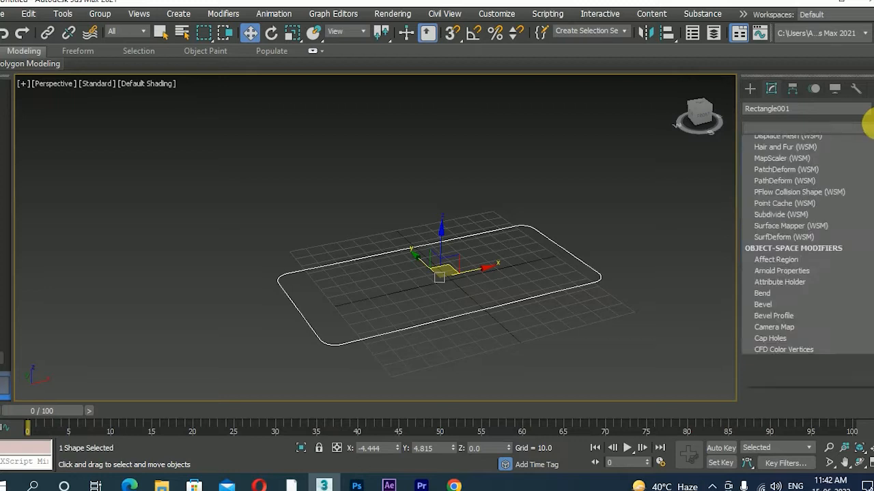
# - Apply an Extrude modifier with amount 0.0 to the rounded rectangle and convert it to Editable Poly
pyautogui.press('e')
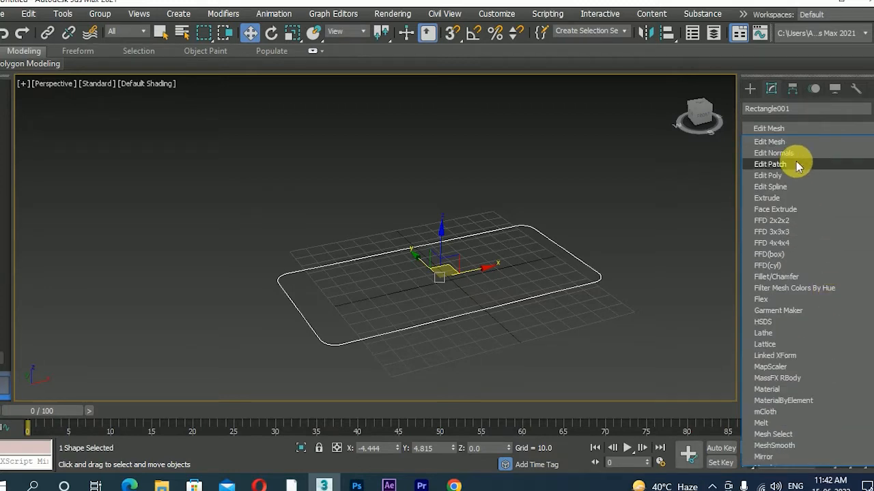
pyautogui.click(776, 198)
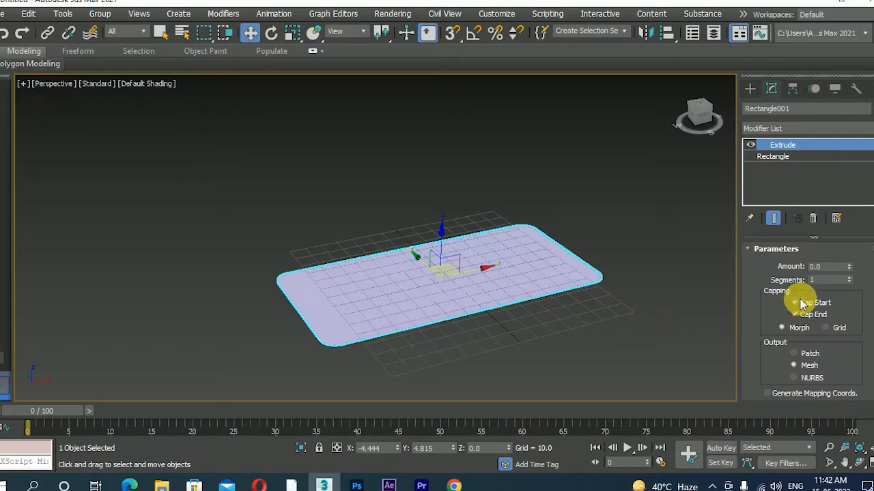
pyautogui.keyDown('alt'); pyautogui.moveTo(553, 297); pyautogui.dragTo(538, 279, button='middle'); pyautogui.keyUp('alt')
pyautogui.scroll(3, 551, 284)
pyautogui.rightClick(538, 279)
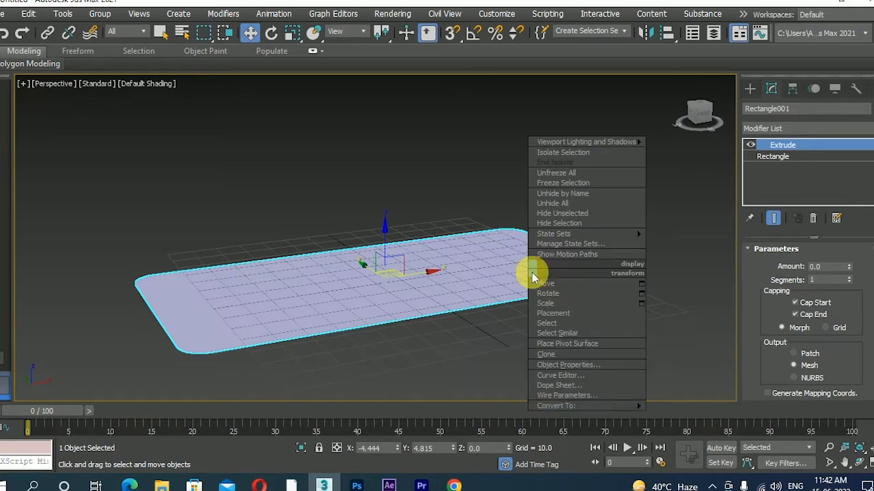
pyautogui.moveTo(615, 406)
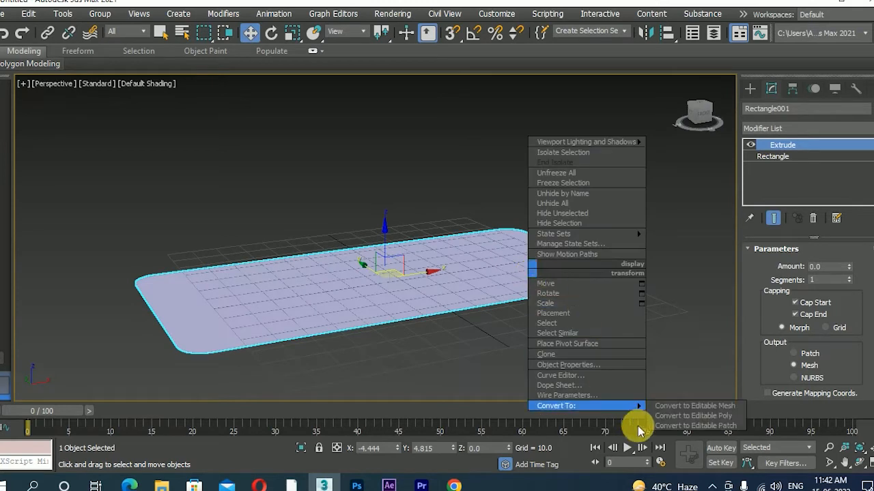
pyautogui.click(687, 416)
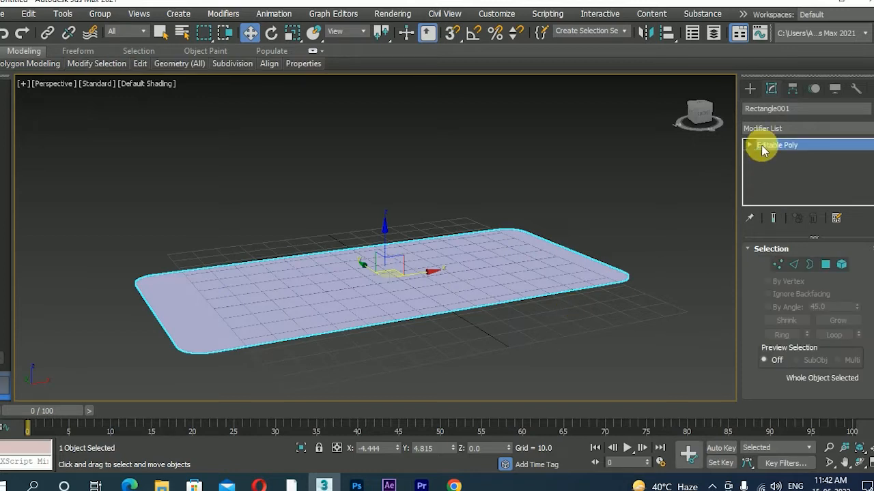
# - Extrude the flat rounded polygon upward by about 3.2 units
pyautogui.click(374, 352)
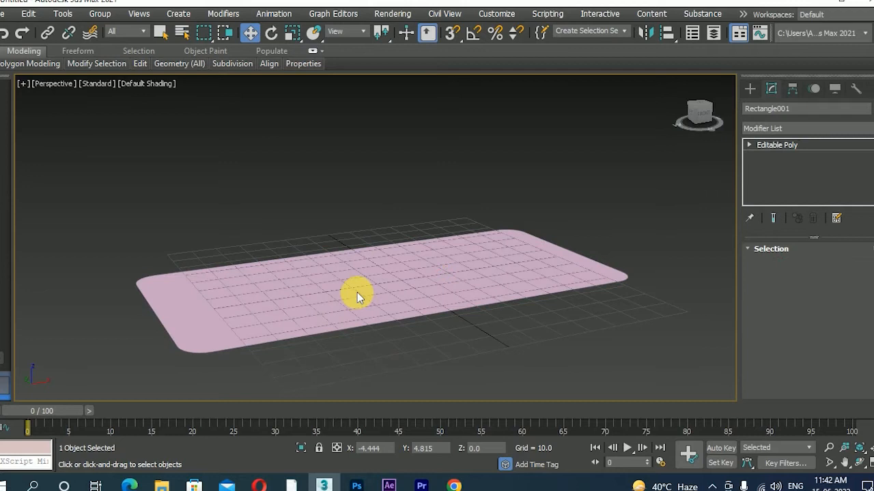
pyautogui.click(357, 292)
pyautogui.moveTo(782, 389); pyautogui.dragTo(770, 247)
pyautogui.click(781, 307)
pyautogui.moveTo(595, 273); pyautogui.dragTo(597, 268)
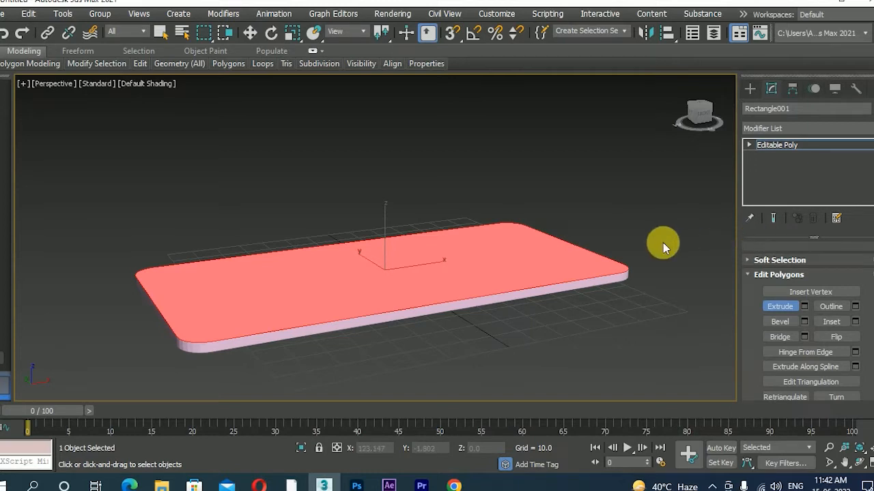
# - Delete the raised top polygon to open the shape and display edged faces
pyautogui.press('w')
pyautogui.press('Delete')
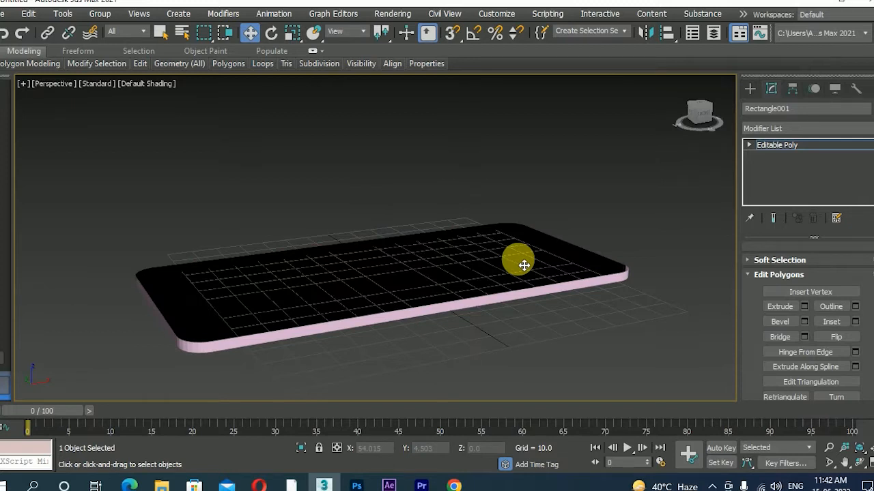
pyautogui.keyDown('alt'); pyautogui.moveTo(523, 265); pyautogui.dragTo(576, 193, button='middle'); pyautogui.keyUp('alt')
pyautogui.press('F4')
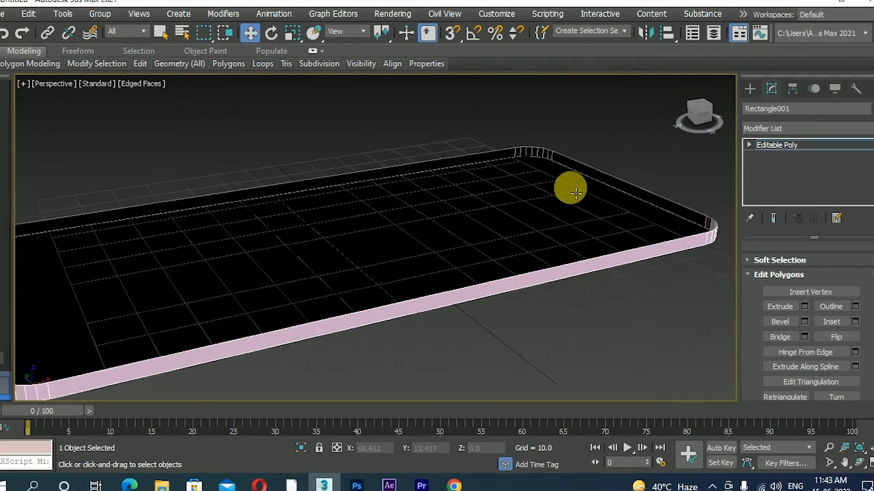
# - Select the open top border and scale it slightly outward to slope the low side walls
pyautogui.press('3')
pyautogui.click(594, 263)
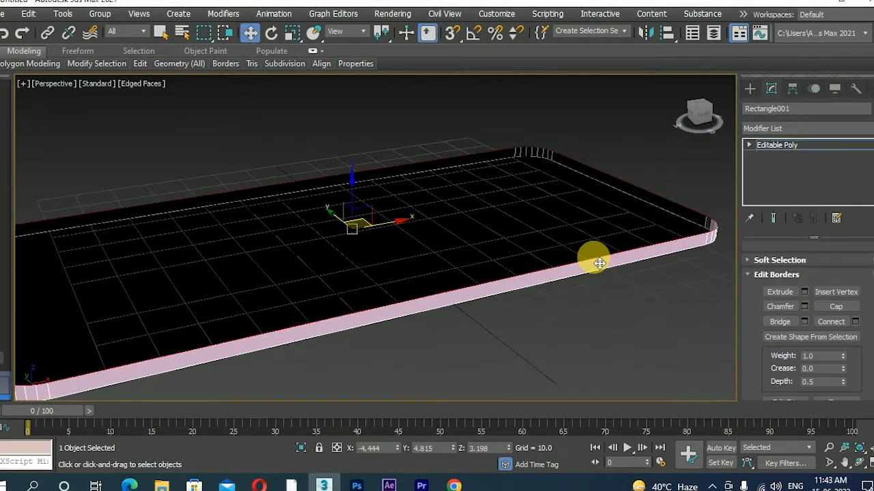
pyautogui.scroll(-3, 591, 250)
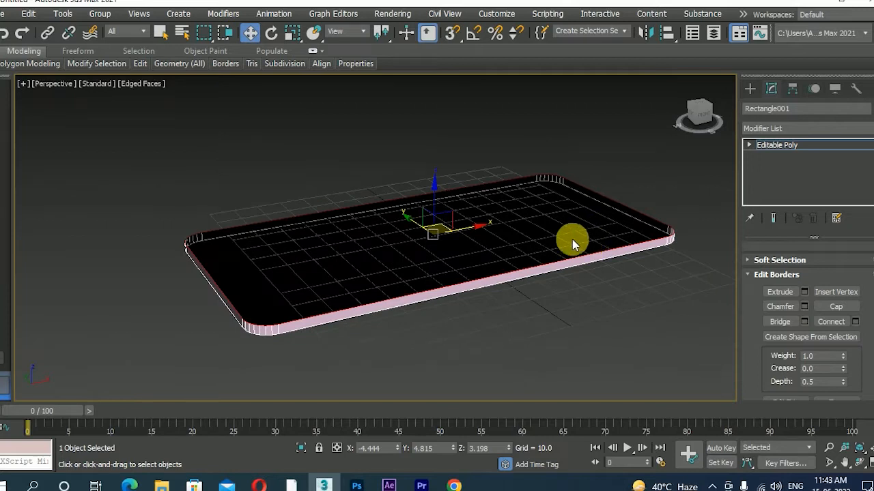
pyautogui.moveTo(572, 240); pyautogui.dragTo(537, 263, button='middle')
pyautogui.press('r')
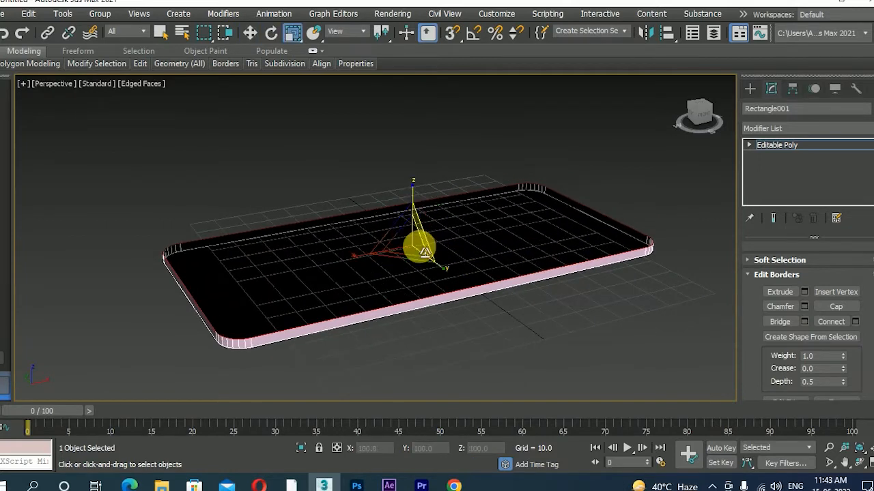
pyautogui.scroll(2, 415, 247)
pyautogui.scroll(-3, 410, 243)
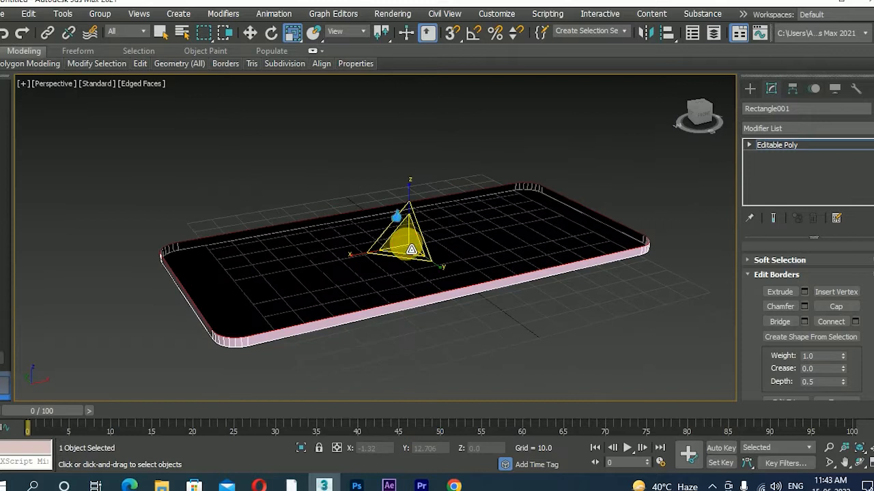
pyautogui.moveTo(411, 250); pyautogui.dragTo(411, 246)
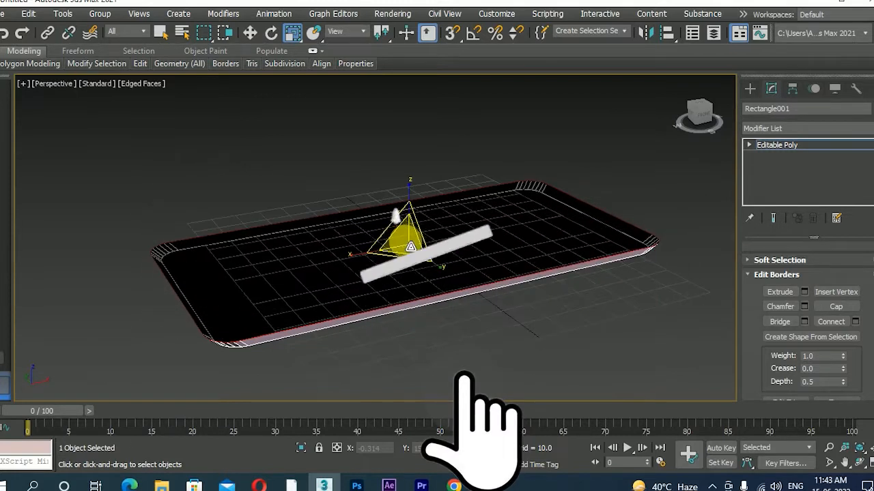
# - Extend the open border upward by about 8.9 units to create a new band of wall polygons
pyautogui.press('w')
pyautogui.keyDown('shift'); pyautogui.moveTo(410, 220); pyautogui.dragTo(410, 197); pyautogui.keyUp('shift')
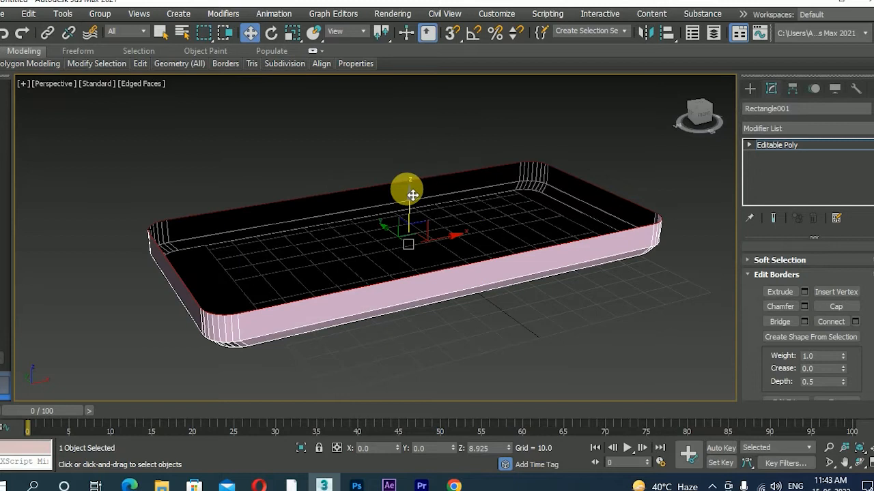
pyautogui.keyDown('shift'); pyautogui.moveTo(412, 195); pyautogui.dragTo(412, 196); pyautogui.keyUp('shift')
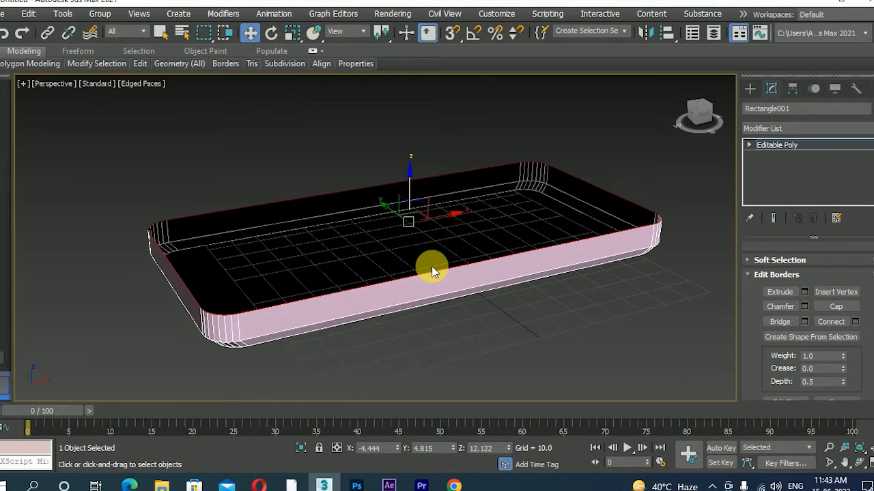
# - Scale the top border outward to flare the walls and lower it to a height of about 6.3
pyautogui.press('r')
pyautogui.moveTo(406, 215); pyautogui.dragTo(419, 215)
pyautogui.press('w')
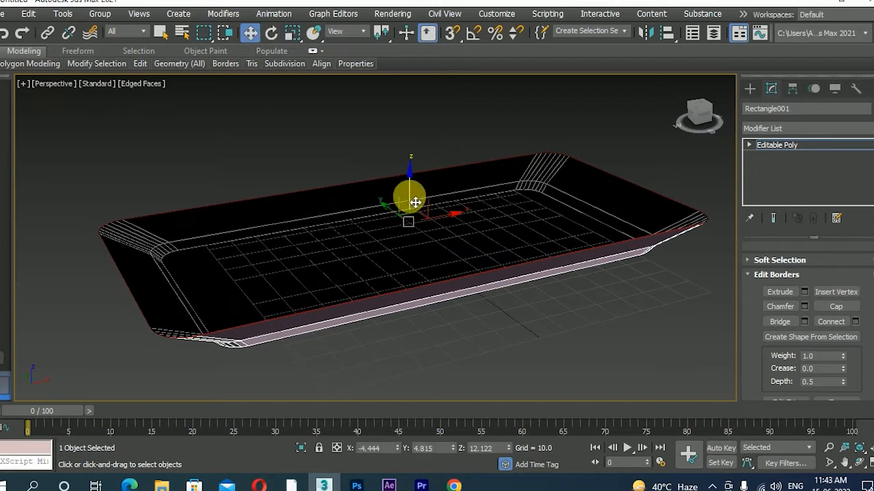
pyautogui.keyDown('alt'); pyautogui.moveTo(396, 286); pyautogui.dragTo(353, 308, button='middle'); pyautogui.keyUp('alt')
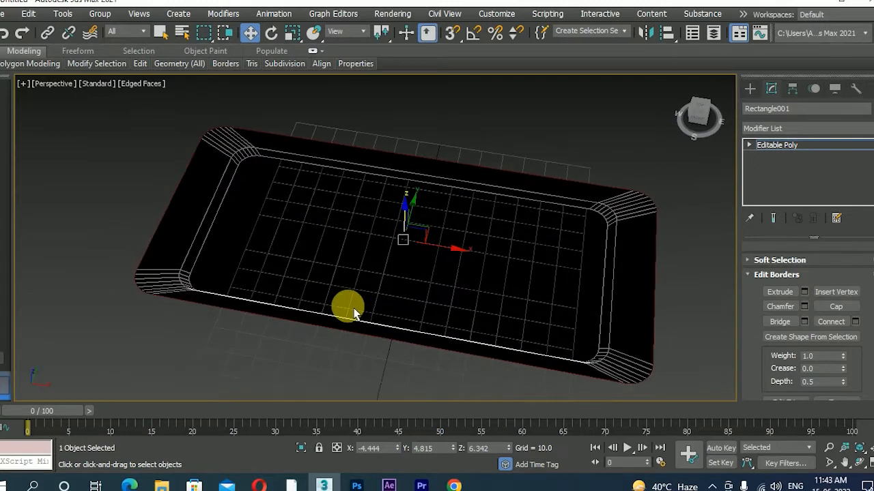
# - Adjust the border's size separately along X and Y to even out the flare of the walls
pyautogui.press('r')
pyautogui.moveTo(462, 245); pyautogui.dragTo(465, 253)
pyautogui.keyDown('alt'); pyautogui.moveTo(465, 253); pyautogui.dragTo(351, 275, button='middle'); pyautogui.keyUp('alt')
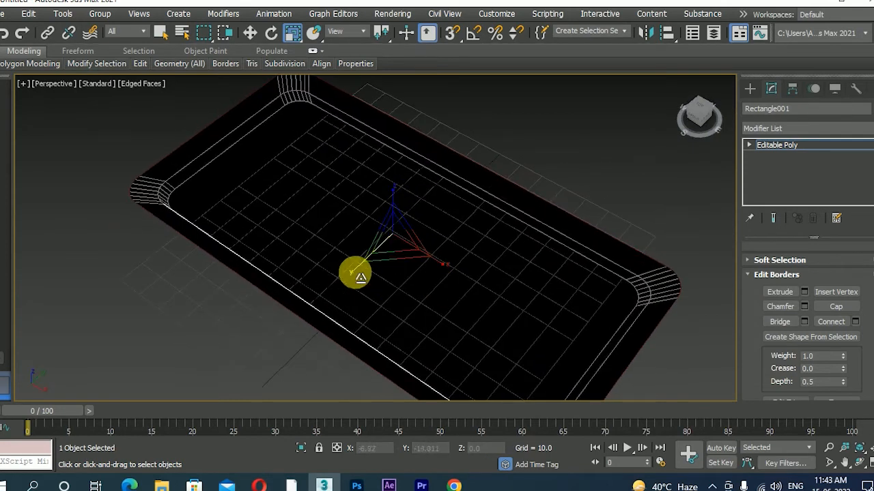
pyautogui.moveTo(358, 275); pyautogui.dragTo(355, 274)
pyautogui.keyDown('alt'); pyautogui.moveTo(370, 261); pyautogui.dragTo(416, 244, button='middle'); pyautogui.keyUp('alt')
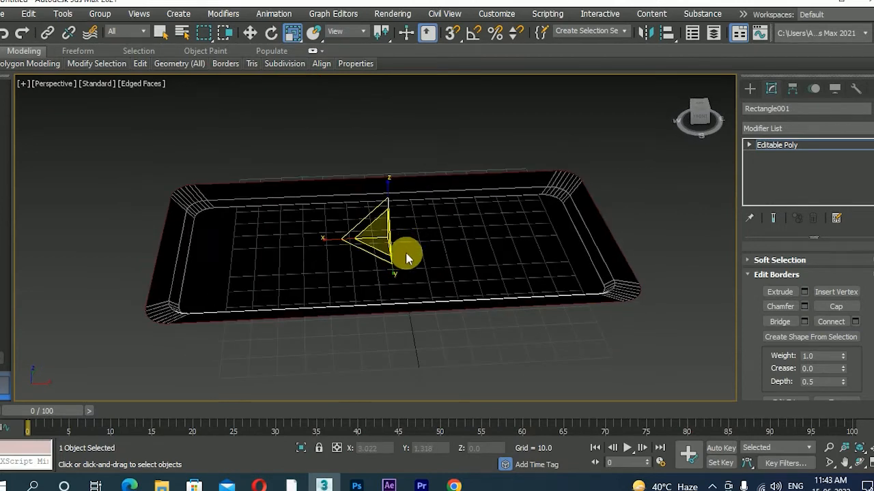
# - Extend the border outward by scaling to form a flat rim, and adjust its width along Y and X
pyautogui.moveTo(387, 242); pyautogui.dragTo(390, 235)
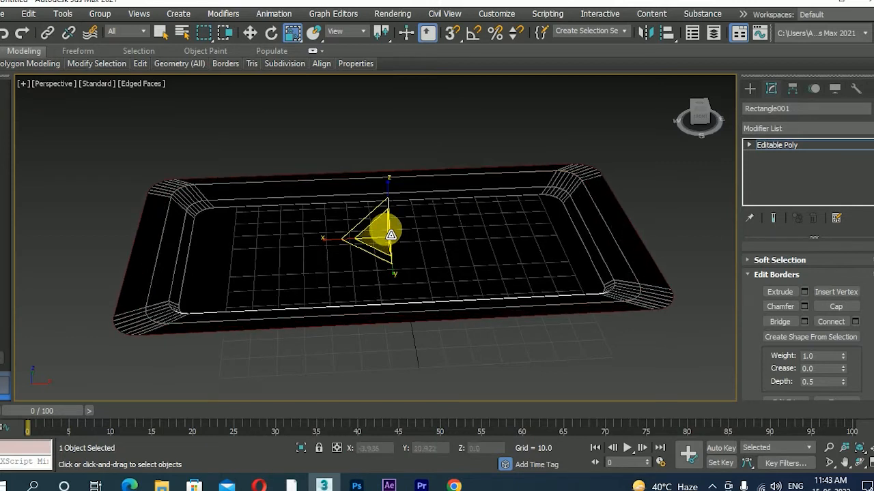
pyautogui.keyDown('alt'); pyautogui.moveTo(390, 234); pyautogui.dragTo(447, 226, button='middle'); pyautogui.keyUp('alt')
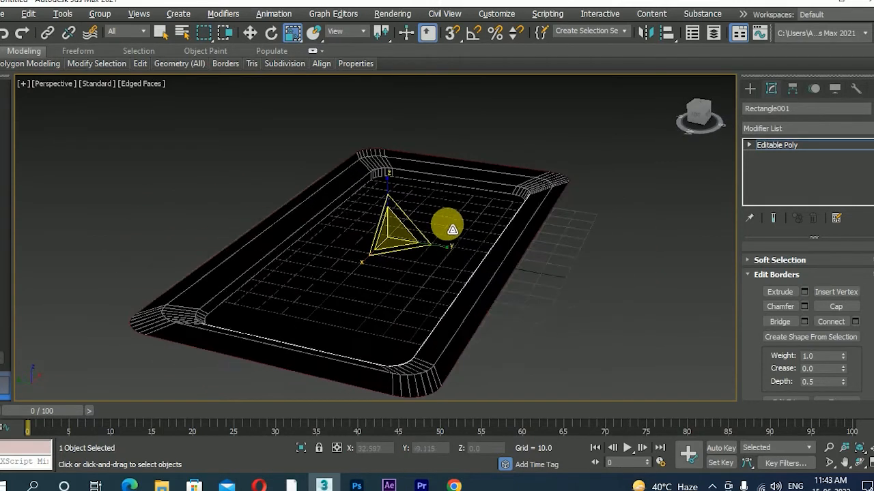
pyautogui.moveTo(433, 244)
pyautogui.mouseDown()
pyautogui.moveTo(449, 250)
pyautogui.moveTo(439, 244)
pyautogui.mouseUp()
pyautogui.keyDown('alt'); pyautogui.moveTo(439, 244); pyautogui.dragTo(346, 254, button='middle'); pyautogui.keyUp('alt')
pyautogui.moveTo(334, 244)
pyautogui.mouseDown()
pyautogui.moveTo(327, 242)
pyautogui.moveTo(335, 249)
pyautogui.mouseUp()
pyautogui.keyDown('alt'); pyautogui.moveTo(336, 249); pyautogui.dragTo(367, 263, button='middle'); pyautogui.keyUp('alt')
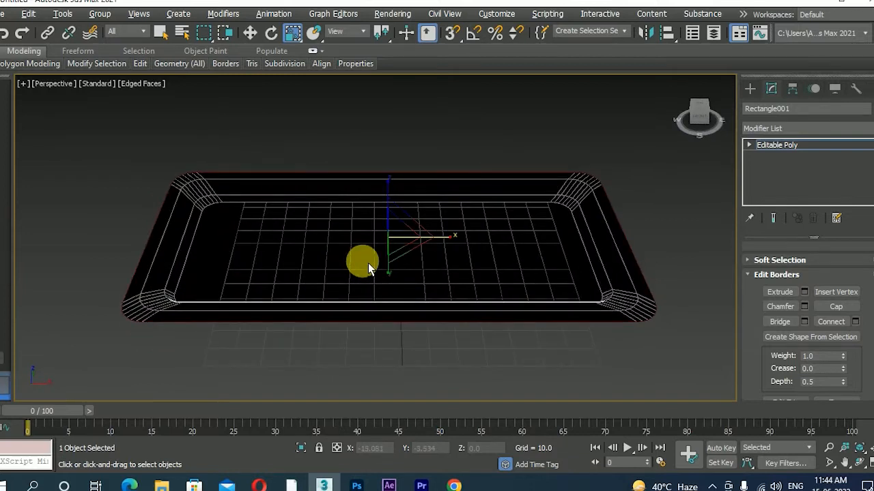
pyautogui.scroll(2, 368, 263)
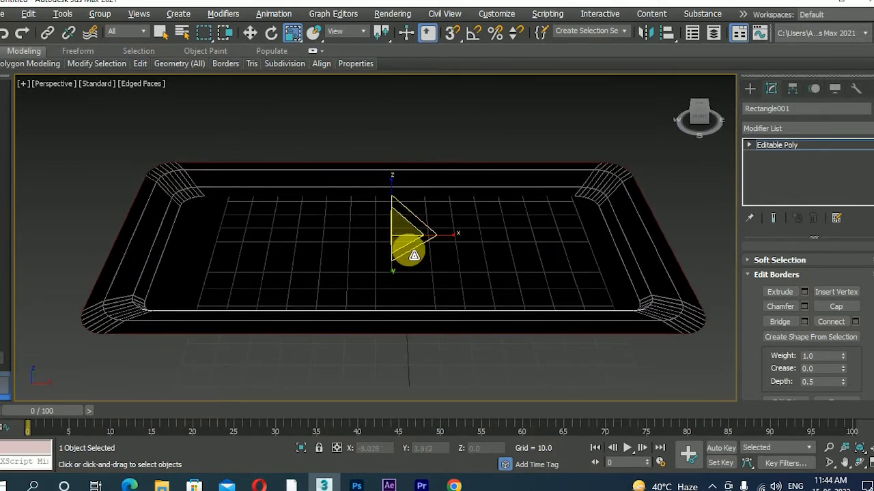
pyautogui.keyDown('alt'); pyautogui.moveTo(460, 255); pyautogui.dragTo(445, 235, button='middle'); pyautogui.keyUp('alt')
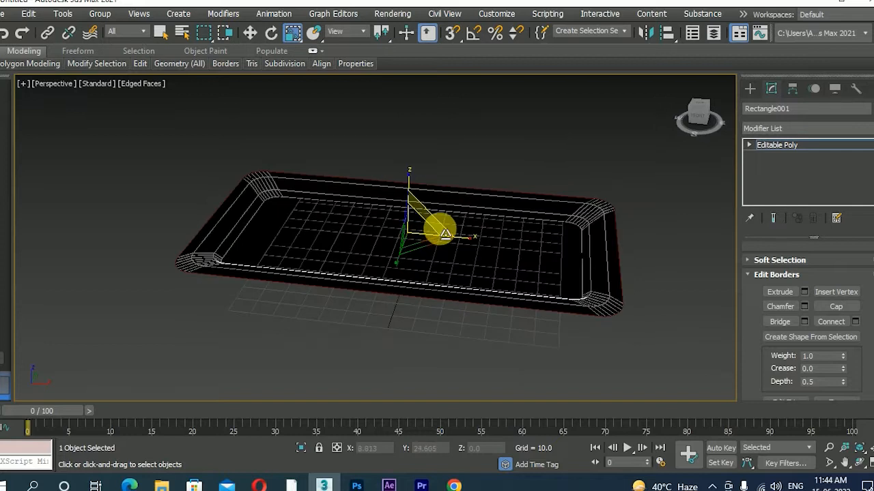
# - Select all polygons of the tray and flip their normals
pyautogui.press('4')
pyautogui.moveTo(134, 123); pyautogui.dragTo(716, 331)
pyautogui.scroll(4, 503, 269)
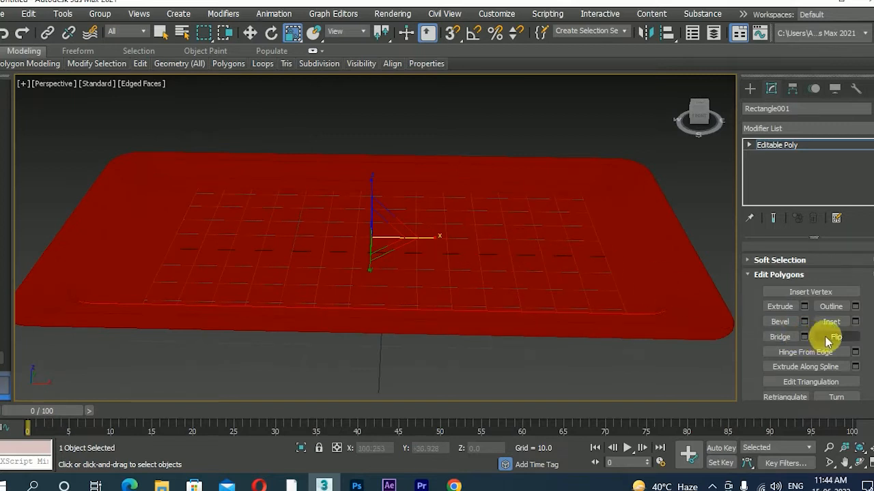
pyautogui.click(762, 277)
pyautogui.click(755, 291)
pyautogui.click(755, 306)
pyautogui.click(756, 319)
pyautogui.click(755, 334)
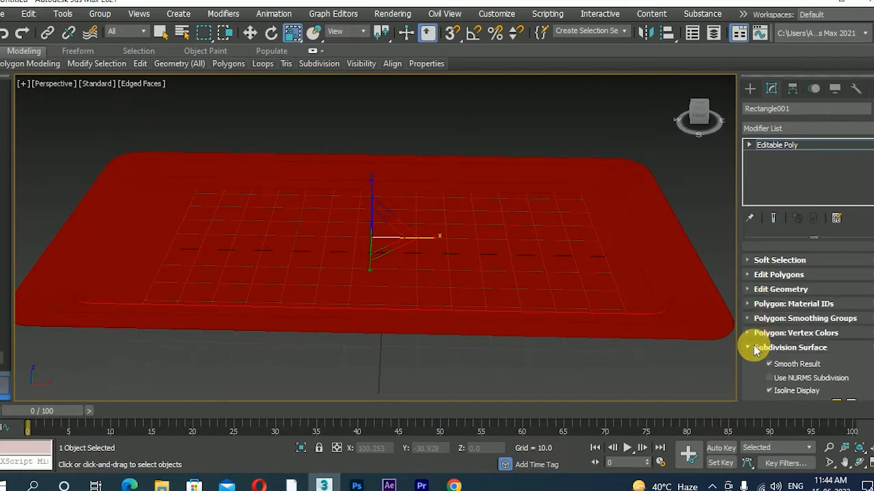
pyautogui.click(754, 346)
pyautogui.click(764, 293)
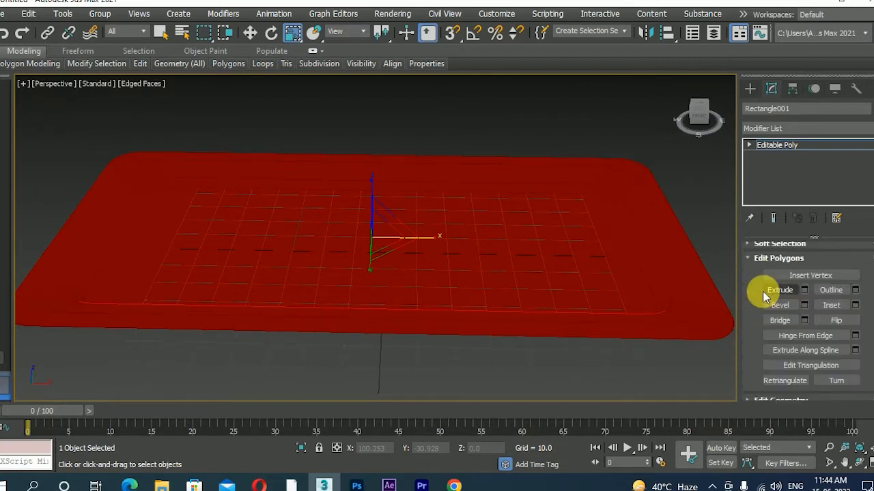
pyautogui.click(837, 321)
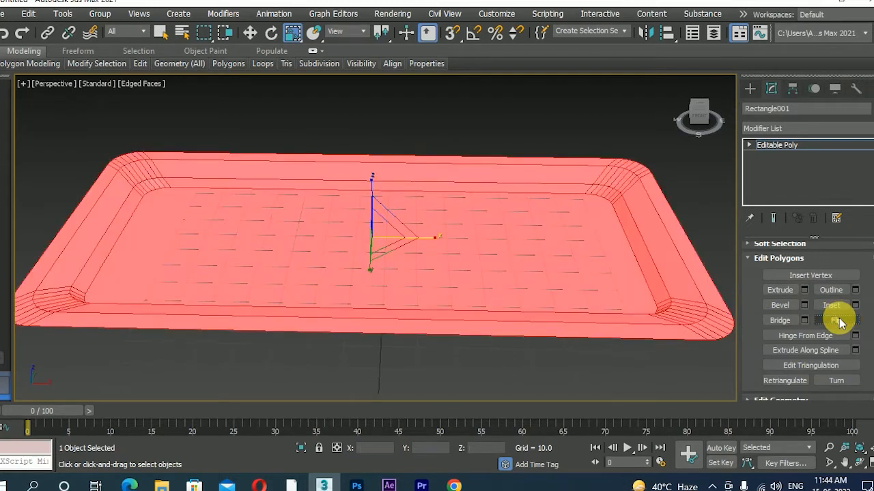
# - Leave polygon editing, deselect the tray and examine its surface from several angles, with and without edged faces
pyautogui.click(775, 145)
pyautogui.click(585, 129)
pyautogui.scroll(-3, 551, 217)
pyautogui.keyDown('alt'); pyautogui.moveTo(551, 217); pyautogui.dragTo(583, 196, button='middle'); pyautogui.keyUp('alt')
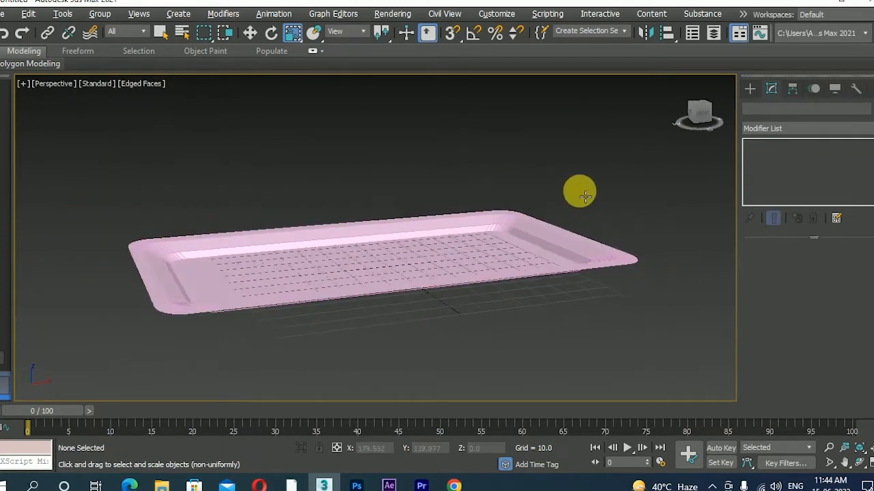
pyautogui.scroll(4, 371, 246)
pyautogui.keyDown('alt'); pyautogui.moveTo(371, 247); pyautogui.dragTo(352, 258, button='middle'); pyautogui.keyUp('alt')
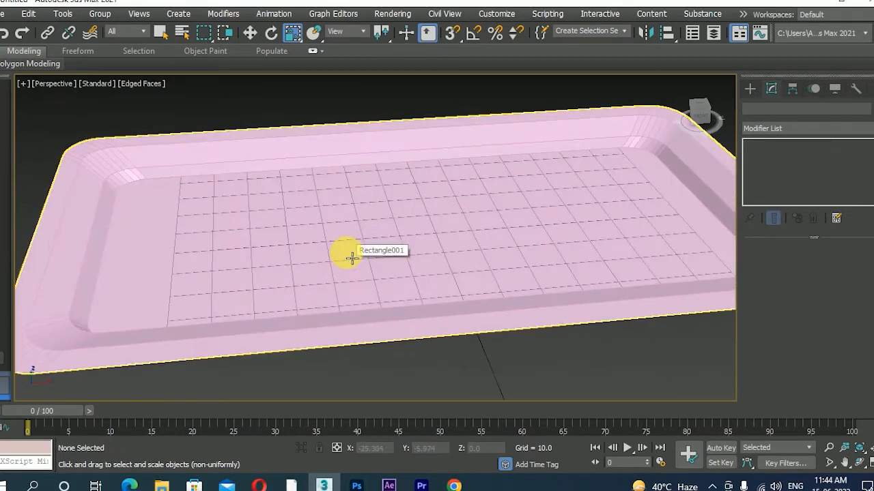
pyautogui.scroll(-3, 410, 228)
pyautogui.keyDown('alt'); pyautogui.moveTo(409, 228); pyautogui.dragTo(474, 242, button='middle'); pyautogui.keyUp('alt')
pyautogui.scroll(2, 476, 243)
pyautogui.scroll(-2, 476, 244)
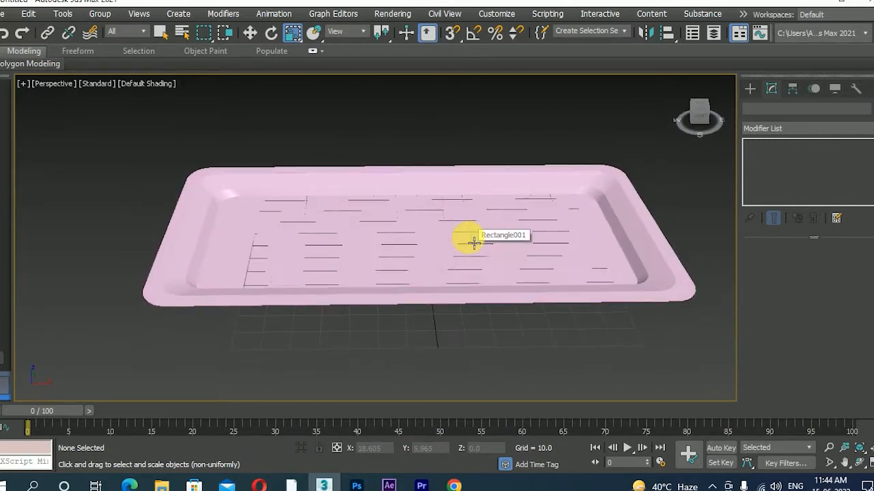
pyautogui.scroll(3, 473, 238)
# - Select the tray and insert edge loops around its flat rim with Swift Loop
pyautogui.click(473, 232)
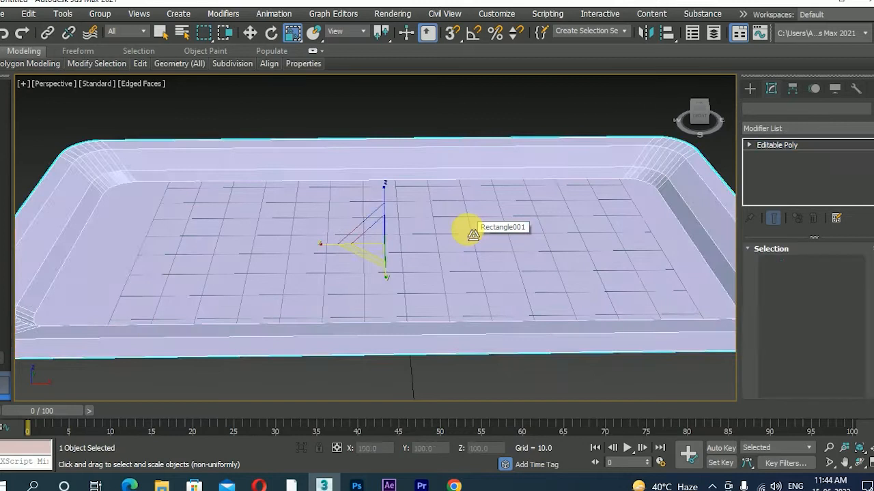
pyautogui.scroll(-3, 470, 237)
pyautogui.keyDown('alt'); pyautogui.moveTo(462, 241); pyautogui.dragTo(389, 211, button='middle'); pyautogui.keyUp('alt')
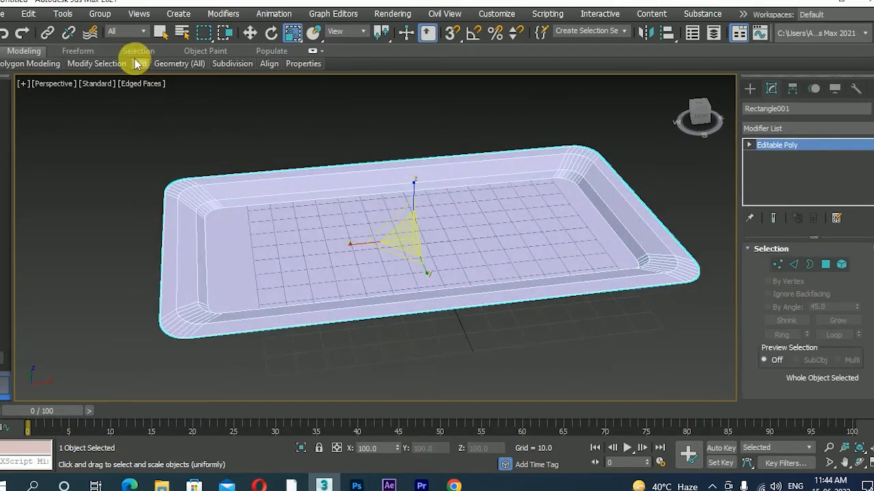
pyautogui.moveTo(140, 65)
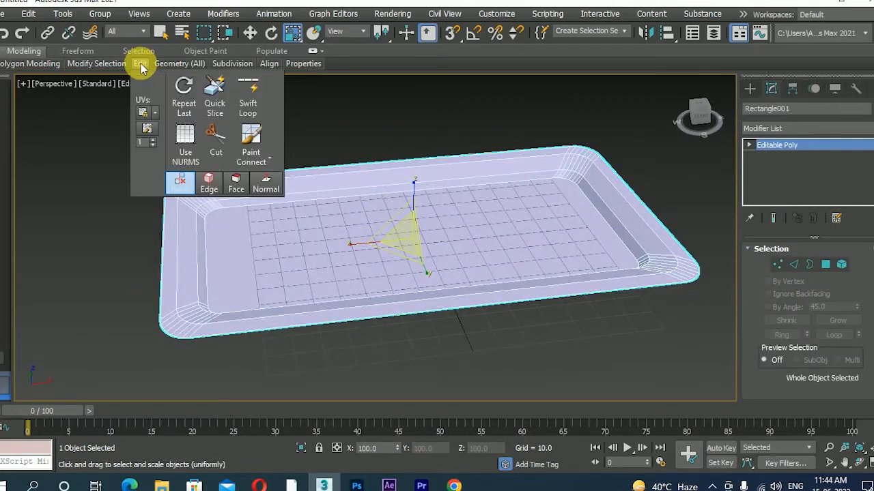
pyautogui.click(246, 97)
pyautogui.scroll(3, 219, 271)
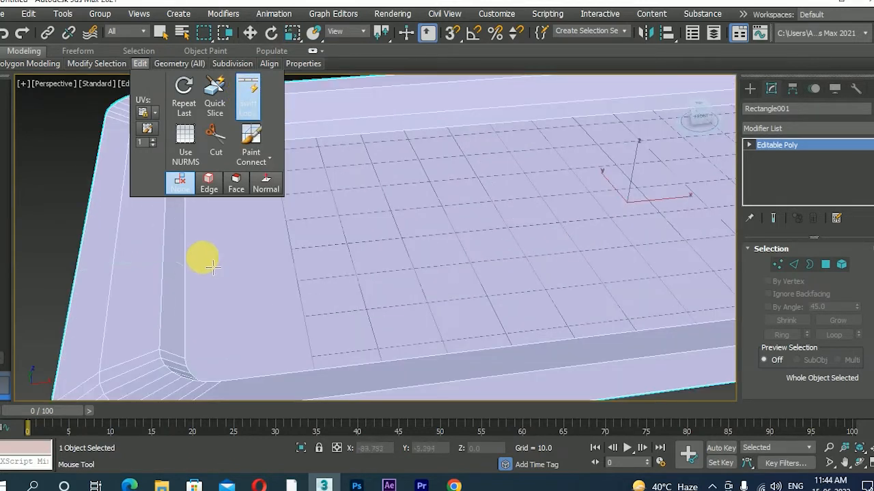
pyautogui.scroll(-2, 208, 265)
pyautogui.moveTo(200, 249); pyautogui.dragTo(276, 219, button='middle')
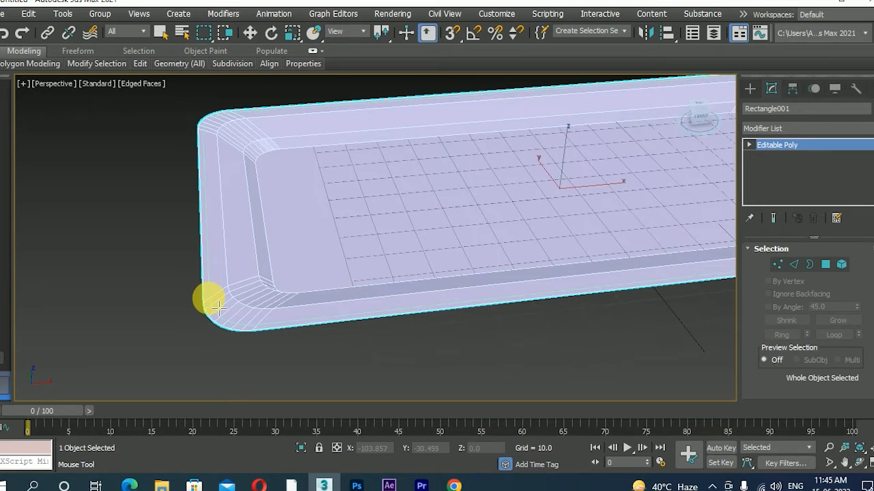
pyautogui.click(252, 279)
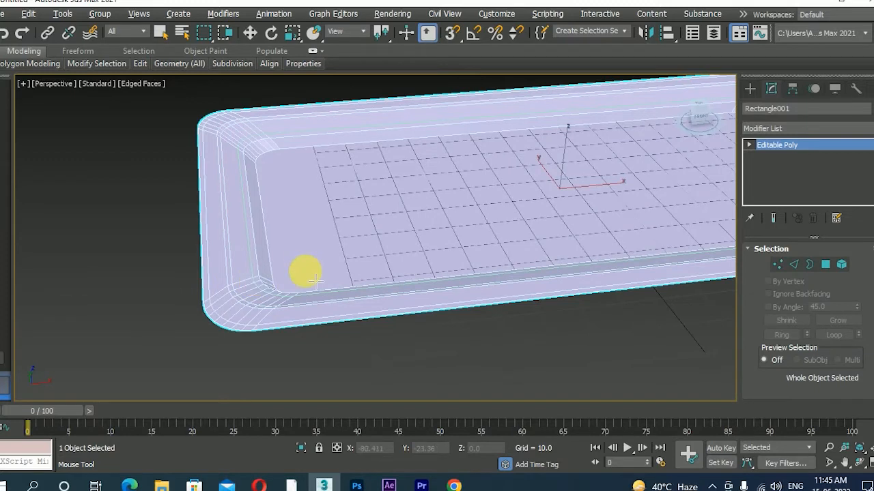
# - Add supporting edge loops along the tray's inner walls and floor edge, and check them all around
pyautogui.keyDown('alt'); pyautogui.moveTo(316, 280); pyautogui.dragTo(293, 302, button='middle'); pyautogui.keyUp('alt')
pyautogui.scroll(2, 247, 246)
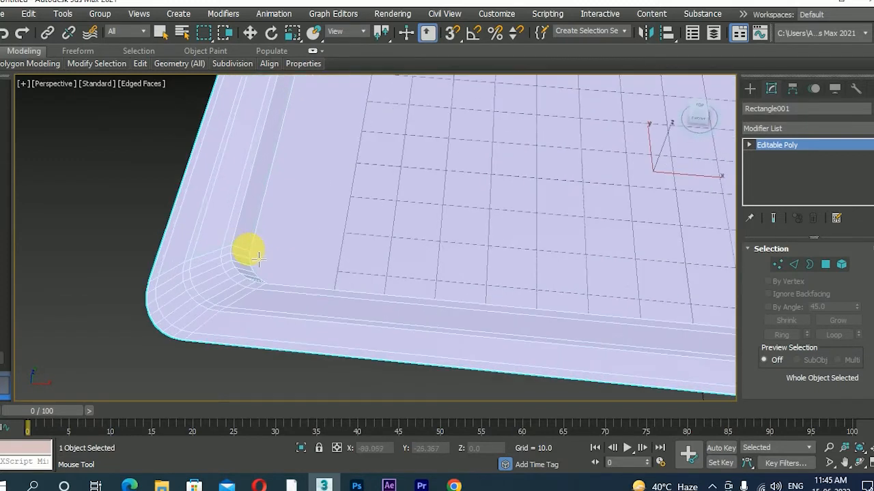
pyautogui.scroll(-1, 323, 197)
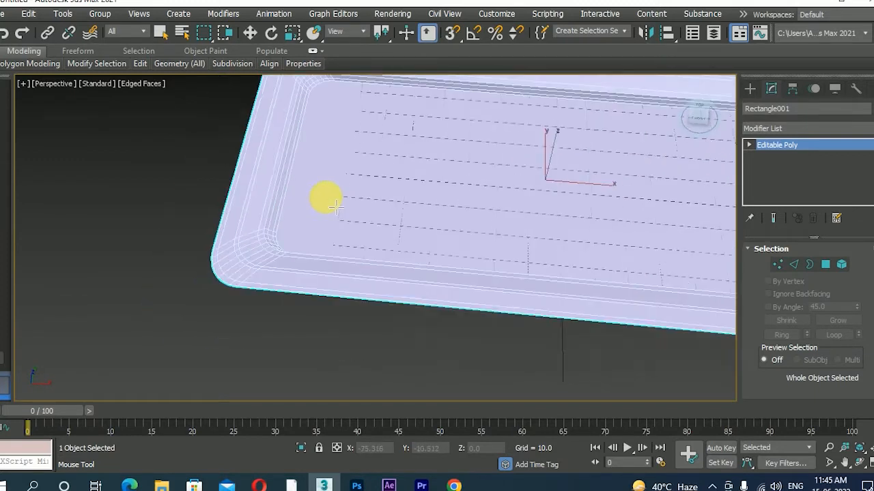
pyautogui.scroll(-3, 335, 216)
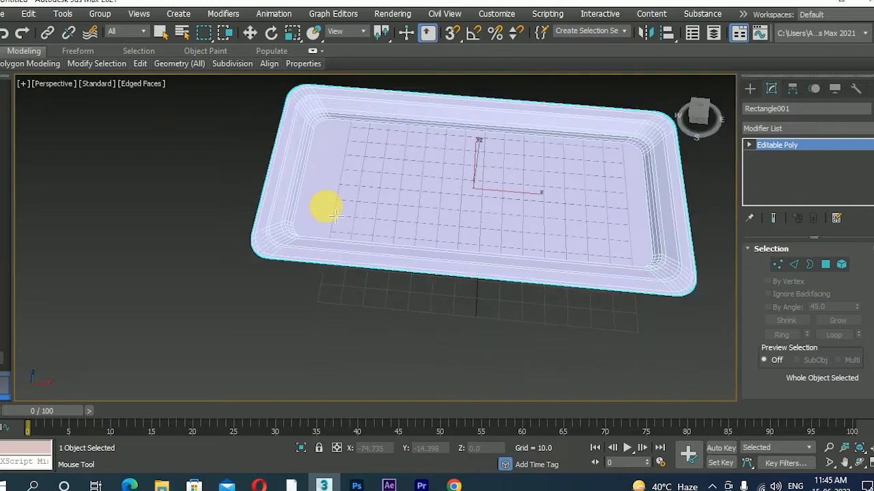
pyautogui.moveTo(421, 219); pyautogui.dragTo(387, 268, button='middle')
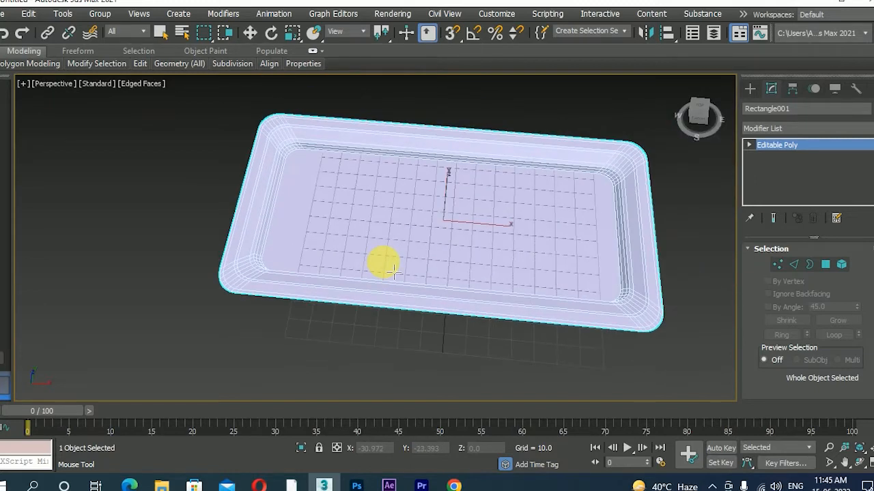
pyautogui.keyDown('alt'); pyautogui.moveTo(545, 260); pyautogui.dragTo(600, 204, button='middle'); pyautogui.keyUp('alt')
pyautogui.scroll(3, 601, 179)
pyautogui.scroll(-3, 605, 183)
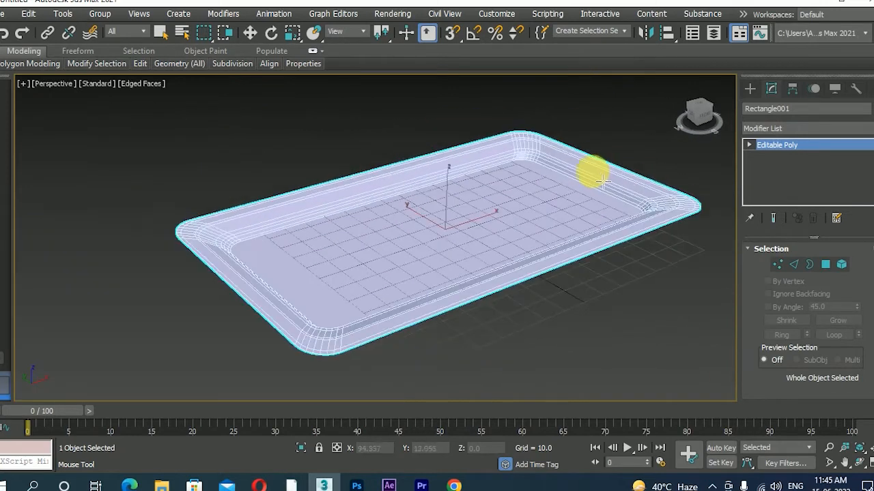
# - Render the perspective view of the tray, then close the rendered image
pyautogui.moveTo(624, 36); pyautogui.dragTo(472, 48)
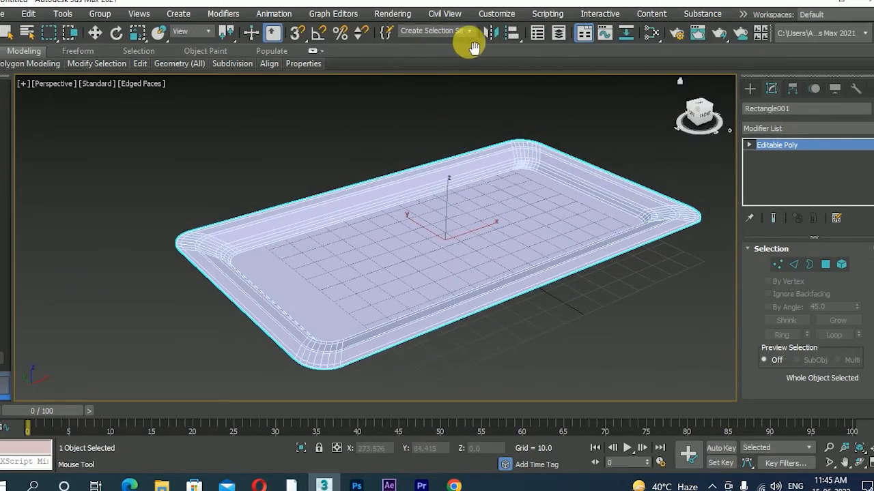
pyautogui.click(738, 33)
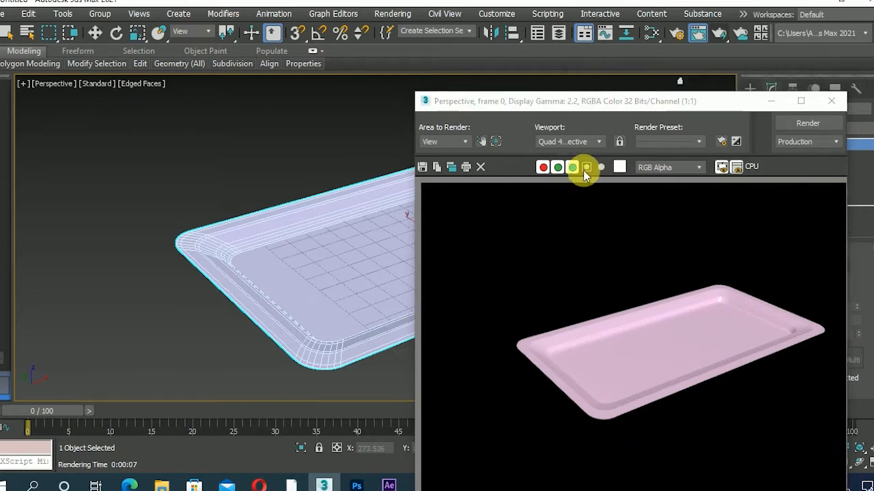
pyautogui.click(837, 102)
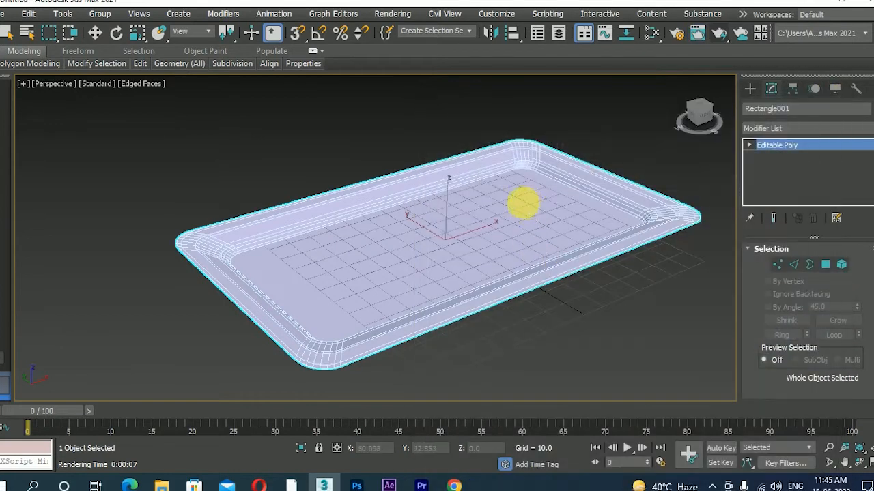
# - Leave Swift Loop and create a sphere with a radius of about 14.4 near one end of the tray floor
pyautogui.scroll(4, 523, 245)
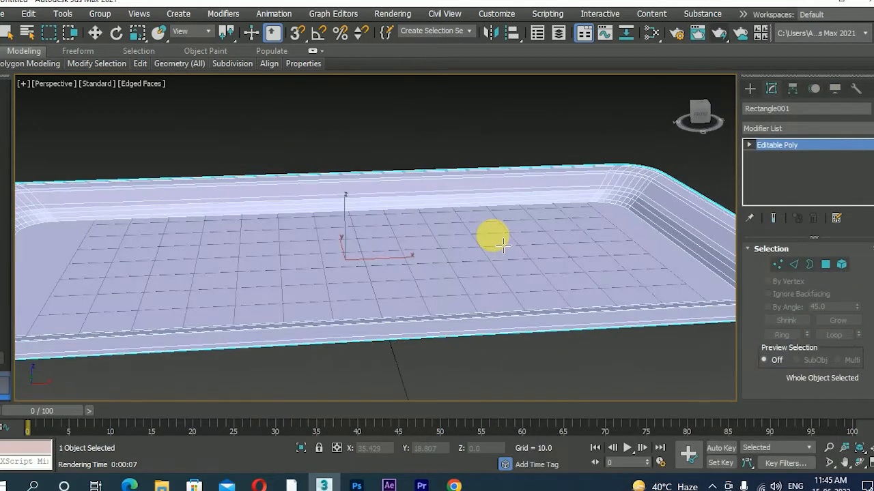
pyautogui.press('w')
pyautogui.scroll(-3, 503, 232)
pyautogui.moveTo(503, 218); pyautogui.dragTo(458, 246, button='middle')
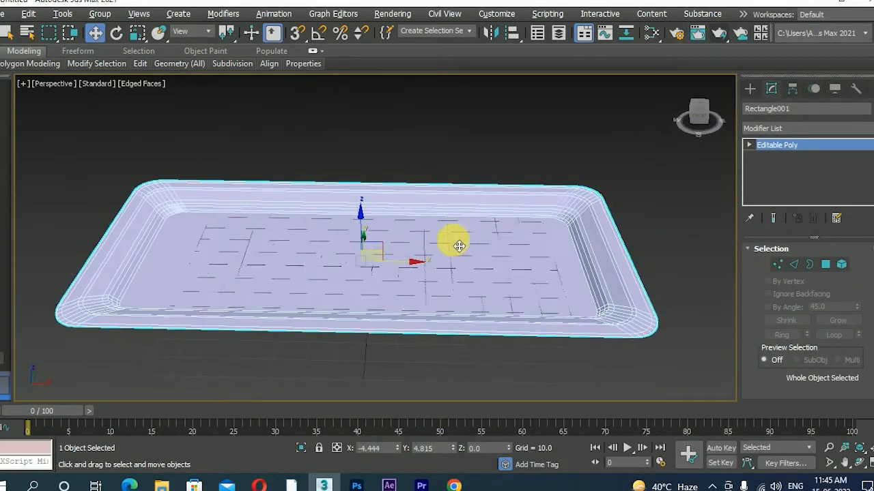
pyautogui.click(749, 87)
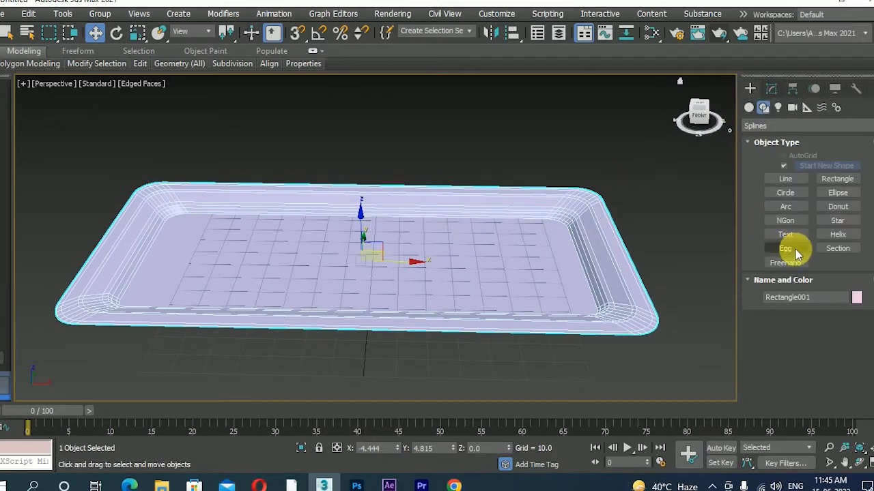
pyautogui.click(748, 107)
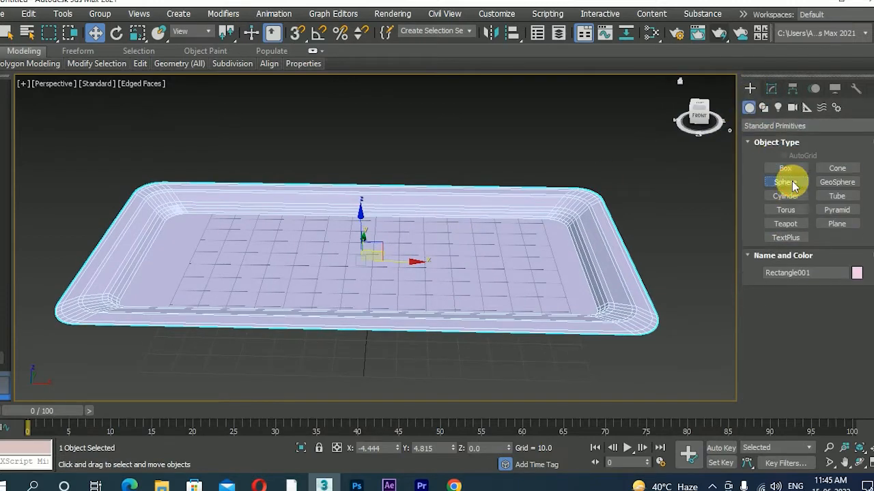
pyautogui.click(786, 182)
pyautogui.moveTo(508, 244); pyautogui.dragTo(550, 260)
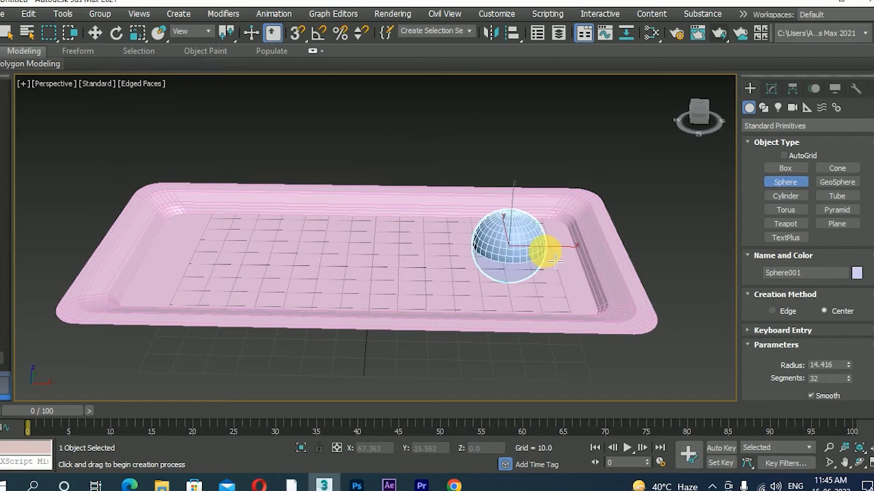
# - Enlarge the sphere to a radius of about 20.9 and raise it above the tray to about Z 22.9
pyautogui.click(770, 90)
pyautogui.moveTo(847, 275); pyautogui.dragTo(841, 244)
pyautogui.keyDown('alt'); pyautogui.moveTo(539, 270); pyautogui.dragTo(531, 225, button='middle'); pyautogui.keyUp('alt')
pyautogui.moveTo(512, 216); pyautogui.dragTo(507, 157)
pyautogui.scroll(3, 510, 173)
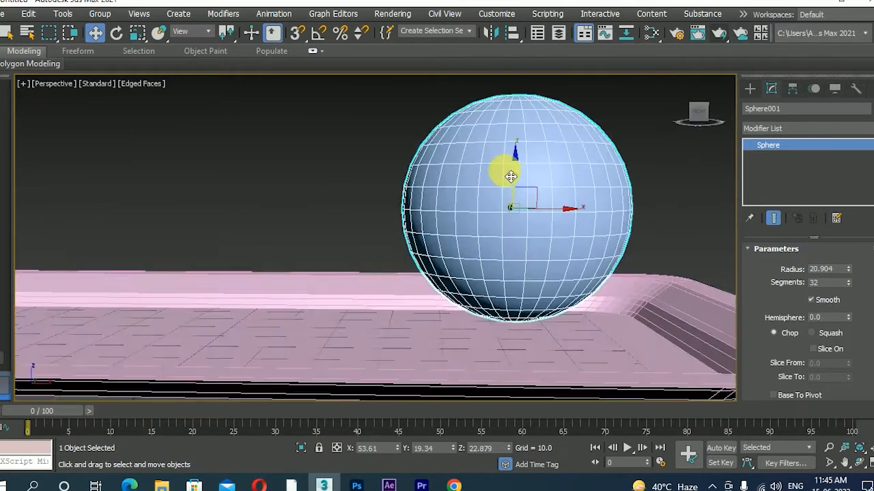
pyautogui.moveTo(510, 178); pyautogui.dragTo(491, 190, button='middle')
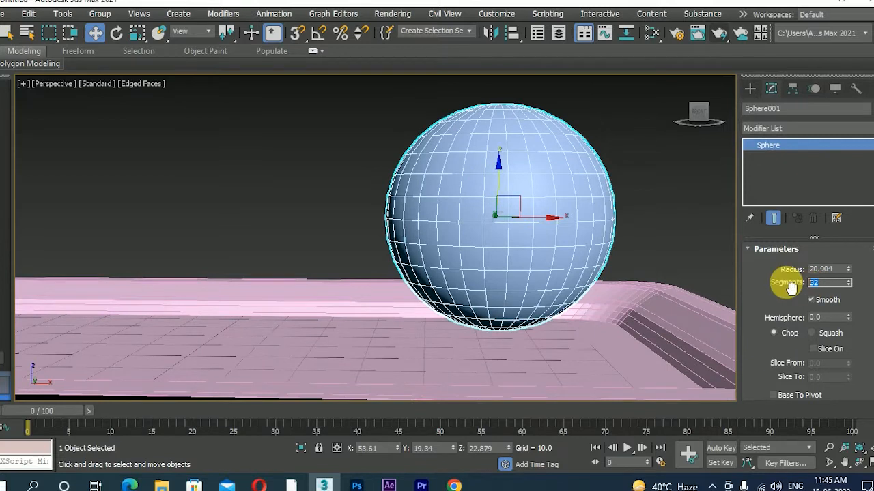
# - Set the sphere's segments to 12 and its hemisphere value to 0.5
pyautogui.press('Return')
pyautogui.press('Tab')
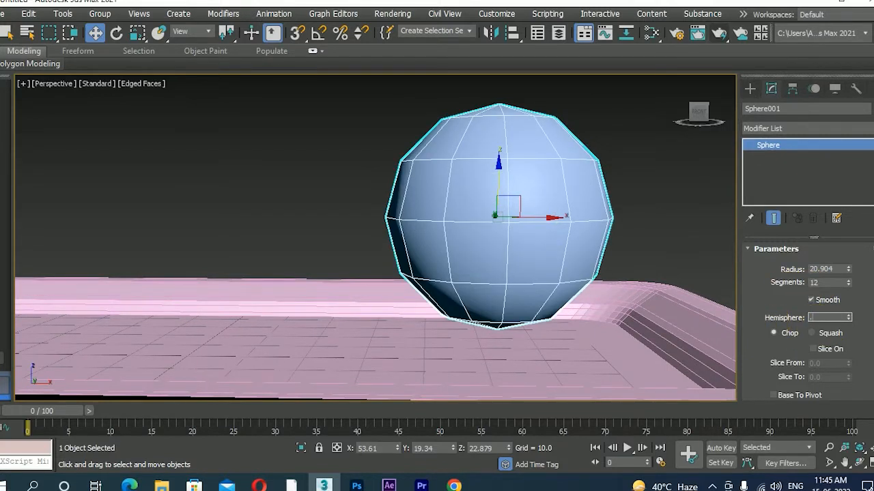
pyautogui.write('.5')
pyautogui.press('Return')
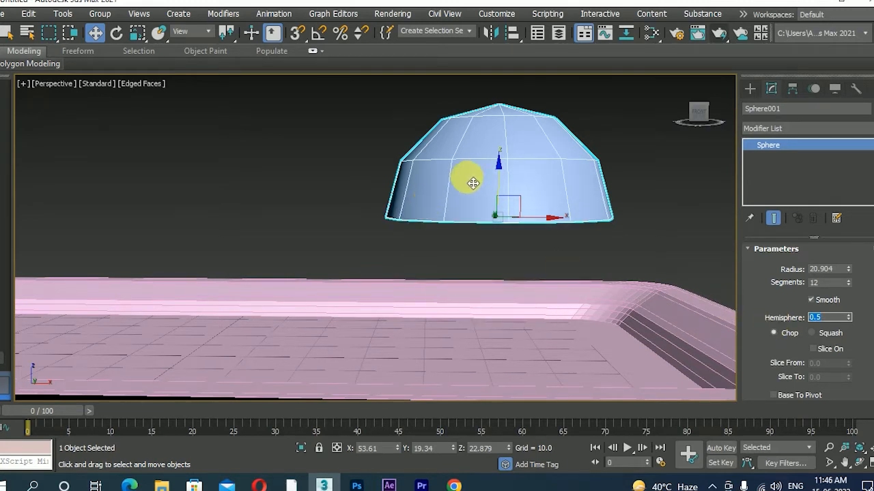
# - Convert the hemisphere to an Editable Poly
pyautogui.scroll(-2, 452, 188)
pyautogui.scroll(1, 456, 191)
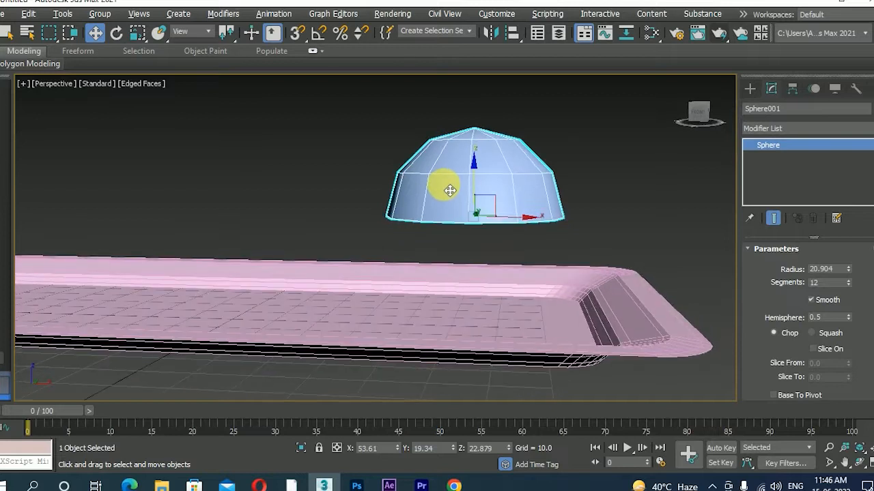
pyautogui.keyDown('alt'); pyautogui.moveTo(509, 196); pyautogui.dragTo(509, 162, button='middle'); pyautogui.keyUp('alt')
pyautogui.scroll(1, 509, 162)
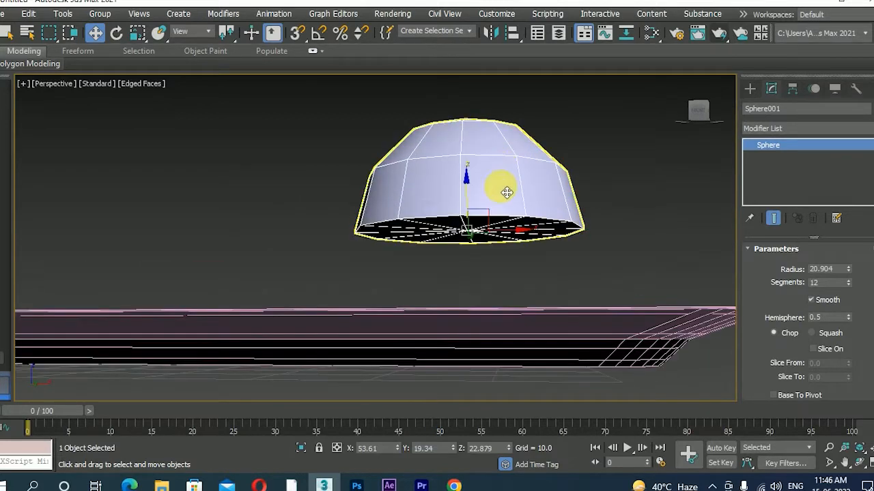
pyautogui.rightClick(503, 186)
pyautogui.moveTo(566, 319)
pyautogui.click(649, 330)
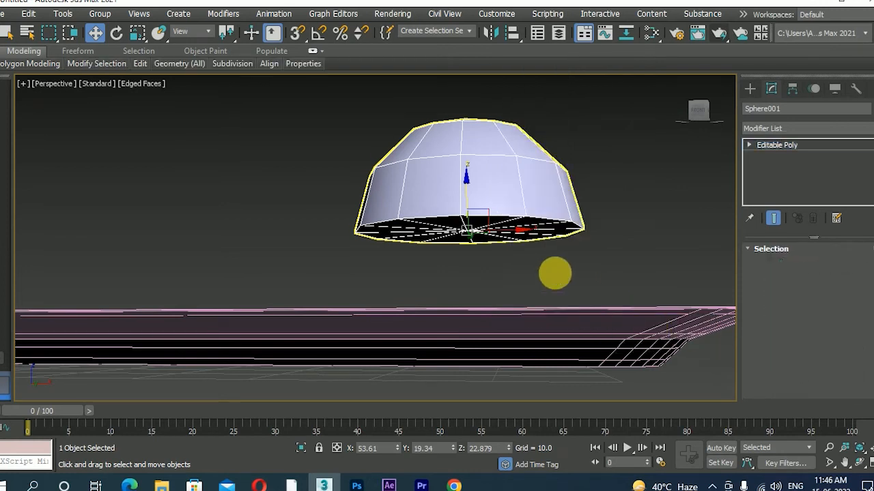
# - Select all 12 polygons of the hemisphere's flat underside and delete them to leave an open shell
pyautogui.press('4')
pyautogui.click(527, 226)
pyautogui.keyDown('ctrl'); pyautogui.click(458, 228); pyautogui.keyUp('ctrl')
pyautogui.keyDown('ctrl'); pyautogui.click(413, 226); pyautogui.keyUp('ctrl')
pyautogui.keyDown('ctrl'); pyautogui.click(404, 234); pyautogui.keyUp('ctrl')
pyautogui.keyDown('ctrl'); pyautogui.click(376, 229); pyautogui.keyUp('ctrl')
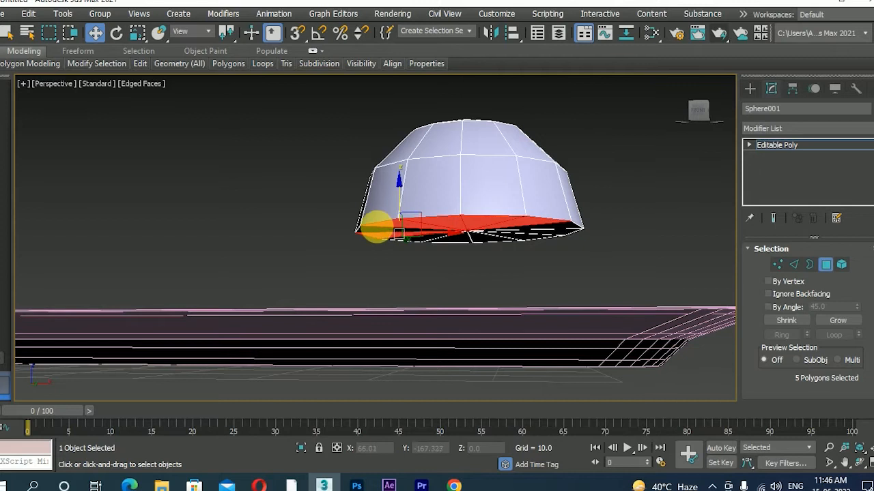
pyautogui.keyDown('ctrl'); pyautogui.click(379, 228); pyautogui.keyUp('ctrl')
pyautogui.keyDown('ctrl'); pyautogui.click(452, 240); pyautogui.keyUp('ctrl')
pyautogui.keyDown('ctrl'); pyautogui.click(501, 238); pyautogui.keyUp('ctrl')
pyautogui.keyDown('ctrl'); pyautogui.click(530, 234); pyautogui.keyUp('ctrl')
pyautogui.keyDown('ctrl'); pyautogui.click(546, 232); pyautogui.keyUp('ctrl')
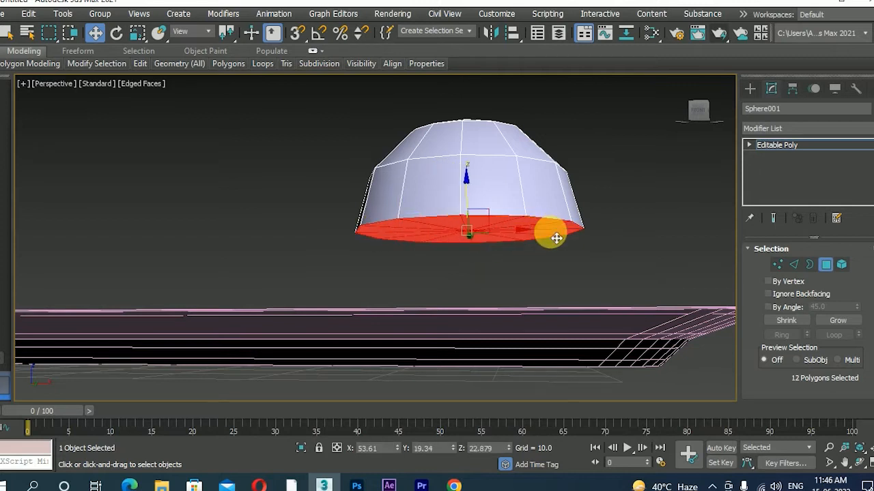
pyautogui.press('Delete')
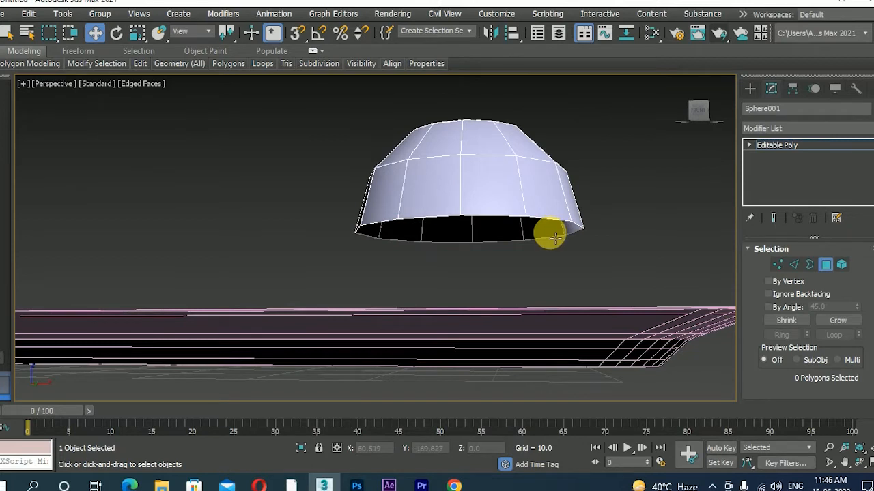
pyautogui.keyDown('alt'); pyautogui.moveTo(555, 236); pyautogui.dragTo(507, 232, button='middle'); pyautogui.keyUp('alt')
pyautogui.click(749, 144)
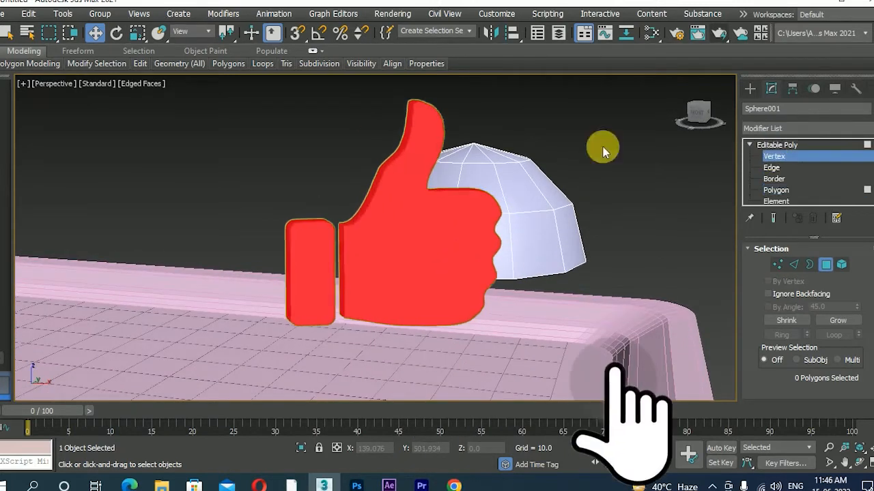
pyautogui.press('1')
pyautogui.click(470, 140)
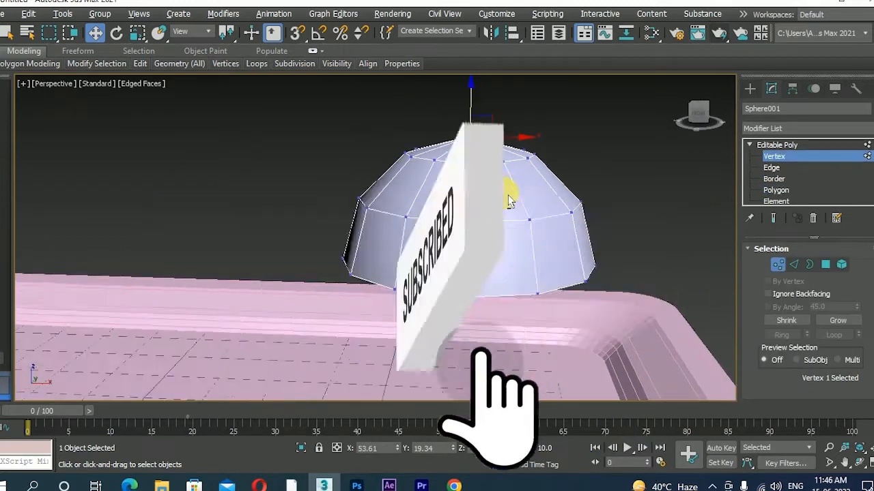
pyautogui.click(776, 144)
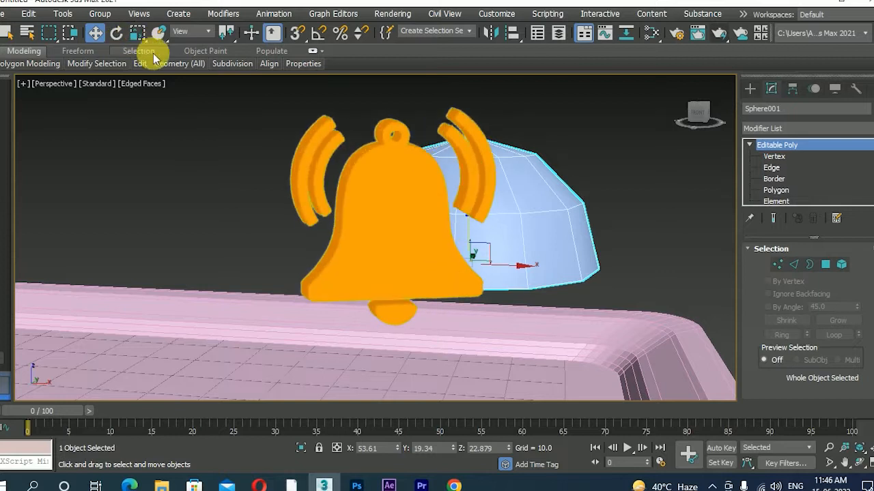
# - Insert two edge loops around the dome with Swift Loop, one in the middle band and one in the bottom band
pyautogui.moveTo(134, 67)
pyautogui.click(247, 95)
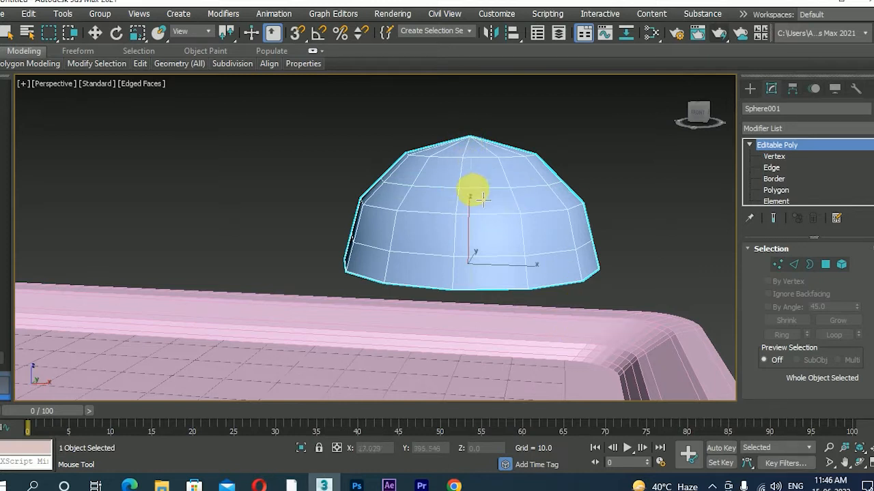
pyautogui.press('w')
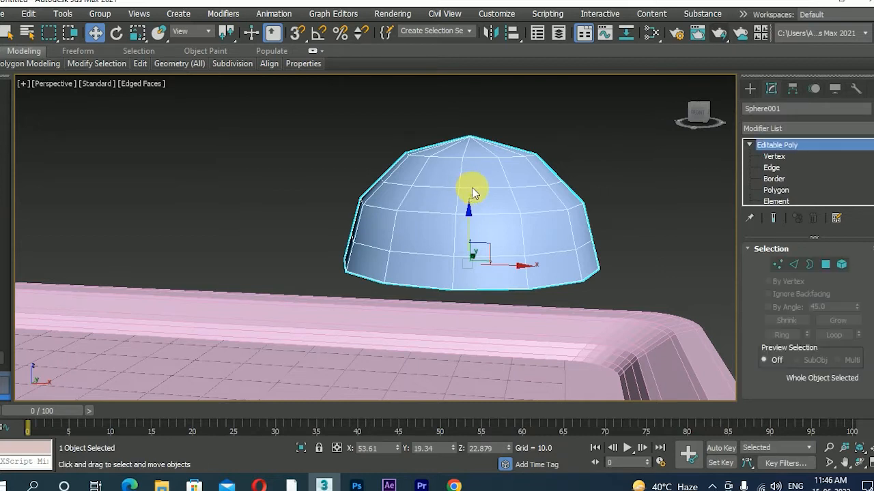
# - Select the upper inserted edge loop of the dome and raise it along Z to about 38.05
pyautogui.click(770, 168)
pyautogui.doubleClick(552, 182)
pyautogui.moveTo(490, 179); pyautogui.dragTo(478, 141)
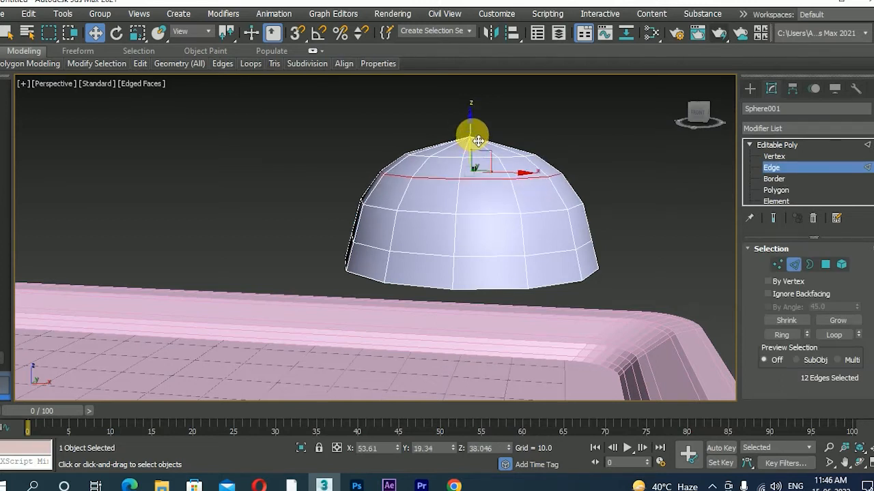
# - Select the single vertex at the dome's apex, try lowering it along Z, and undo that move
pyautogui.press('q')
pyautogui.keyDown('alt'); pyautogui.moveTo(579, 230); pyautogui.dragTo(604, 244, button='middle'); pyautogui.keyUp('alt')
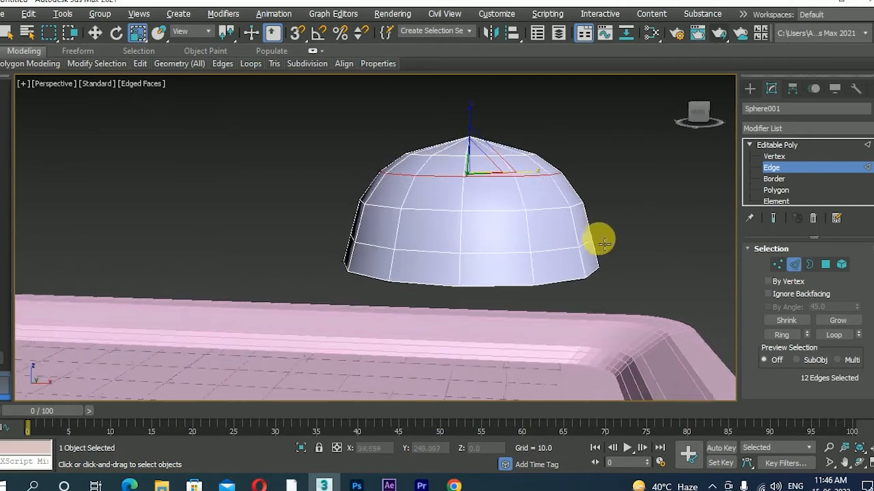
pyautogui.click(774, 157)
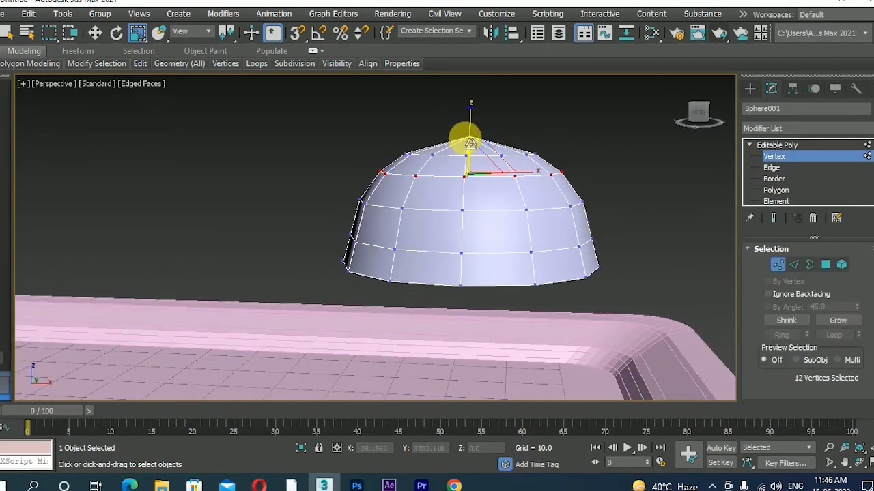
pyautogui.keyDown('alt'); pyautogui.moveTo(526, 156); pyautogui.dragTo(535, 166, button='middle'); pyautogui.keyUp('alt')
pyautogui.press('w')
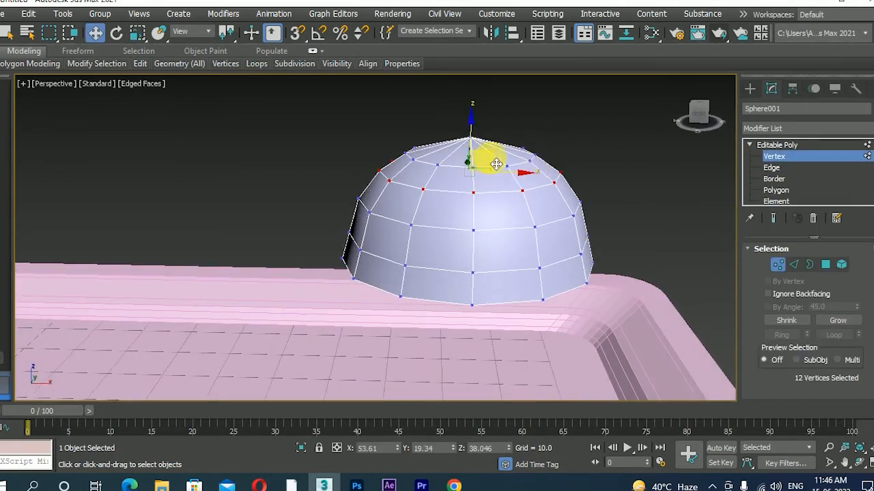
pyautogui.keyDown('alt'); pyautogui.moveTo(481, 144); pyautogui.dragTo(526, 161, button='middle'); pyautogui.keyUp('alt')
pyautogui.click(524, 113)
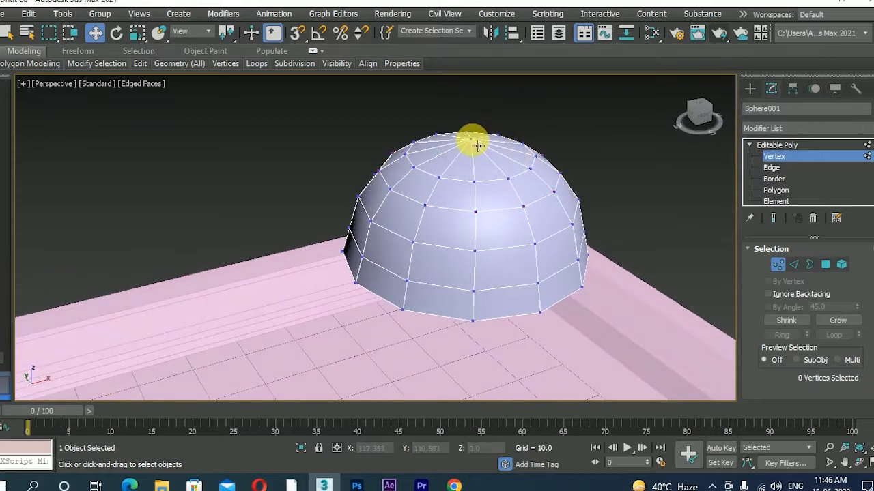
pyautogui.keyDown('alt'); pyautogui.moveTo(511, 198); pyautogui.dragTo(498, 242, button='middle'); pyautogui.keyUp('alt')
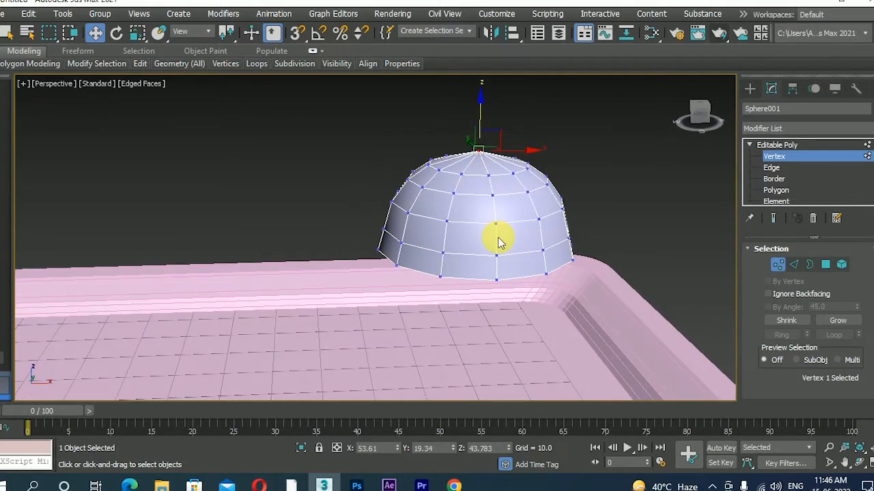
pyautogui.moveTo(482, 130); pyautogui.dragTo(482, 156)
pyautogui.hotkey('ctrl', 'z')
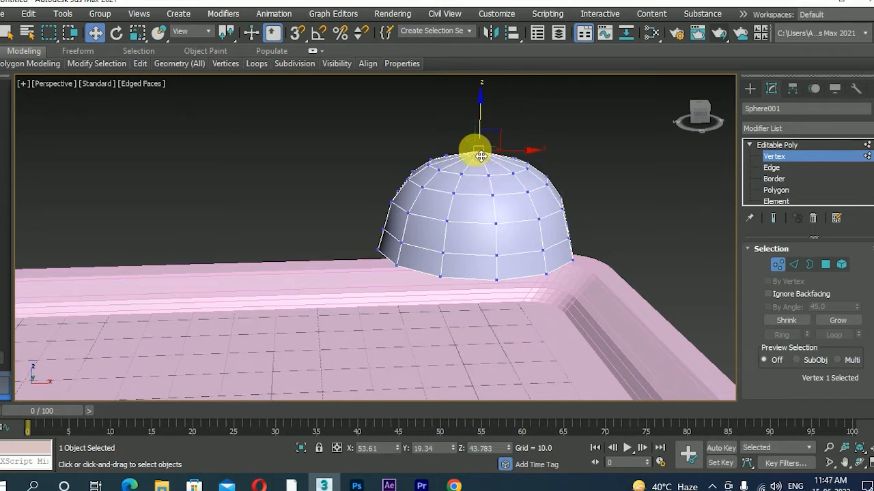
# - Enable Soft Selection for the apex vertex and set its falloff to 32.0
pyautogui.click(751, 250)
pyautogui.click(752, 278)
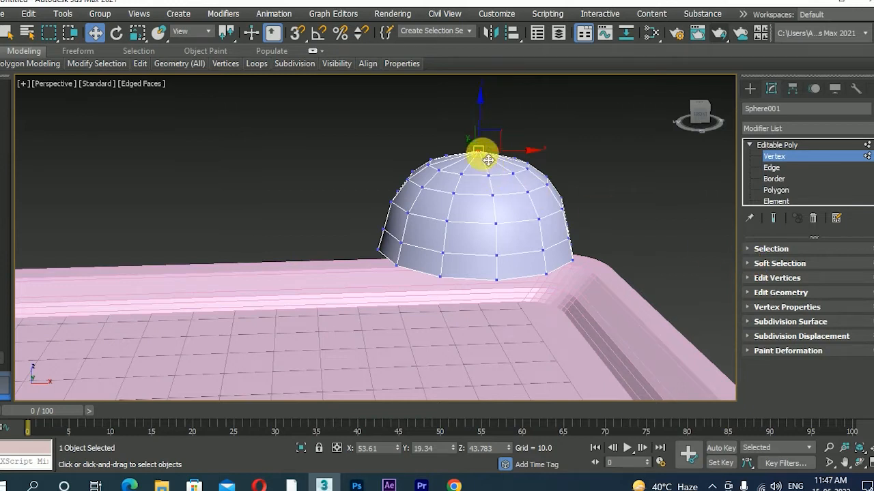
pyautogui.click(751, 263)
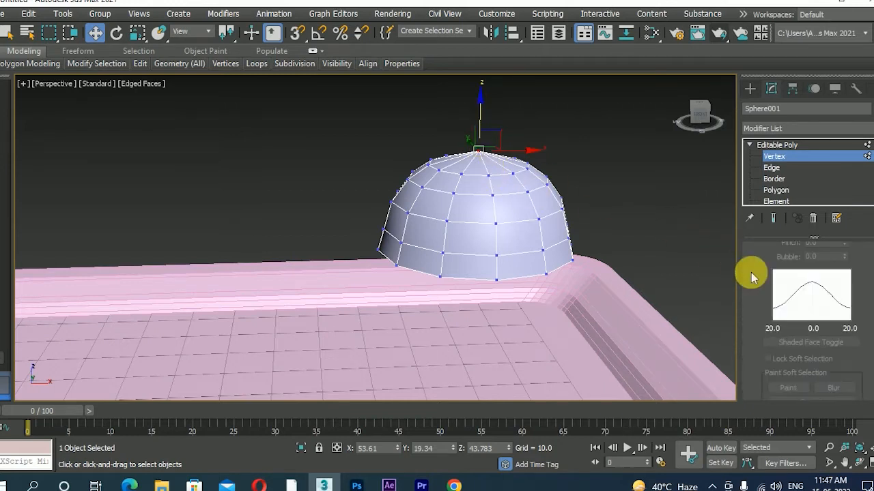
pyautogui.moveTo(778, 276); pyautogui.dragTo(747, 346)
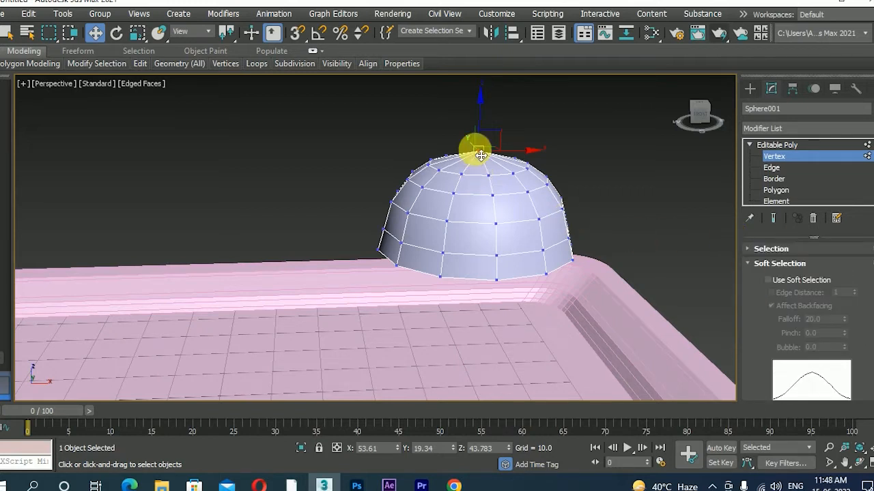
pyautogui.click(804, 281)
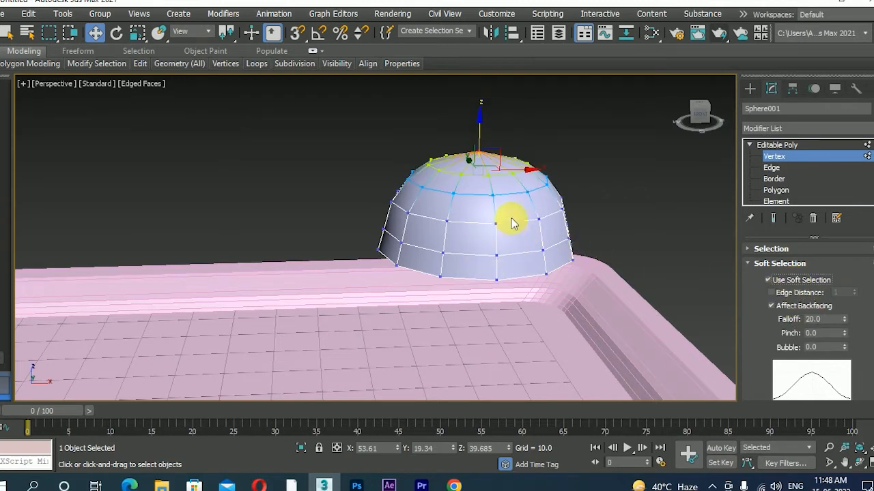
pyautogui.moveTo(845, 320); pyautogui.dragTo(841, 278)
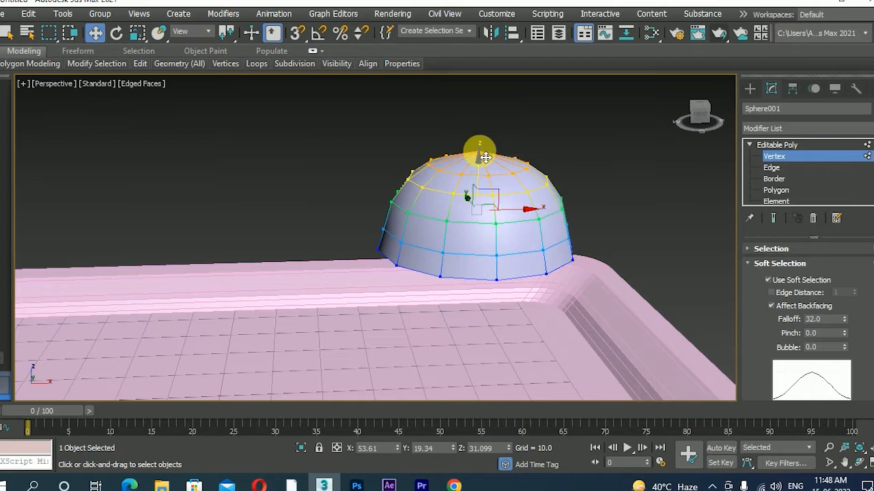
# - Lower the soft-selected apex along Z to flatten the dome's crown smoothly
pyautogui.moveTo(486, 167); pyautogui.dragTo(484, 190)
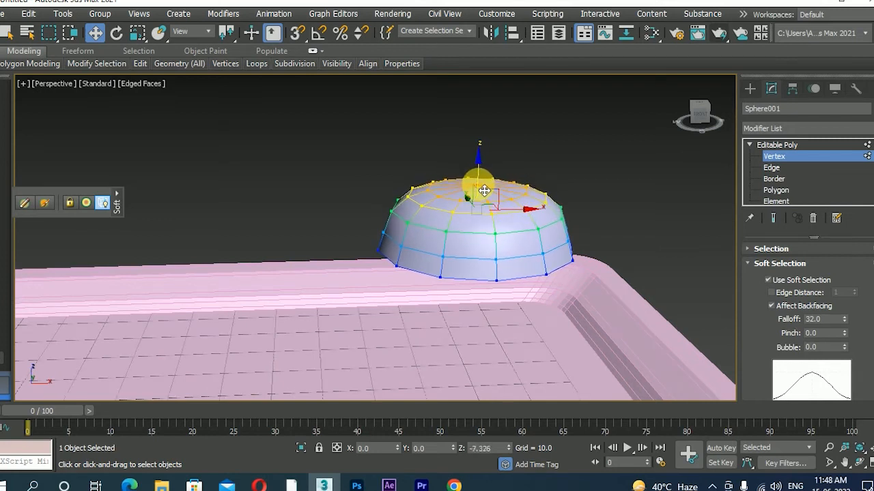
pyautogui.moveTo(484, 190)
pyautogui.mouseDown()
pyautogui.moveTo(484, 179)
pyautogui.moveTo(483, 194)
pyautogui.mouseUp()
pyautogui.keyDown('alt'); pyautogui.moveTo(482, 228); pyautogui.dragTo(496, 203, button='middle'); pyautogui.keyUp('alt')
pyautogui.moveTo(481, 178); pyautogui.dragTo(531, 234)
# - Turn off Soft Selection for the dome's vertices
pyautogui.click(766, 144)
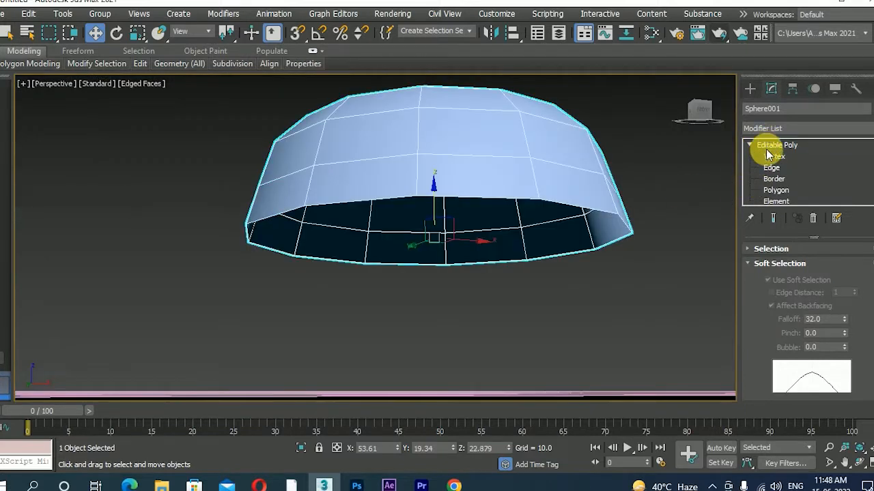
pyautogui.click(771, 156)
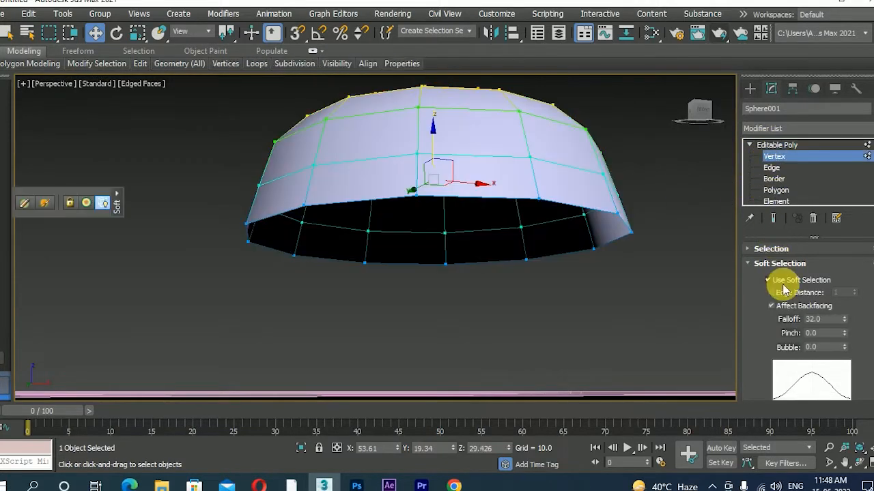
pyautogui.click(768, 281)
pyautogui.keyDown('alt'); pyautogui.moveTo(584, 273); pyautogui.dragTo(605, 248, button='middle'); pyautogui.keyUp('alt')
# - Select the open border around the dome's bottom and activate Scale
pyautogui.click(774, 179)
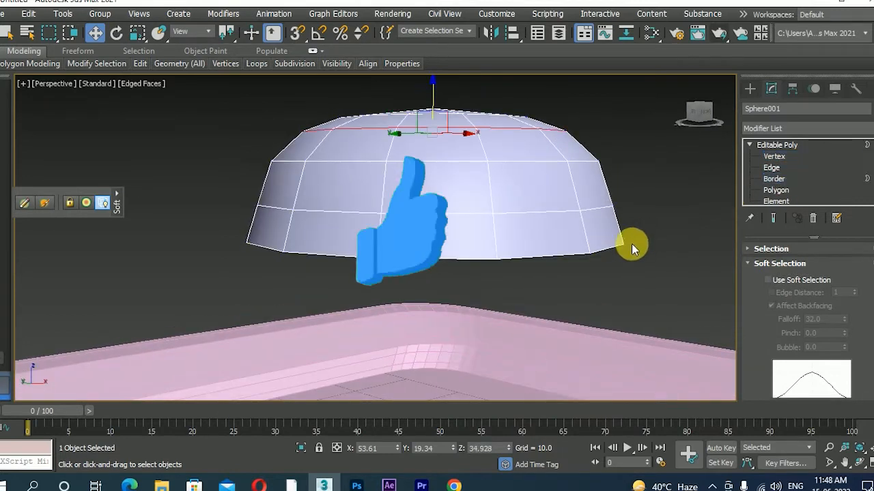
pyautogui.click(612, 251)
pyautogui.press('r')
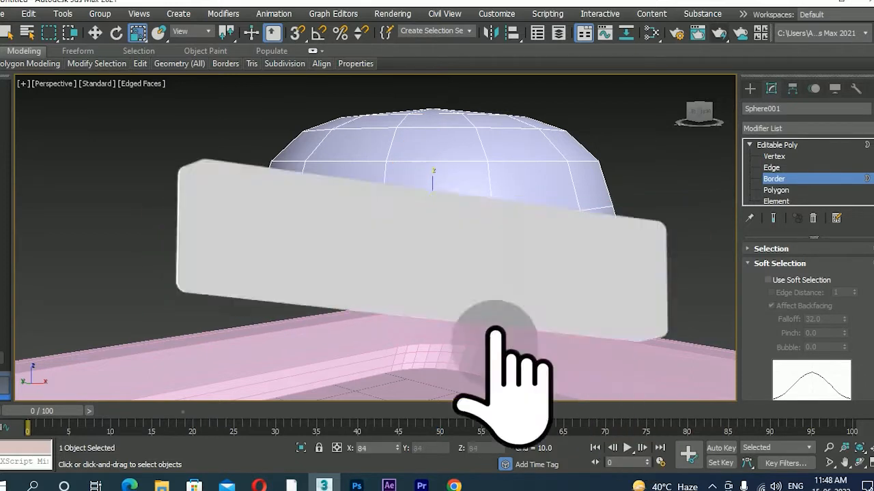
pyautogui.keyDown('alt'); pyautogui.moveTo(546, 266); pyautogui.dragTo(537, 236, button='middle'); pyautogui.keyUp('alt')
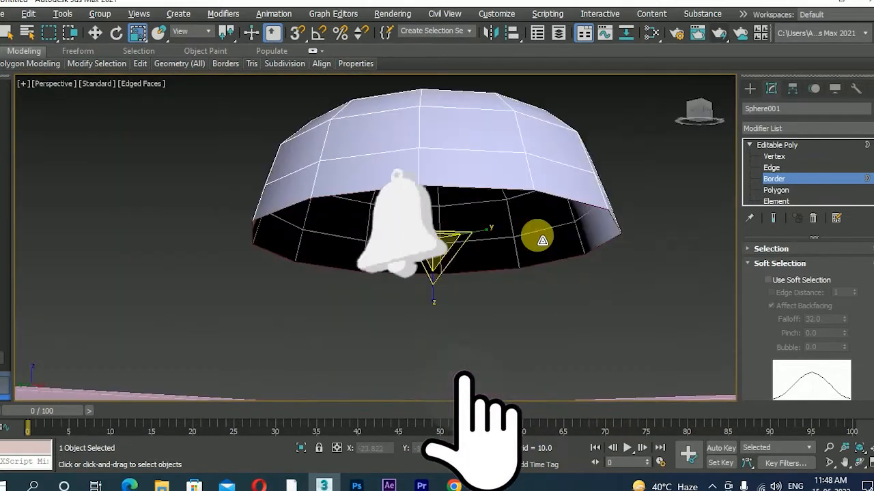
pyautogui.keyDown('shift'); pyautogui.moveTo(447, 238); pyautogui.dragTo(439, 251); pyautogui.keyUp('shift')
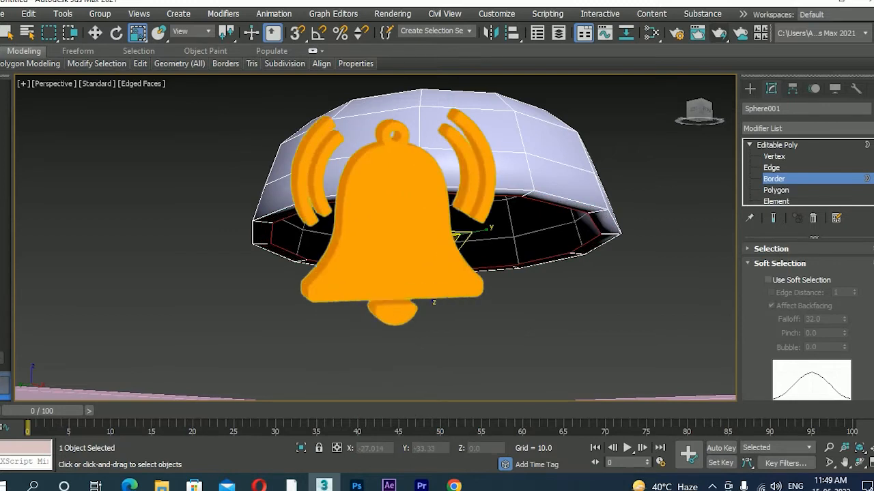
pyautogui.hotkey('ctrl', 'z')
pyautogui.hotkey('ctrl', 'z')
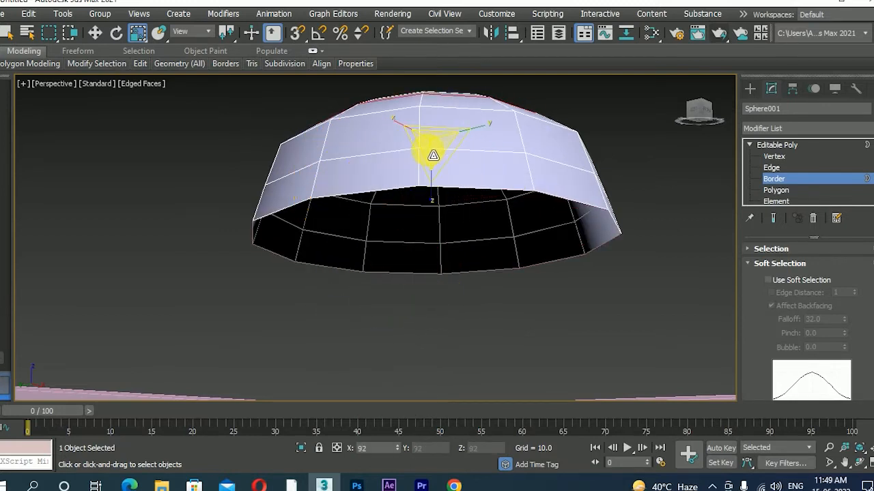
# - Reselect the dome's open bottom border and extrude it inward by scaling, forming a narrow flat lip
pyautogui.click(472, 194)
pyautogui.moveTo(439, 248)
pyautogui.keyDown('shift'); pyautogui.mouseDown()
pyautogui.moveTo(422, 271)
pyautogui.moveTo(430, 253)
pyautogui.mouseUp(); pyautogui.keyUp('shift')
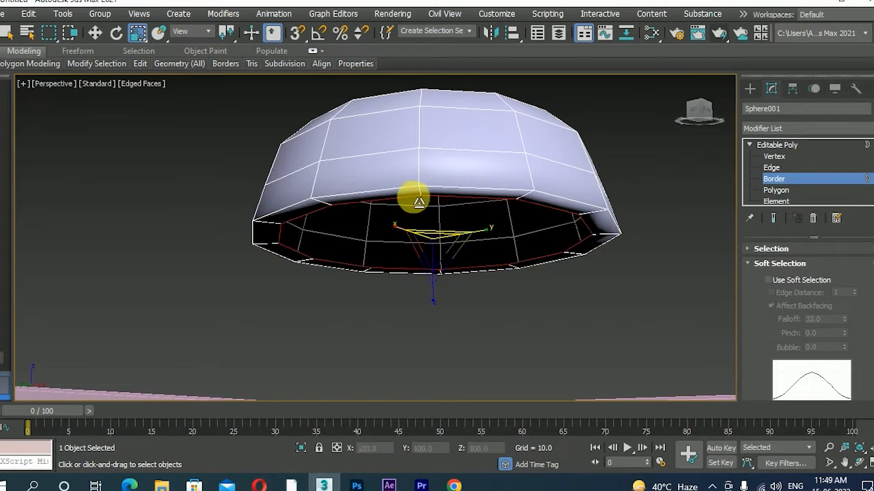
# - Select the outer edge loop of the dome's bottom rim, scale it slightly inward, and return to object level
pyautogui.press('2')
pyautogui.doubleClick(397, 189)
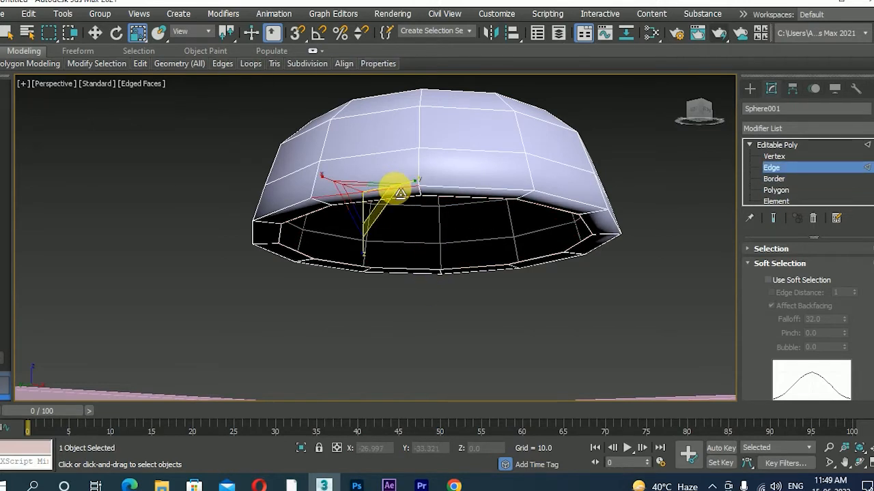
pyautogui.moveTo(434, 246); pyautogui.dragTo(829, 138)
pyautogui.click(796, 150)
# - Raise the whole dome along Z to about 54.74, well above the tray
pyautogui.scroll(-4, 509, 158)
pyautogui.keyDown('alt'); pyautogui.moveTo(509, 159); pyautogui.dragTo(509, 204, button='middle'); pyautogui.keyUp('alt')
pyautogui.press('w')
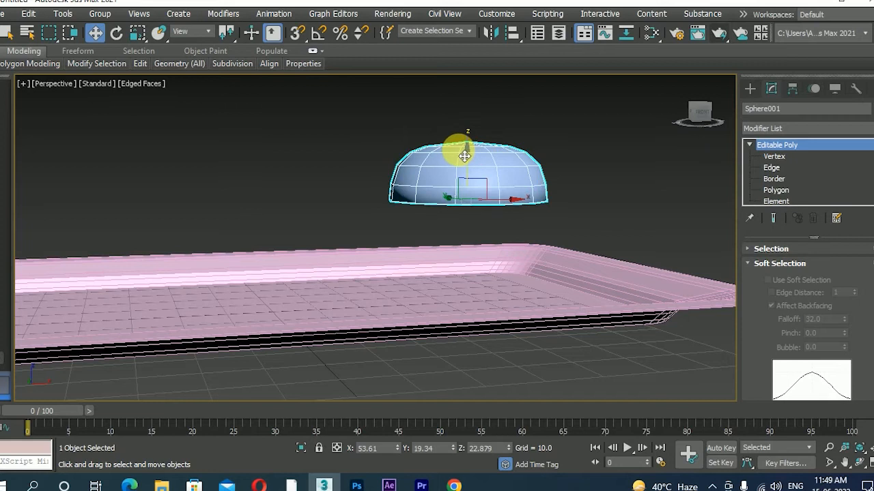
pyautogui.moveTo(473, 161); pyautogui.dragTo(464, 44)
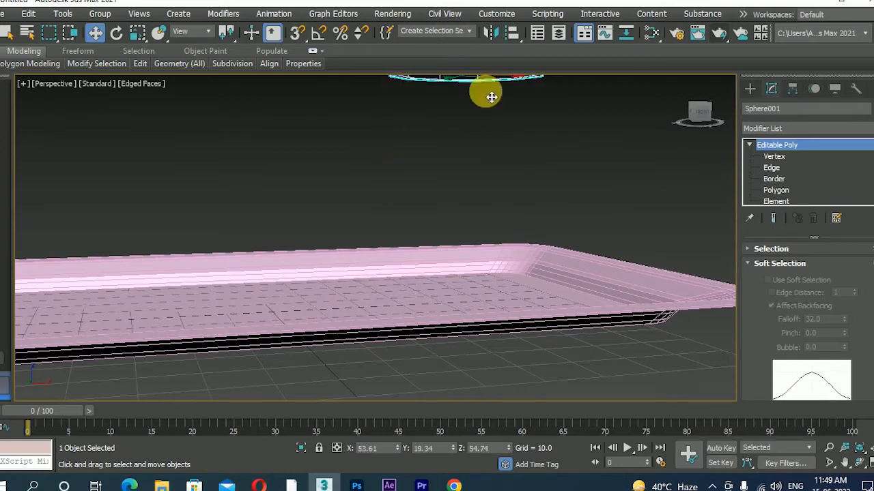
# - Select the lip's inner border and extrude it inward by scaling until only a small central opening remains
pyautogui.press('z')
pyautogui.keyDown('alt'); pyautogui.moveTo(514, 314); pyautogui.dragTo(517, 259, button='middle'); pyautogui.keyUp('alt')
pyautogui.keyDown('alt'); pyautogui.moveTo(475, 190); pyautogui.dragTo(476, 232, button='middle'); pyautogui.keyUp('alt')
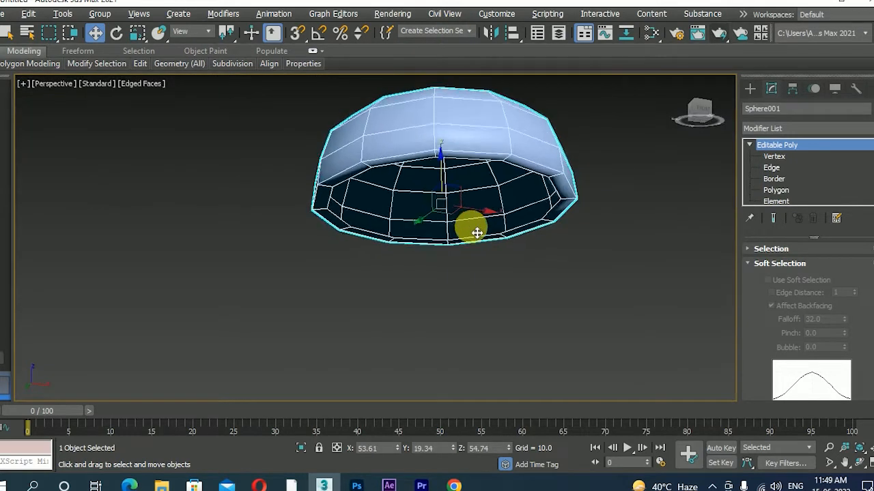
pyautogui.scroll(2, 462, 191)
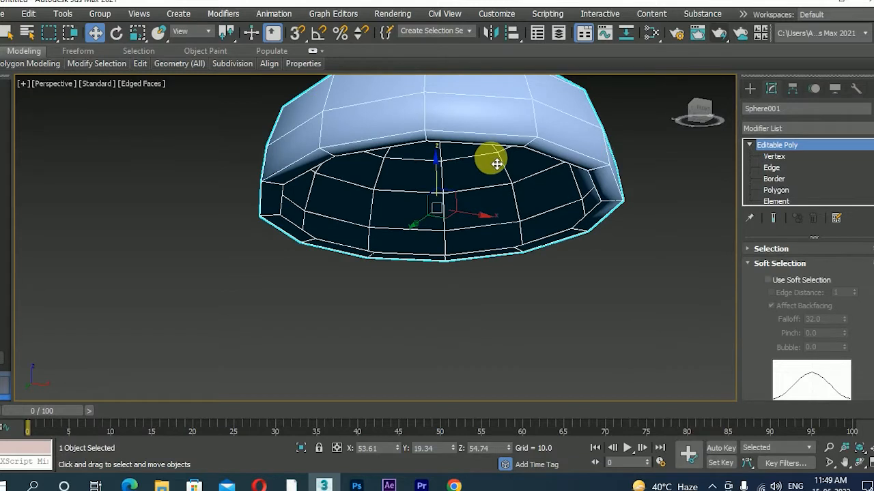
pyautogui.press('3')
pyautogui.click(517, 149)
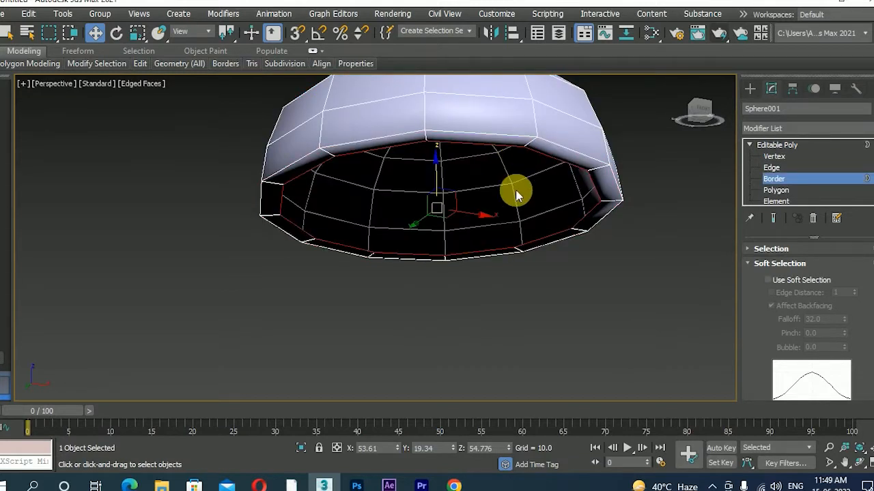
pyautogui.press('r')
pyautogui.moveTo(432, 215); pyautogui.dragTo(254, 380)
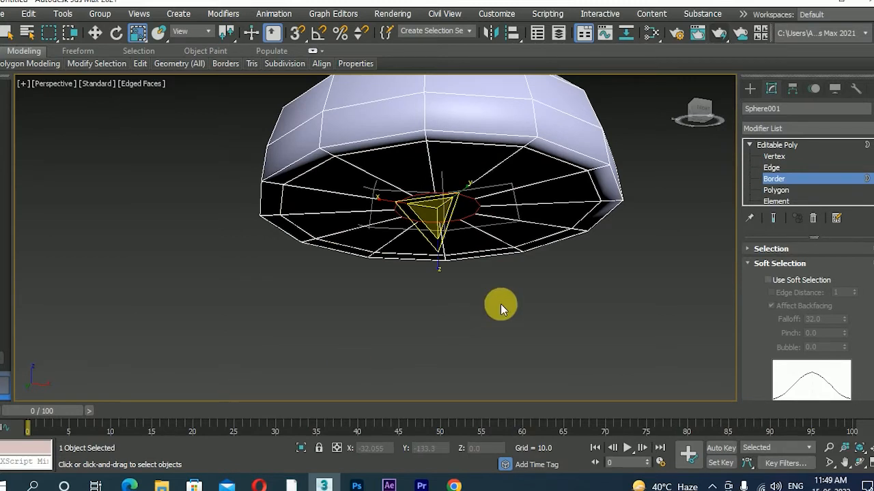
# - Cap the small central opening in the dome's underside
pyautogui.click(765, 265)
pyautogui.click(763, 278)
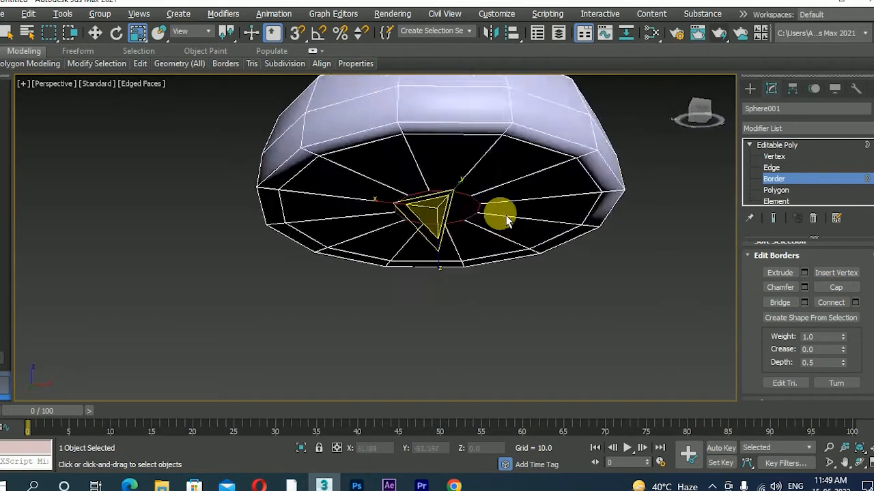
pyautogui.scroll(5, 417, 204)
pyautogui.keyDown('alt'); pyautogui.moveTo(449, 166); pyautogui.dragTo(449, 146, button='middle'); pyautogui.keyUp('alt')
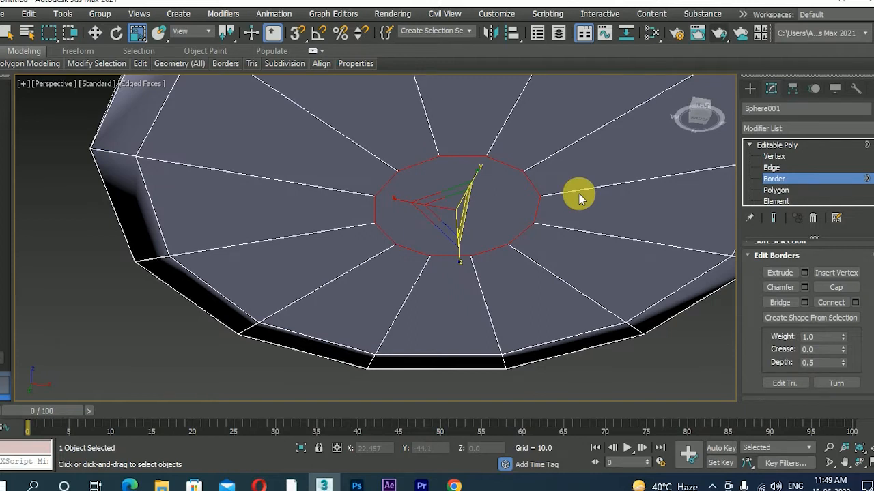
# - At vertex level, cut an edge straight across the central cap between two opposite vertices
pyautogui.click(789, 155)
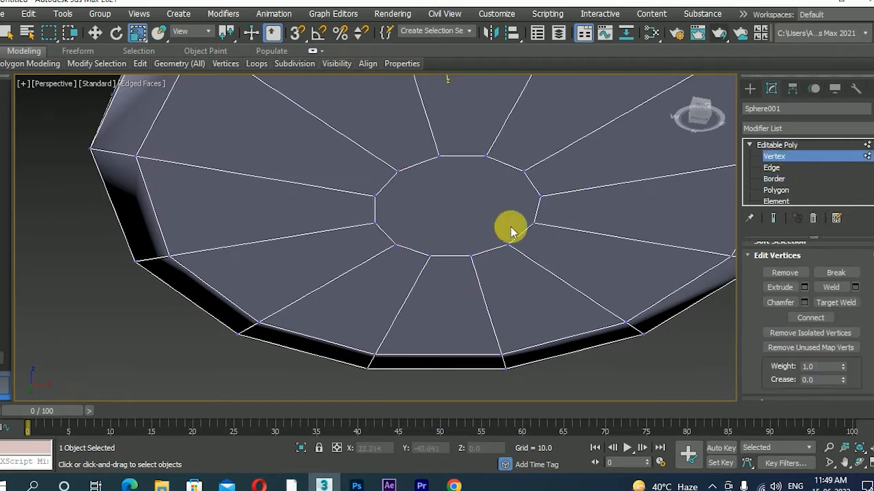
pyautogui.rightClick(443, 200)
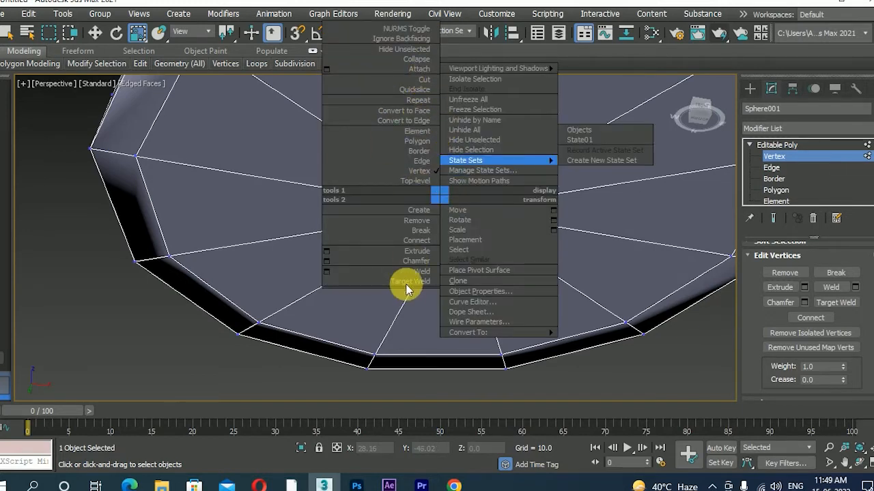
pyautogui.click(420, 80)
pyautogui.scroll(5, 458, 215)
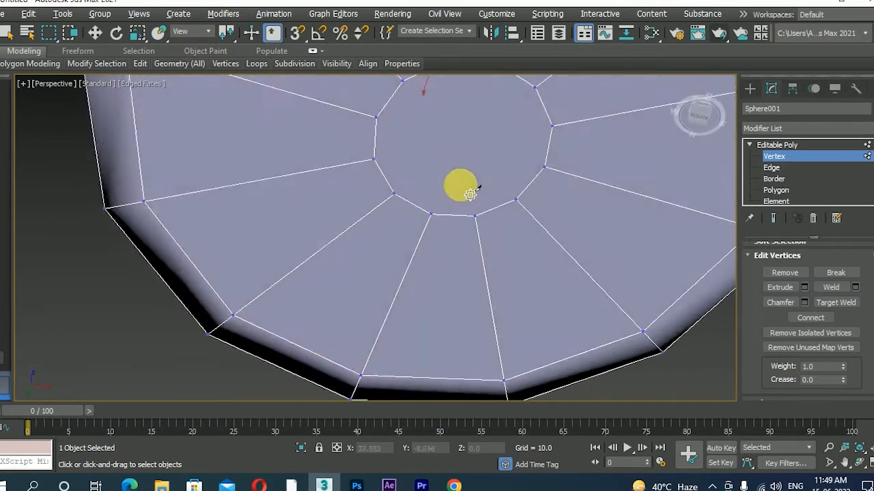
pyautogui.moveTo(453, 247); pyautogui.dragTo(411, 332, button='middle')
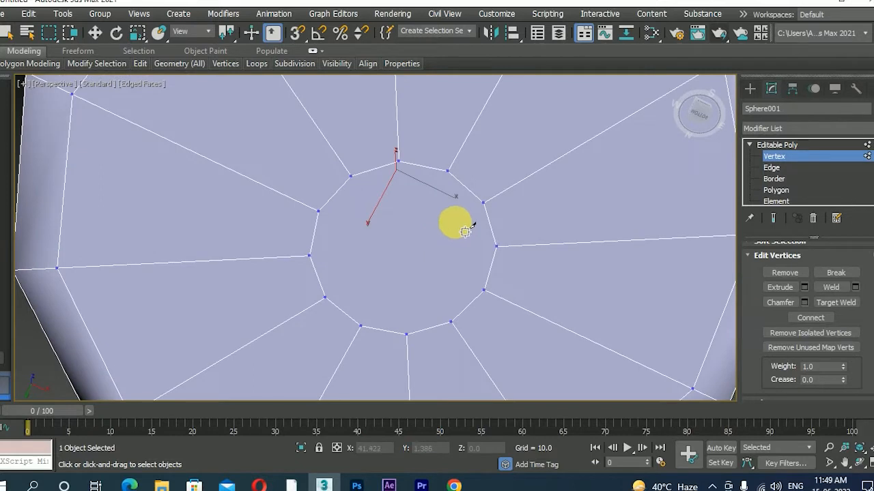
pyautogui.click(483, 203)
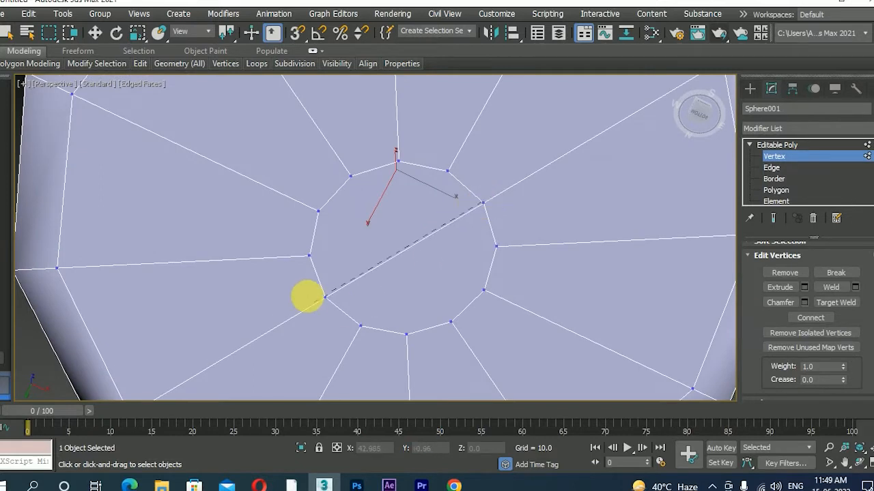
pyautogui.click(325, 296)
pyautogui.rightClick(437, 217)
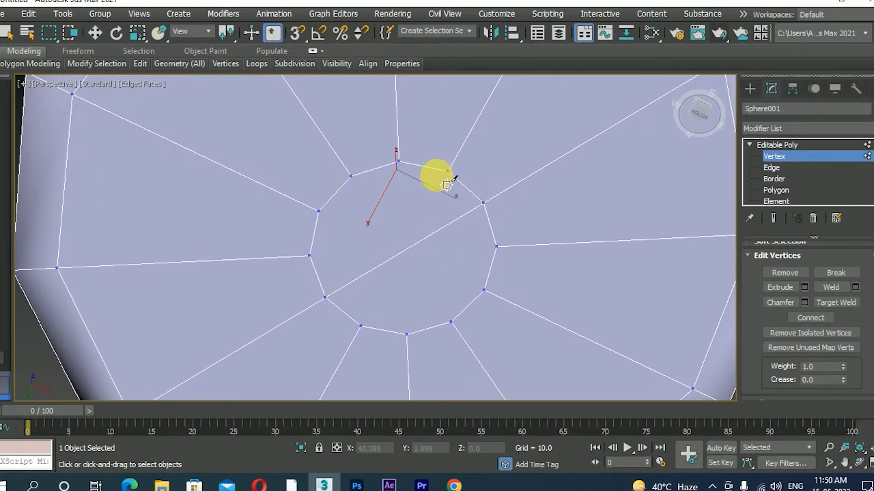
# - Cut two more parallel edges and one perpendicular crossing edge between the vertices of the cap on the dome's underside
pyautogui.click(308, 254)
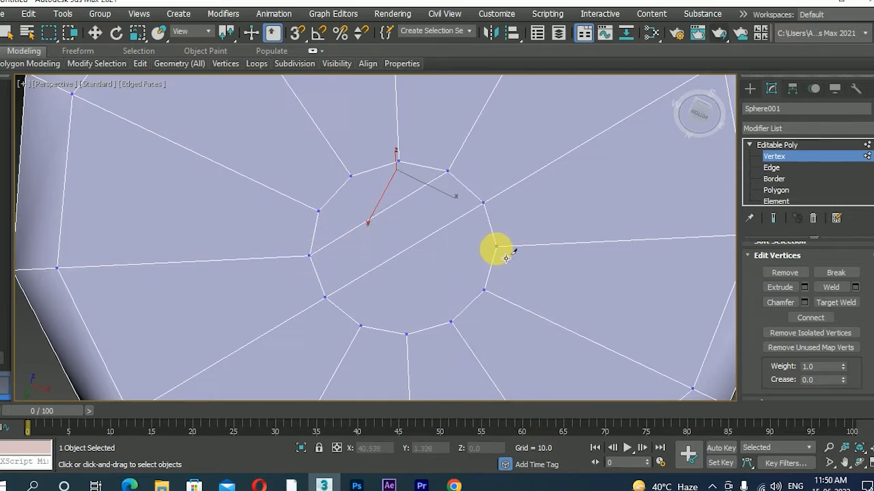
pyautogui.click(506, 255)
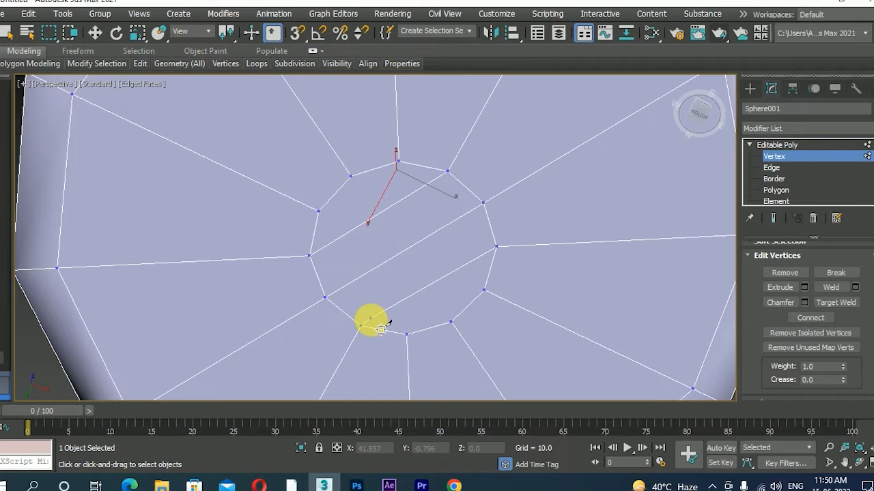
pyautogui.click(362, 327)
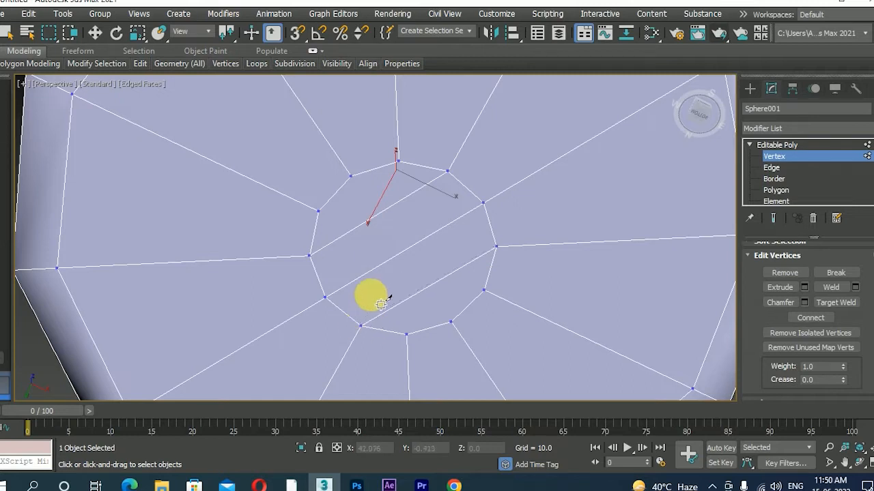
pyautogui.click(362, 185)
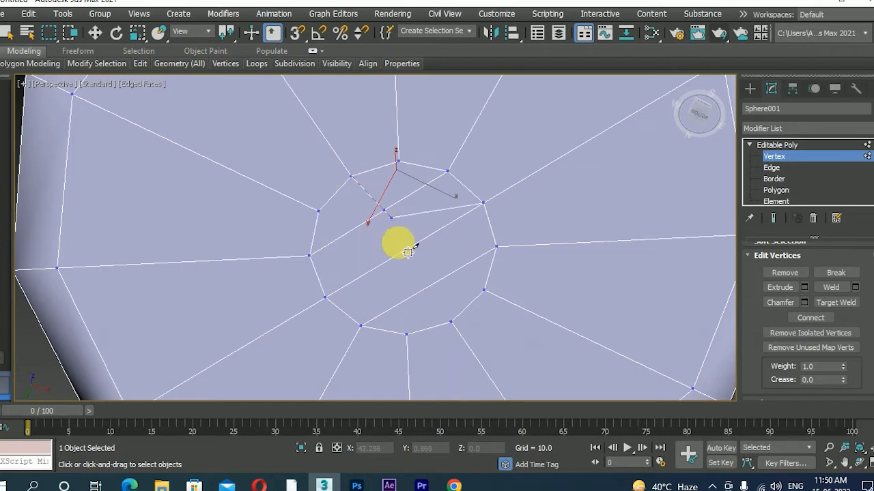
pyautogui.click(451, 322)
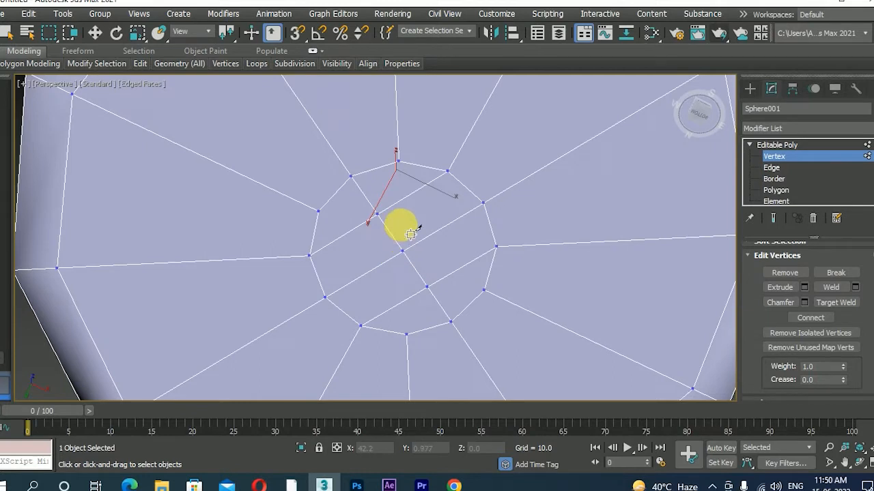
# - Leave vertex level and apply a TurboSmooth modifier to the dome
pyautogui.scroll(-10, 409, 235)
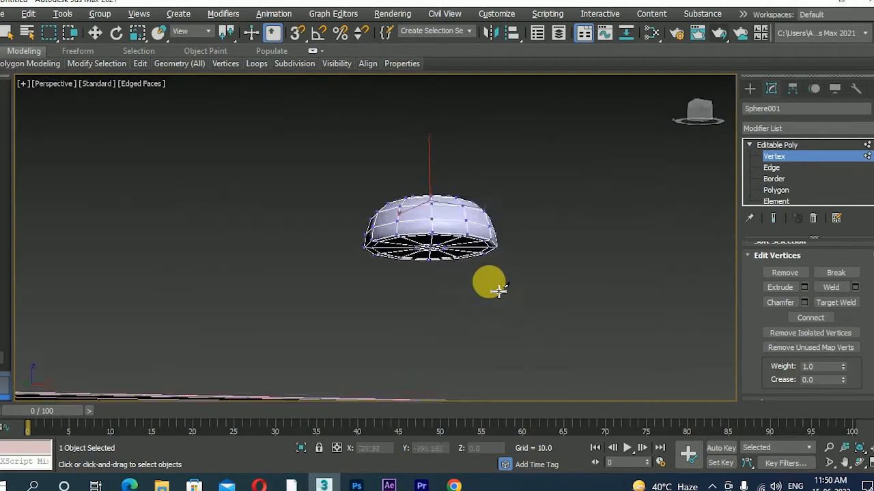
pyautogui.keyDown('alt'); pyautogui.moveTo(498, 292); pyautogui.dragTo(451, 266, button='middle'); pyautogui.keyUp('alt')
pyautogui.scroll(4, 451, 268)
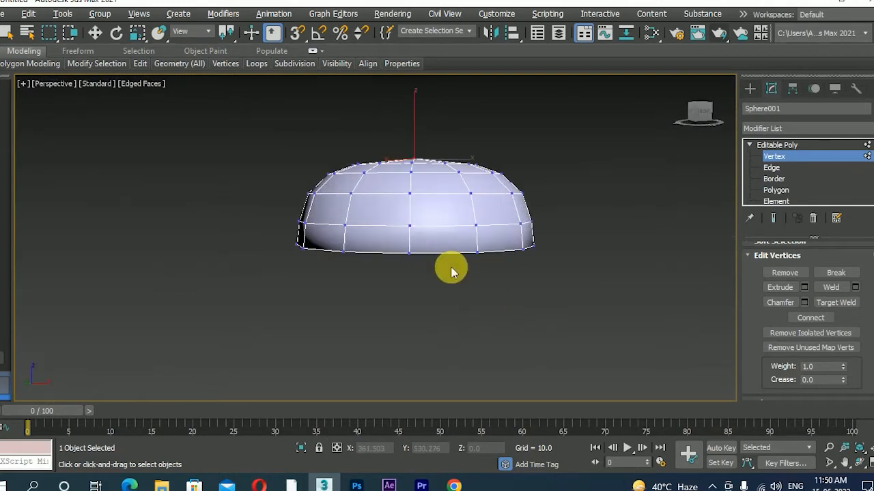
pyautogui.press('w')
pyautogui.click(816, 146)
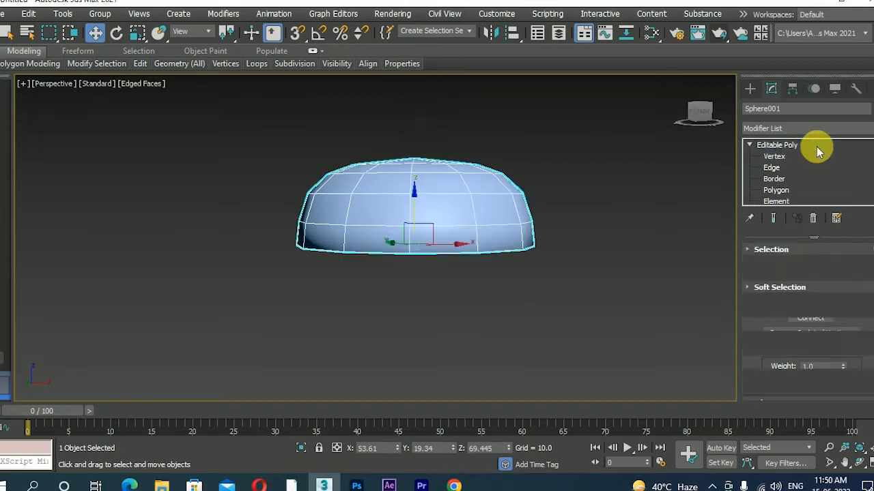
pyautogui.click(871, 128)
pyautogui.press('t')
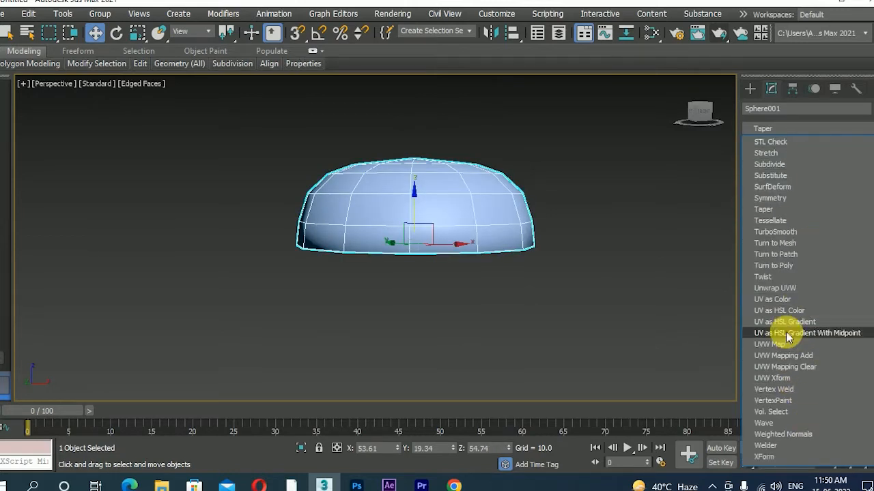
pyautogui.click(775, 231)
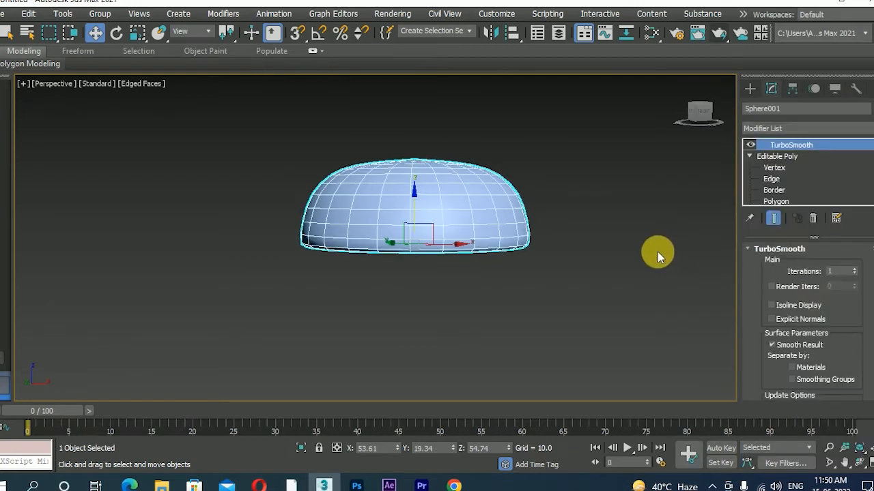
# - Mirror the smoothed dome along Z as a copy, offset downward to leave a gap beneath the original
pyautogui.click(657, 252)
pyautogui.scroll(-4, 657, 251)
pyautogui.moveTo(642, 258); pyautogui.dragTo(525, 221, button='middle')
pyautogui.click(479, 225)
pyautogui.scroll(5, 476, 234)
pyautogui.scroll(-3, 543, 265)
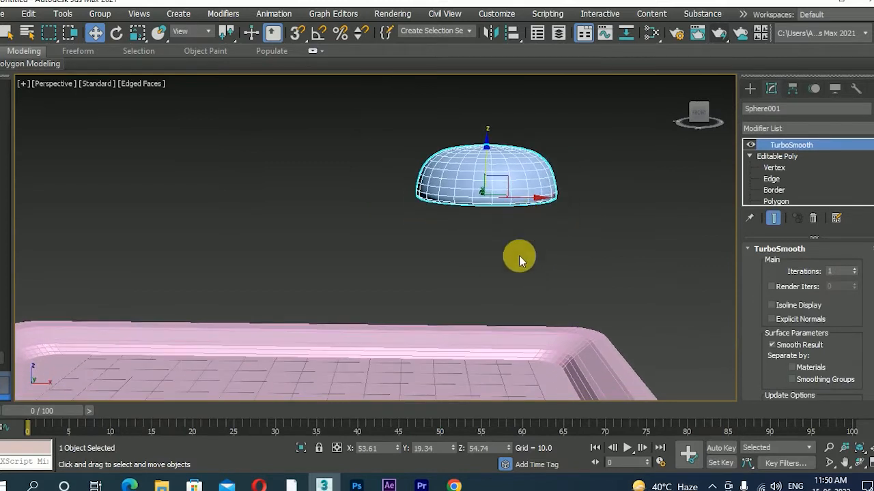
pyautogui.click(489, 34)
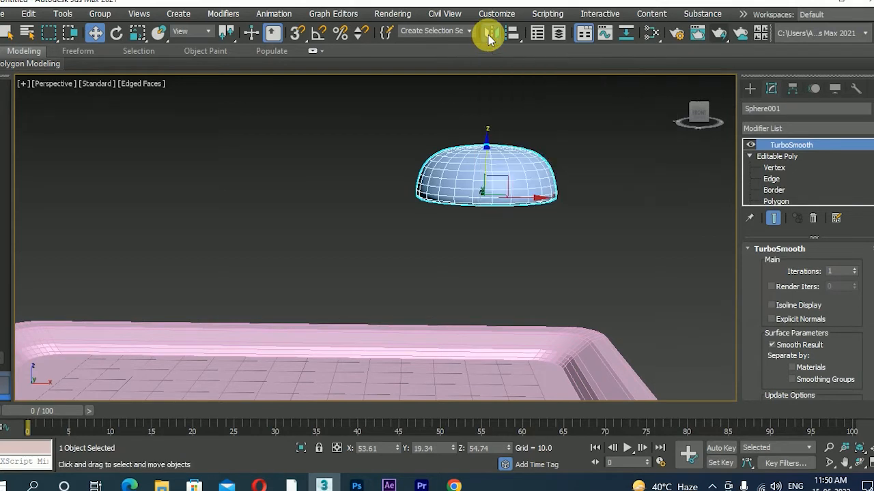
pyautogui.moveTo(409, 116); pyautogui.dragTo(252, 116)
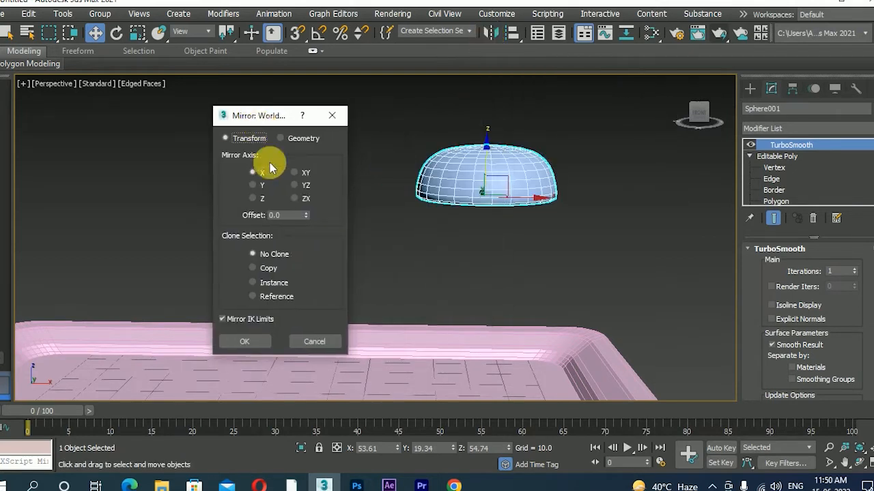
pyautogui.click(260, 268)
pyautogui.click(259, 198)
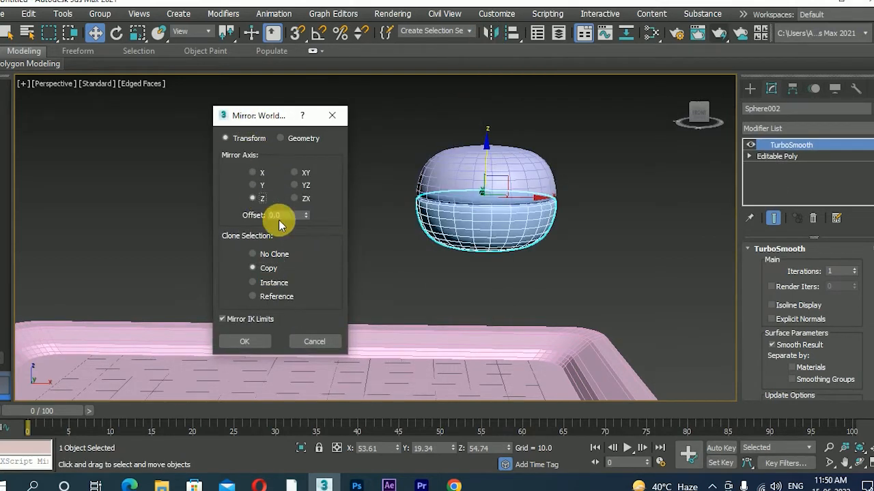
pyautogui.moveTo(306, 216); pyautogui.dragTo(315, 327)
pyautogui.click(248, 347)
# - Select both dome halves and lower them together about 29.9 along Z toward the tray
pyautogui.keyDown('alt'); pyautogui.moveTo(548, 255); pyautogui.dragTo(531, 247, button='middle'); pyautogui.keyUp('alt')
pyautogui.scroll(-4, 530, 239)
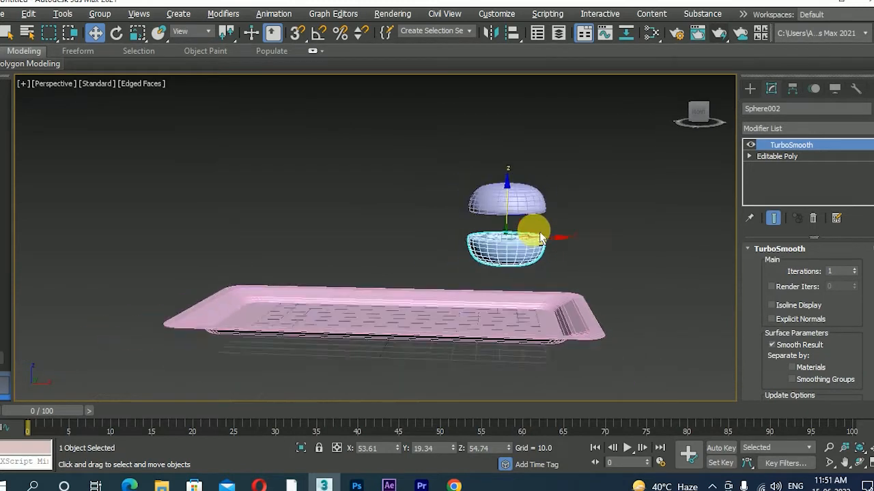
pyautogui.scroll(5, 520, 250)
pyautogui.keyDown('ctrl'); pyautogui.click(548, 175); pyautogui.keyUp('ctrl')
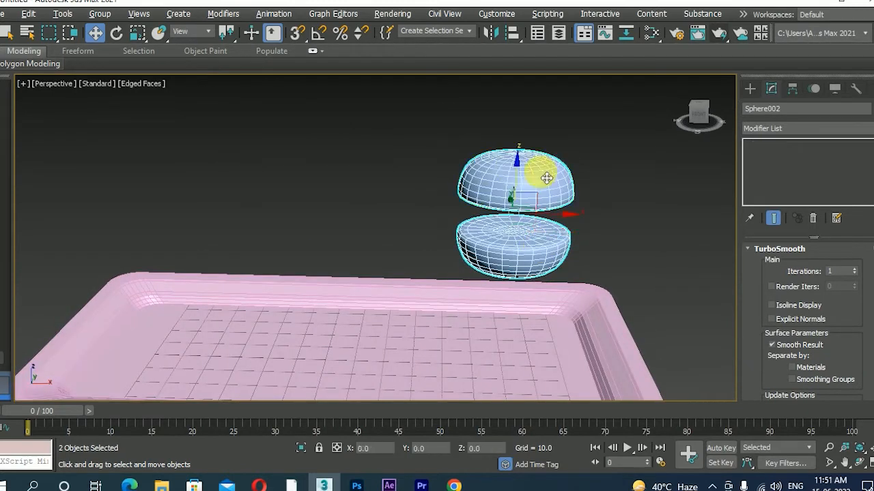
pyautogui.moveTo(517, 173); pyautogui.dragTo(514, 250)
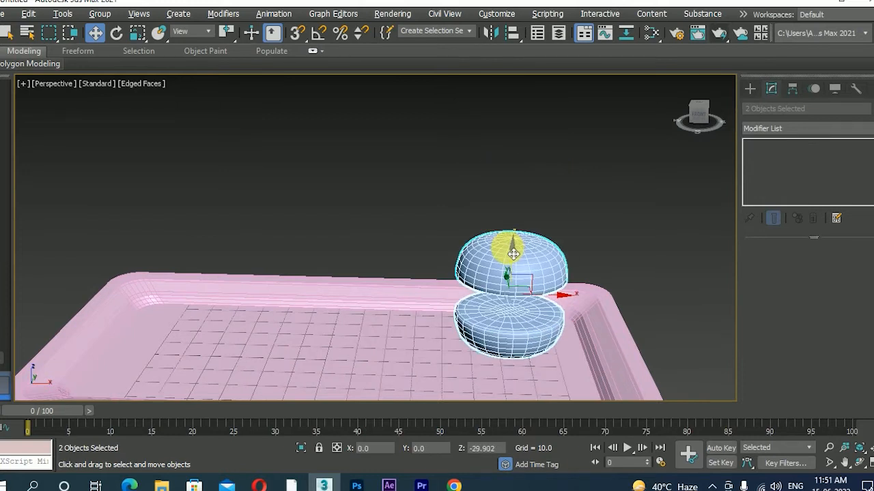
pyautogui.keyDown('alt'); pyautogui.moveTo(533, 280); pyautogui.dragTo(616, 267, button='middle'); pyautogui.keyUp('alt')
pyautogui.moveTo(471, 183); pyautogui.dragTo(473, 181)
pyautogui.keyDown('alt'); pyautogui.moveTo(488, 296); pyautogui.dragTo(512, 253, button='middle'); pyautogui.keyUp('alt')
pyautogui.click(612, 207)
pyautogui.keyDown('alt'); pyautogui.moveTo(613, 207); pyautogui.dragTo(517, 245, button='middle'); pyautogui.keyUp('alt')
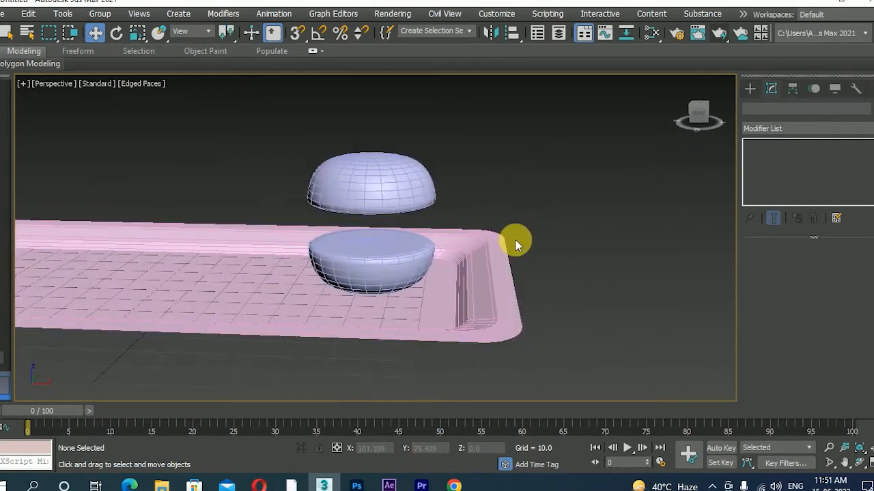
# - Create a sphere of radius about 18.1 beside the tray and set its Hemisphere value to 0
pyautogui.click(749, 89)
pyautogui.click(778, 182)
pyautogui.moveTo(634, 321); pyautogui.dragTo(679, 351)
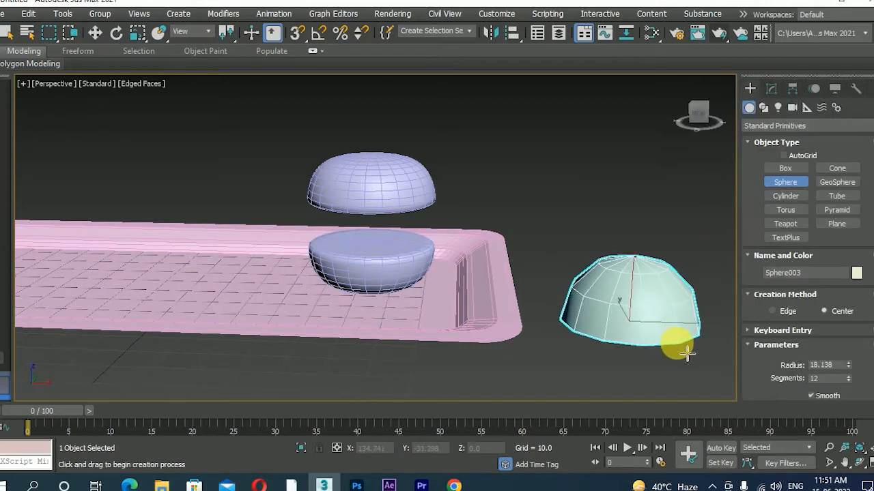
pyautogui.click(771, 89)
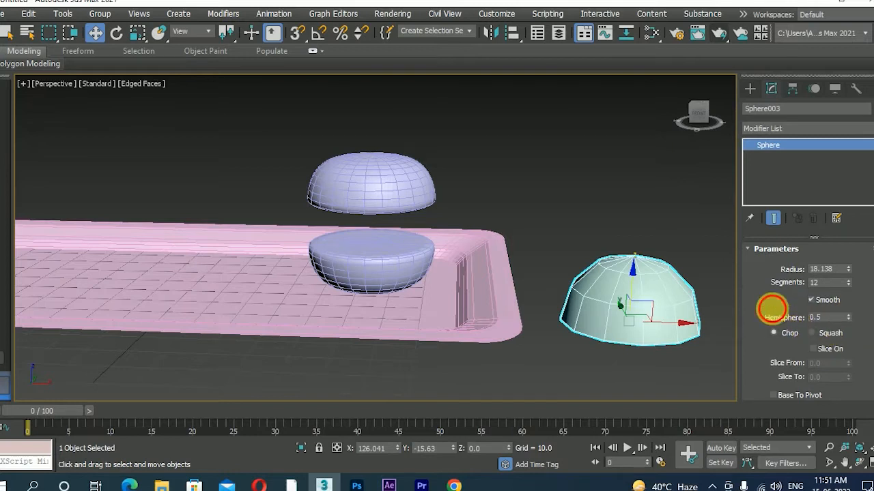
pyautogui.scroll(-1, 770, 304)
pyautogui.click(814, 285)
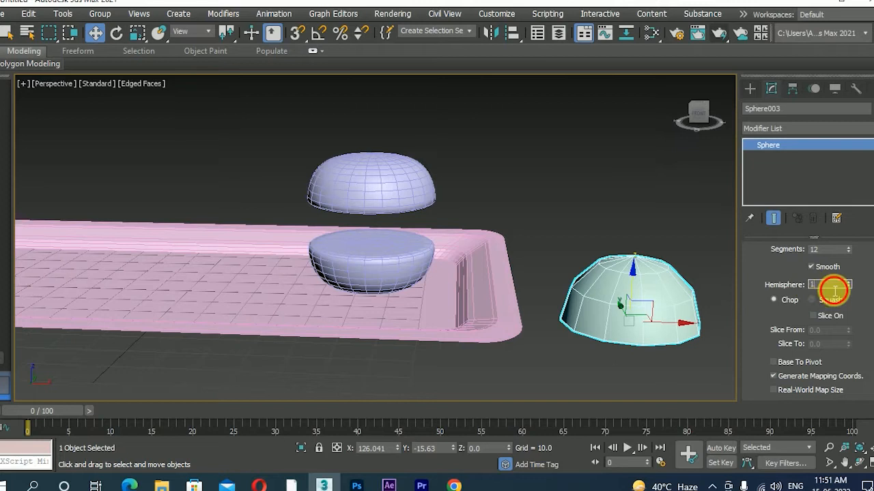
pyautogui.write('0')
pyautogui.press('Return')
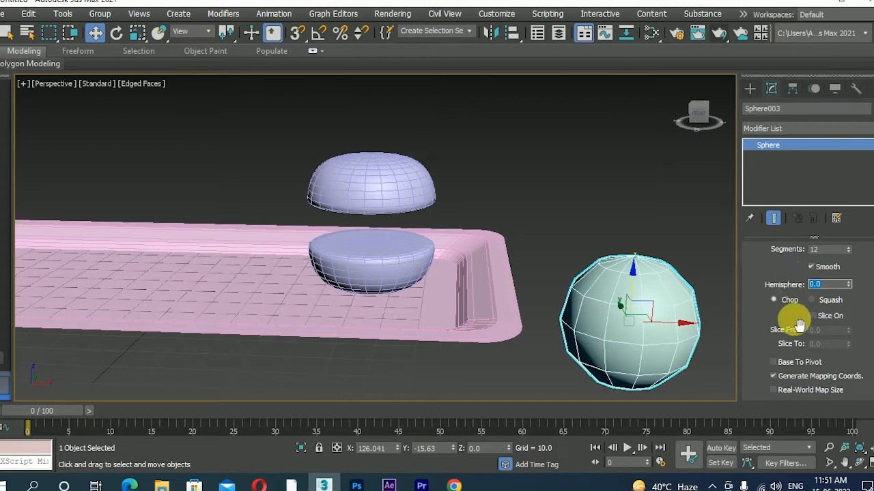
# - Raise the new sphere about 33.2 along Z and convert it to Editable Poly
pyautogui.moveTo(635, 282); pyautogui.dragTo(616, 152)
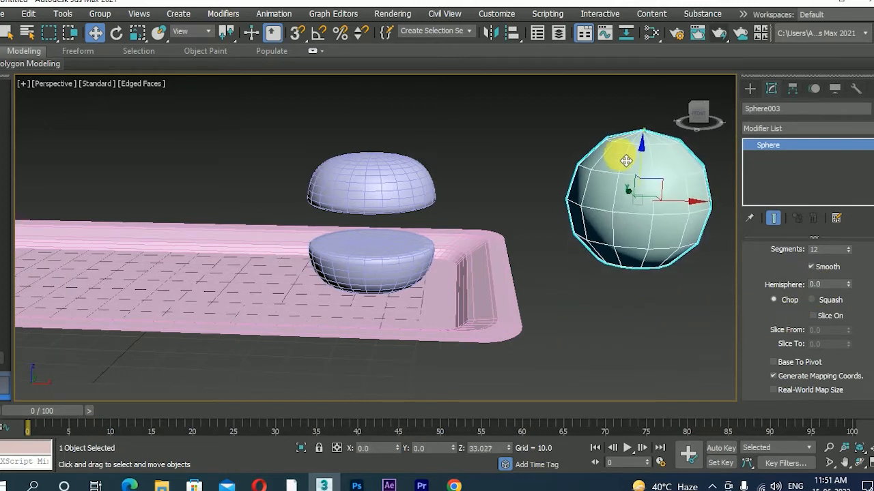
pyautogui.moveTo(628, 219); pyautogui.dragTo(511, 207, button='middle')
pyautogui.rightClick(512, 207)
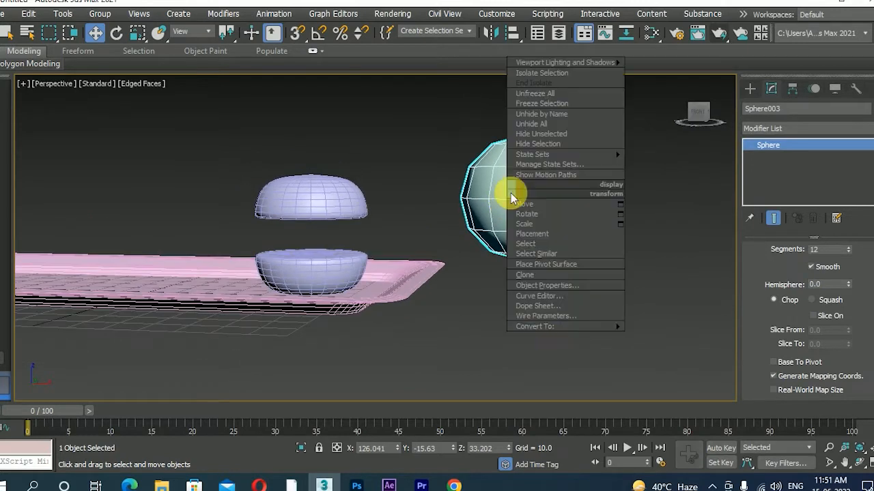
pyautogui.moveTo(577, 330)
pyautogui.click(652, 336)
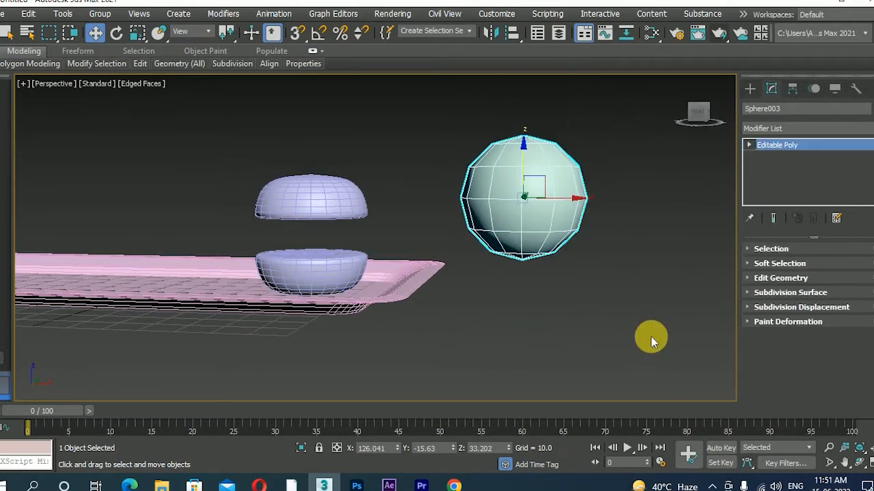
# - At polygon level, delete the sphere's lower and upper polygons, keeping only the two middle bands
pyautogui.press('4')
pyautogui.moveTo(453, 272); pyautogui.dragTo(614, 240)
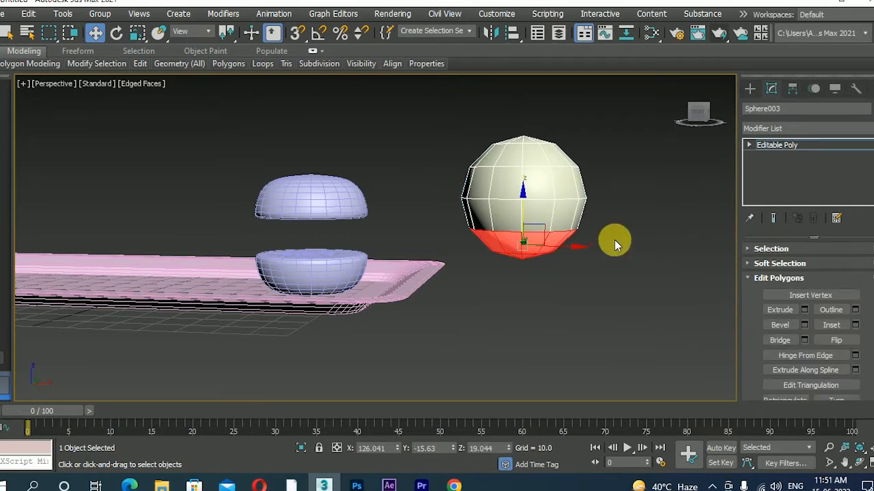
pyautogui.press('Delete')
pyautogui.moveTo(429, 154); pyautogui.dragTo(429, 155)
pyautogui.press('Delete')
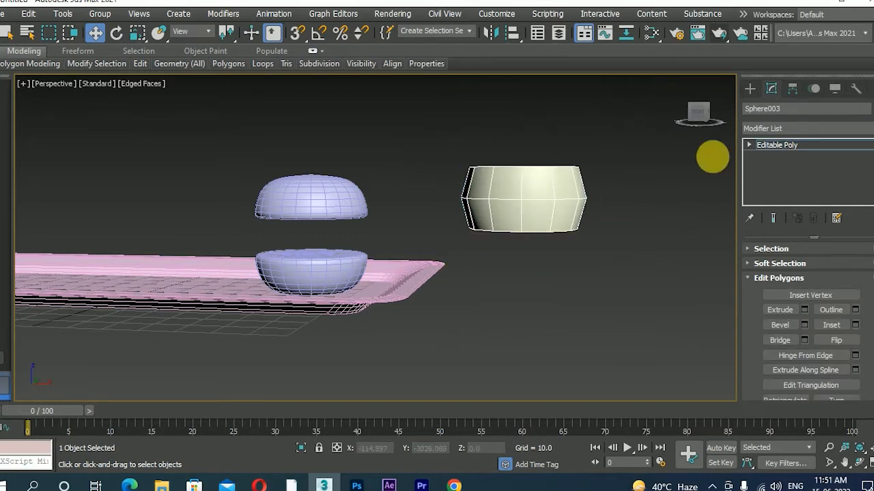
# - Return to object level and scale the remaining band down along Z into a thin flat ring
pyautogui.click(778, 144)
pyautogui.press('r')
pyautogui.moveTo(519, 162); pyautogui.dragTo(520, 231)
pyautogui.scroll(2, 530, 189)
pyautogui.keyDown('alt'); pyautogui.moveTo(530, 189); pyautogui.dragTo(532, 236, button='middle'); pyautogui.keyUp('alt')
pyautogui.moveTo(539, 174)
pyautogui.keyDown('alt'); pyautogui.mouseDown(button='middle')
pyautogui.moveTo(548, 203)
pyautogui.moveTo(575, 196)
pyautogui.moveTo(546, 179)
pyautogui.mouseUp(button='middle'); pyautogui.keyUp('alt')
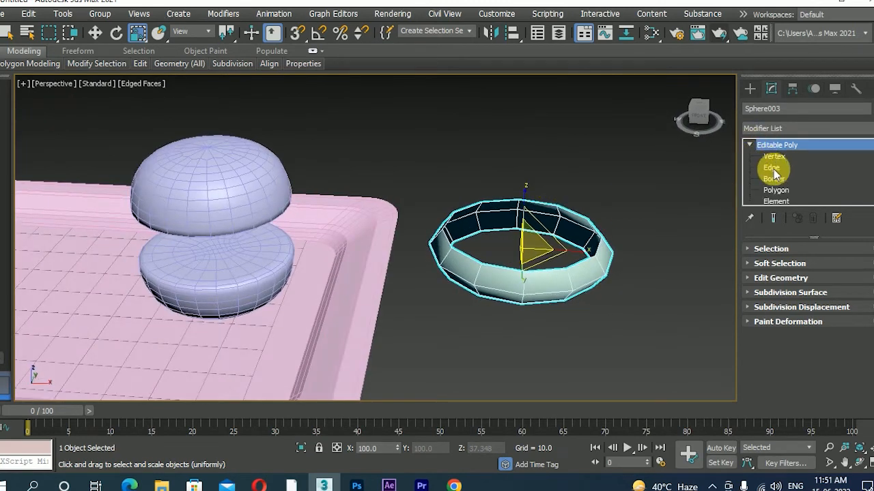
# - At border level, select and cap the flat ring's open top and bottom borders
pyautogui.click(770, 179)
pyautogui.click(607, 248)
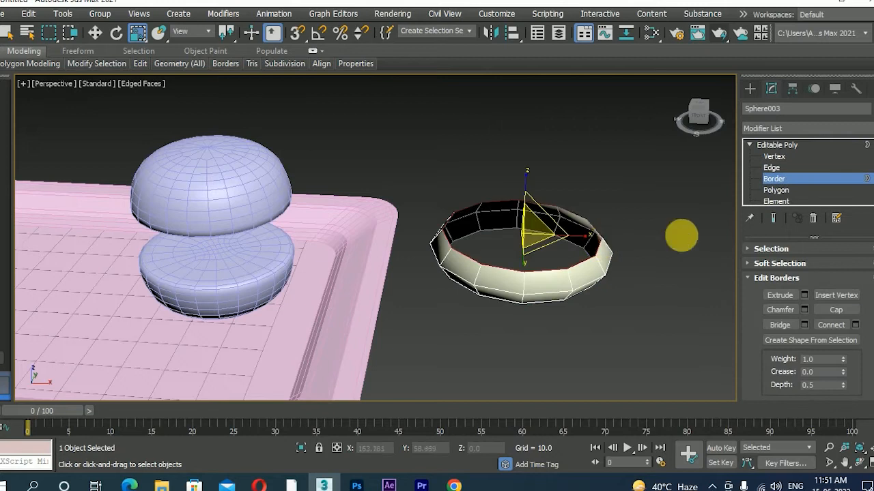
pyautogui.click(850, 313)
pyautogui.keyDown('alt'); pyautogui.moveTo(517, 230); pyautogui.dragTo(596, 211, button='middle'); pyautogui.keyUp('alt')
pyautogui.click(836, 310)
# - At vertex level, cut three parallel edges across the flat disc's upper cap between opposite vertices
pyautogui.keyDown('alt'); pyautogui.moveTo(530, 189); pyautogui.dragTo(516, 265, button='middle'); pyautogui.keyUp('alt')
pyautogui.keyDown('alt'); pyautogui.moveTo(526, 211); pyautogui.dragTo(450, 259, button='middle'); pyautogui.keyUp('alt')
pyautogui.click(774, 156)
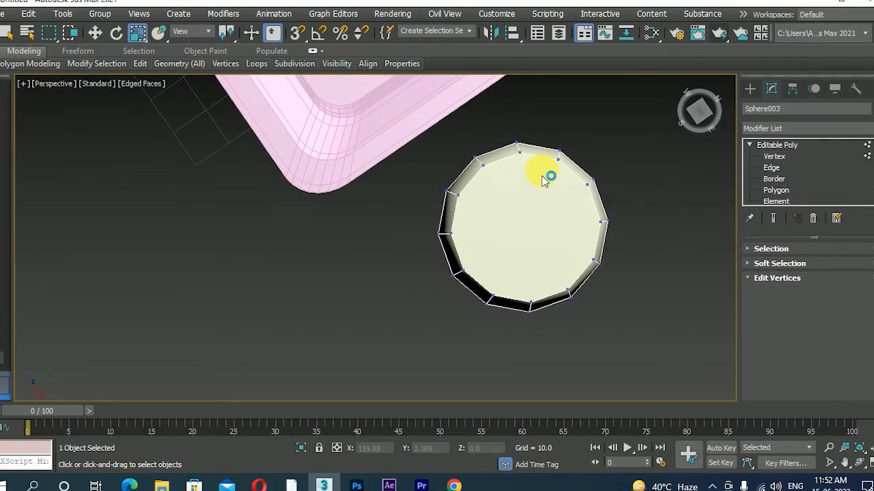
pyautogui.rightClick(537, 167)
pyautogui.click(508, 52)
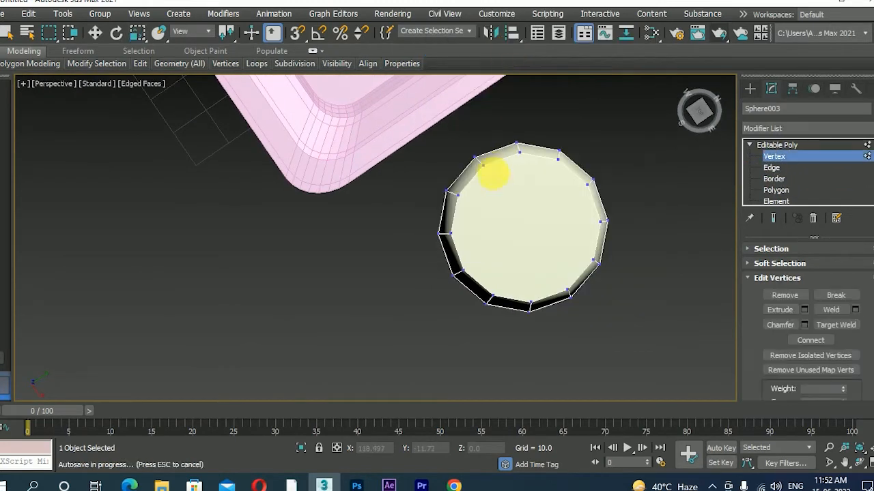
pyautogui.click(483, 166)
pyautogui.click(569, 292)
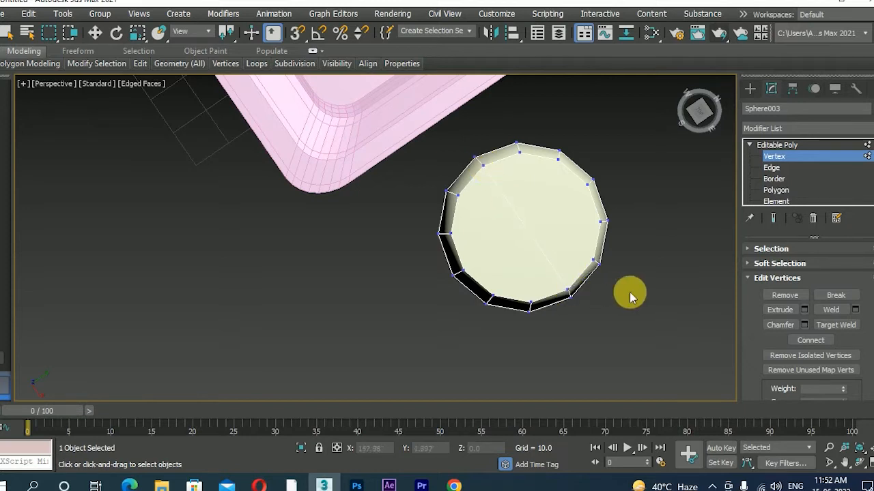
pyautogui.click(459, 196)
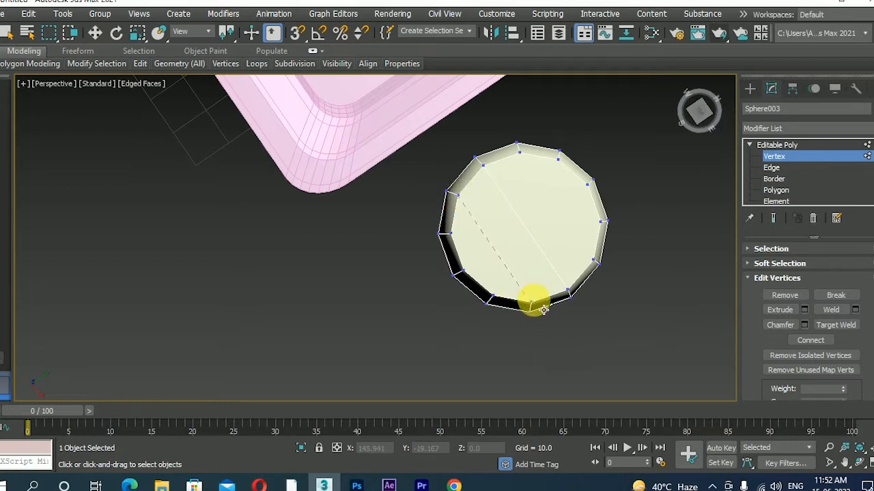
pyautogui.rightClick(606, 257)
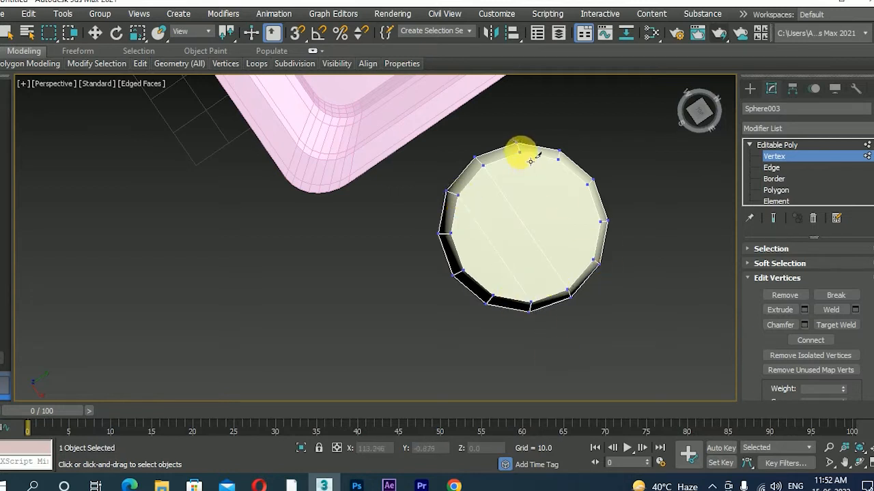
pyautogui.click(594, 260)
pyautogui.rightClick(634, 255)
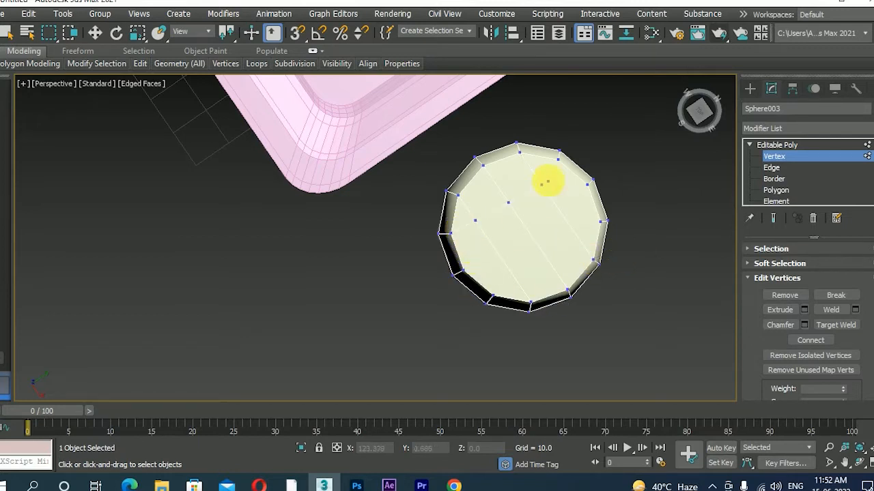
# - Cut three crossing edges across the disc's upper cap, perpendicular to the existing parallel cuts, to form a grid
pyautogui.click(567, 164)
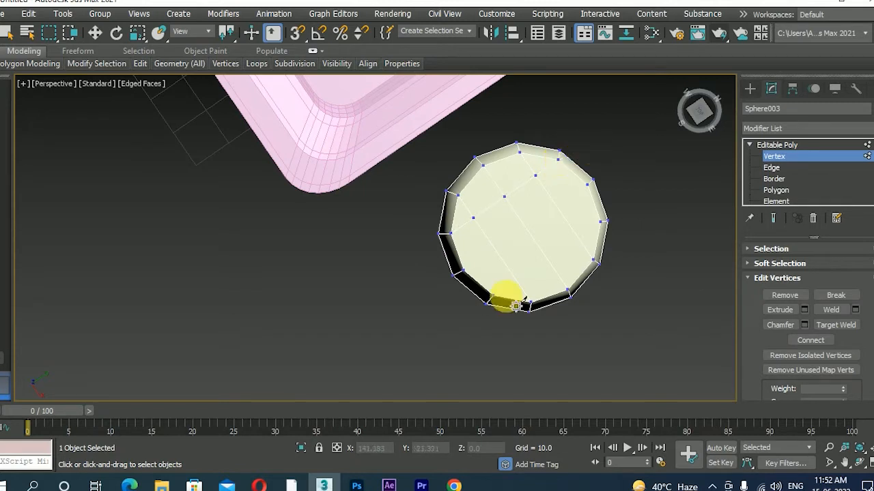
pyautogui.click(589, 184)
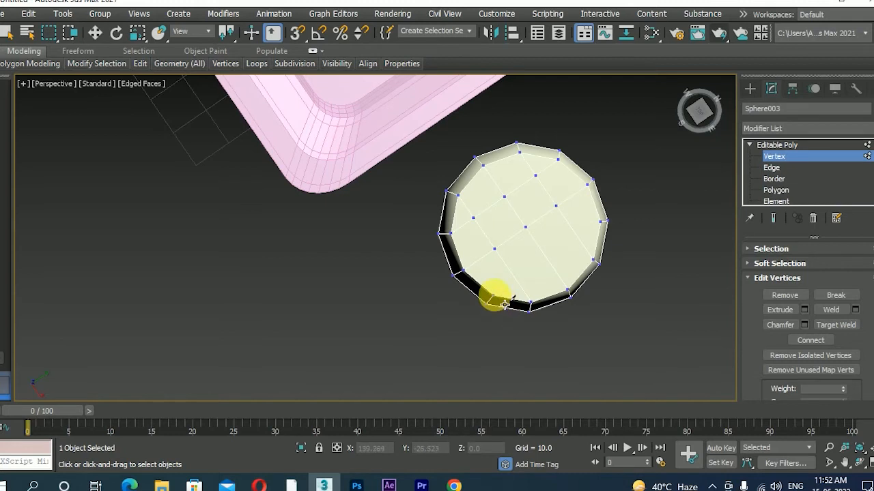
pyautogui.click(601, 222)
pyautogui.rightClick(650, 213)
pyautogui.scroll(-2, 642, 220)
pyautogui.keyDown('alt'); pyautogui.moveTo(641, 220); pyautogui.dragTo(648, 159, button='middle'); pyautogui.keyUp('alt')
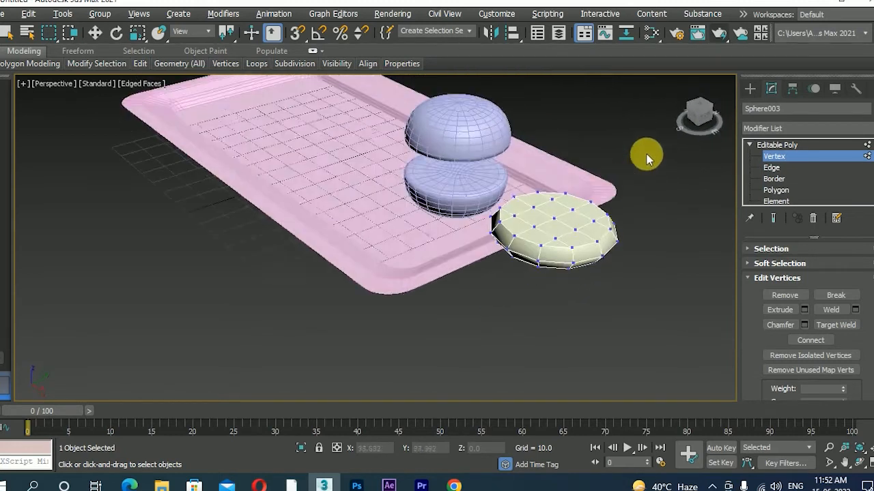
pyautogui.scroll(5, 623, 215)
pyautogui.keyDown('alt'); pyautogui.moveTo(623, 215); pyautogui.dragTo(645, 188, button='middle'); pyautogui.keyUp('alt')
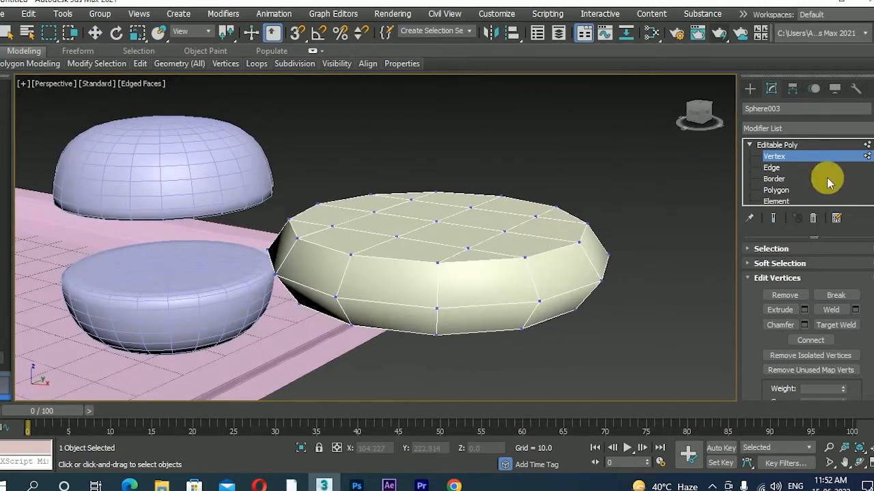
# - Try TurboSmooth on the disc to check its underside, and remove the modifier
pyautogui.click(786, 147)
pyautogui.press('r')
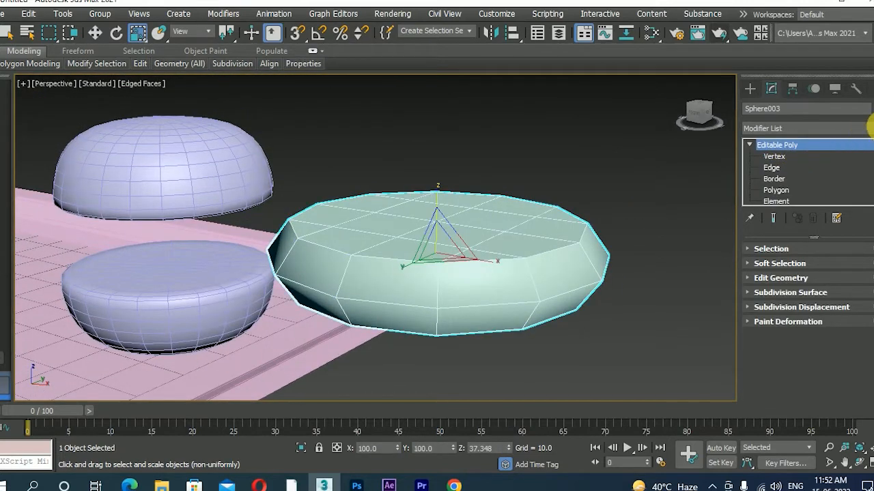
pyautogui.click(868, 128)
pyautogui.press('t')
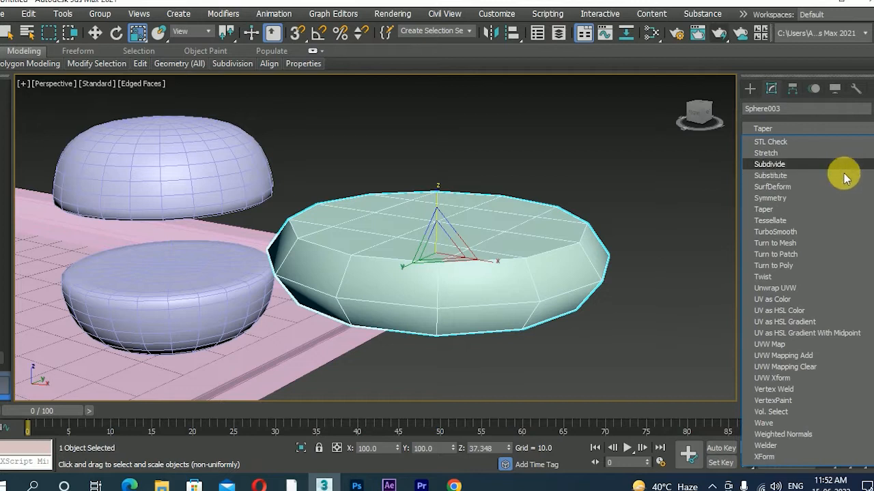
pyautogui.click(802, 230)
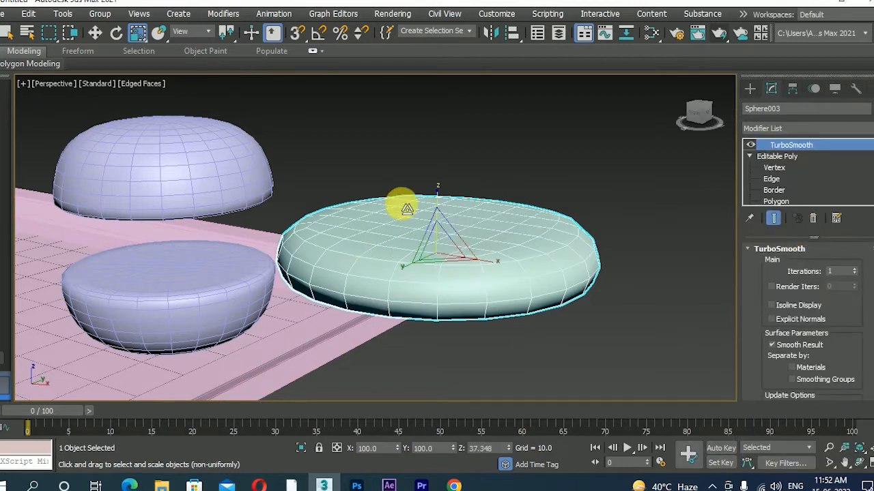
pyautogui.keyDown('alt'); pyautogui.moveTo(561, 244); pyautogui.dragTo(584, 162, button='middle'); pyautogui.keyUp('alt')
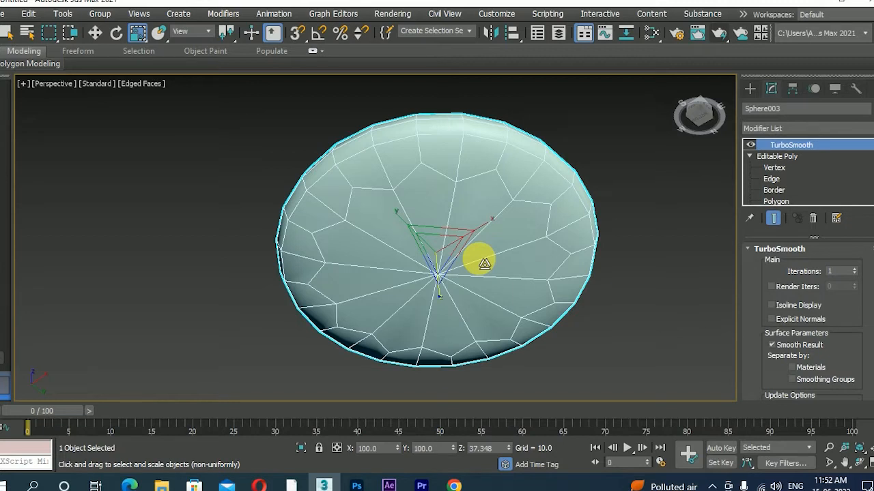
pyautogui.keyDown('alt'); pyautogui.moveTo(483, 263); pyautogui.dragTo(498, 275, button='middle'); pyautogui.keyUp('alt')
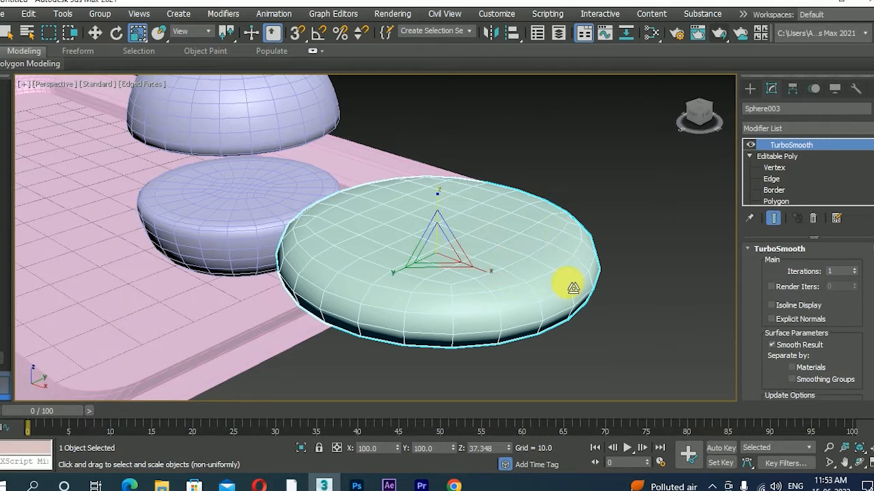
pyautogui.keyDown('alt'); pyautogui.moveTo(572, 288); pyautogui.dragTo(653, 205, button='middle'); pyautogui.keyUp('alt')
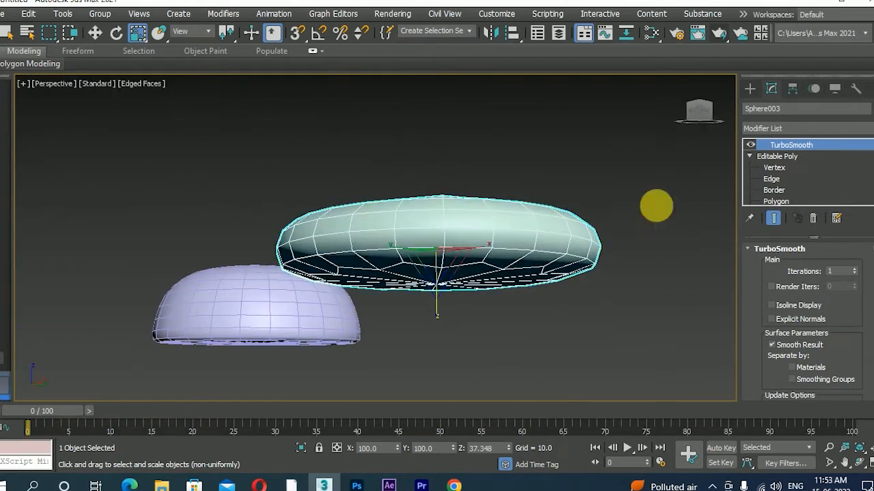
pyautogui.click(814, 219)
# - At vertex level, cut two perpendicular edges between opposite vertices that cross at the centre of the disc's lower cap
pyautogui.keyDown('alt'); pyautogui.moveTo(623, 267); pyautogui.dragTo(594, 187, button='middle'); pyautogui.keyUp('alt')
pyautogui.scroll(-3, 594, 187)
pyautogui.keyDown('alt'); pyautogui.moveTo(573, 220); pyautogui.dragTo(432, 207, button='middle'); pyautogui.keyUp('alt')
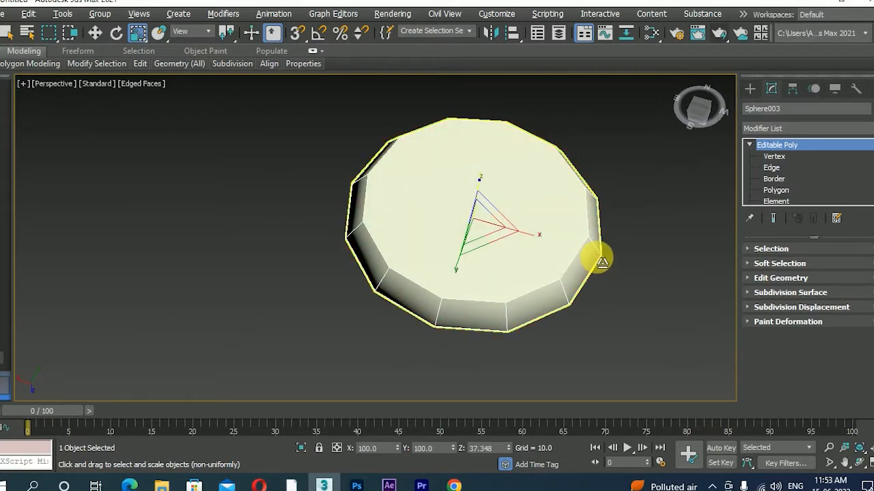
pyautogui.keyDown('alt'); pyautogui.moveTo(602, 261); pyautogui.dragTo(616, 189, button='middle'); pyautogui.keyUp('alt')
pyautogui.click(775, 157)
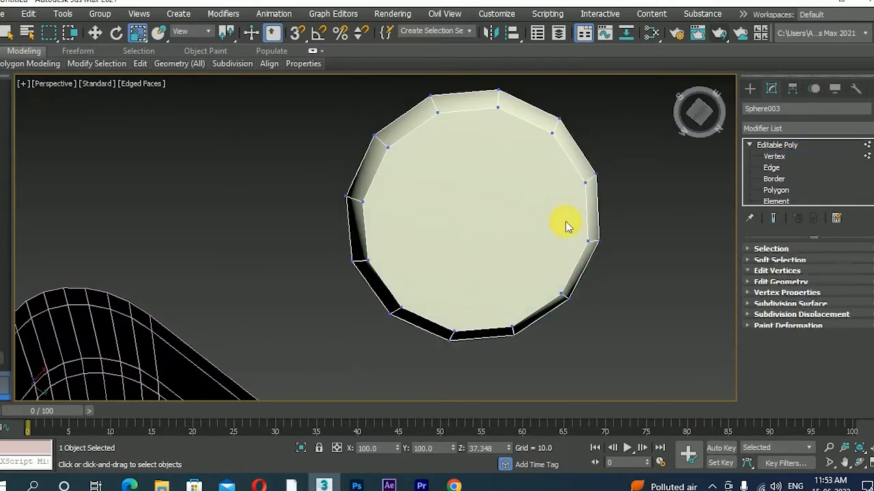
pyautogui.rightClick(477, 198)
pyautogui.click(458, 80)
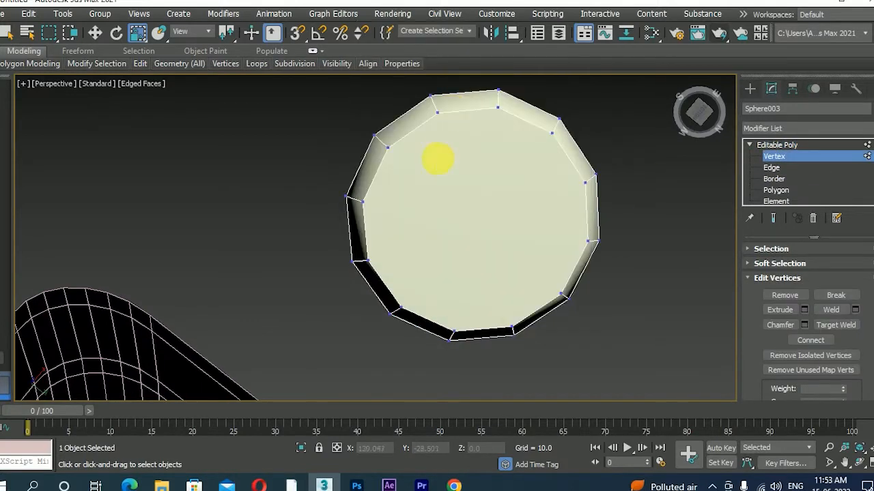
pyautogui.scroll(-2, 532, 210)
pyautogui.keyDown('alt'); pyautogui.moveTo(540, 209); pyautogui.dragTo(530, 195, button='middle'); pyautogui.keyUp('alt')
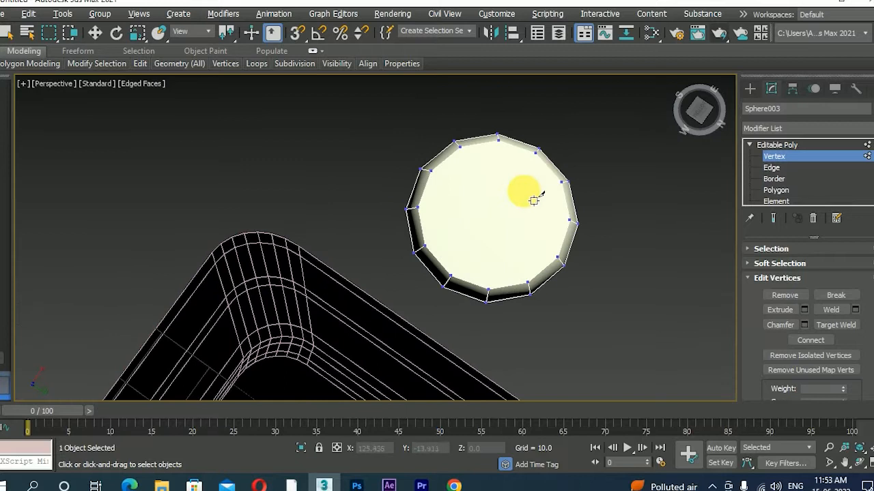
pyautogui.keyDown('alt'); pyautogui.moveTo(532, 238); pyautogui.dragTo(517, 226, button='middle'); pyautogui.keyUp('alt')
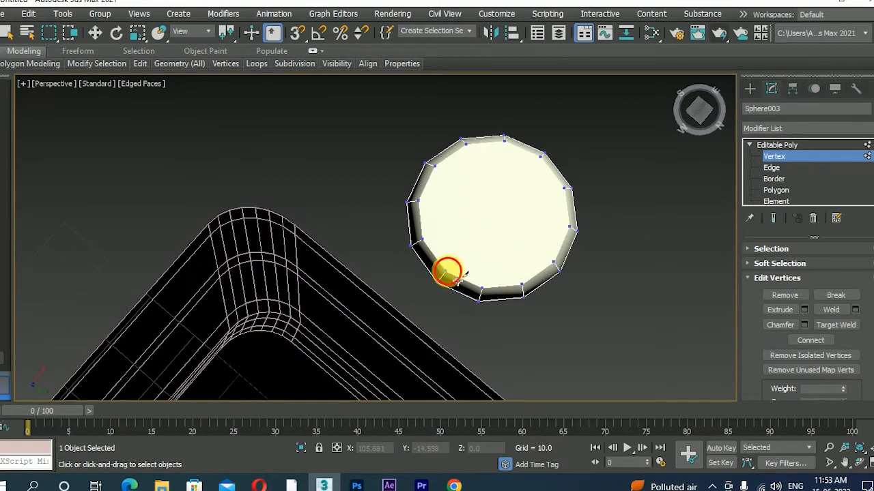
pyautogui.click(543, 156)
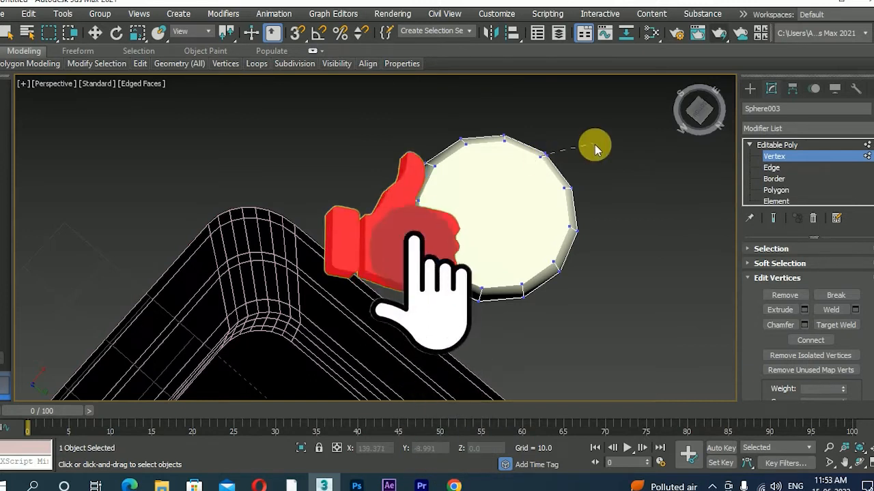
pyautogui.click(427, 164)
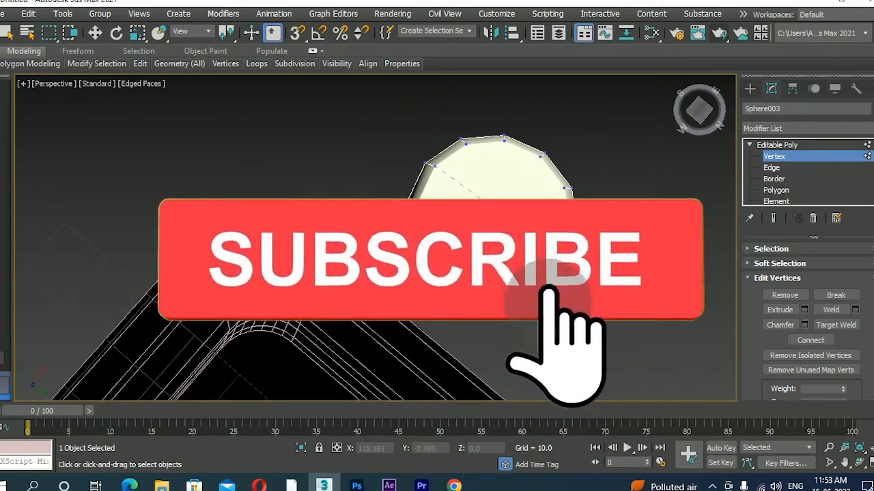
pyautogui.click(561, 258)
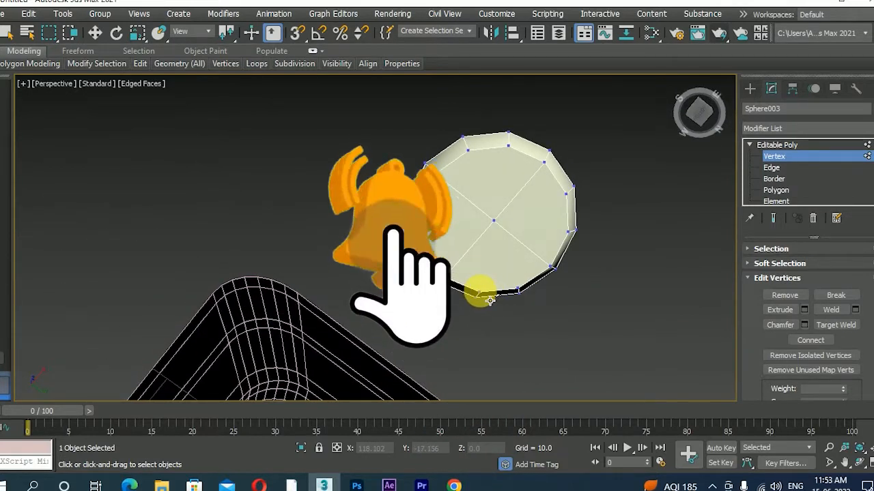
# - Cut further edges on the lower cap parallel to a centre edge, one on each side of it
pyautogui.click(480, 292)
pyautogui.click(566, 195)
pyautogui.rightClick(566, 196)
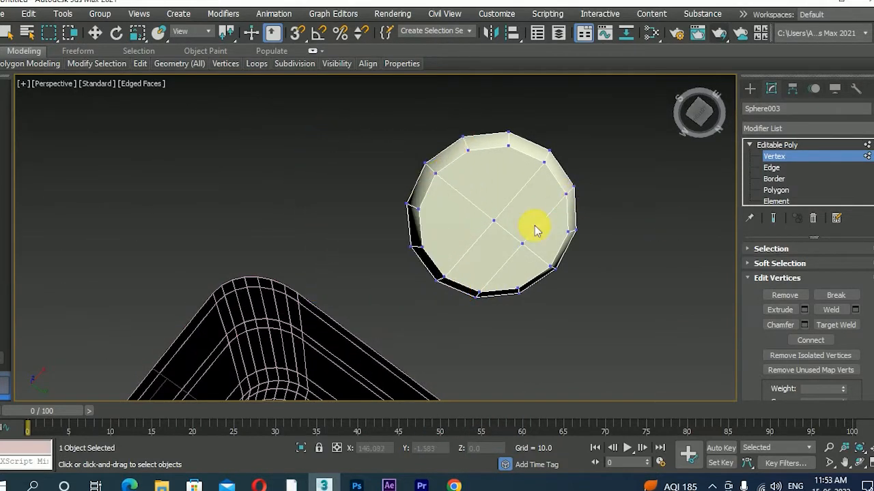
pyautogui.click(423, 241)
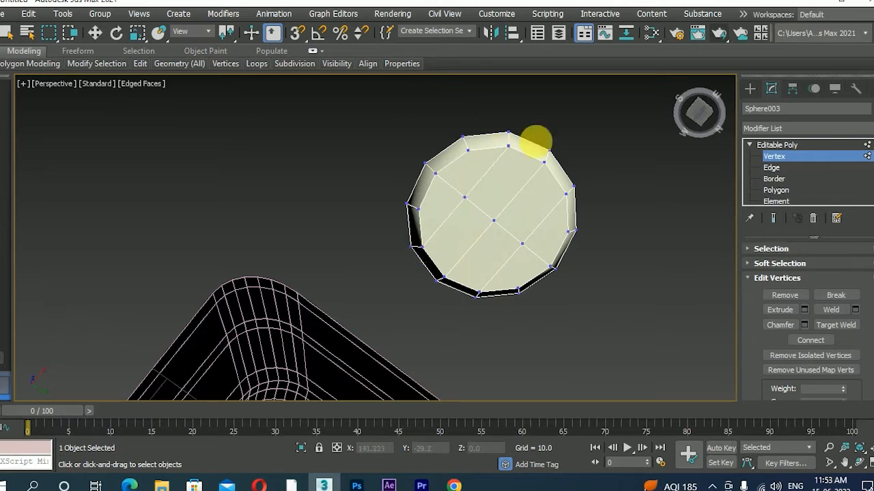
# - Return to object level and apply a TurboSmooth modifier to the disc
pyautogui.scroll(-5, 579, 232)
pyautogui.keyDown('alt'); pyautogui.moveTo(588, 231); pyautogui.dragTo(560, 177, button='middle'); pyautogui.keyUp('alt')
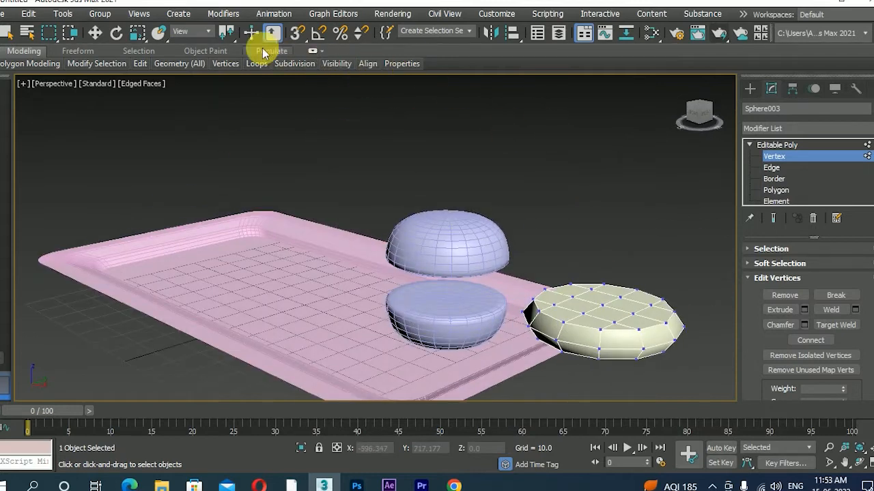
pyautogui.click(95, 33)
pyautogui.click(785, 144)
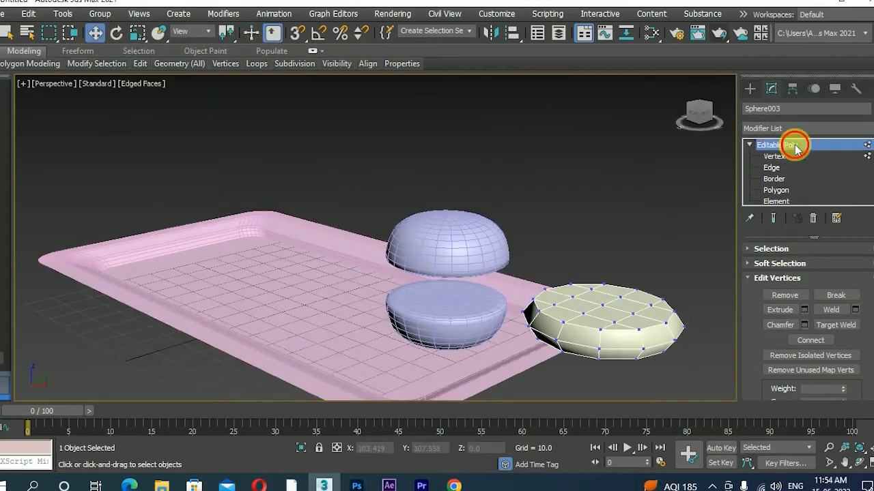
pyautogui.click(798, 129)
pyautogui.scroll(-20, 846, 293)
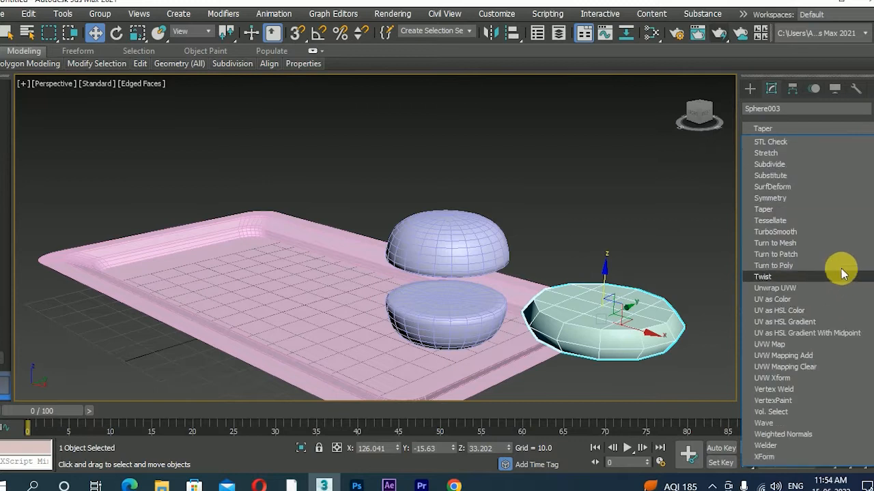
pyautogui.click(789, 232)
# - Move the smoothed disc between the two dome halves and over the lower one
pyautogui.moveTo(621, 328); pyautogui.dragTo(503, 314)
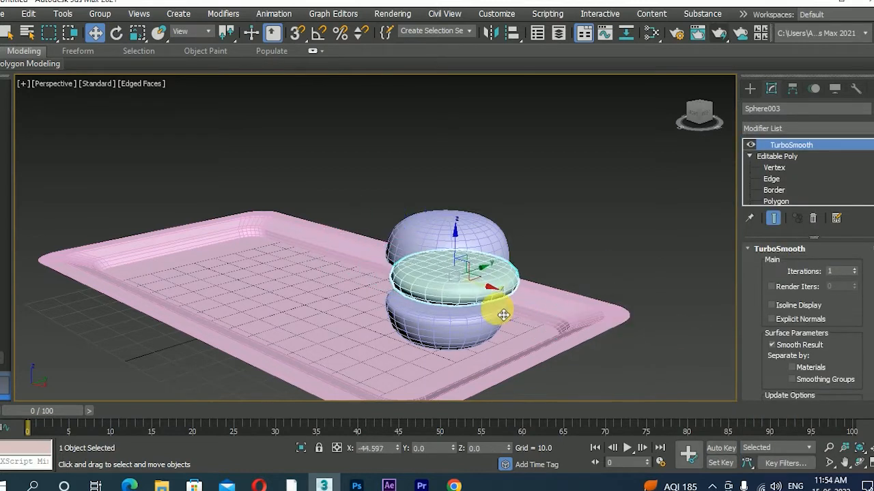
pyautogui.scroll(-2, 480, 267)
pyautogui.keyDown('alt'); pyautogui.moveTo(482, 267); pyautogui.dragTo(569, 296, button='middle'); pyautogui.keyUp('alt')
pyautogui.moveTo(509, 272); pyautogui.dragTo(448, 277)
pyautogui.moveTo(393, 270); pyautogui.dragTo(384, 251)
pyautogui.keyDown('alt'); pyautogui.moveTo(405, 307); pyautogui.dragTo(389, 295, button='middle'); pyautogui.keyUp('alt')
pyautogui.moveTo(388, 289); pyautogui.dragTo(382, 290)
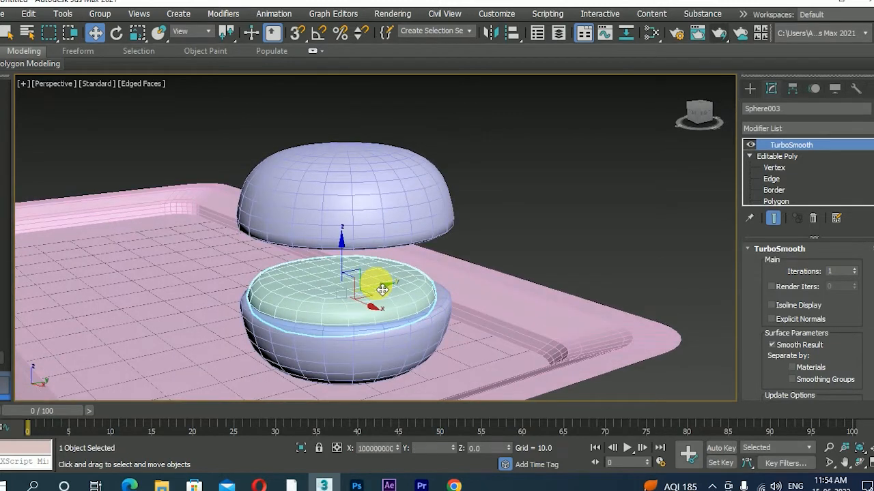
# - Raise the disc slightly and fine-tune its centring on the lower dome half, and deselect it
pyautogui.moveTo(348, 267); pyautogui.dragTo(341, 250)
pyautogui.keyDown('alt'); pyautogui.moveTo(328, 334); pyautogui.dragTo(411, 300, button='middle'); pyautogui.keyUp('alt')
pyautogui.moveTo(401, 290); pyautogui.dragTo(396, 290)
pyautogui.keyDown('alt'); pyautogui.moveTo(396, 289); pyautogui.dragTo(324, 304, button='middle'); pyautogui.keyUp('alt')
pyautogui.moveTo(380, 285); pyautogui.dragTo(387, 287)
pyautogui.keyDown('alt'); pyautogui.moveTo(383, 331); pyautogui.dragTo(416, 302, button='middle'); pyautogui.keyUp('alt')
pyautogui.moveTo(400, 287); pyautogui.dragTo(402, 288)
pyautogui.click(594, 239)
# - Create a plane about 40.6 long and 43.7 wide around the dome halves in the Top view
pyautogui.keyDown('alt'); pyautogui.moveTo(594, 239); pyautogui.dragTo(567, 238, button='middle'); pyautogui.keyUp('alt')
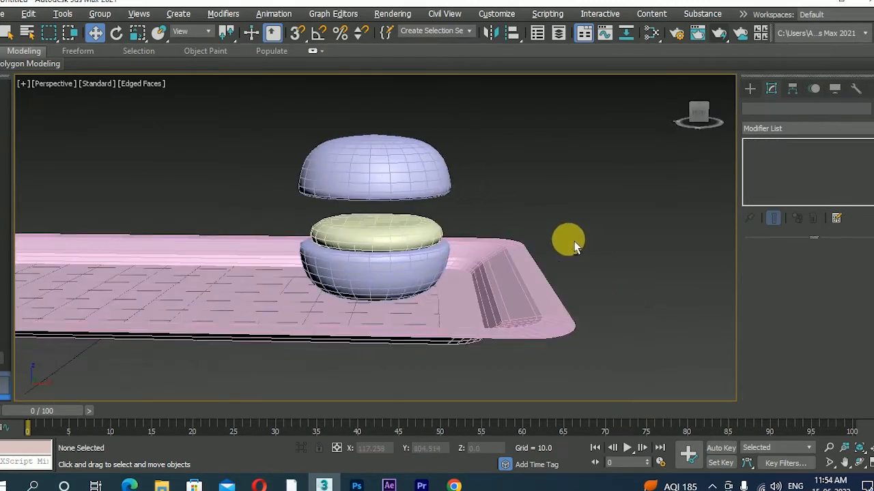
pyautogui.click(750, 88)
pyautogui.click(837, 224)
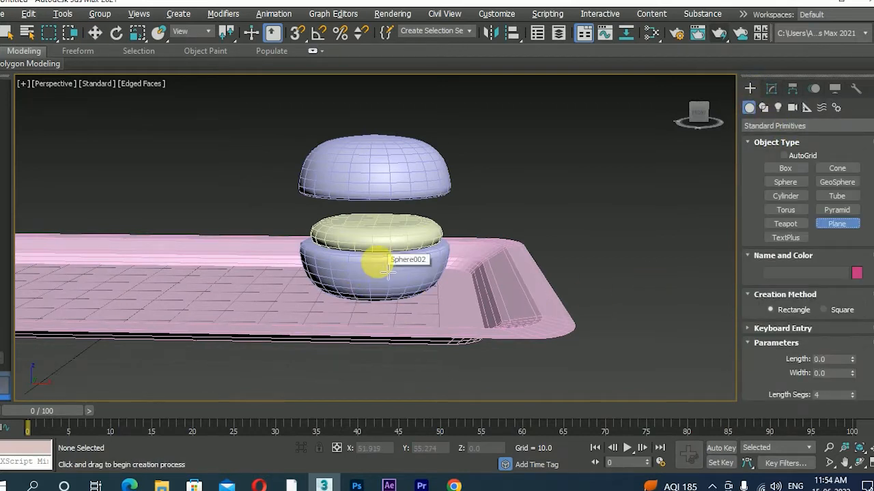
pyautogui.hotkey('alt', 'w')
pyautogui.hotkey('alt', 'w')
pyautogui.scroll(3, 282, 172)
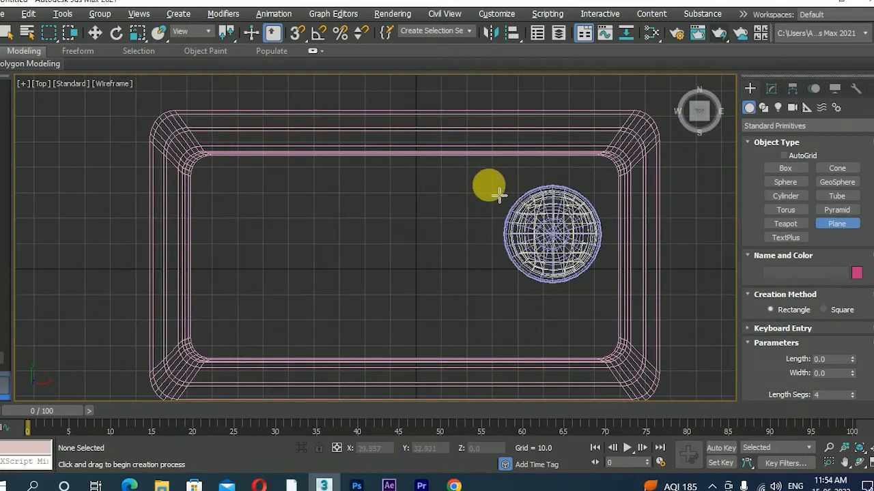
pyautogui.moveTo(498, 185); pyautogui.dragTo(620, 298)
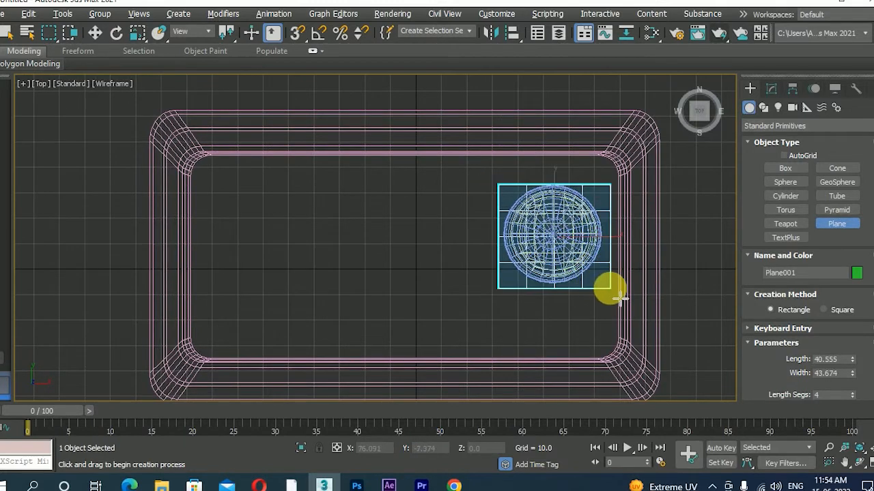
pyautogui.hotkey('alt', 'w')
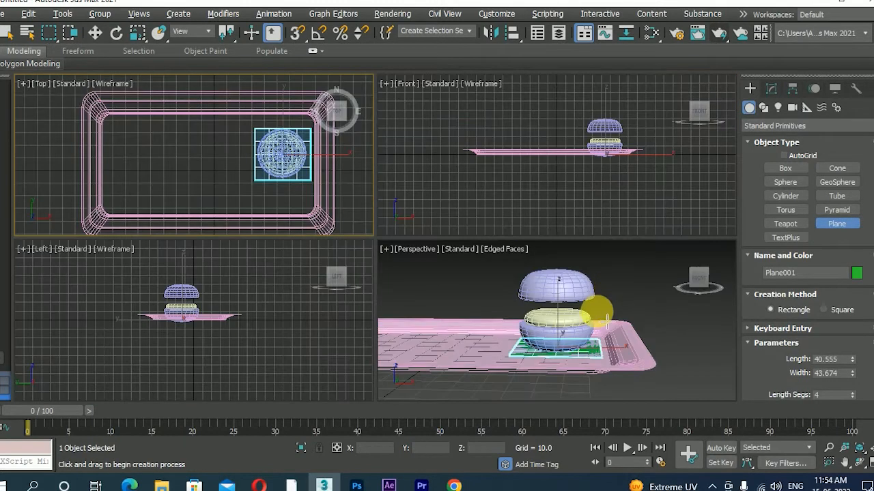
# - In the Perspective view, raise the plane along Z to sit between the disc and the upper dome half
pyautogui.hotkey('alt', 'w')
pyautogui.press('w')
pyautogui.moveTo(371, 250); pyautogui.dragTo(370, 171)
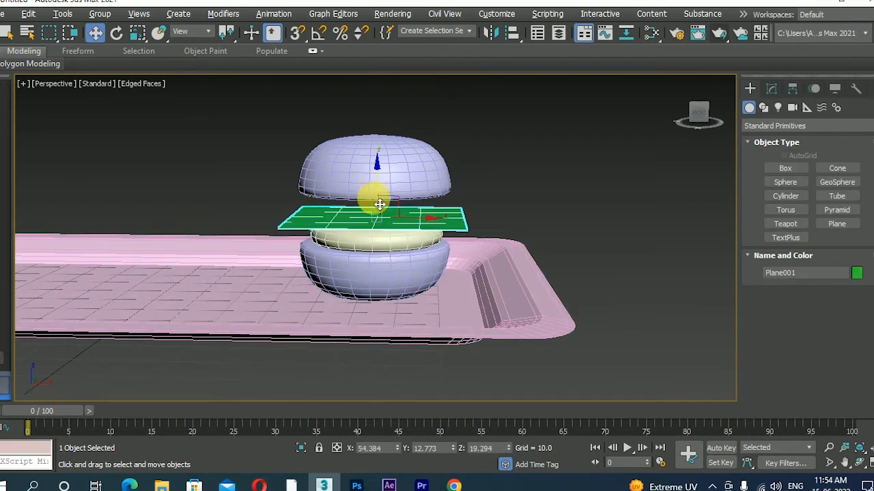
pyautogui.scroll(3, 370, 196)
pyautogui.scroll(3, 415, 247)
pyautogui.keyDown('alt'); pyautogui.moveTo(415, 247); pyautogui.dragTo(449, 260, button='middle'); pyautogui.keyUp('alt')
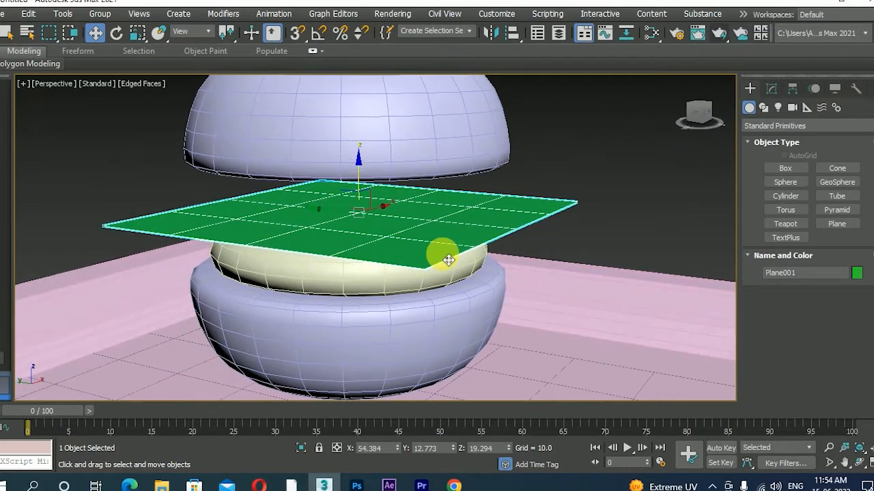
# - Set the plane to 51 length segments and 37 width segments
pyautogui.click(771, 88)
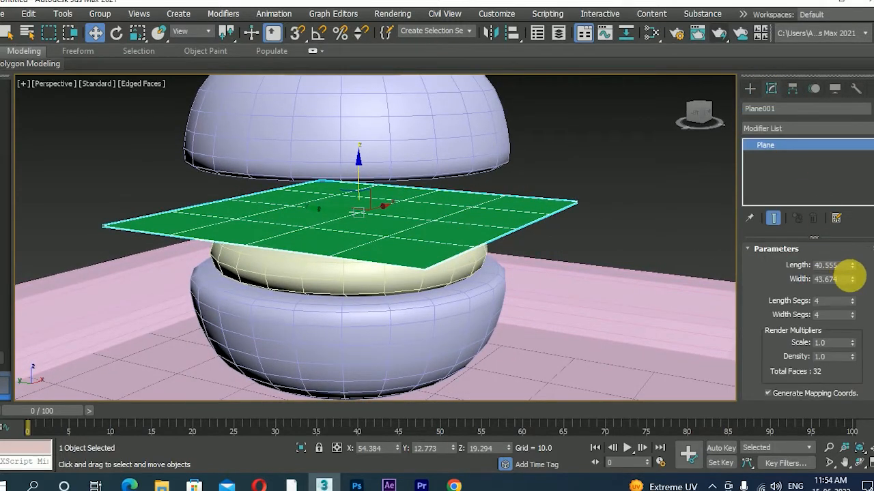
pyautogui.moveTo(852, 301)
pyautogui.mouseDown()
pyautogui.moveTo(852, 268)
pyautogui.moveTo(854, 296)
pyautogui.mouseUp()
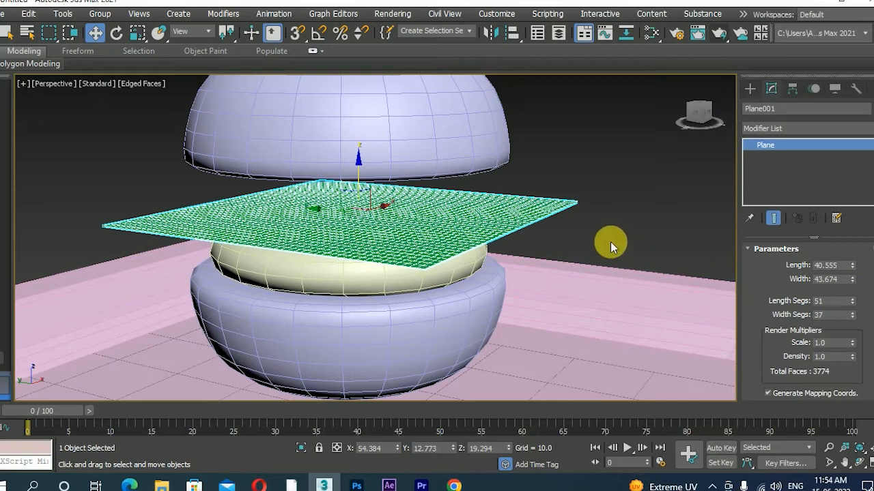
pyautogui.keyDown('alt'); pyautogui.moveTo(611, 242); pyautogui.dragTo(581, 234, button='middle'); pyautogui.keyUp('alt')
# - Apply a Cloth modifier to the segmented plane between the disc and the upper dome half
pyautogui.click(868, 126)
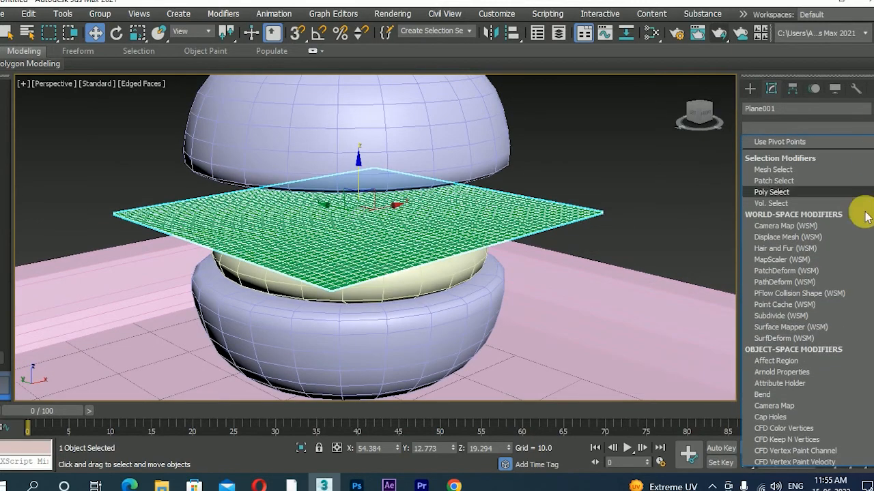
pyautogui.press('c')
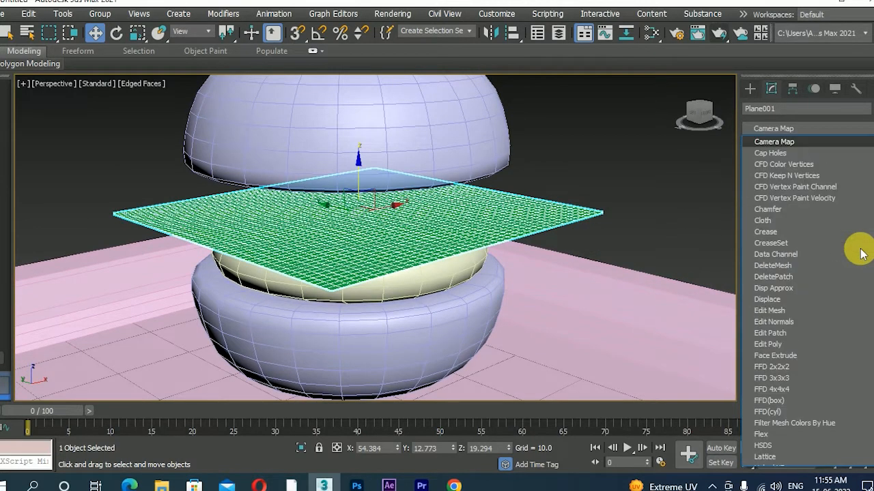
pyautogui.click(775, 220)
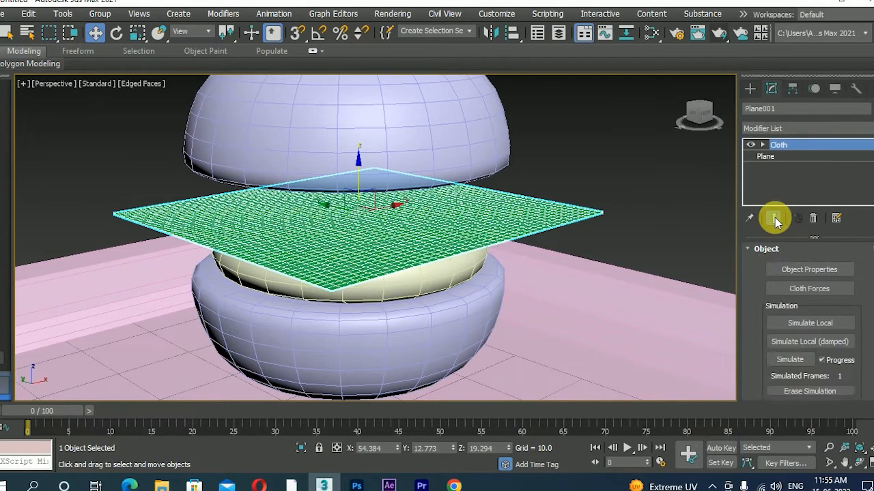
pyautogui.click(775, 217)
pyautogui.moveTo(756, 321)
pyautogui.mouseDown()
pyautogui.moveTo(755, 250)
pyautogui.moveTo(759, 339)
pyautogui.mouseUp()
pyautogui.keyDown('alt'); pyautogui.moveTo(576, 292); pyautogui.dragTo(560, 266, button='middle'); pyautogui.keyUp('alt')
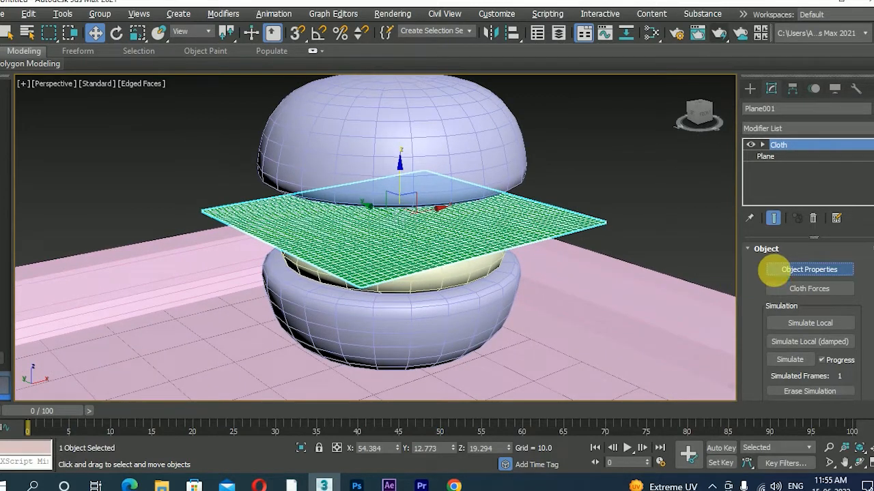
# - In the cloth object properties, set Plane001 as Cloth
pyautogui.click(777, 270)
pyautogui.moveTo(326, 6); pyautogui.dragTo(599, 13)
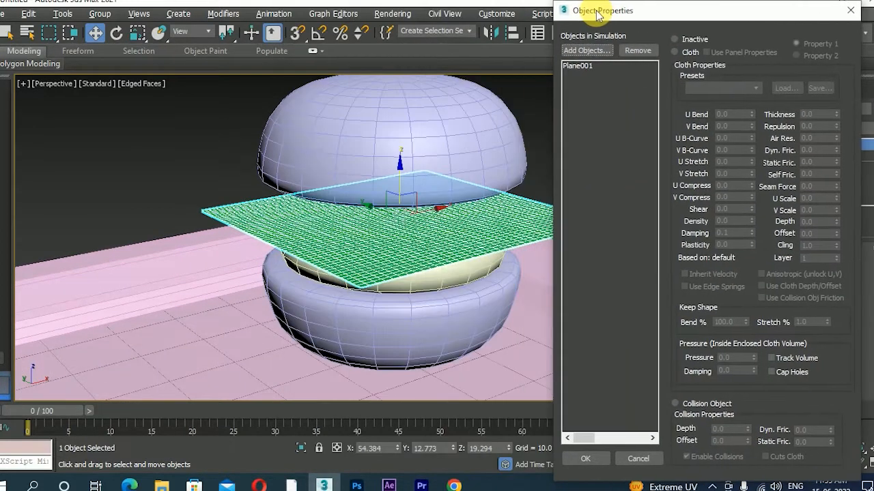
pyautogui.click(580, 66)
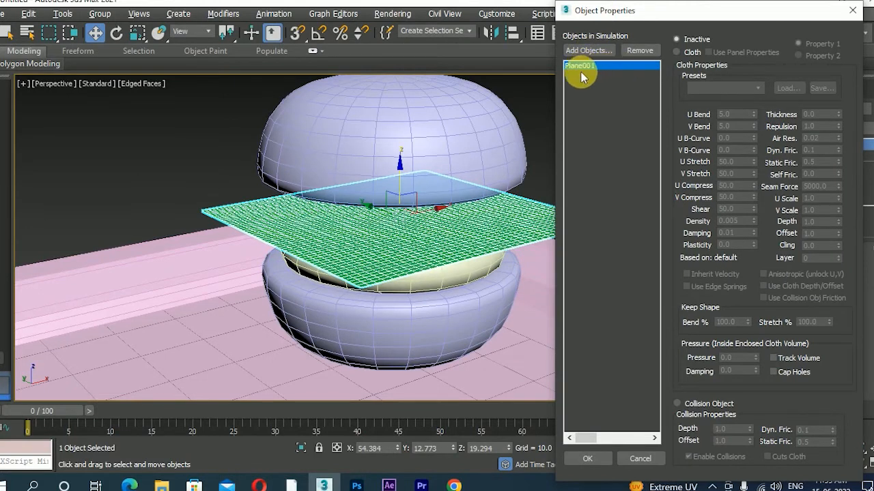
pyautogui.click(685, 53)
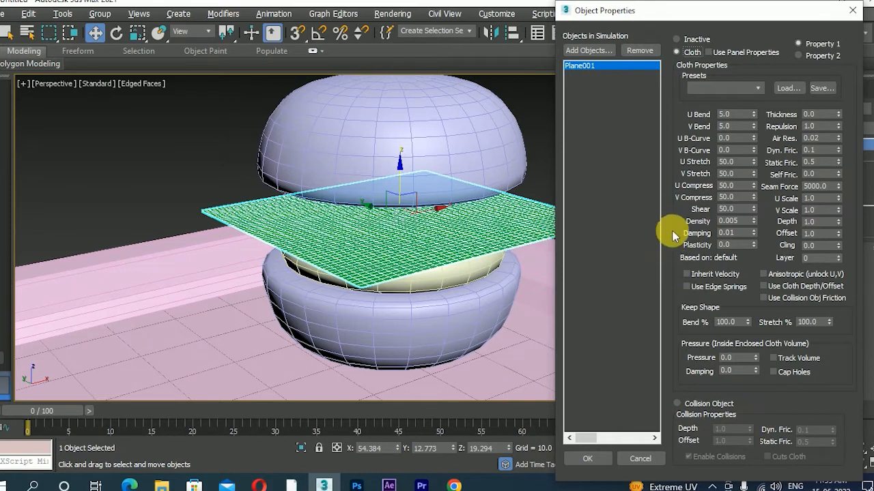
# - Add Sphere001, Sphere002 and Sphere003 to the cloth simulation and set them as collision objects
pyautogui.click(595, 52)
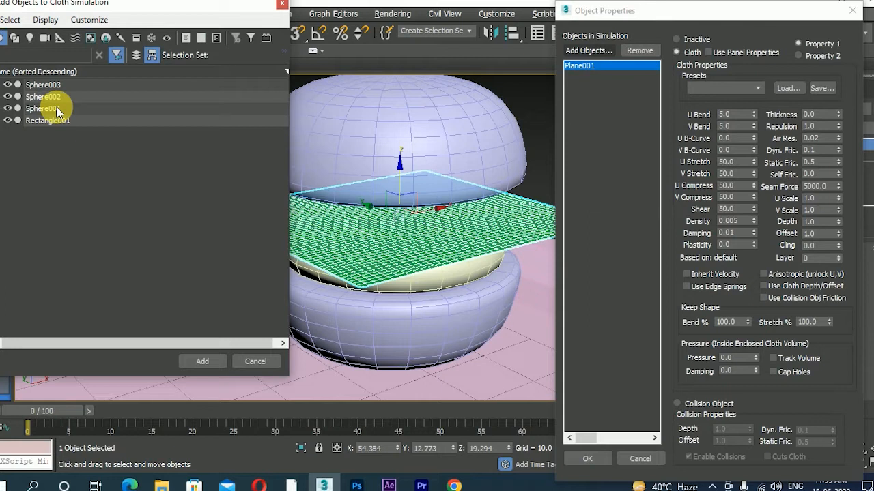
pyautogui.moveTo(56, 106); pyautogui.dragTo(58, 84)
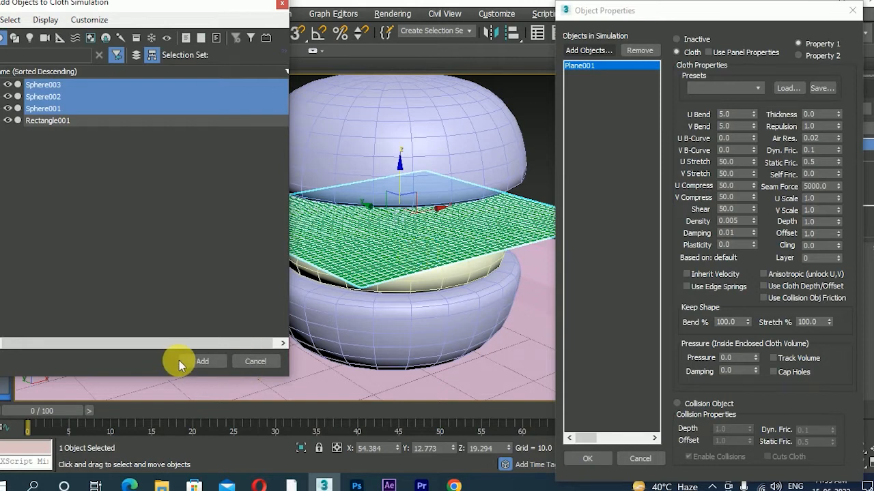
pyautogui.click(198, 360)
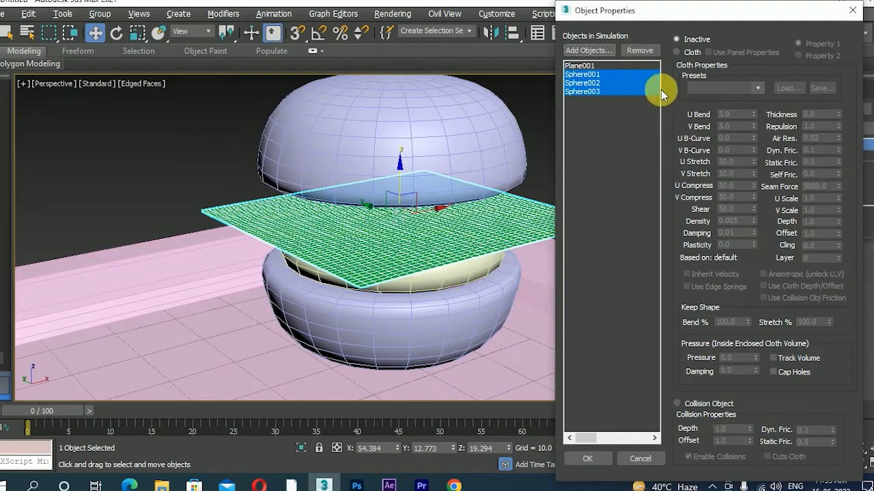
pyautogui.click(679, 404)
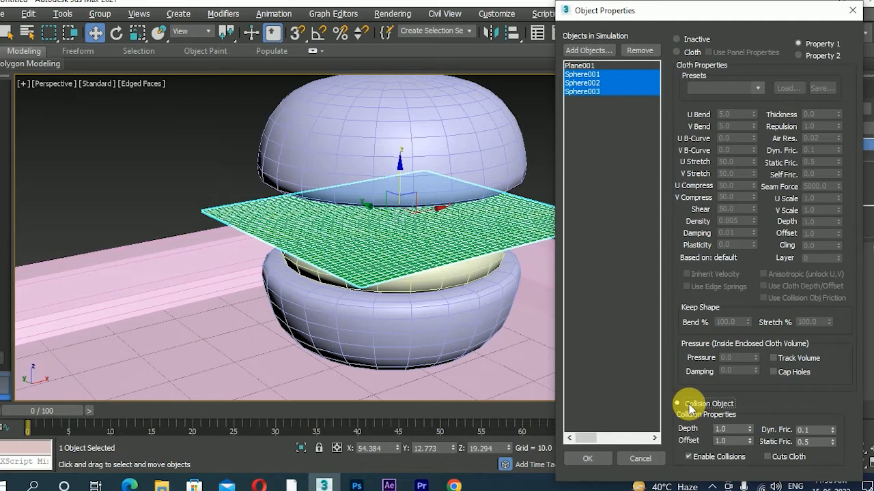
# - Check the simulation role of the plane and each sphere, and accept the cloth object properties
pyautogui.click(579, 67)
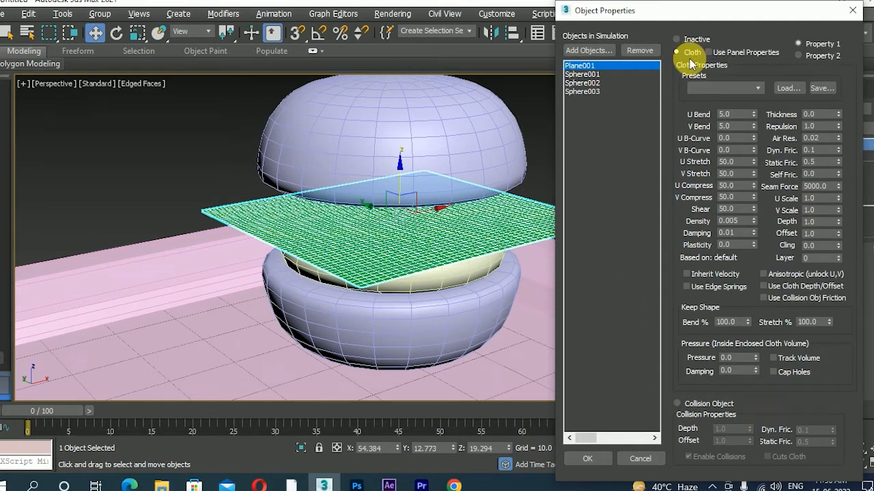
pyautogui.click(608, 75)
pyautogui.click(581, 85)
pyautogui.click(581, 91)
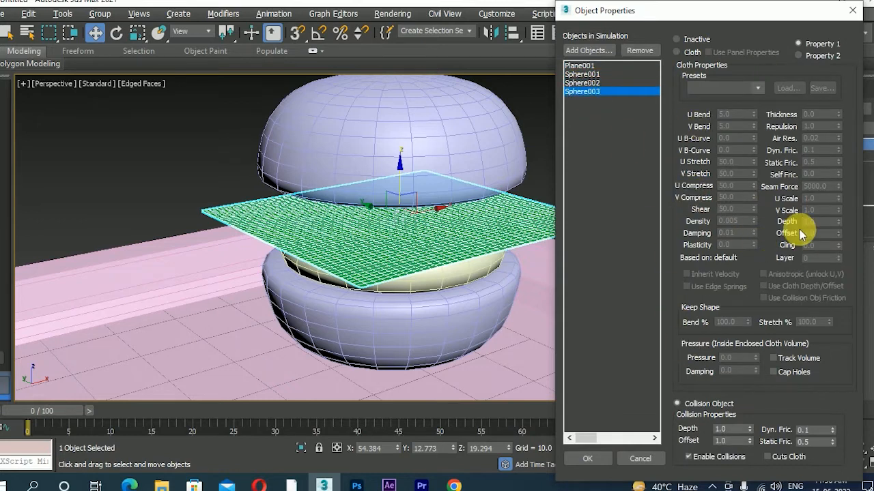
pyautogui.click(591, 460)
# - Run the local cloth simulation until the plane drapes over the disc and lower dome half, and stop it
pyautogui.scroll(-3, 747, 328)
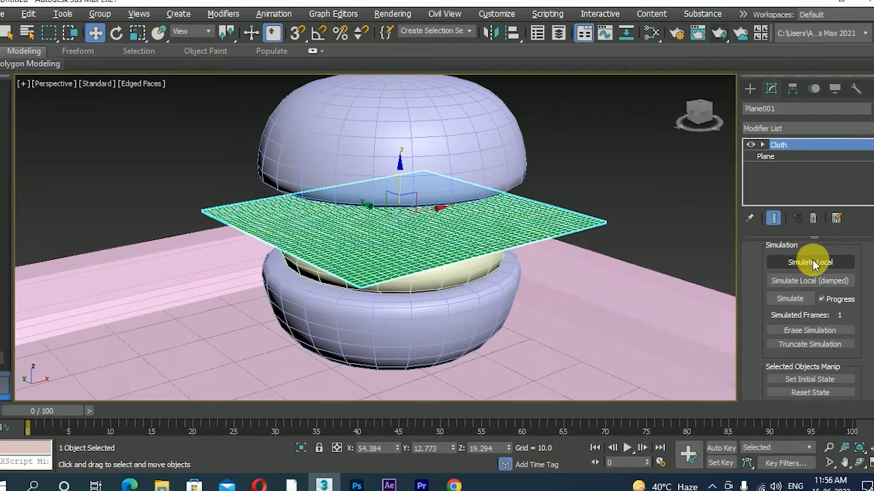
pyautogui.click(811, 262)
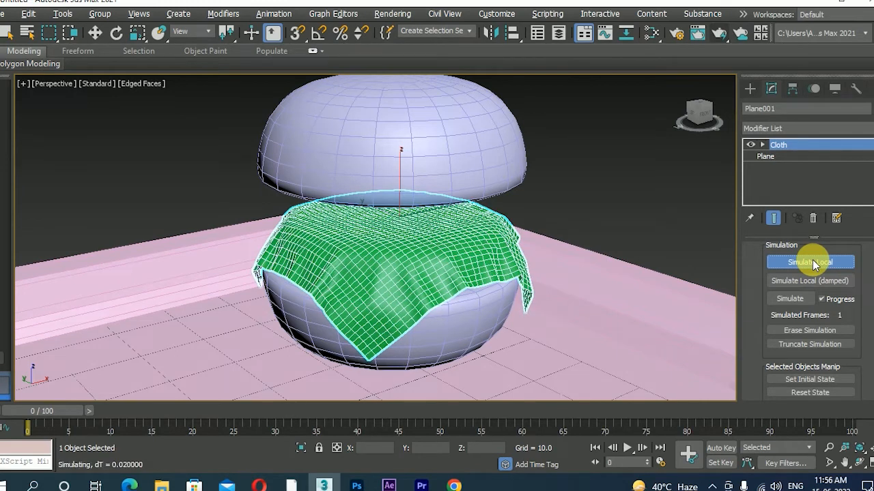
pyautogui.press('w')
pyautogui.click(810, 262)
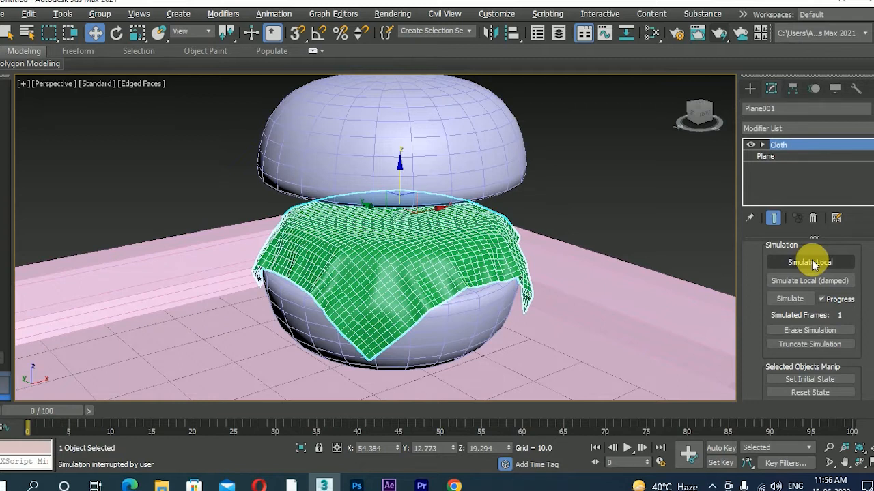
# - Convert the draped plane to an Editable Poly
pyautogui.keyDown('alt'); pyautogui.moveTo(605, 225); pyautogui.dragTo(694, 216, button='middle'); pyautogui.keyUp('alt')
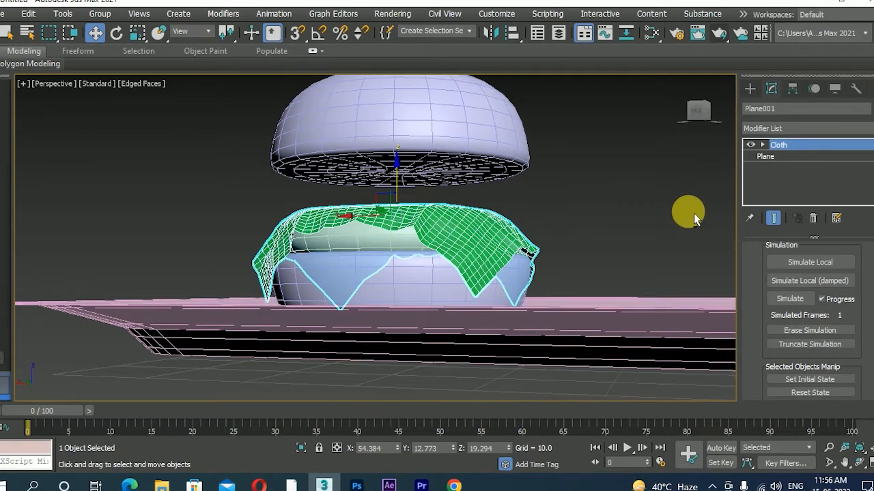
pyautogui.rightClick(502, 239)
pyautogui.moveTo(600, 378)
pyautogui.click(640, 387)
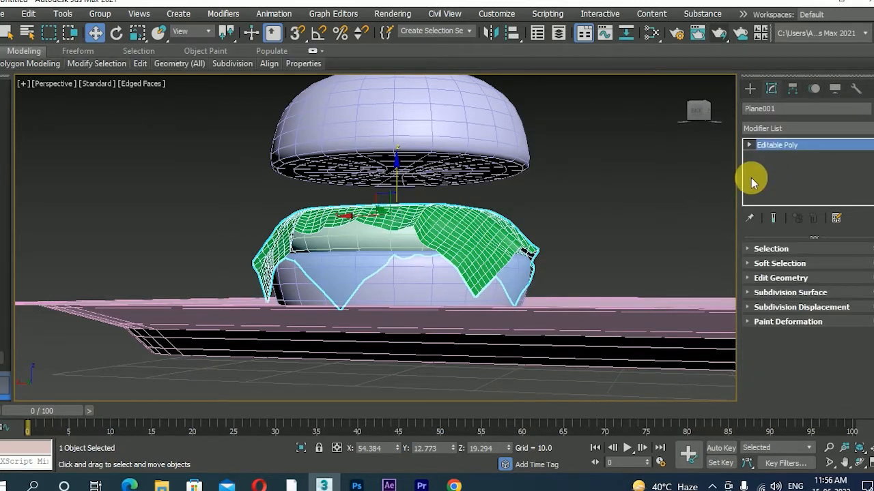
# - Examine the folds and hanging corners of the draped plane from all around the burger
pyautogui.keyDown('alt'); pyautogui.moveTo(677, 176); pyautogui.dragTo(670, 176, button='middle'); pyautogui.keyUp('alt')
pyautogui.keyDown('alt'); pyautogui.moveTo(524, 176); pyautogui.dragTo(242, 184, button='middle'); pyautogui.keyUp('alt')
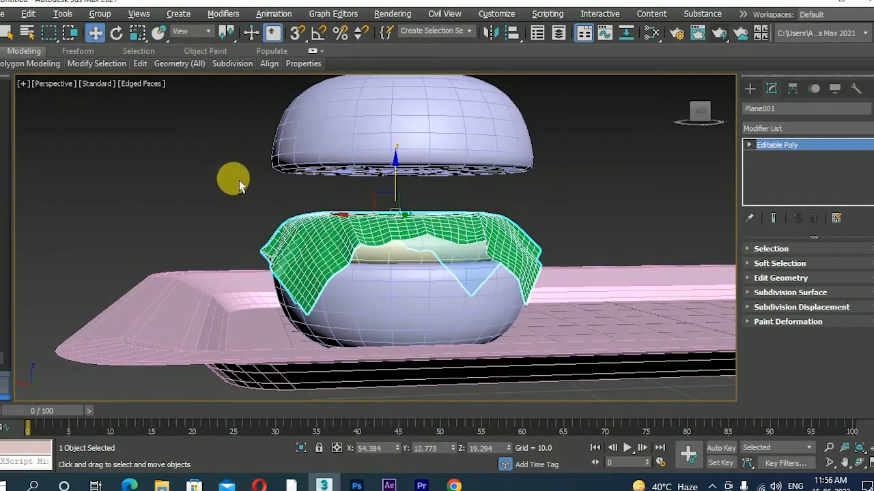
pyautogui.keyDown('alt'); pyautogui.moveTo(416, 225); pyautogui.dragTo(564, 241, button='middle'); pyautogui.keyUp('alt')
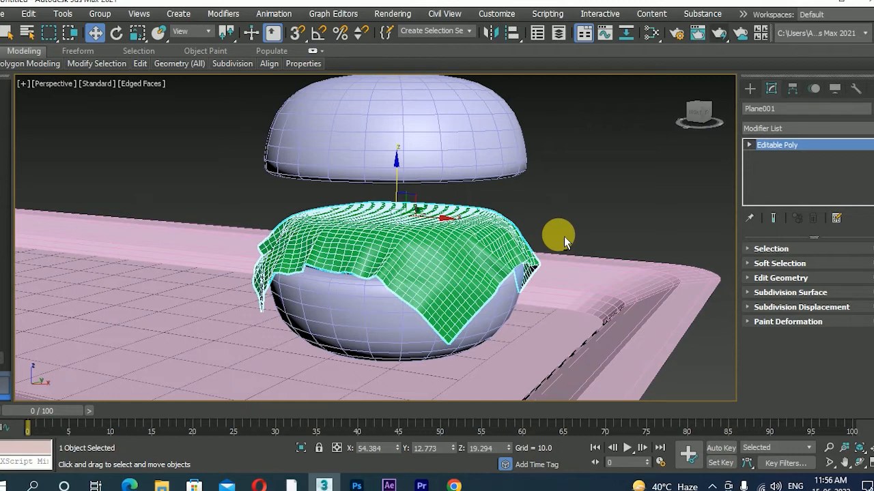
pyautogui.keyDown('alt'); pyautogui.moveTo(501, 248); pyautogui.dragTo(608, 254, button='middle'); pyautogui.keyUp('alt')
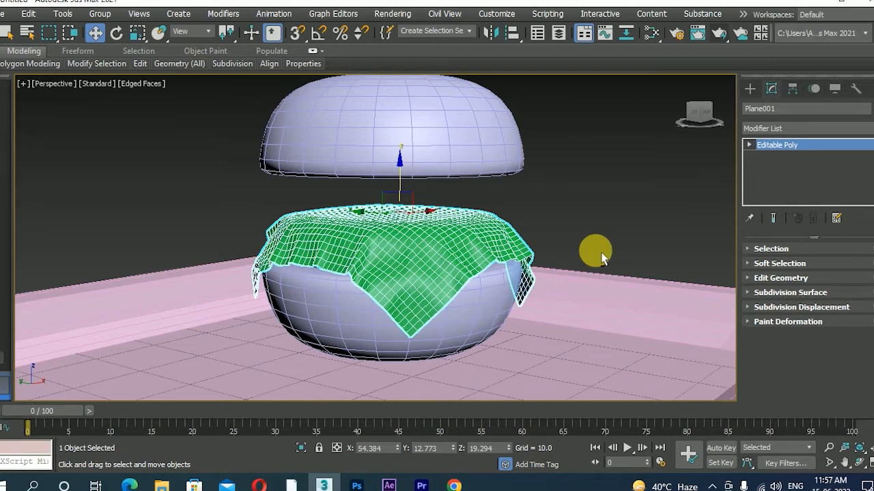
pyautogui.keyDown('alt'); pyautogui.moveTo(521, 286); pyautogui.dragTo(518, 264, button='middle'); pyautogui.keyUp('alt')
pyautogui.scroll(3, 469, 277)
pyautogui.scroll(-3, 507, 250)
pyautogui.scroll(1, 503, 264)
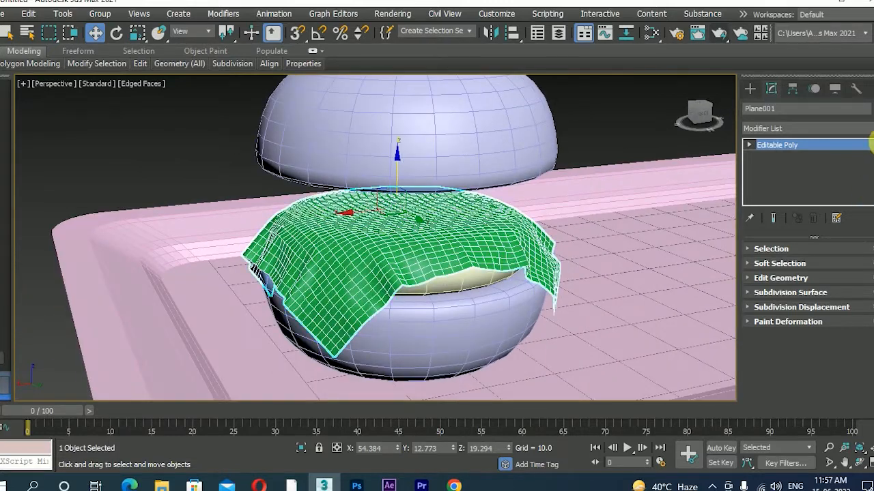
# - Apply a Shell modifier to the draped plane
pyautogui.click(868, 128)
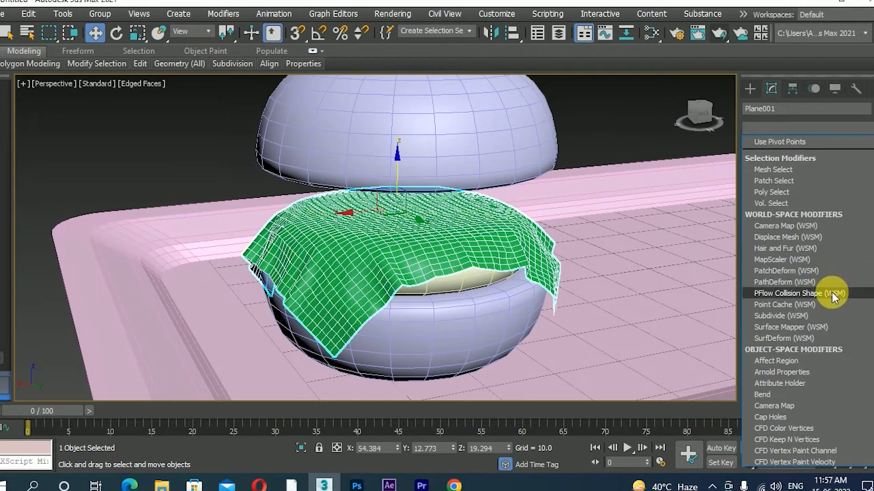
pyautogui.scroll(-5, 831, 292)
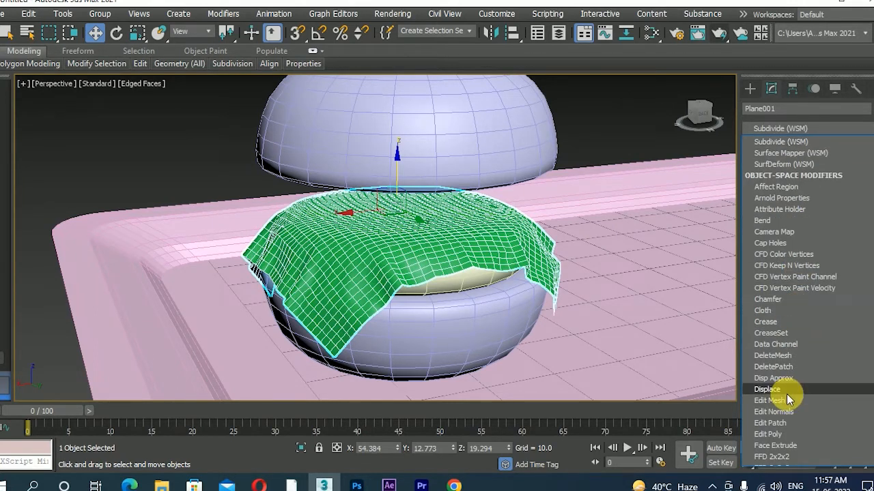
pyautogui.scroll(-15, 786, 394)
pyautogui.click(775, 153)
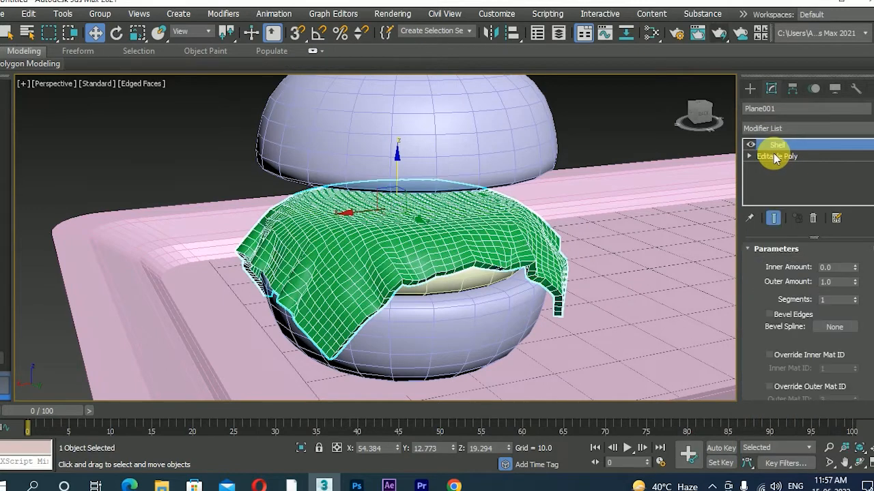
# - Set the Shell's outer amount to 0.5 on the draped plane
pyautogui.scroll(5, 591, 292)
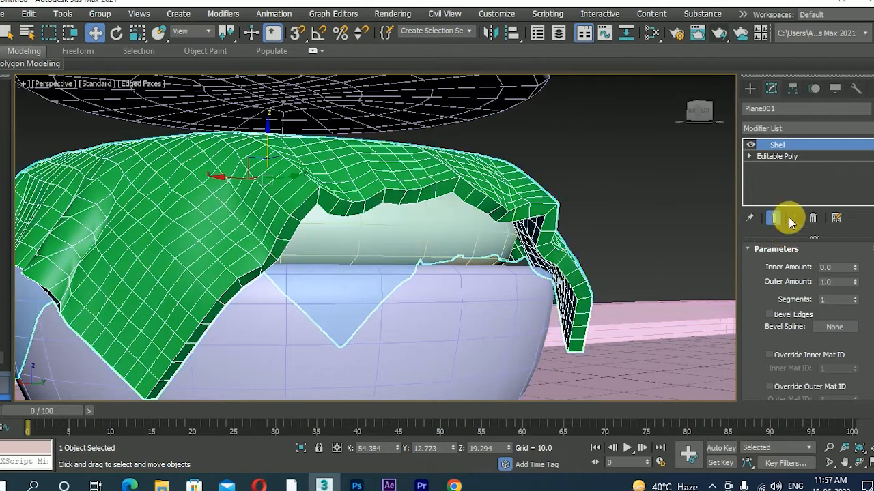
pyautogui.moveTo(796, 277); pyautogui.dragTo(797, 275)
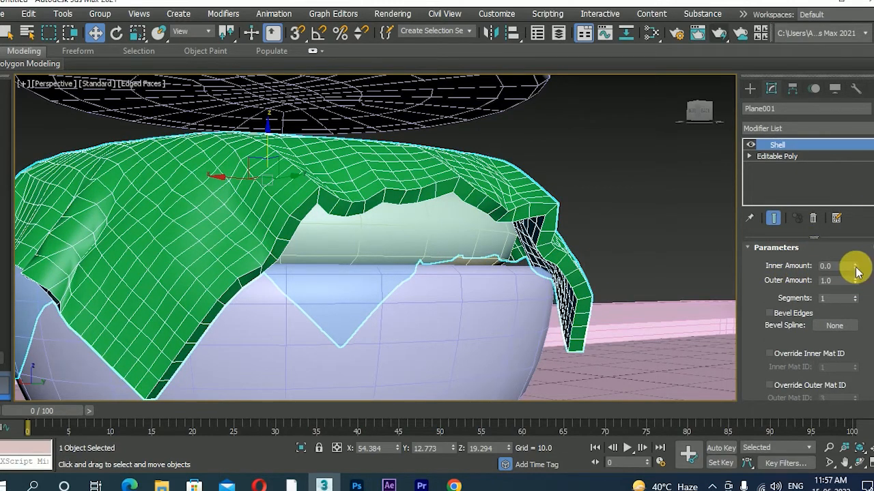
pyautogui.click(855, 277)
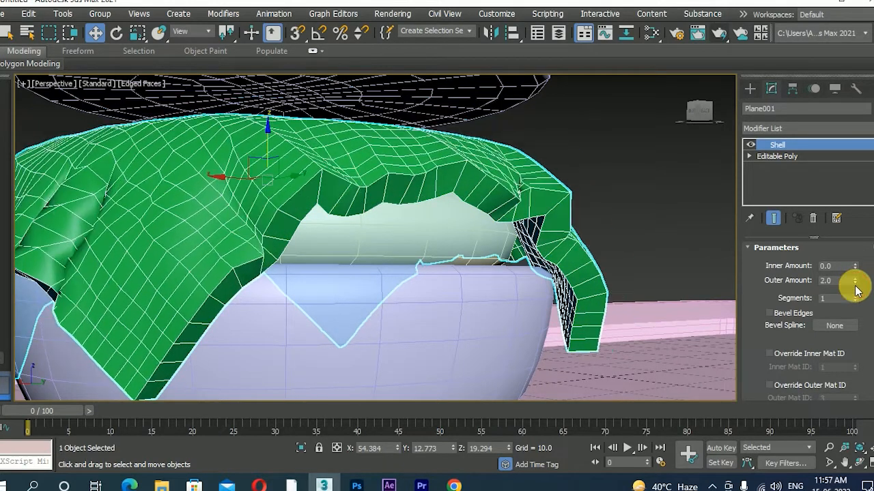
pyautogui.doubleClick(822, 281)
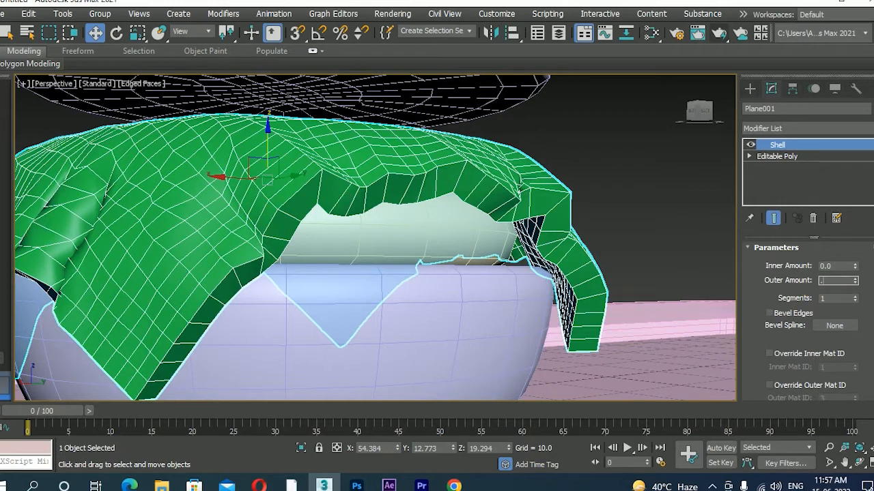
pyautogui.write('0.5')
pyautogui.press('Return')
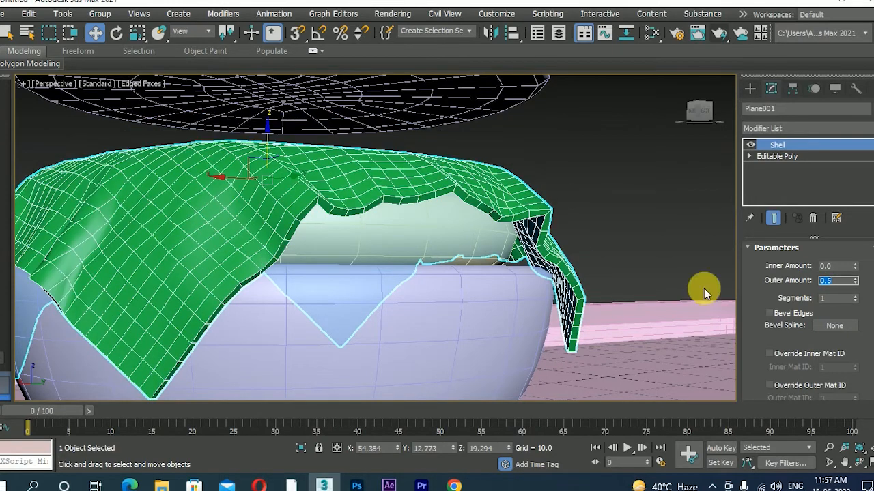
# - Apply a TurboSmooth modifier to the shelled plane
pyautogui.scroll(-5, 522, 249)
pyautogui.moveTo(523, 250)
pyautogui.keyDown('alt'); pyautogui.mouseDown(button='middle')
pyautogui.moveTo(553, 258)
pyautogui.moveTo(523, 249)
pyautogui.mouseUp(button='middle'); pyautogui.keyUp('alt')
pyautogui.scroll(4, 527, 250)
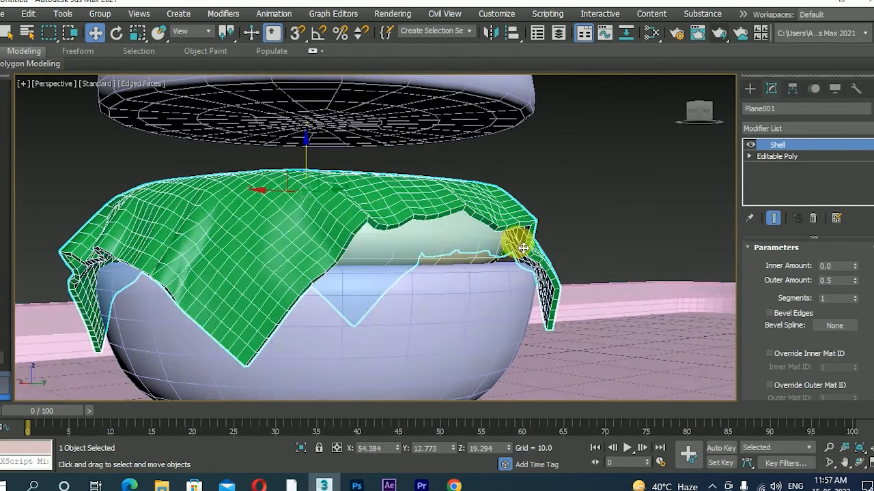
pyautogui.click(867, 128)
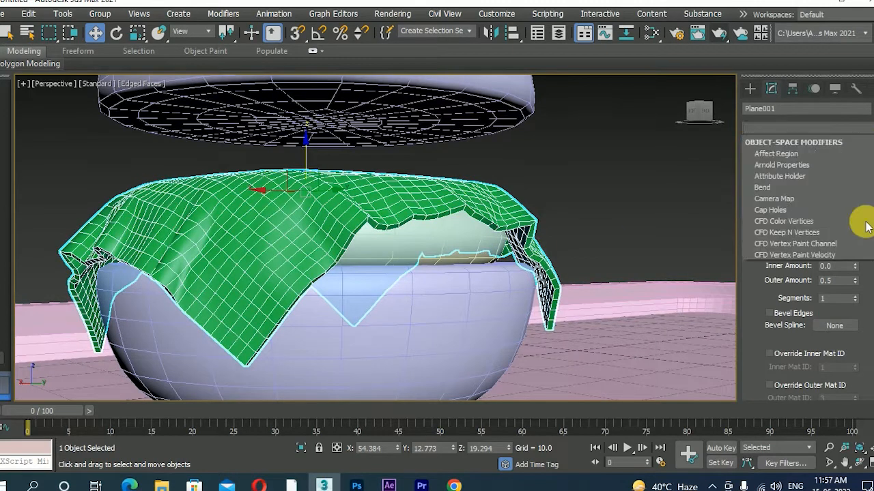
pyautogui.press('t')
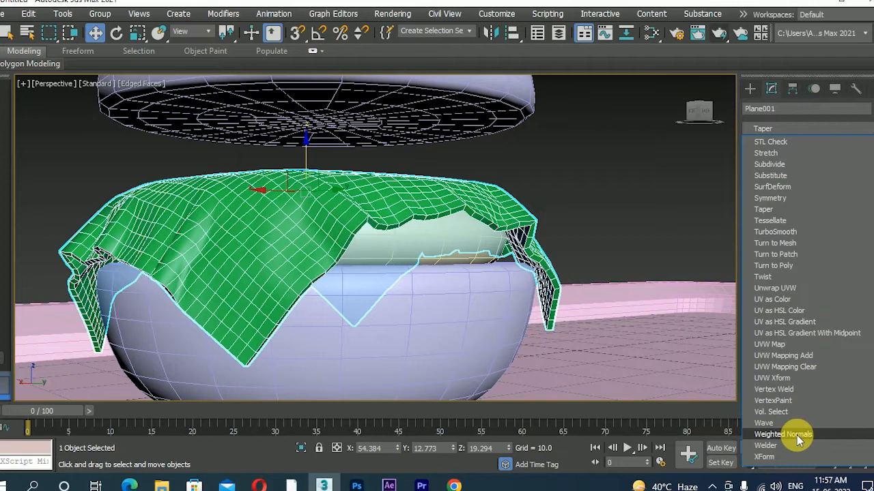
pyautogui.click(785, 235)
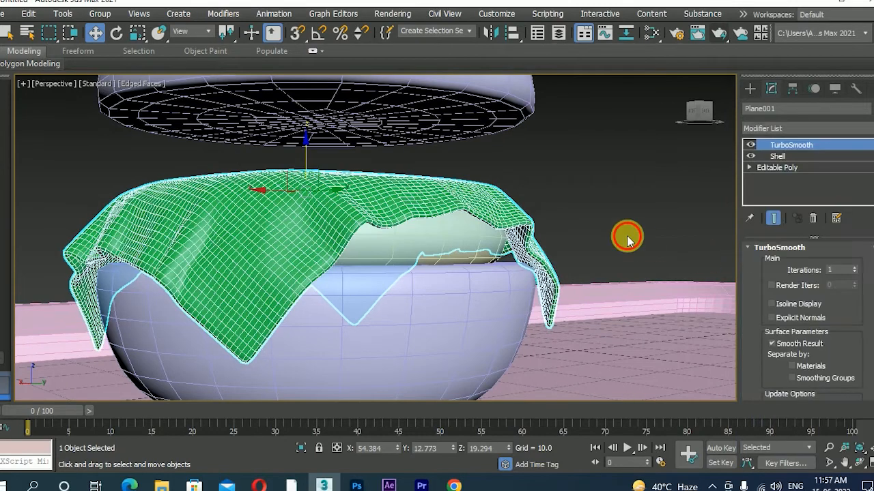
# - Deselect the smoothed plane and select the disc beneath it
pyautogui.click(628, 239)
pyautogui.scroll(-5, 551, 195)
pyautogui.keyDown('alt'); pyautogui.moveTo(551, 196); pyautogui.dragTo(610, 230, button='middle'); pyautogui.keyUp('alt')
pyautogui.click(587, 201)
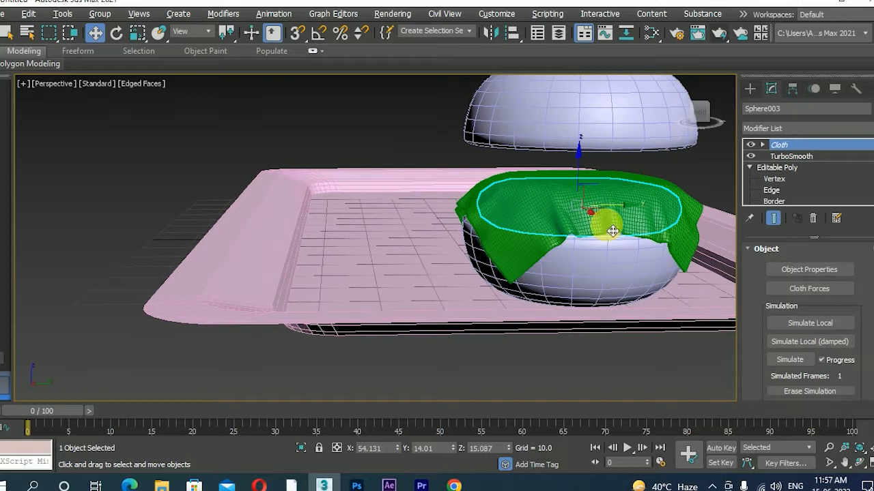
# - Clone the disc upward as a single copy, placing the new disc above the green leaf layer
pyautogui.click(581, 139)
pyautogui.moveTo(581, 139); pyautogui.dragTo(581, 142)
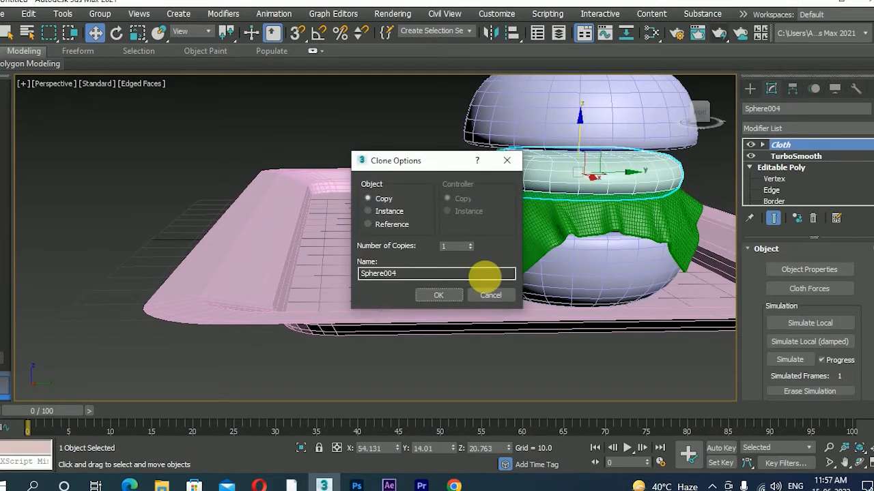
pyautogui.click(456, 296)
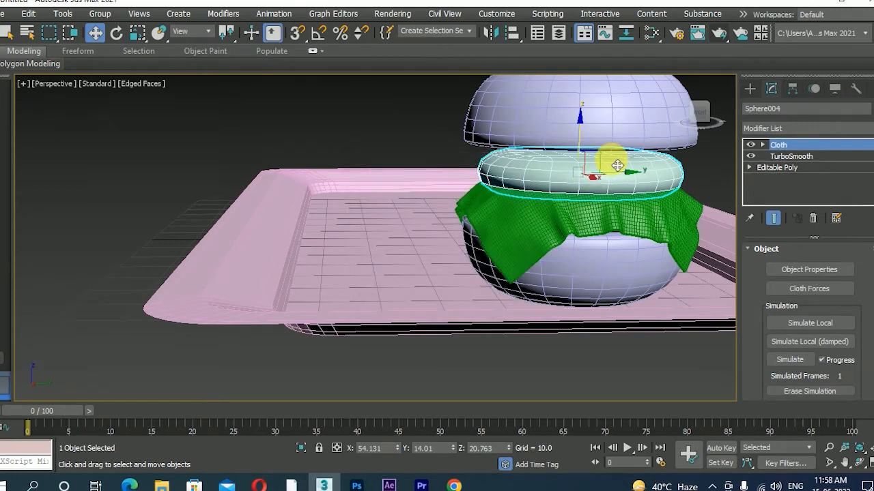
# - Lower the top bun half along Z so it rests on the copied disc
pyautogui.scroll(-3, 617, 166)
pyautogui.keyDown('alt'); pyautogui.moveTo(617, 166); pyautogui.dragTo(635, 163, button='middle'); pyautogui.keyUp('alt')
pyautogui.scroll(2, 635, 162)
pyautogui.click(594, 132)
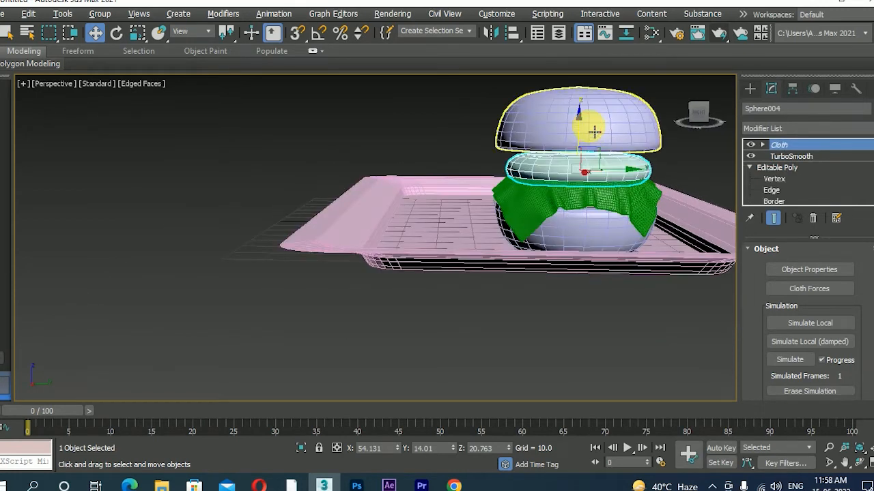
pyautogui.moveTo(584, 114); pyautogui.dragTo(584, 125)
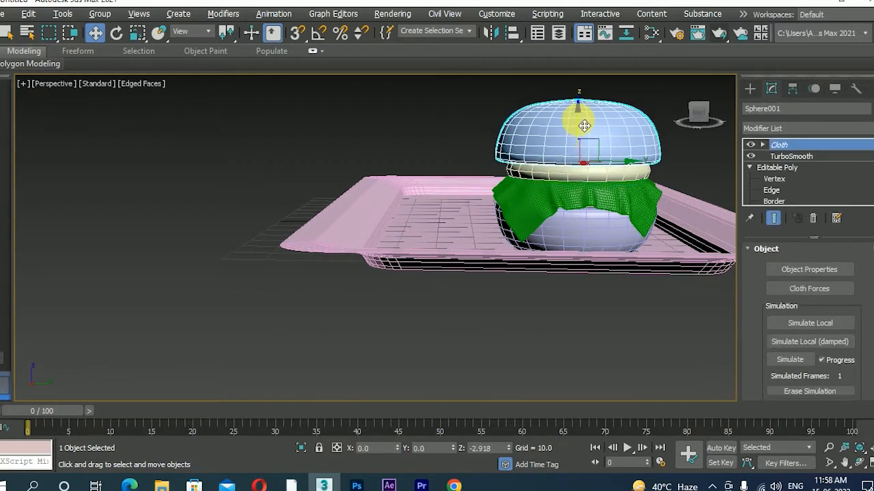
# - Select all five burger parts together and shift the whole burger inward along the tray
pyautogui.keyDown('alt'); pyautogui.moveTo(550, 174); pyautogui.dragTo(681, 196, button='middle'); pyautogui.keyUp('alt')
pyautogui.scroll(-3, 681, 197)
pyautogui.keyDown('alt'); pyautogui.moveTo(630, 202); pyautogui.dragTo(562, 245, button='middle'); pyautogui.keyUp('alt')
pyautogui.scroll(2, 607, 196)
pyautogui.keyDown('ctrl'); pyautogui.click(596, 188); pyautogui.keyUp('ctrl')
pyautogui.keyDown('ctrl'); pyautogui.click(597, 217); pyautogui.keyUp('ctrl')
pyautogui.keyDown('ctrl'); pyautogui.click(588, 226); pyautogui.keyUp('ctrl')
pyautogui.moveTo(624, 183); pyautogui.dragTo(602, 198)
pyautogui.hotkey('ctrl', 'z')
pyautogui.keyDown('alt'); pyautogui.moveTo(607, 211); pyautogui.dragTo(540, 239, button='middle'); pyautogui.keyUp('alt')
pyautogui.scroll(-3, 602, 213)
pyautogui.moveTo(643, 201); pyautogui.dragTo(617, 208)
pyautogui.moveTo(577, 250)
pyautogui.keyDown('alt'); pyautogui.mouseDown(button='middle')
pyautogui.moveTo(673, 243)
pyautogui.moveTo(620, 240)
pyautogui.moveTo(630, 221)
pyautogui.moveTo(630, 248)
pyautogui.moveTo(579, 228)
pyautogui.moveTo(569, 241)
pyautogui.mouseUp(button='middle'); pyautogui.keyUp('alt')
# - Create a standing cylinder about 9.3 in radius and 47 high near the tray's middle, beside the burger
pyautogui.click(749, 90)
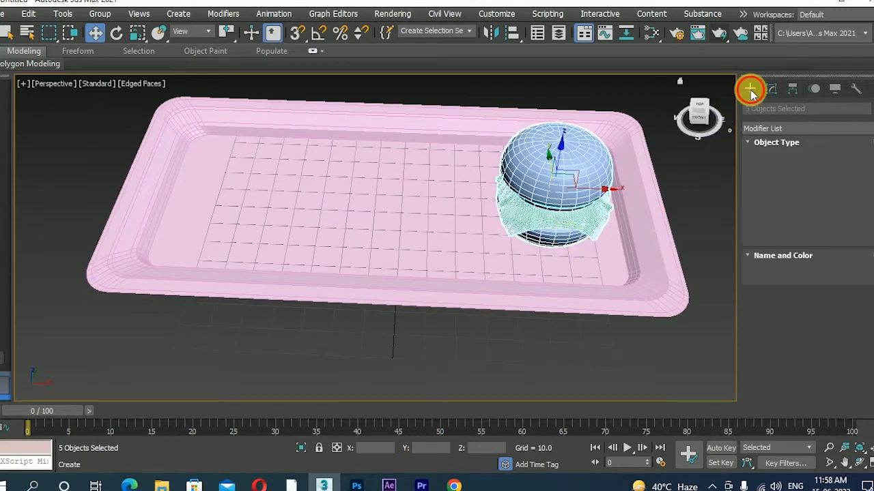
pyautogui.moveTo(471, 253); pyautogui.dragTo(501, 262, button='middle')
pyautogui.click(784, 182)
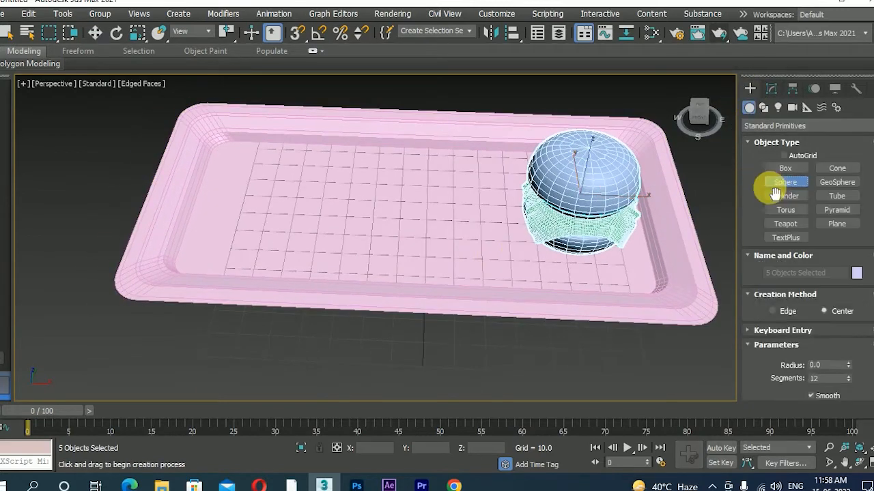
pyautogui.click(782, 195)
pyautogui.moveTo(441, 216); pyautogui.dragTo(480, 218)
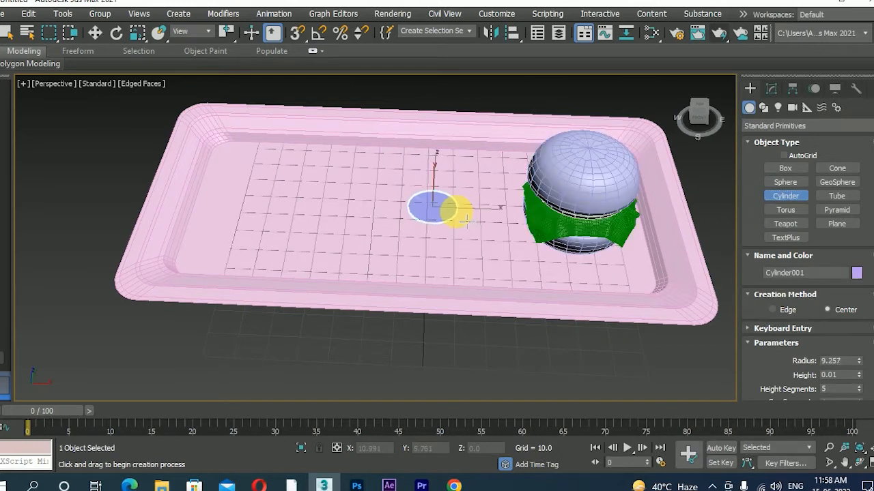
pyautogui.click(473, 86)
pyautogui.scroll(2, 486, 200)
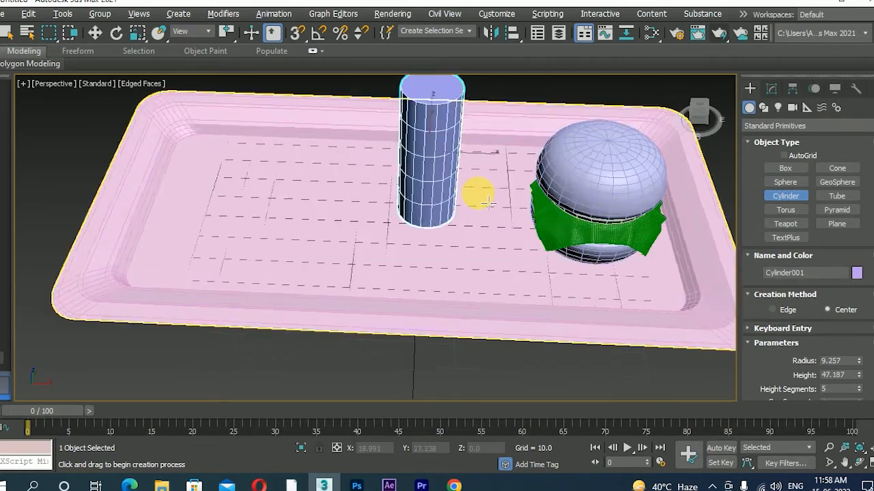
# - Set the cylinder's height segments to 12 and its sides to 12
pyautogui.keyDown('alt'); pyautogui.moveTo(486, 200); pyautogui.dragTo(503, 171, button='middle'); pyautogui.keyUp('alt')
pyautogui.click(771, 89)
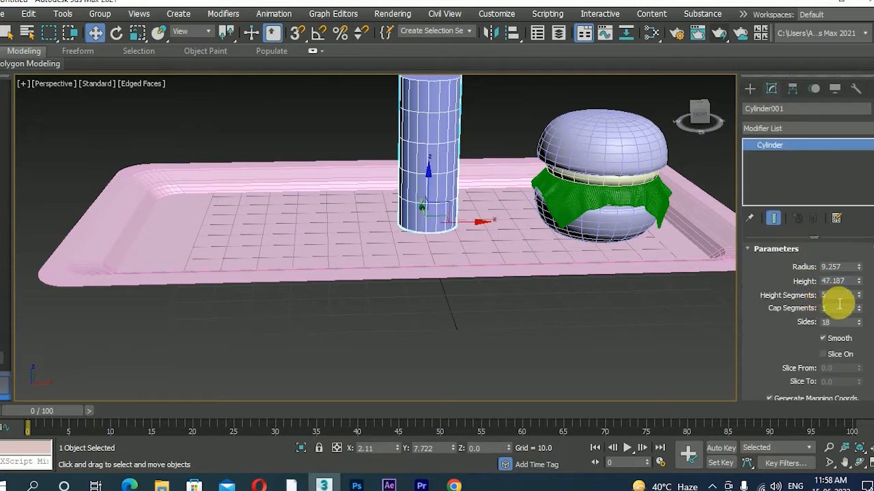
pyautogui.moveTo(839, 297); pyautogui.dragTo(815, 298)
pyautogui.write('12')
pyautogui.press('Return')
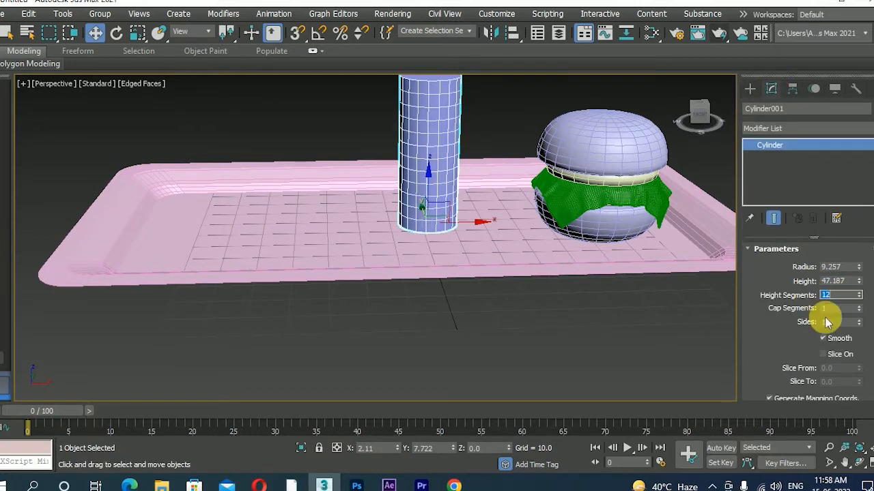
pyautogui.doubleClick(834, 322)
pyautogui.write('12')
pyautogui.press('Return')
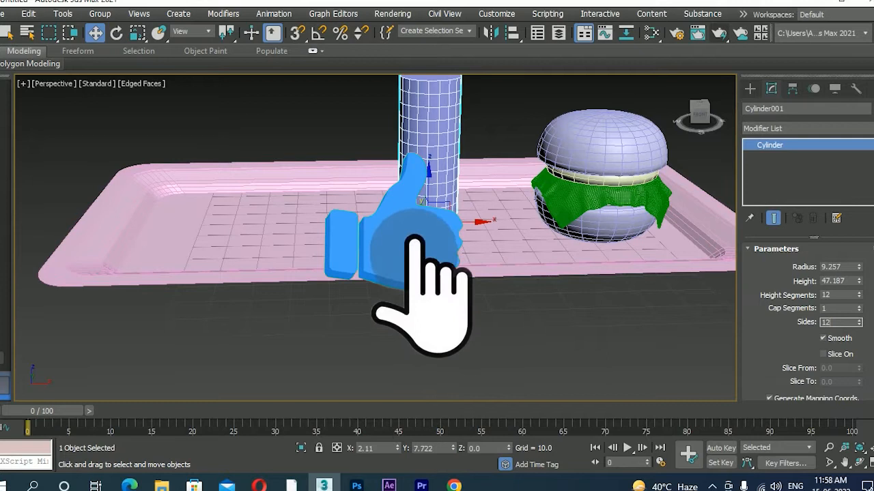
# - Apply a Taper modifier to the cylinder and increase its amount so the body flares toward the top like a cup
pyautogui.moveTo(428, 176); pyautogui.dragTo(425, 247, button='middle')
pyautogui.keyDown('alt'); pyautogui.moveTo(409, 198); pyautogui.dragTo(396, 216, button='middle'); pyautogui.keyUp('alt')
pyautogui.scroll(2, 397, 216)
pyautogui.moveTo(464, 225)
pyautogui.keyDown('alt'); pyautogui.mouseDown(button='middle')
pyautogui.moveTo(452, 189)
pyautogui.moveTo(462, 223)
pyautogui.mouseUp(button='middle'); pyautogui.keyUp('alt')
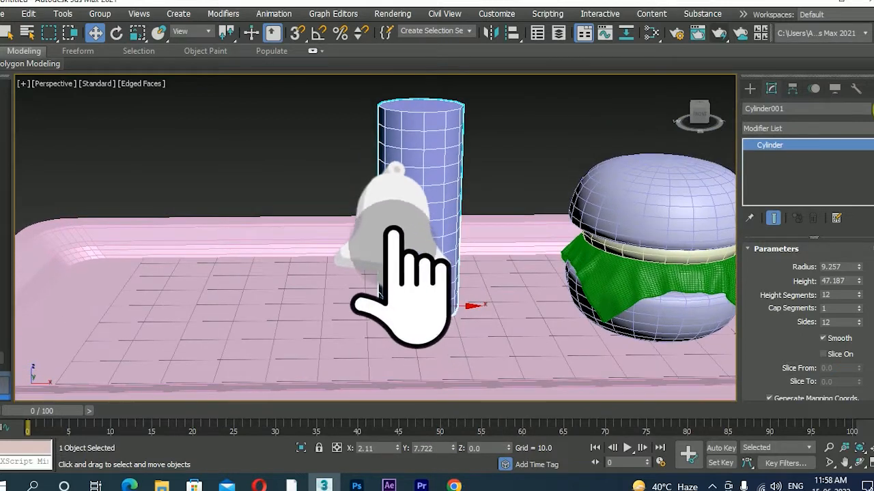
pyautogui.click(870, 129)
pyautogui.press('t')
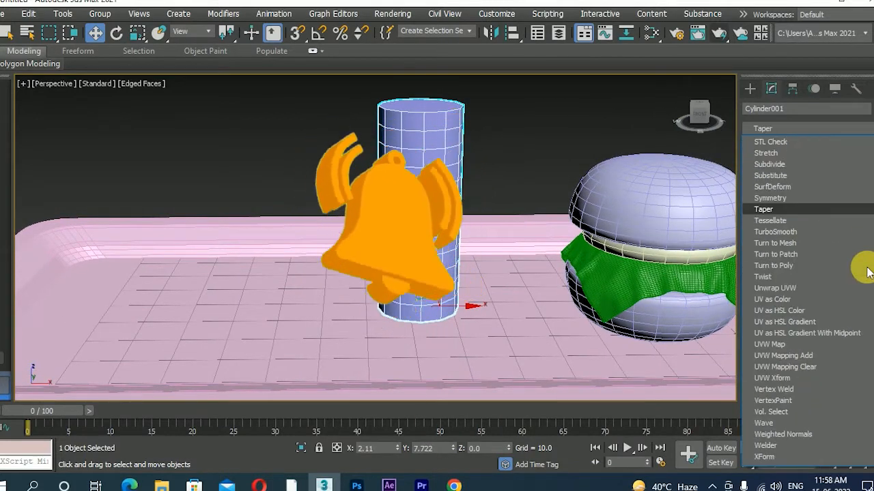
pyautogui.click(834, 208)
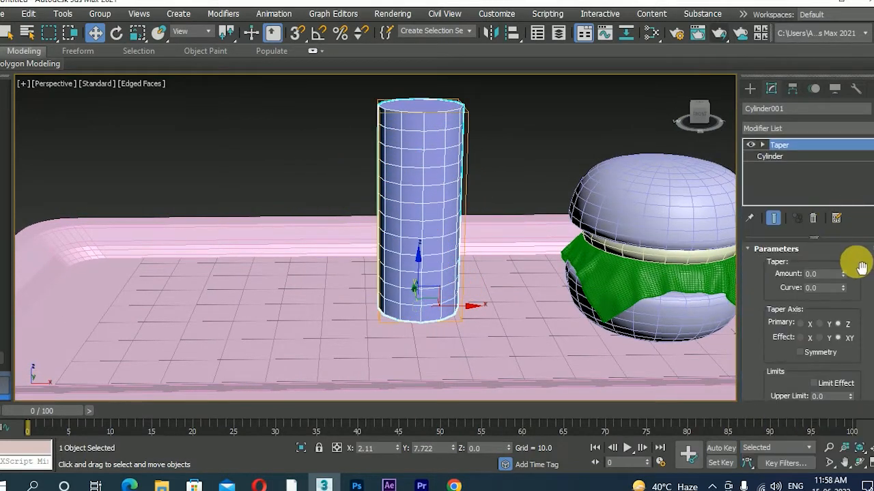
pyautogui.moveTo(843, 274); pyautogui.dragTo(839, 222)
# - Convert the tapered cylinder to an Editable Poly and delete its top cap polygon
pyautogui.scroll(-3, 420, 192)
pyautogui.keyDown('alt'); pyautogui.moveTo(420, 192); pyautogui.dragTo(444, 190, button='middle'); pyautogui.keyUp('alt')
pyautogui.scroll(2, 453, 183)
pyautogui.rightClick(437, 179)
pyautogui.moveTo(527, 319)
pyautogui.click(585, 327)
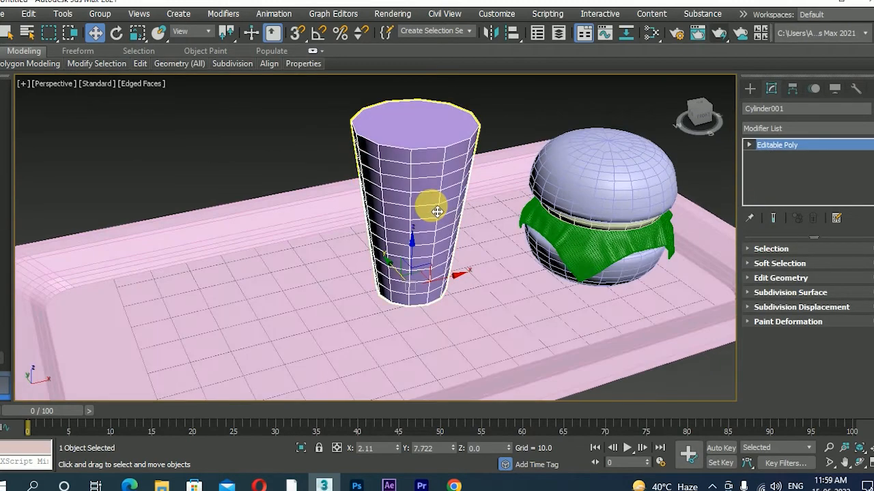
pyautogui.press('4')
pyautogui.click(395, 115)
pyautogui.press('Delete')
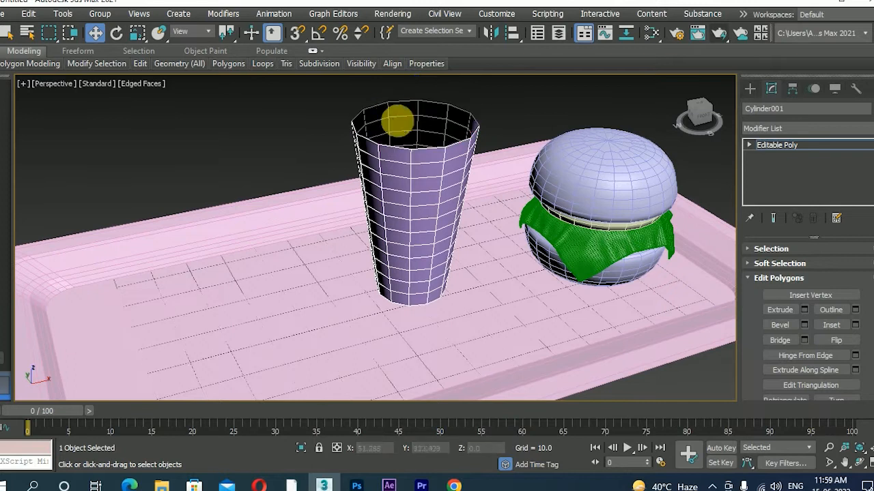
# - Extend the cup's open top border outward by scaling to form a flat lip
pyautogui.scroll(4, 425, 170)
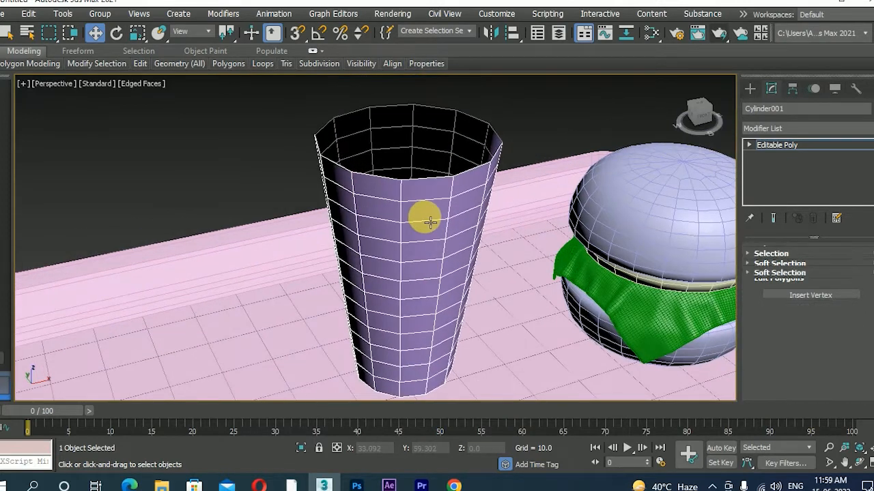
pyautogui.press('3')
pyautogui.click(425, 179)
pyautogui.keyDown('alt'); pyautogui.moveTo(468, 234); pyautogui.dragTo(464, 197, button='middle'); pyautogui.keyUp('alt')
pyautogui.press('r')
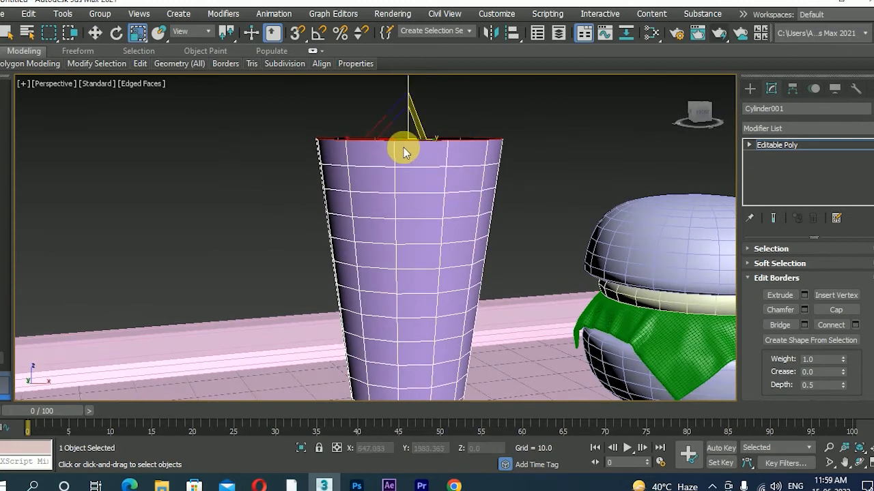
pyautogui.keyDown('alt'); pyautogui.moveTo(405, 153); pyautogui.dragTo(419, 172, button='middle'); pyautogui.keyUp('alt')
pyautogui.moveTo(413, 142); pyautogui.dragTo(414, 133)
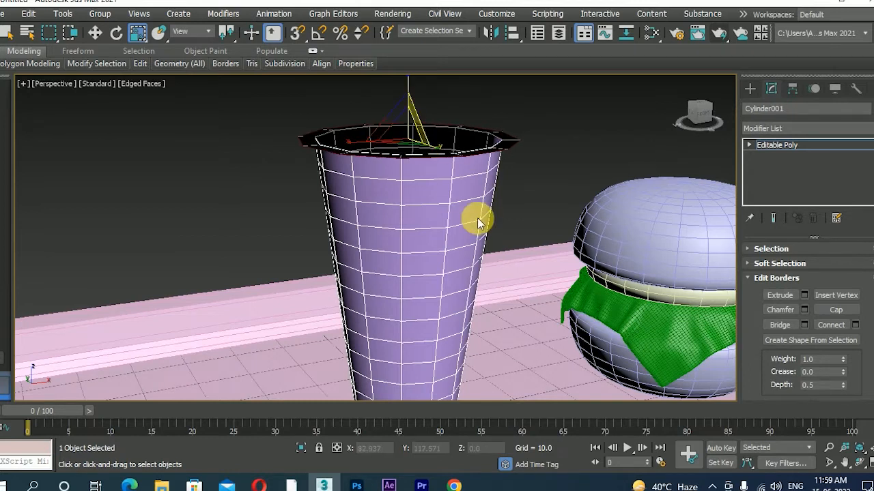
# - Extrude the lip's outer border upward, then scale it inward to form a thick lid rim
pyautogui.press('w')
pyautogui.moveTo(412, 118); pyautogui.dragTo(408, 99)
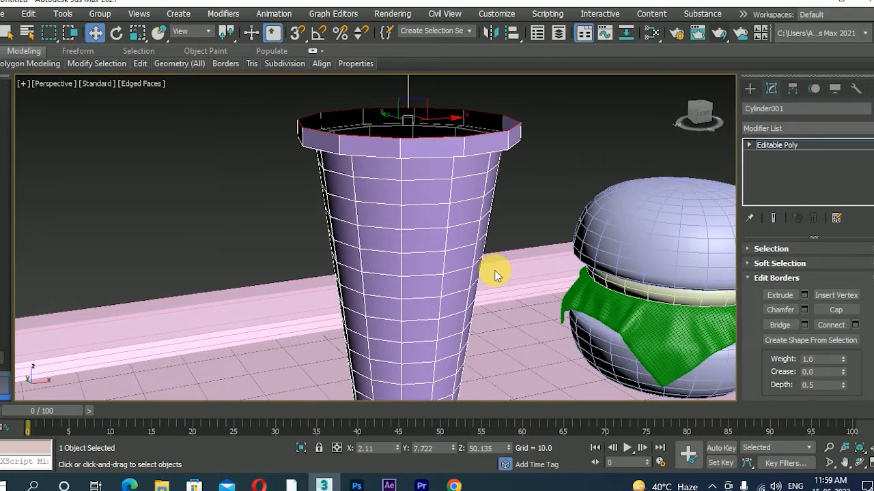
pyautogui.press('r')
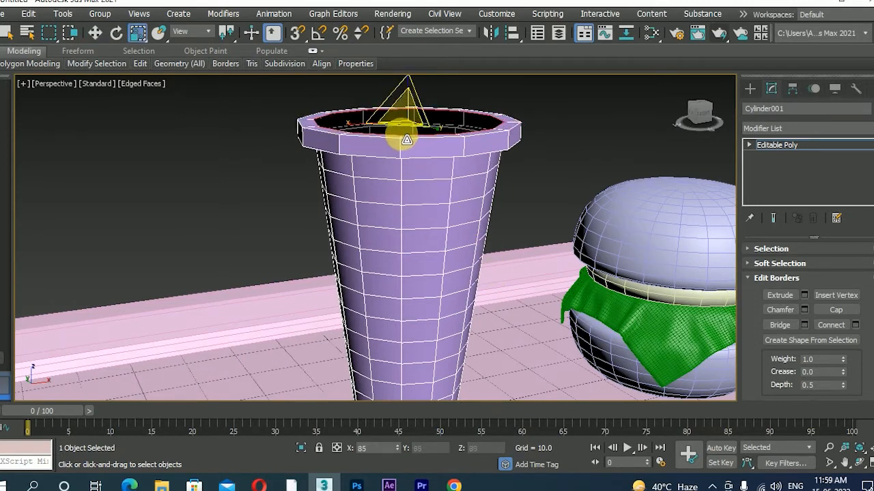
pyautogui.moveTo(406, 139); pyautogui.dragTo(394, 154)
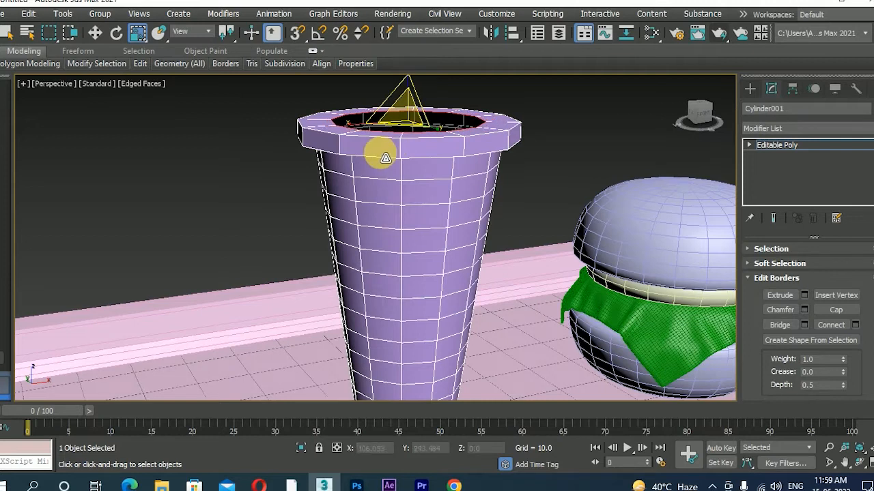
# - Extrude the rim's inner border downward and scale it inward to form a recessed lid surface with a small central hole
pyautogui.keyDown('alt'); pyautogui.moveTo(406, 166); pyautogui.dragTo(482, 232, button='middle'); pyautogui.keyUp('alt')
pyautogui.press('w')
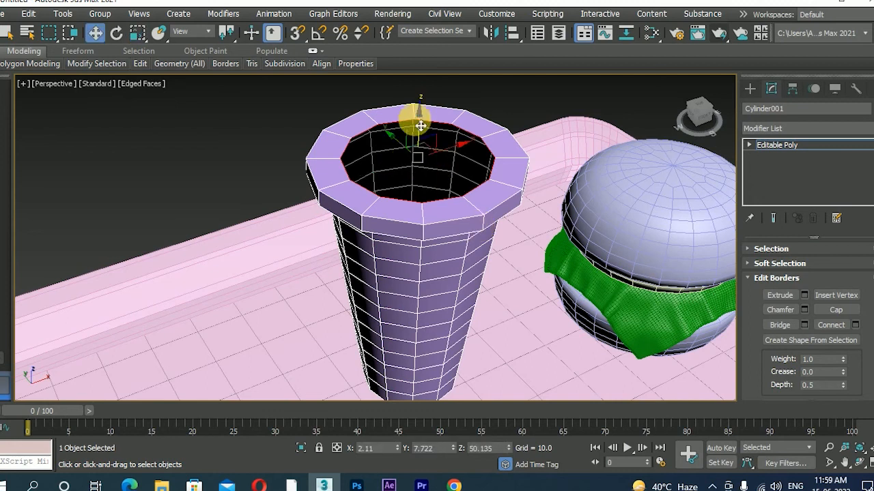
pyautogui.moveTo(417, 115); pyautogui.dragTo(347, 279)
pyautogui.press('r')
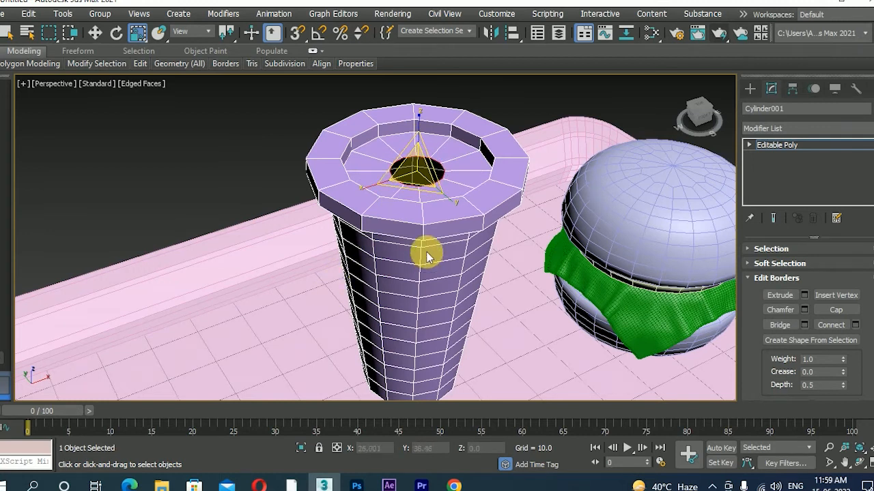
# - Extrude the central hole's border upward and scale it inward to form a raised straw collar
pyautogui.press('w')
pyautogui.keyDown('shift'); pyautogui.moveTo(415, 147); pyautogui.dragTo(354, 253); pyautogui.keyUp('shift')
pyautogui.press('r')
pyautogui.keyDown('alt'); pyautogui.moveTo(422, 178); pyautogui.dragTo(411, 149, button='middle'); pyautogui.keyUp('alt')
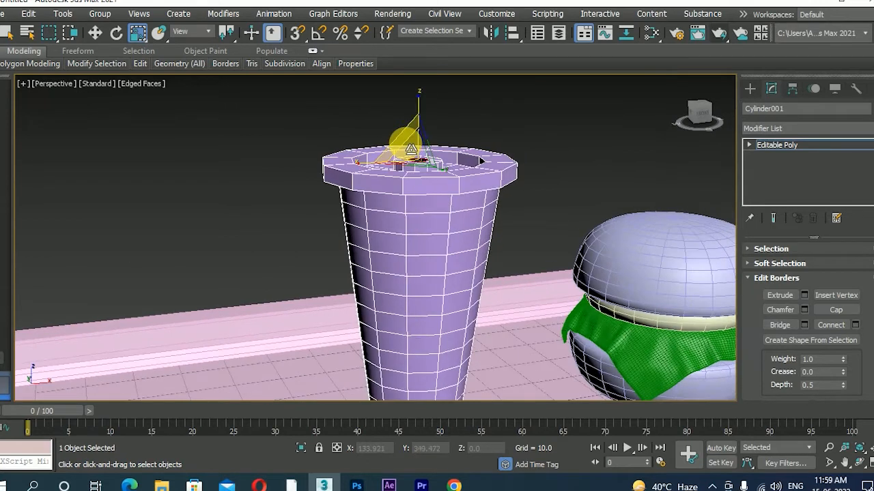
# - Insert supporting edge loops with SwiftLoop on the lid rim's outer side near its top edge and on its top face
pyautogui.moveTo(511, 284); pyautogui.dragTo(516, 130, button='middle')
pyautogui.scroll(-3, 495, 225)
pyautogui.moveTo(493, 213); pyautogui.dragTo(482, 250, button='middle')
pyautogui.scroll(3, 495, 192)
pyautogui.keyDown('alt'); pyautogui.moveTo(496, 193); pyautogui.dragTo(475, 192, button='middle'); pyautogui.keyUp('alt')
pyautogui.scroll(3, 477, 190)
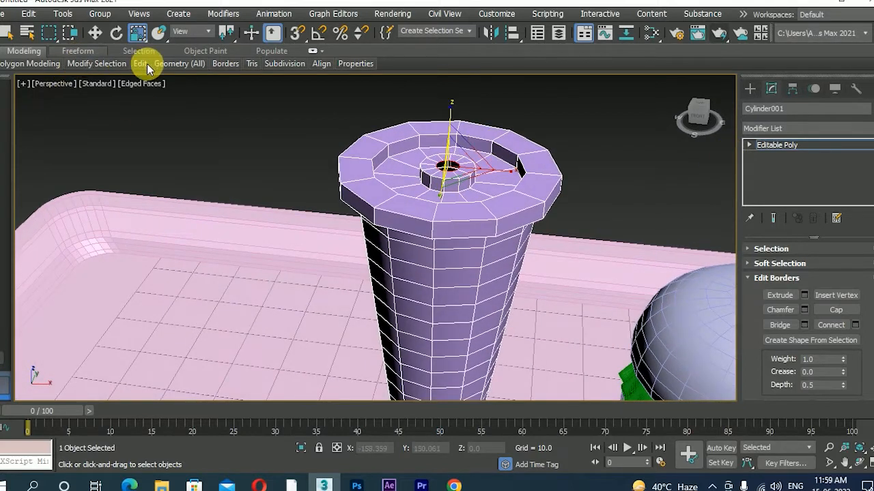
pyautogui.moveTo(179, 63)
pyautogui.click(248, 95)
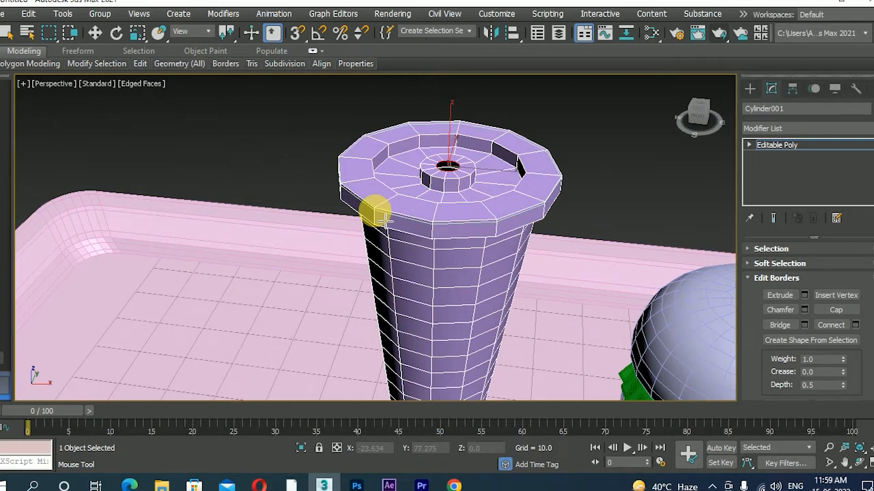
pyautogui.click(386, 216)
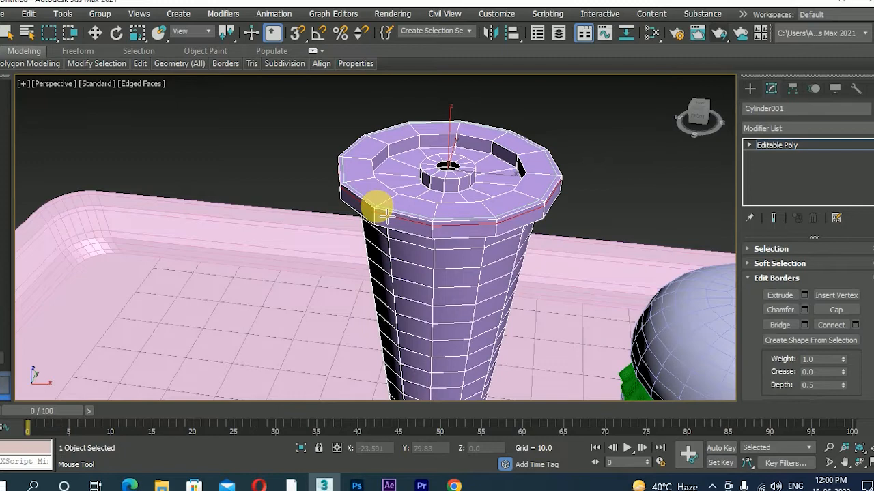
pyautogui.click(397, 209)
pyautogui.keyDown('alt'); pyautogui.moveTo(382, 203); pyautogui.dragTo(334, 180, button='middle'); pyautogui.keyUp('alt')
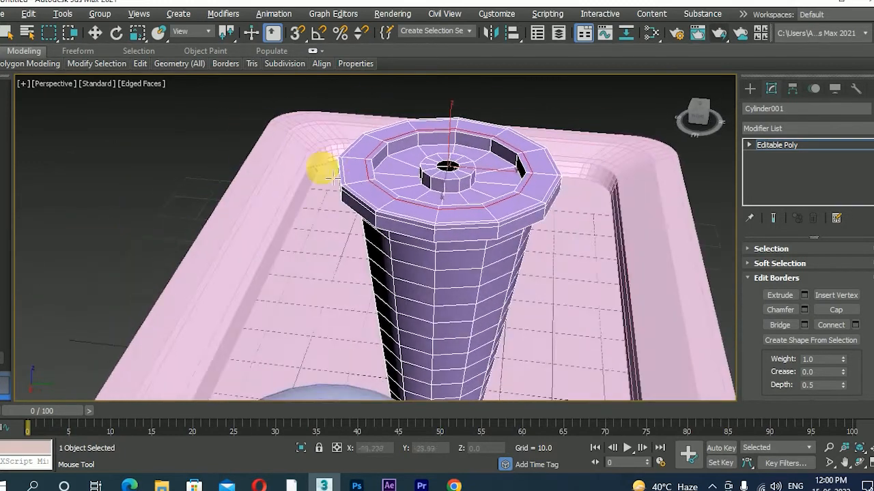
# - Insert supporting edge loops on the inner wall of the lid's recess, close to its upper and lower edges
pyautogui.scroll(3, 406, 170)
pyautogui.click(411, 149)
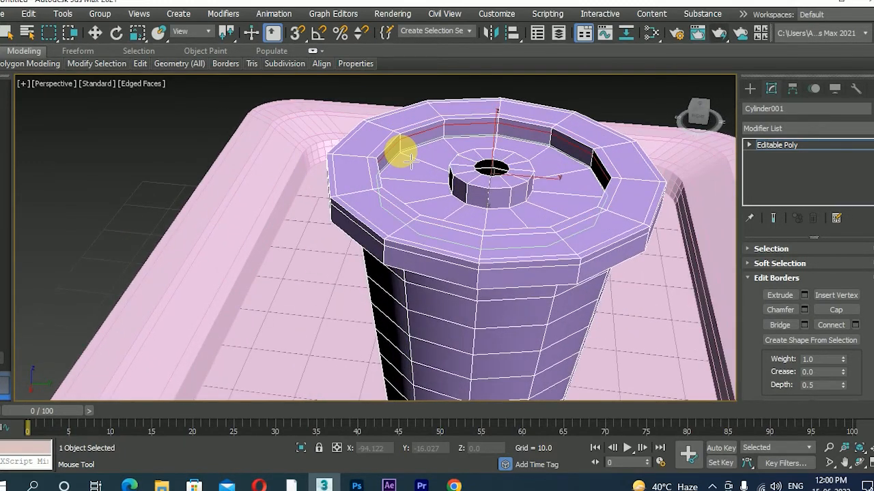
pyautogui.click(400, 149)
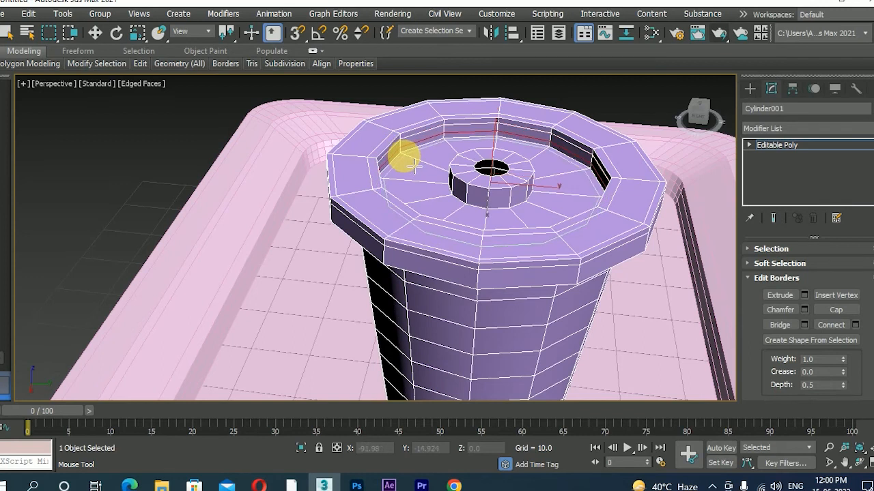
pyautogui.click(404, 157)
# - Insert supporting edge loops on the recess floor around the straw collar, on the collar's side and on its top face
pyautogui.click(443, 190)
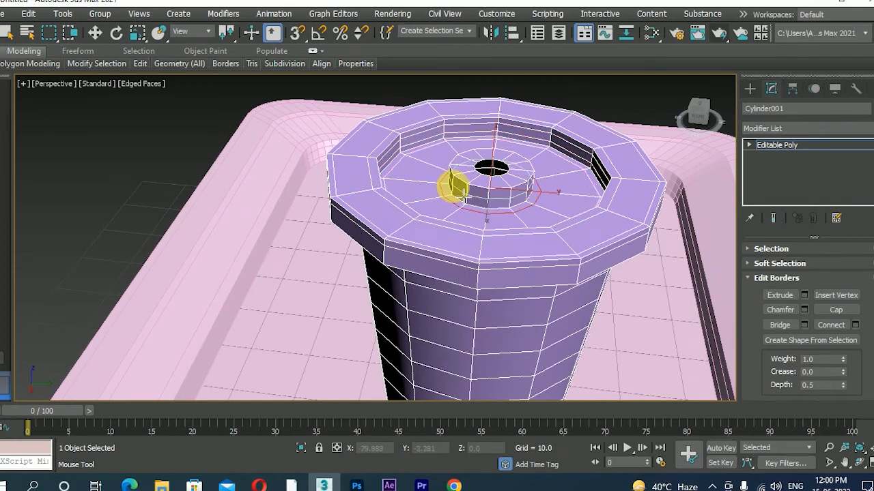
pyautogui.click(456, 179)
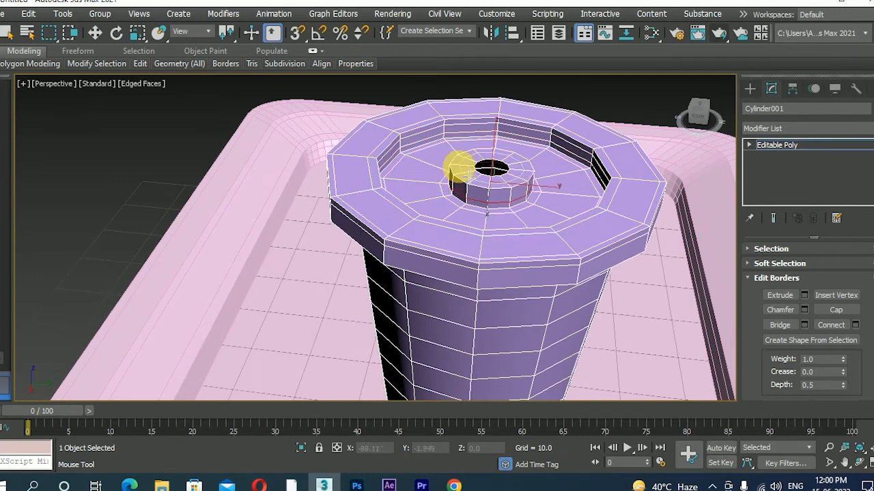
pyautogui.click(476, 173)
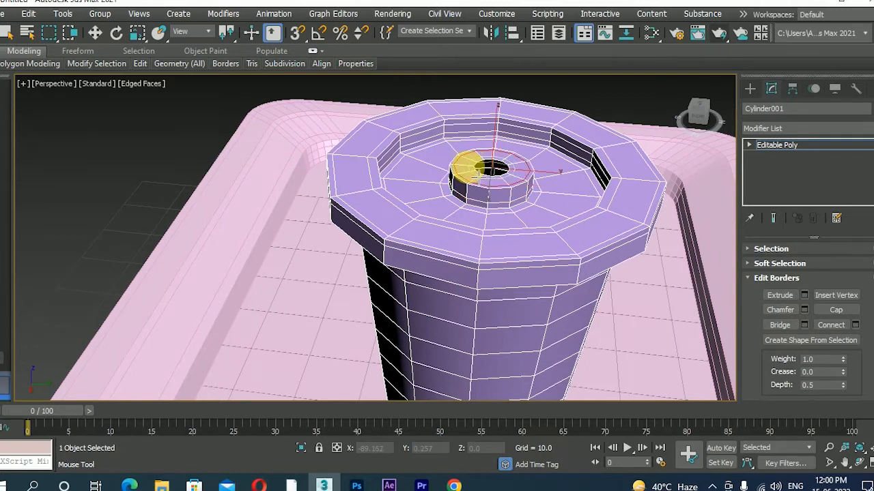
pyautogui.keyDown('alt'); pyautogui.moveTo(530, 199); pyautogui.dragTo(528, 294, button='middle'); pyautogui.keyUp('alt')
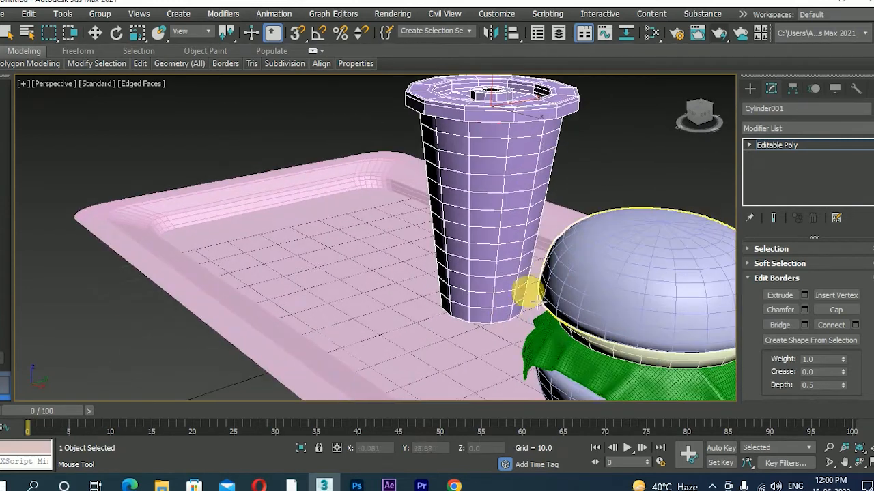
# - Apply a TurboSmooth modifier to the drink cup and check its smoothed shape from several angles
pyautogui.click(487, 318)
pyautogui.press('w')
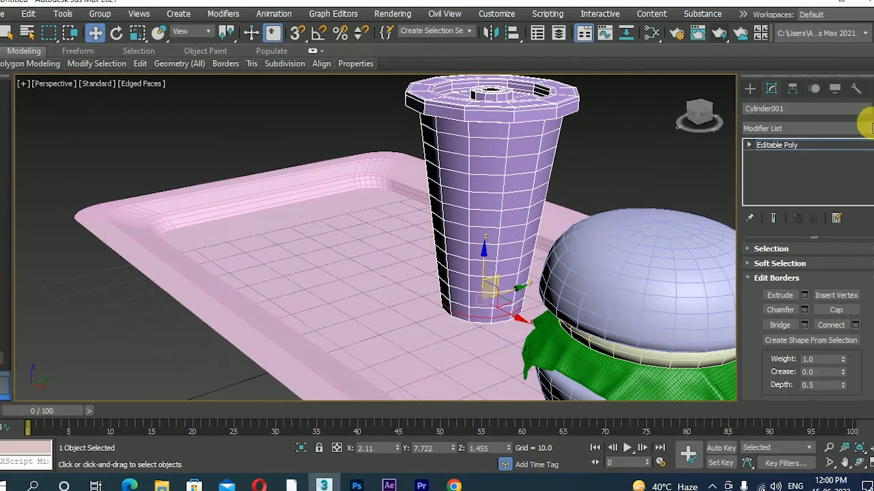
pyautogui.click(866, 128)
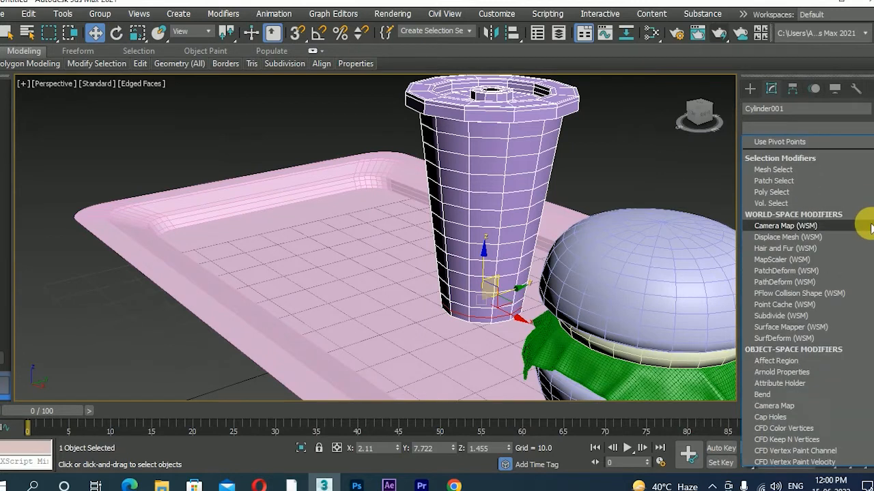
pyautogui.press('t')
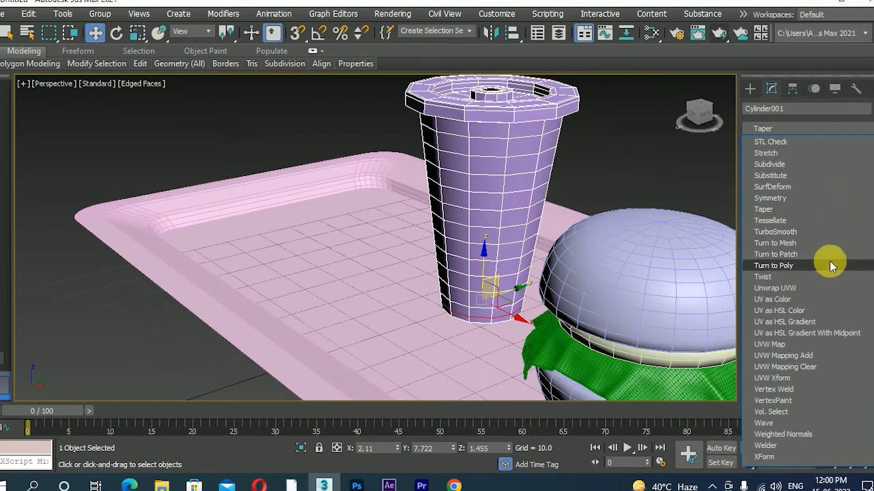
pyautogui.click(819, 232)
pyautogui.click(640, 178)
pyautogui.scroll(-3, 639, 175)
pyautogui.keyDown('alt'); pyautogui.moveTo(637, 174); pyautogui.dragTo(672, 165, button='middle'); pyautogui.keyUp('alt')
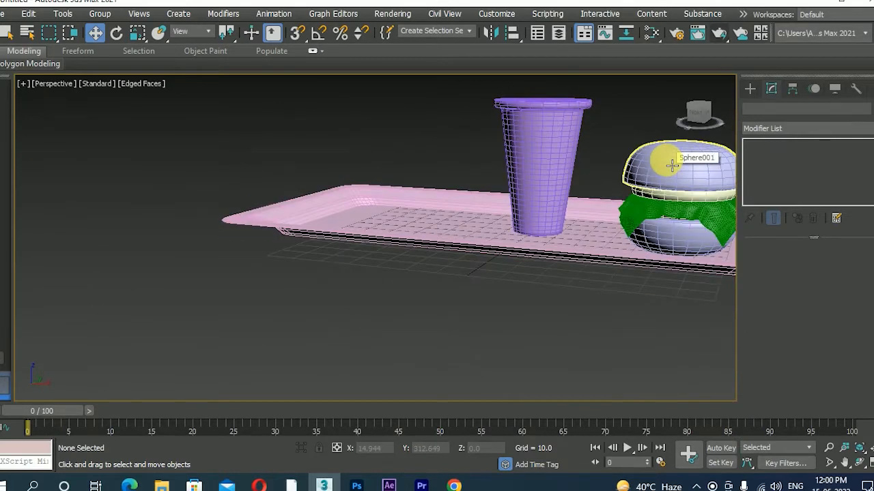
pyautogui.keyDown('alt'); pyautogui.moveTo(610, 171); pyautogui.dragTo(498, 197, button='middle'); pyautogui.keyUp('alt')
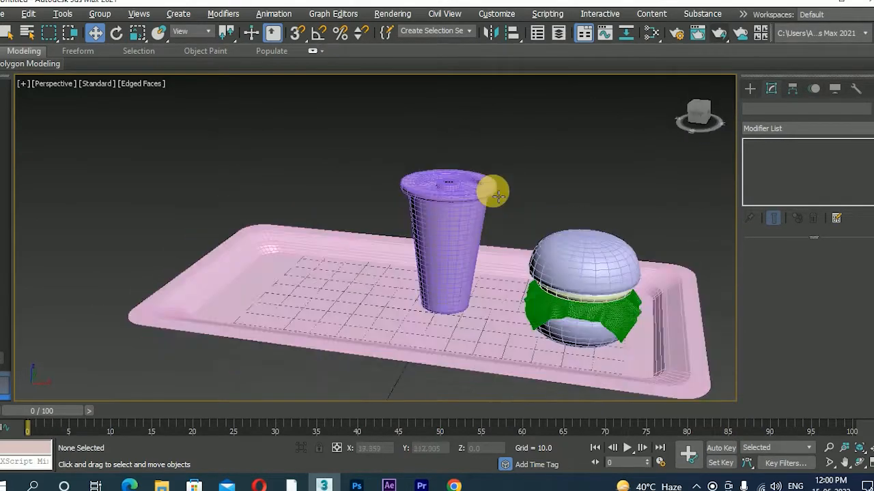
pyautogui.scroll(3, 499, 197)
# - Remove the TurboSmooth modifier from the drink cup
pyautogui.click(464, 200)
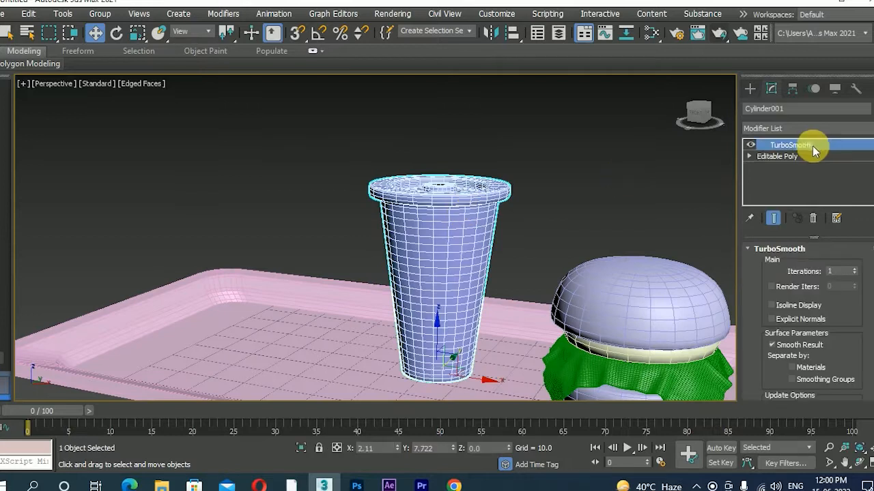
pyautogui.click(813, 221)
# - Frame the lid's straw hole in a maximized Top view and bring up the Standard Primitives for creating a new object
pyautogui.keyDown('alt'); pyautogui.moveTo(531, 159); pyautogui.dragTo(498, 244, button='middle'); pyautogui.keyUp('alt')
pyautogui.hotkey('alt', 'w')
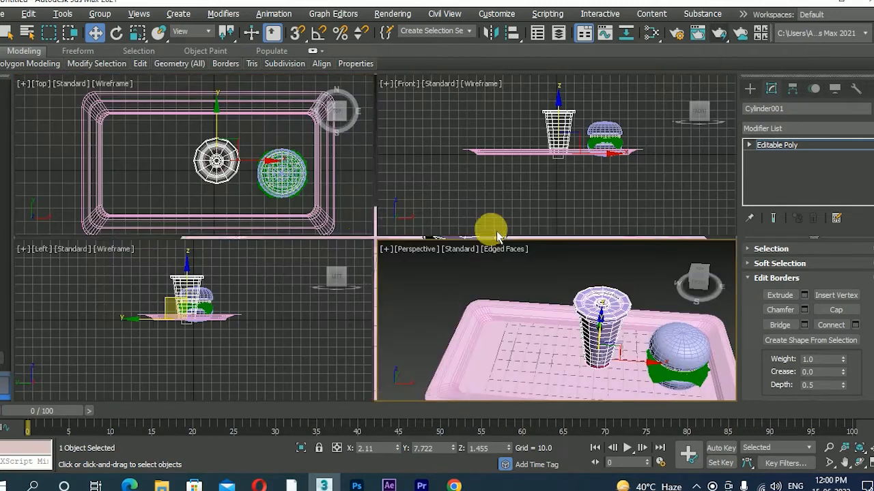
pyautogui.hotkey('alt', 'w')
pyautogui.scroll(2, 248, 155)
pyautogui.scroll(3, 440, 255)
pyautogui.moveTo(502, 273); pyautogui.dragTo(400, 153, button='middle')
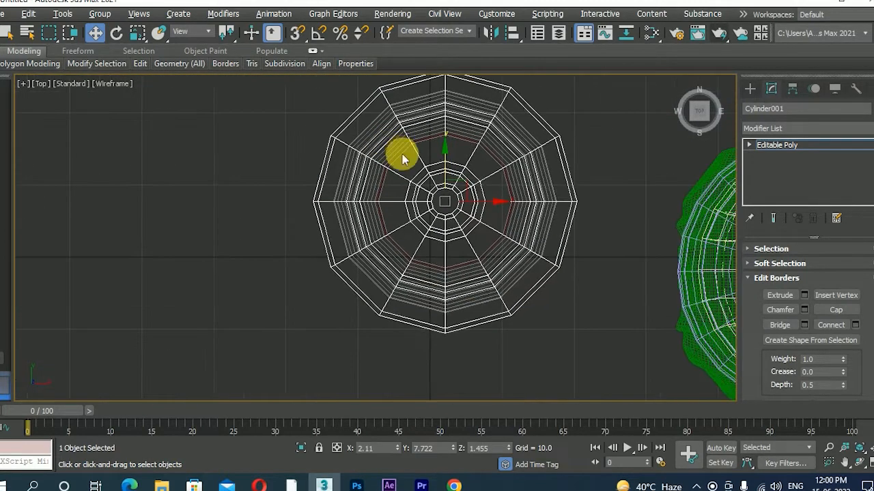
pyautogui.scroll(2, 416, 169)
pyautogui.click(749, 89)
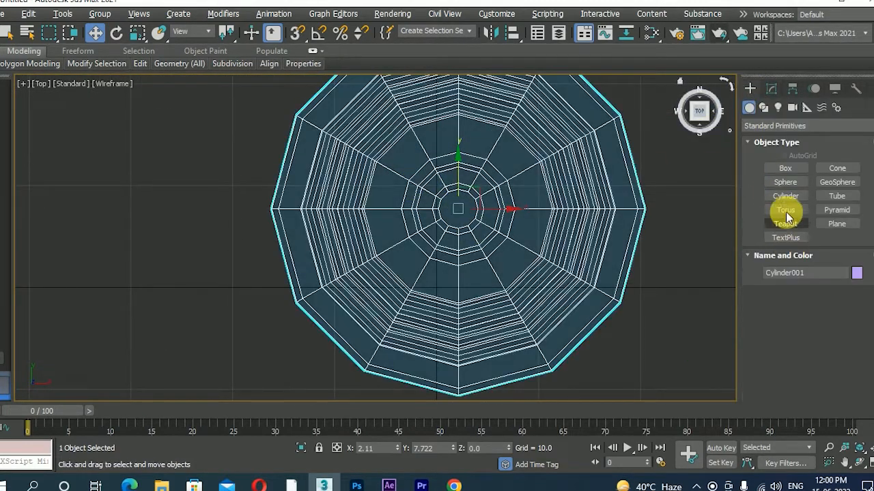
pyautogui.click(785, 182)
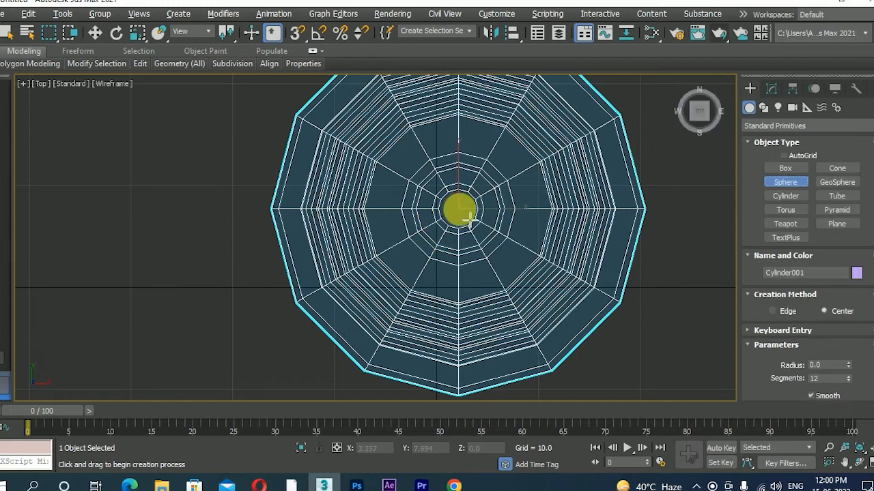
pyautogui.moveTo(458, 208); pyautogui.dragTo(476, 217)
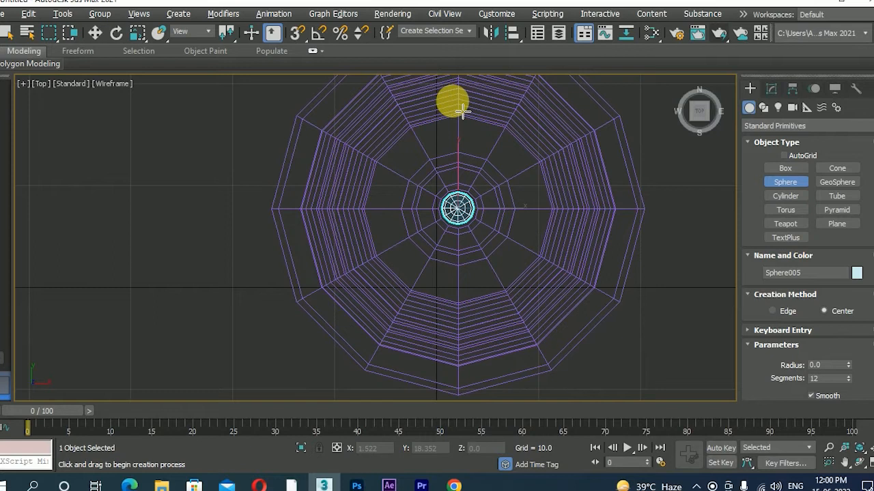
pyautogui.hotkey('alt', 'w')
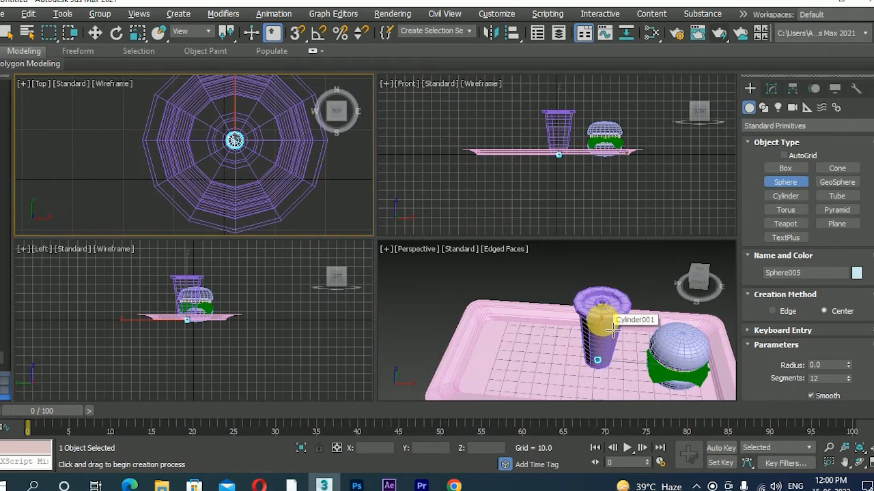
pyautogui.hotkey('ctrl', 'z')
pyautogui.click(796, 199)
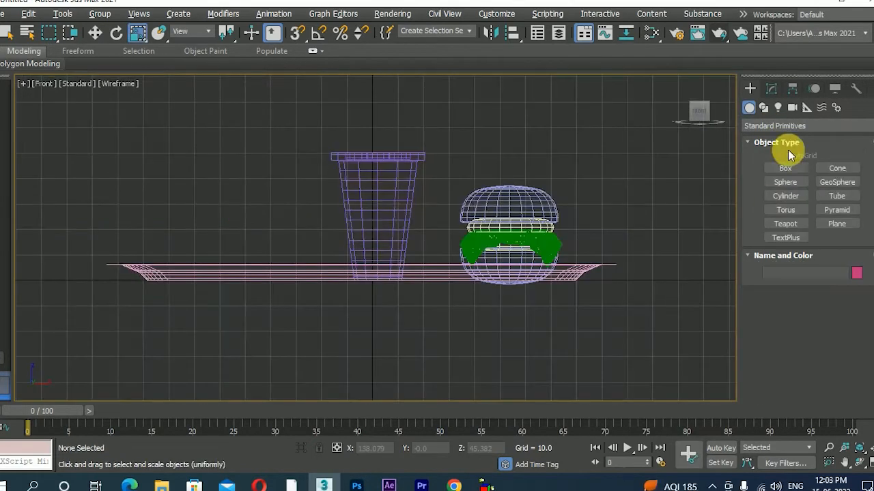
# - Draw a straw-shaped spline in the Front view with the Line tool, rising inside the cup and curving sideways above its lid
pyautogui.click(763, 107)
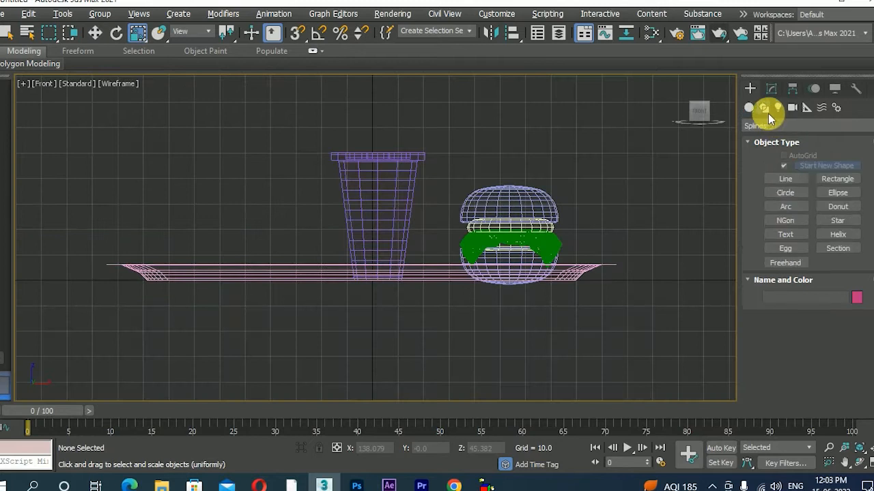
pyautogui.click(781, 180)
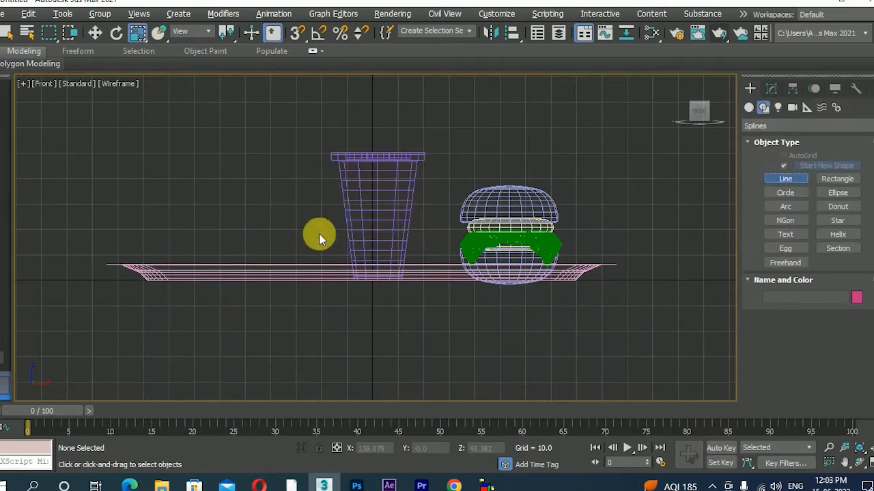
pyautogui.click(376, 253)
pyautogui.click(376, 168)
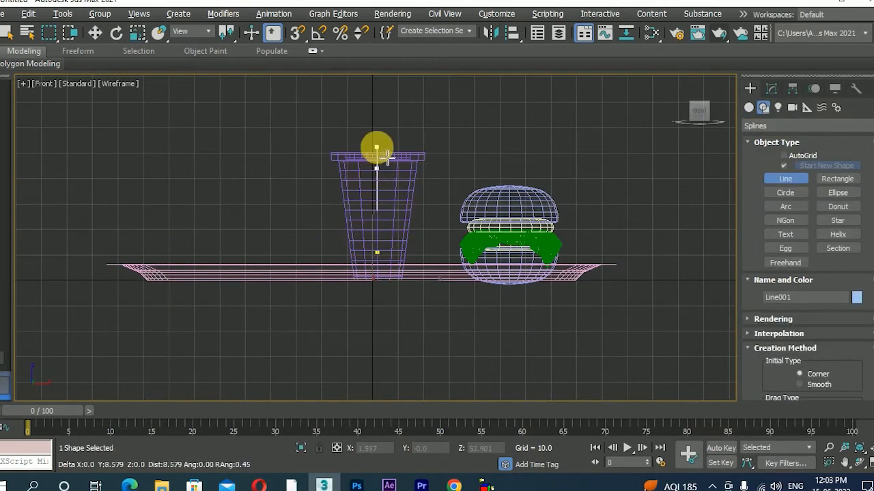
pyautogui.moveTo(377, 146); pyautogui.dragTo(407, 118)
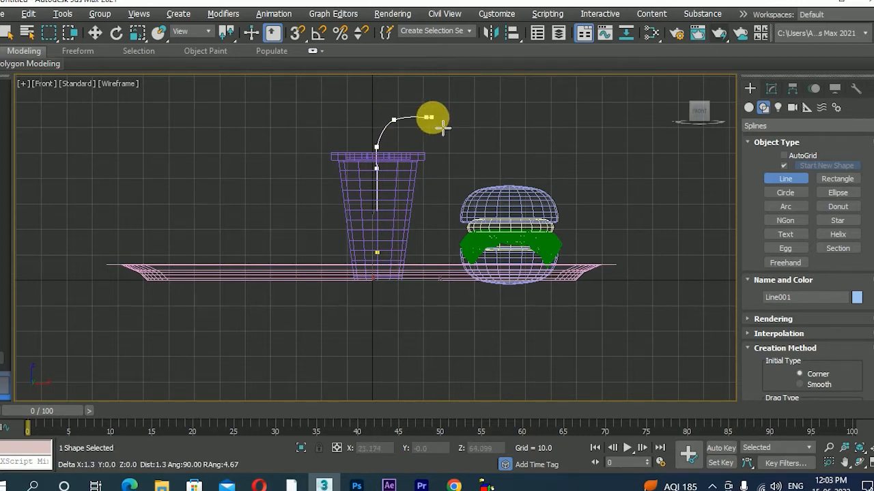
pyautogui.rightClick(540, 150)
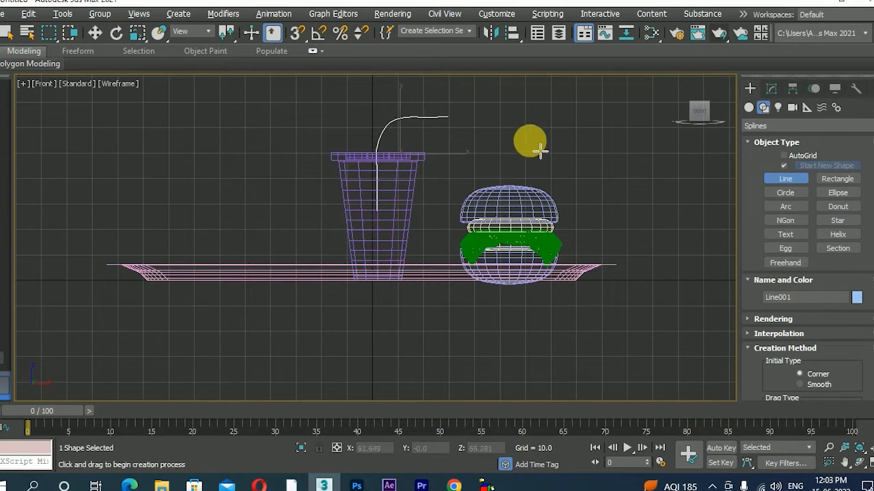
# - Edit the straw line at vertex level and raise the vertex next to its free end to Z about 65.52
pyautogui.click(770, 87)
pyautogui.click(749, 144)
pyautogui.click(771, 157)
pyautogui.scroll(3, 387, 164)
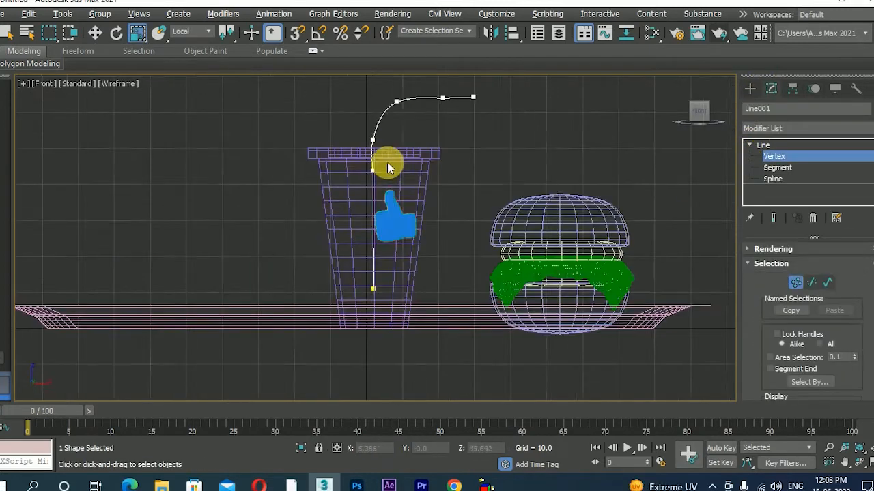
pyautogui.click(443, 98)
pyautogui.moveTo(473, 156); pyautogui.dragTo(497, 257, button='middle')
pyautogui.scroll(3, 497, 257)
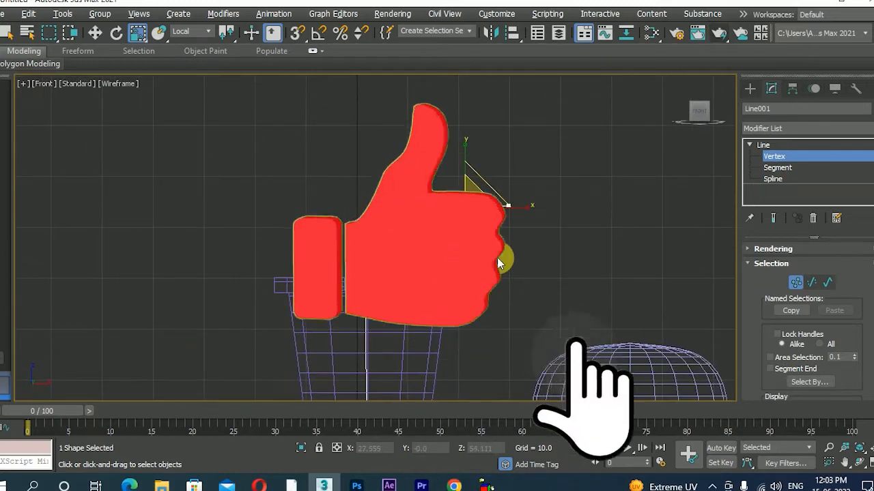
pyautogui.press('w')
pyautogui.moveTo(472, 179); pyautogui.dragTo(469, 169)
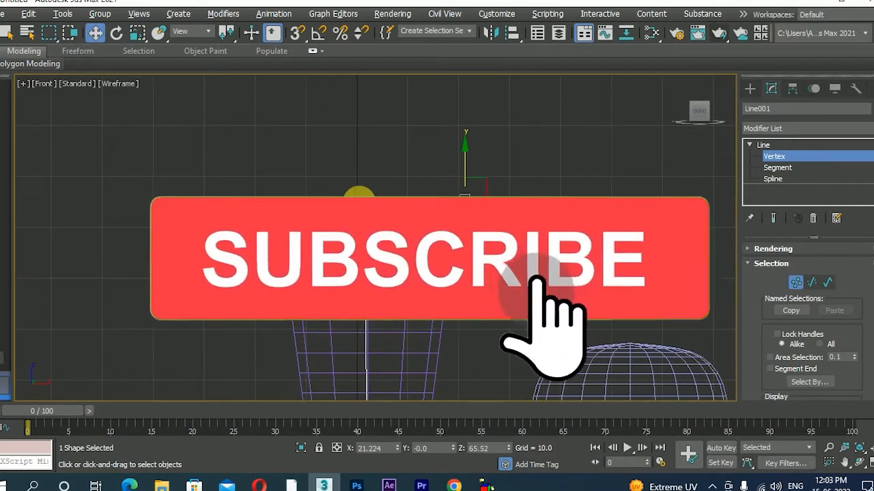
# - Reposition the straw's upper bend vertices into a rounder curve and raise the vertex just above the lid slightly
pyautogui.moveTo(364, 205); pyautogui.dragTo(423, 235)
pyautogui.moveTo(481, 191); pyautogui.dragTo(420, 202)
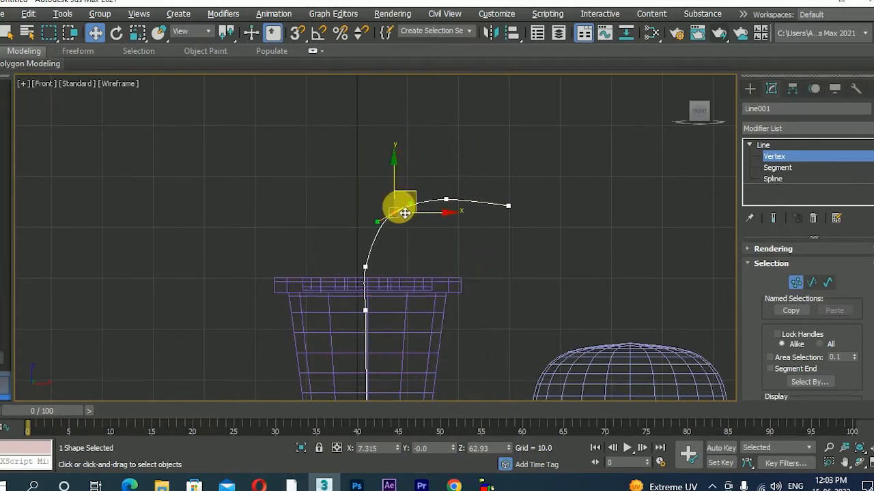
pyautogui.click(365, 267)
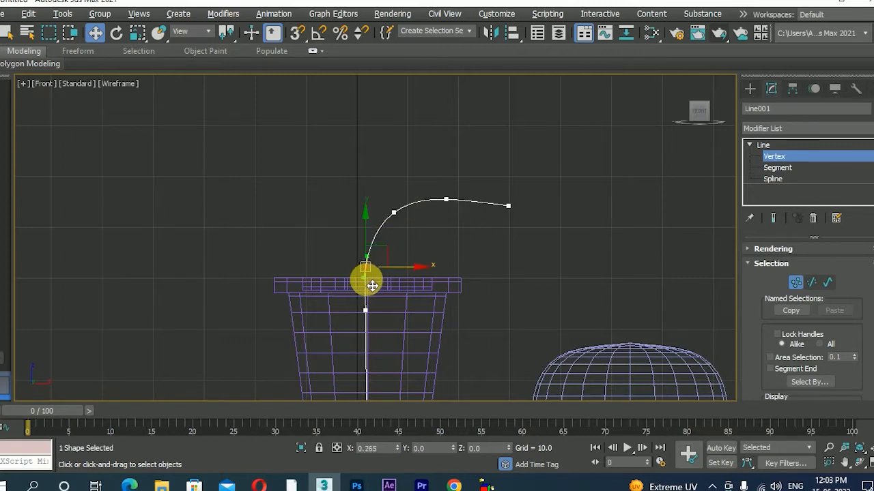
pyautogui.moveTo(370, 286)
pyautogui.mouseDown()
pyautogui.moveTo(367, 251)
pyautogui.moveTo(380, 279)
pyautogui.mouseUp()
pyautogui.click(362, 229)
pyautogui.click(359, 236)
pyautogui.moveTo(354, 242); pyautogui.dragTo(378, 275)
# - Raise the straw's end vertex and lift the vertex beside it to Z about 67.07
pyautogui.click(449, 201)
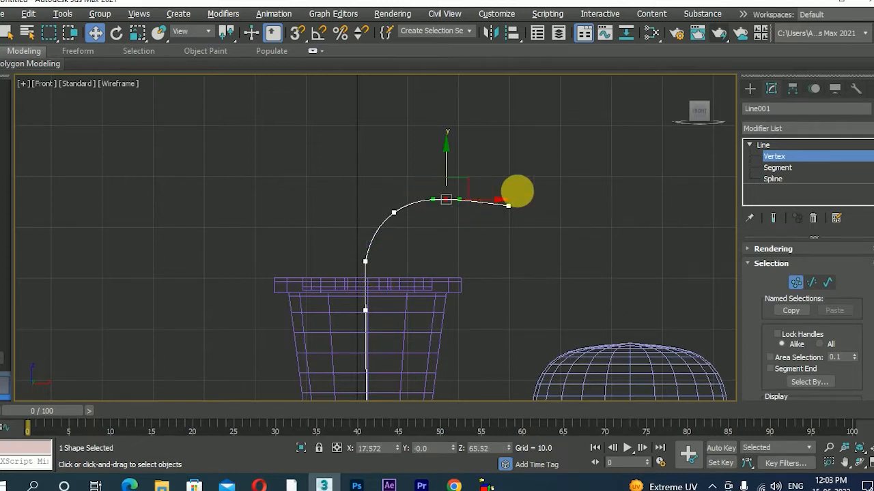
pyautogui.moveTo(503, 212); pyautogui.dragTo(504, 206)
pyautogui.click(445, 198)
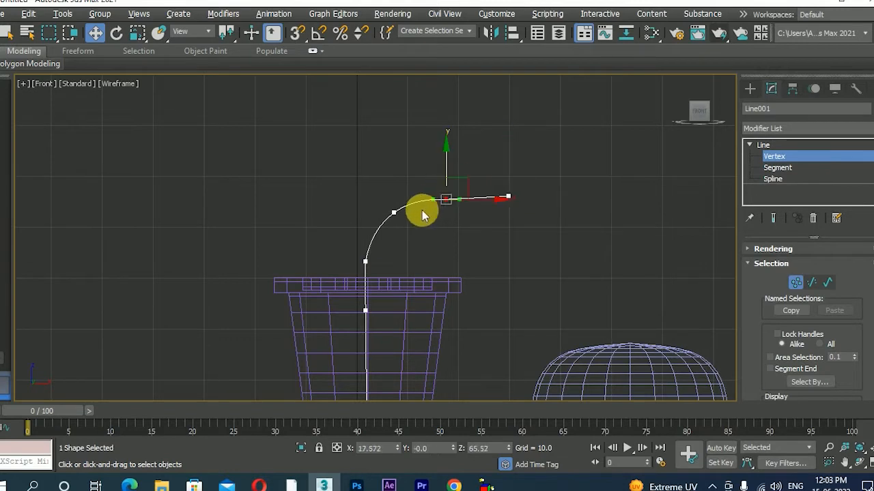
pyautogui.moveTo(449, 180); pyautogui.dragTo(449, 172)
# - Convert the two lower bend vertices above the lid to Smooth and shift the lower one to X about 2.5
pyautogui.moveTo(439, 248); pyautogui.dragTo(436, 206, button='middle')
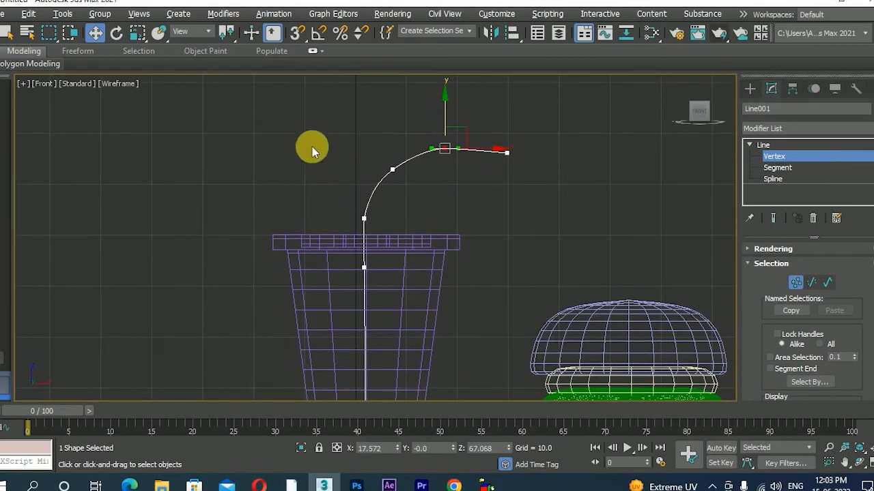
pyautogui.moveTo(311, 146); pyautogui.dragTo(409, 247)
pyautogui.rightClick(372, 197)
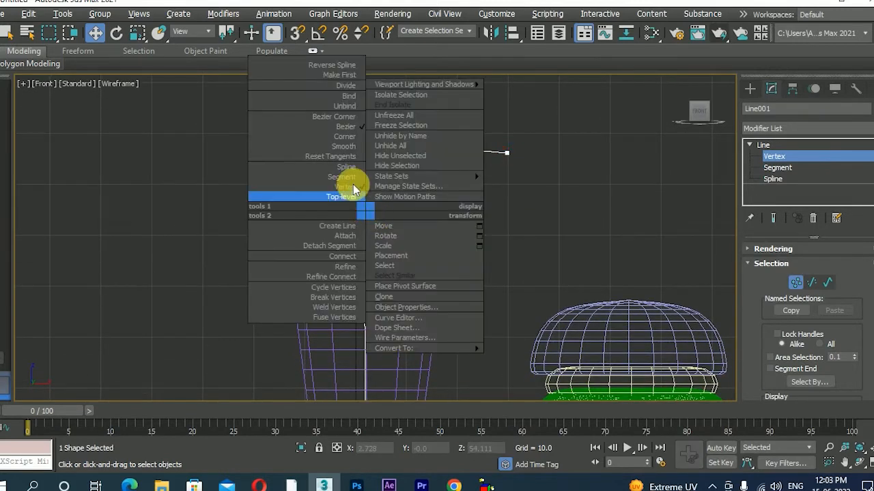
pyautogui.click(343, 146)
pyautogui.click(364, 219)
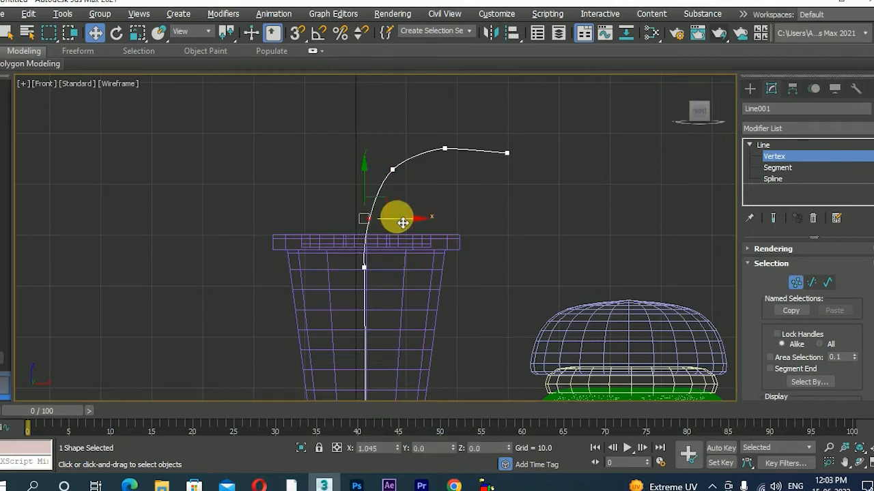
pyautogui.moveTo(399, 222); pyautogui.dragTo(403, 223)
# - Make the vertex below the cup's rim Smooth and straighten it over the stem, and raise the vertex above the lid to Z about 55.4
pyautogui.moveTo(349, 278); pyautogui.dragTo(347, 279)
pyautogui.rightClick(368, 264)
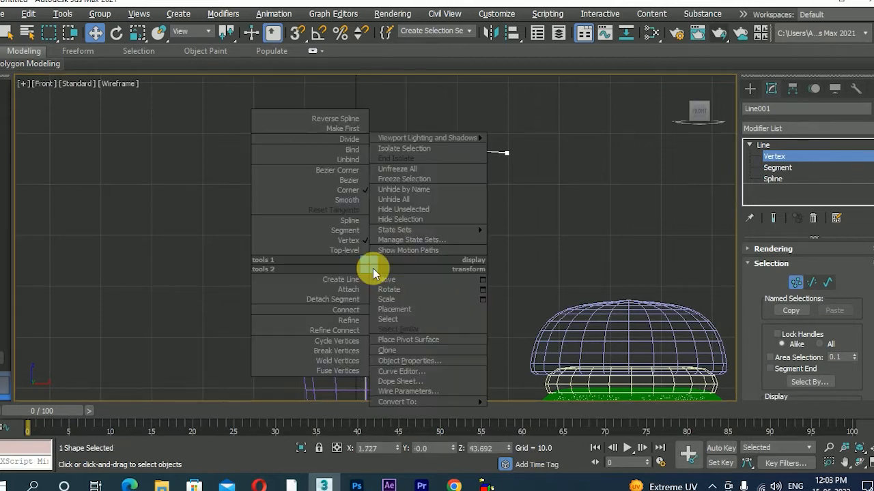
pyautogui.click(349, 202)
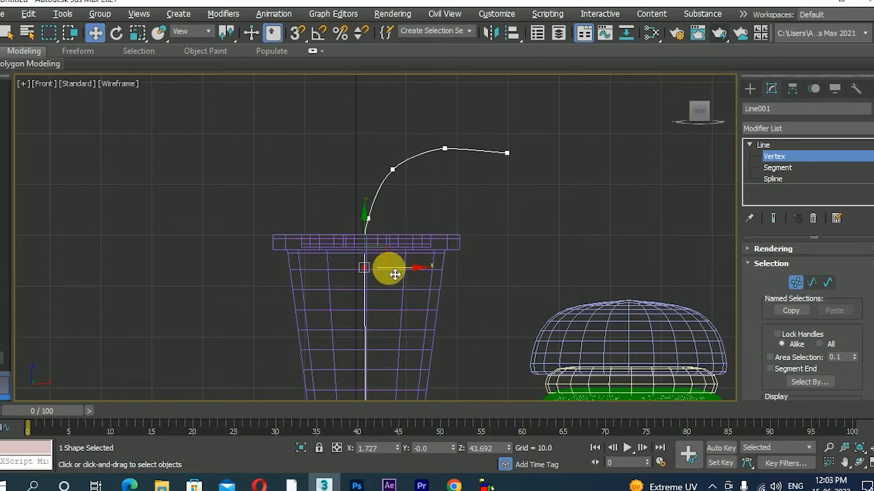
pyautogui.click(367, 217)
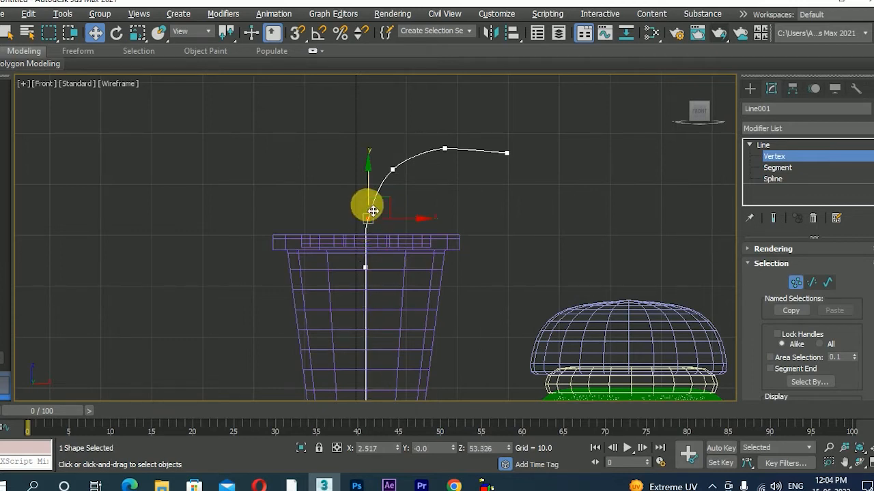
pyautogui.moveTo(371, 188); pyautogui.dragTo(372, 187)
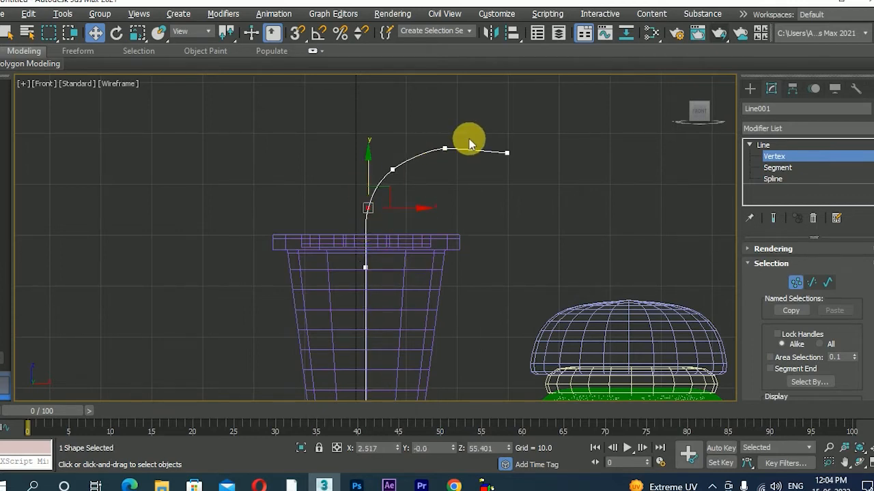
# - Raise the straw's end vertex to Z about 67.18, and make its neighbouring vertex Smooth and shift it to X about 16.78
pyautogui.moveTo(491, 138); pyautogui.dragTo(536, 186)
pyautogui.moveTo(513, 129); pyautogui.dragTo(513, 124)
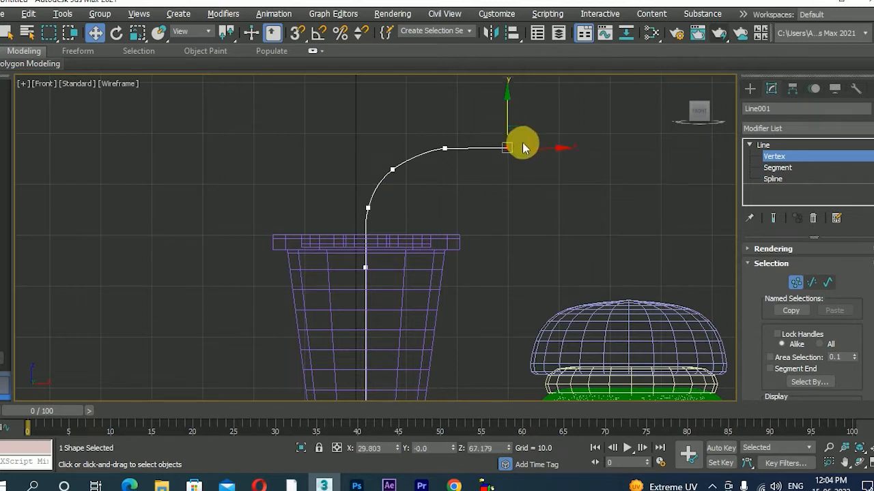
pyautogui.rightClick(445, 152)
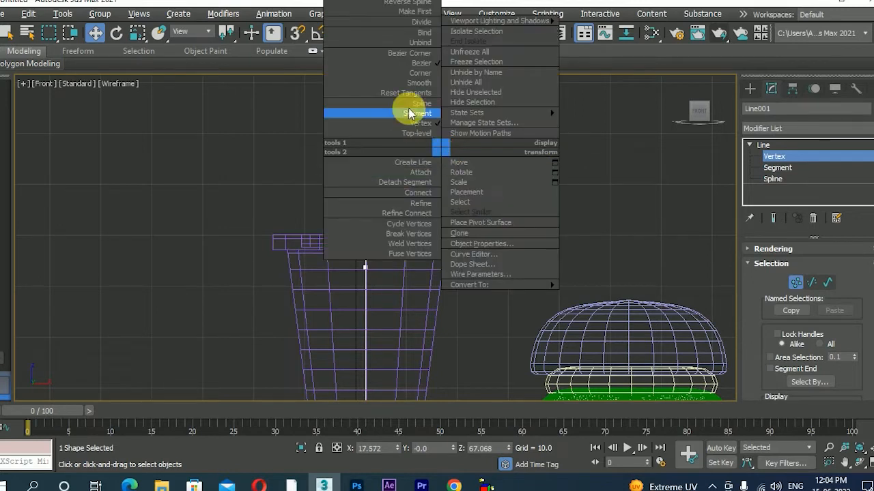
pyautogui.click(415, 80)
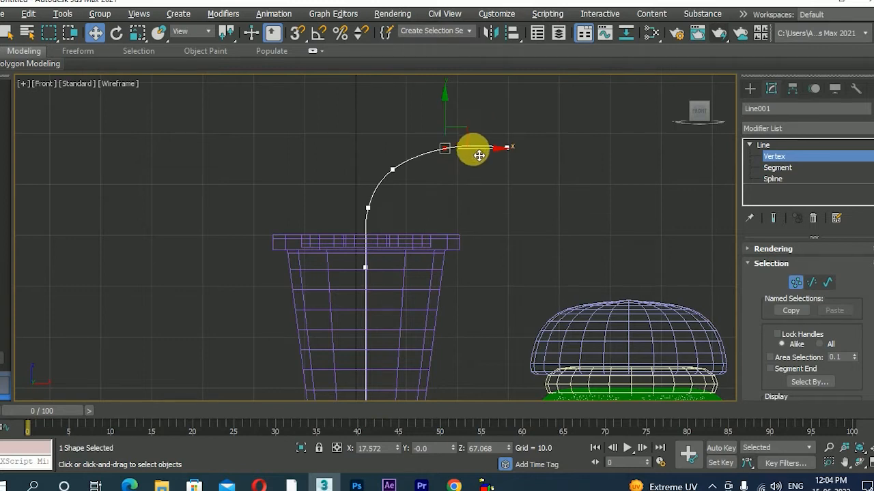
pyautogui.moveTo(470, 150); pyautogui.dragTo(466, 150)
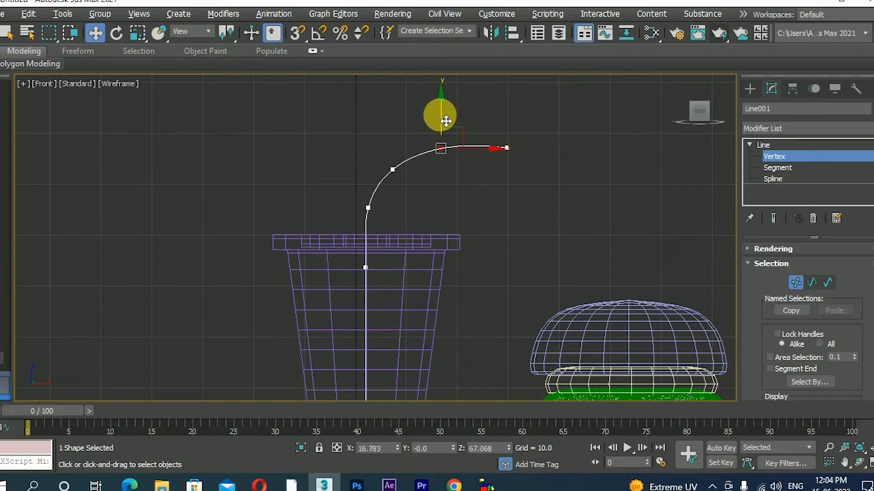
# - Return to the whole line and enable its rendered thickness in both the renderer and the viewport
pyautogui.click(762, 145)
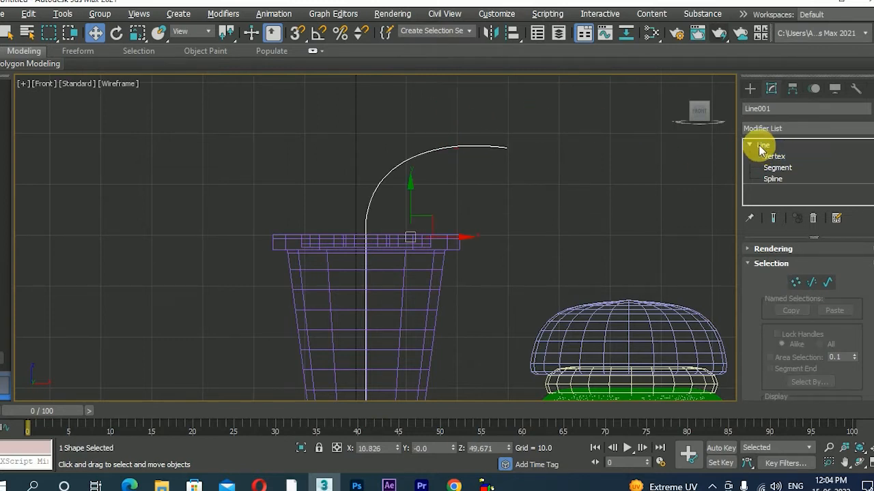
pyautogui.click(773, 249)
pyautogui.scroll(-3, 776, 257)
pyautogui.scroll(3, 782, 273)
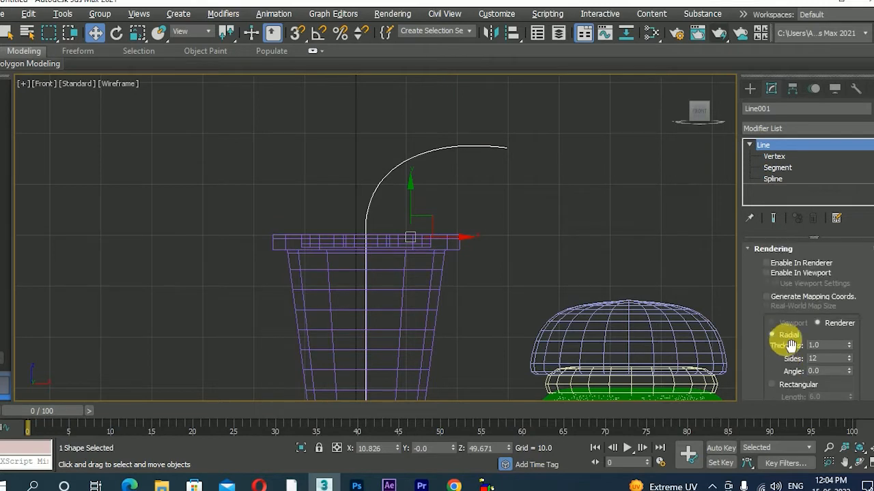
pyautogui.click(767, 273)
pyautogui.hotkey('alt', 'w')
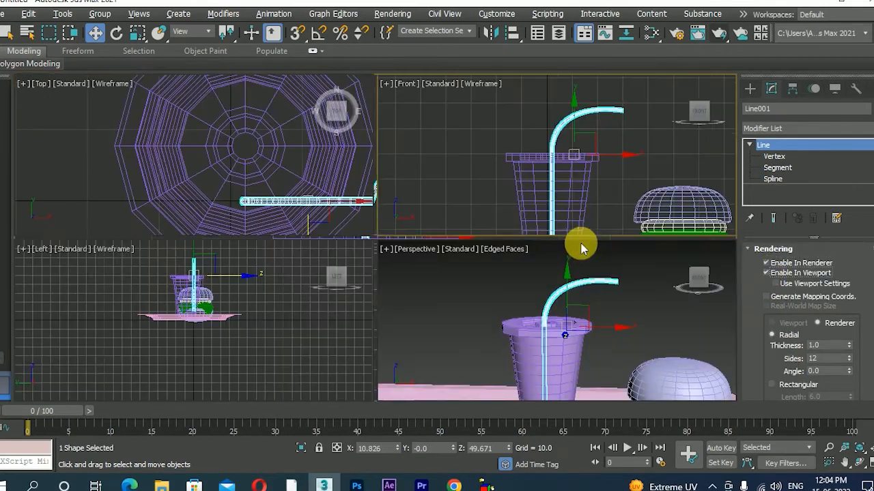
# - Set the straw's radial thickness to 1.92 and move it along Y to about 7.76, into the centre of the cup's lid
pyautogui.hotkey('alt', 'w')
pyautogui.keyDown('alt'); pyautogui.moveTo(478, 267); pyautogui.dragTo(439, 259, button='middle'); pyautogui.keyUp('alt')
pyautogui.moveTo(850, 345); pyautogui.dragTo(832, 289)
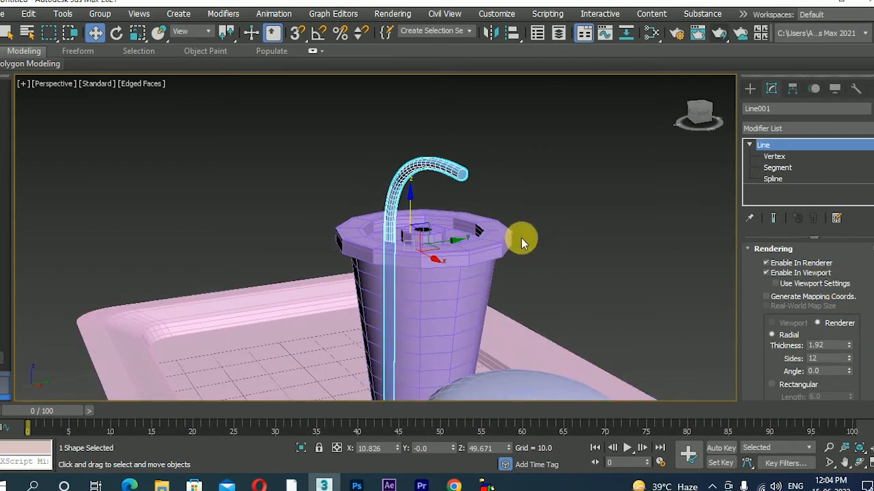
pyautogui.moveTo(452, 242); pyautogui.dragTo(492, 245)
# - Increase the straw's radial thickness to 2.803
pyautogui.moveTo(484, 243)
pyautogui.keyDown('alt'); pyautogui.mouseDown(button='middle')
pyautogui.moveTo(528, 209)
pyautogui.moveTo(509, 209)
pyautogui.moveTo(507, 221)
pyautogui.moveTo(489, 227)
pyautogui.mouseUp(button='middle'); pyautogui.keyUp('alt')
pyautogui.scroll(2, 505, 218)
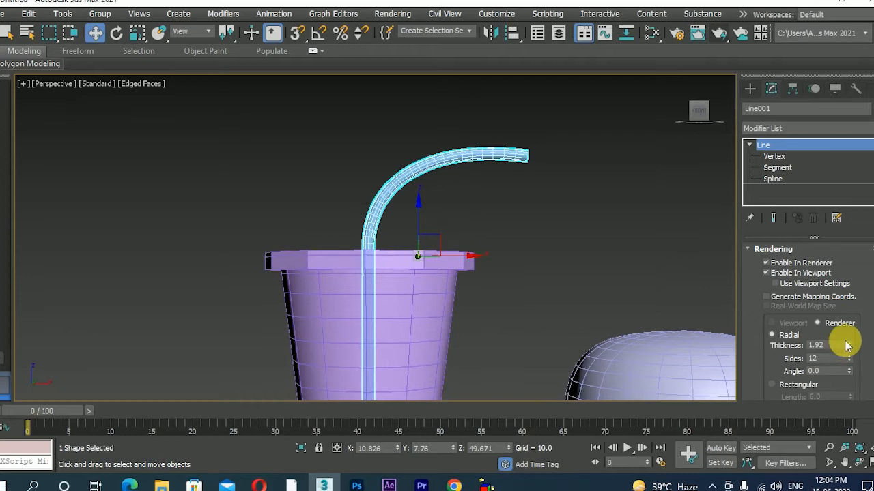
pyautogui.moveTo(851, 346); pyautogui.dragTo(846, 320)
pyautogui.moveTo(774, 358); pyautogui.dragTo(766, 318)
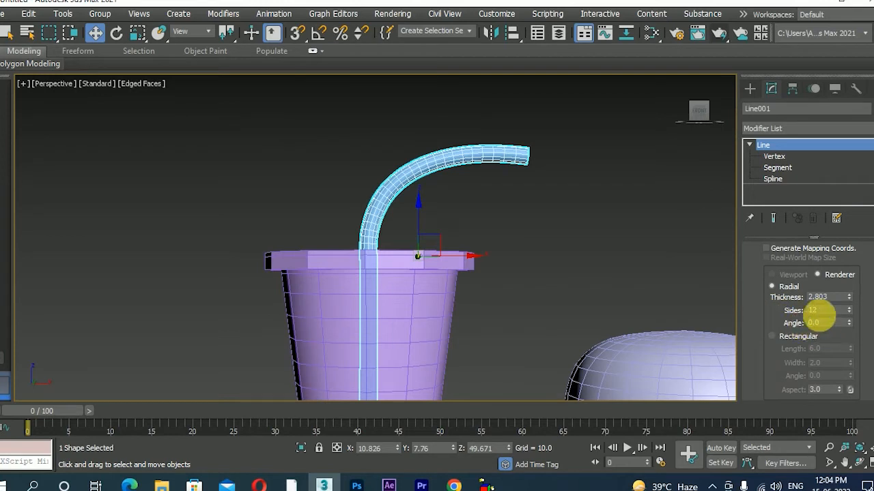
# - Convert the straw line to an Editable Poly
pyautogui.keyDown('alt'); pyautogui.moveTo(655, 273); pyautogui.dragTo(505, 181, button='middle'); pyautogui.keyUp('alt')
pyautogui.rightClick(419, 135)
pyautogui.moveTo(503, 273)
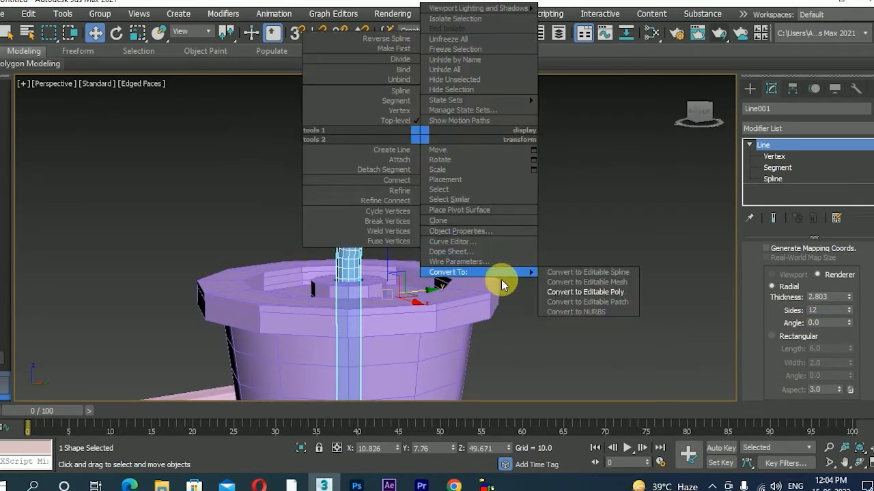
pyautogui.click(586, 292)
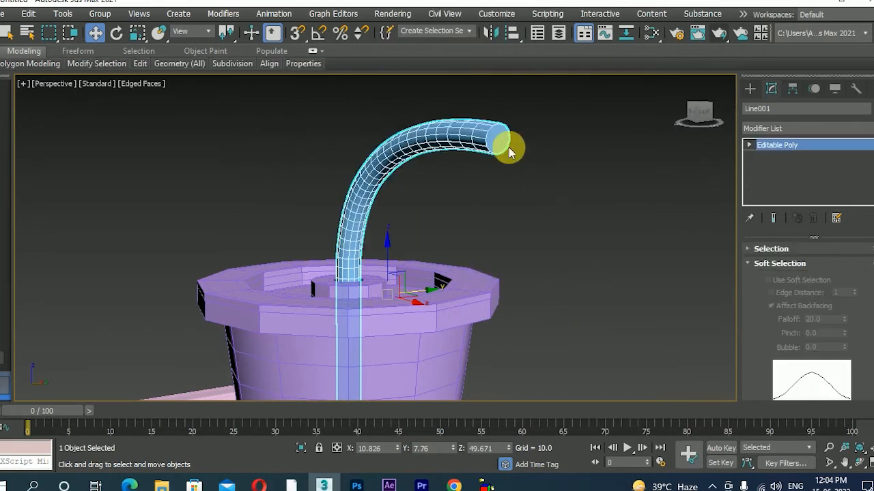
# - Delete the end-cap polygon at the straw's upper tip so the tube is open
pyautogui.press('4')
pyautogui.click(499, 140)
pyautogui.keyDown('alt'); pyautogui.moveTo(505, 170); pyautogui.dragTo(479, 208, button='middle'); pyautogui.keyUp('alt')
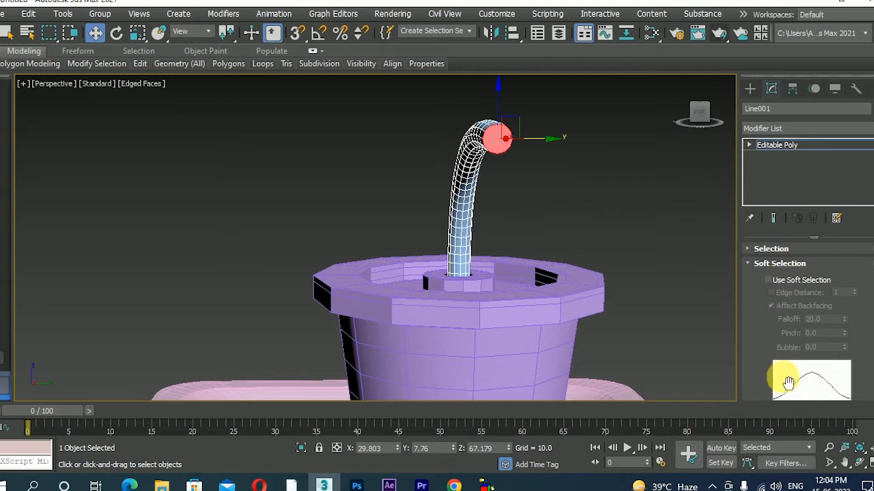
pyautogui.moveTo(765, 380); pyautogui.dragTo(764, 262)
pyautogui.scroll(-5, 760, 293)
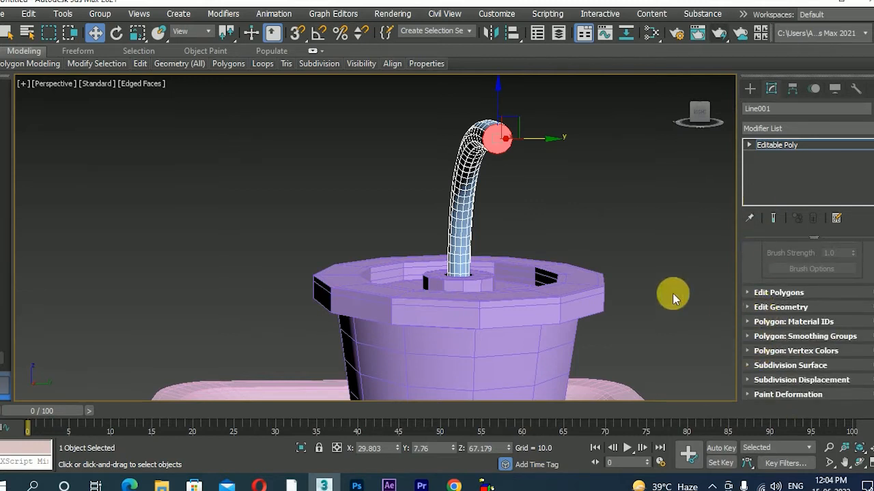
pyautogui.keyDown('alt'); pyautogui.moveTo(497, 171); pyautogui.dragTo(501, 141, button='middle'); pyautogui.keyUp('alt')
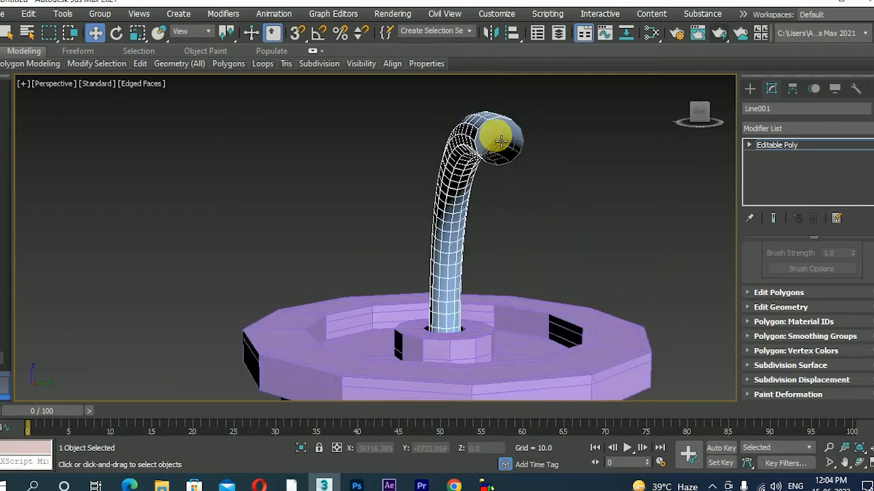
# - Extend the border of the straw's open tip inward by scaling a copy to about 61 percent, forming the rim thickness
pyautogui.press('3')
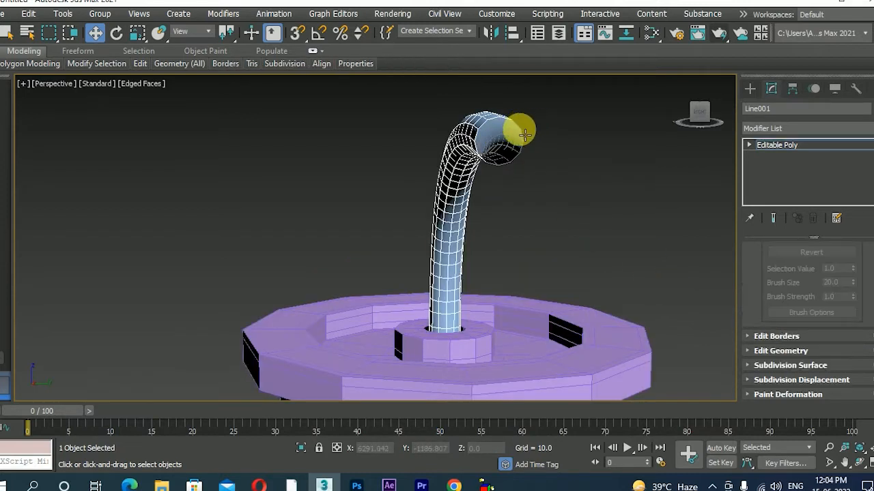
pyautogui.click(517, 131)
pyautogui.press('r')
pyautogui.keyDown('shift'); pyautogui.moveTo(504, 150); pyautogui.dragTo(471, 185); pyautogui.keyUp('shift')
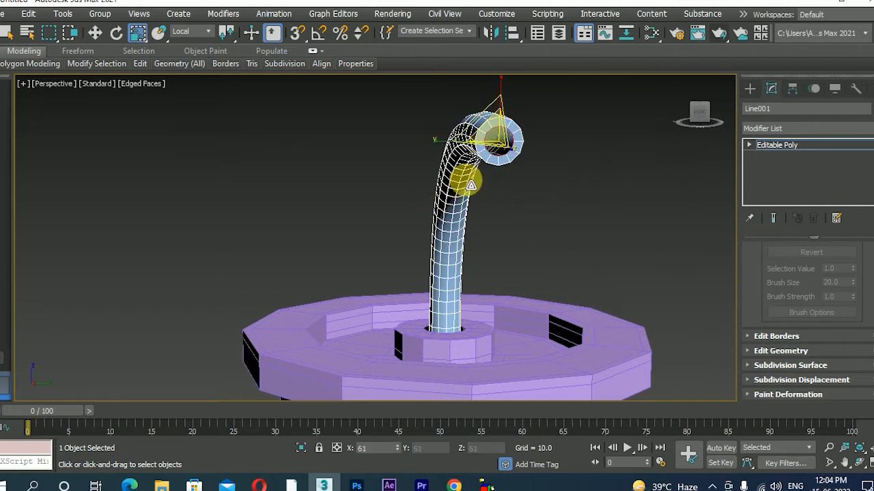
# - Extrude the inner rim border back into the straw along X to about 27.04 to form an inner wall
pyautogui.press('w')
pyautogui.scroll(1, 522, 196)
pyautogui.keyDown('alt'); pyautogui.moveTo(522, 196); pyautogui.dragTo(528, 134, button='middle'); pyautogui.keyUp('alt')
pyautogui.press('w')
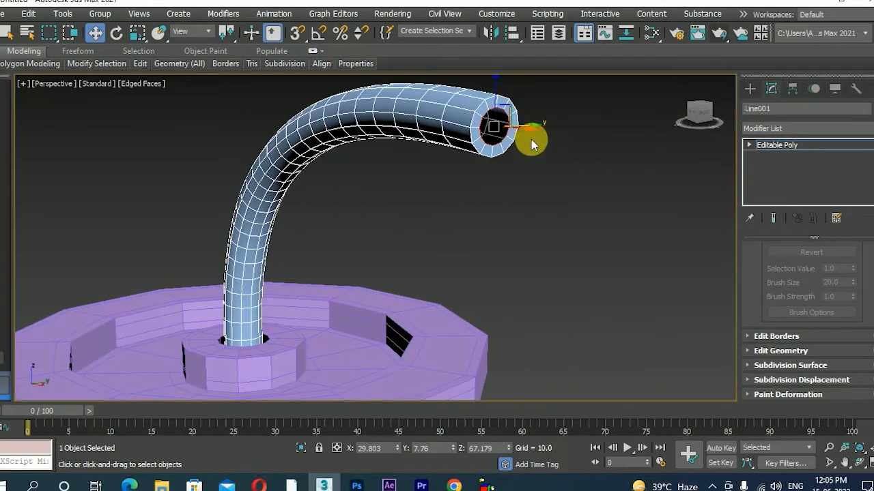
pyautogui.moveTo(519, 134); pyautogui.dragTo(465, 130)
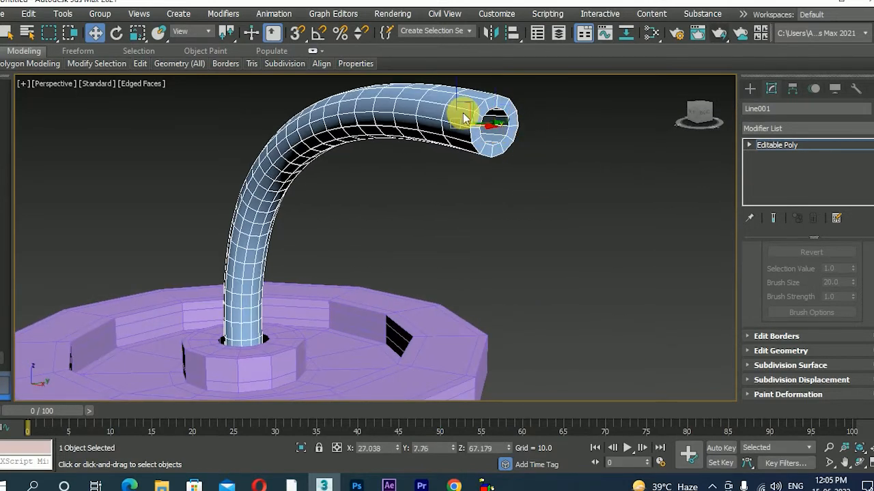
pyautogui.click(502, 218)
# - Insert additional edge loops between the existing rings along the lower bend of the straw with Swift Loop
pyautogui.scroll(-6, 499, 220)
pyautogui.keyDown('alt'); pyautogui.moveTo(495, 221); pyautogui.dragTo(389, 237, button='middle'); pyautogui.keyUp('alt')
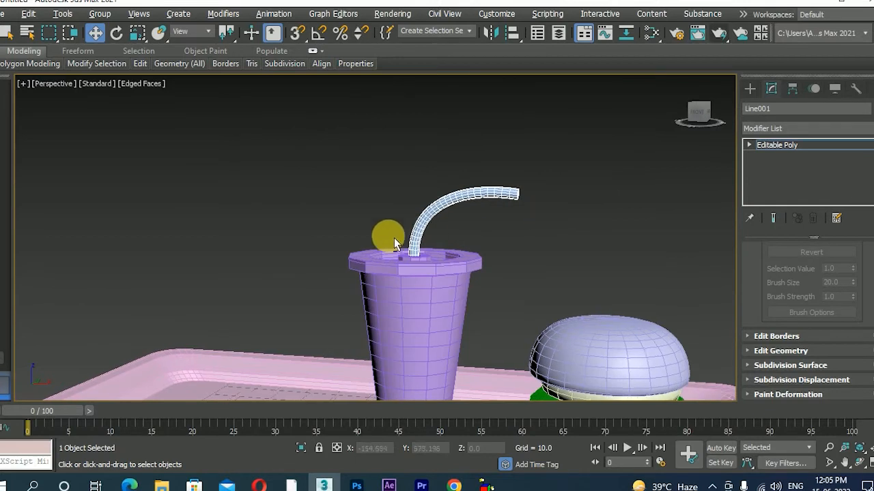
pyautogui.scroll(6, 389, 237)
pyautogui.scroll(3, 439, 248)
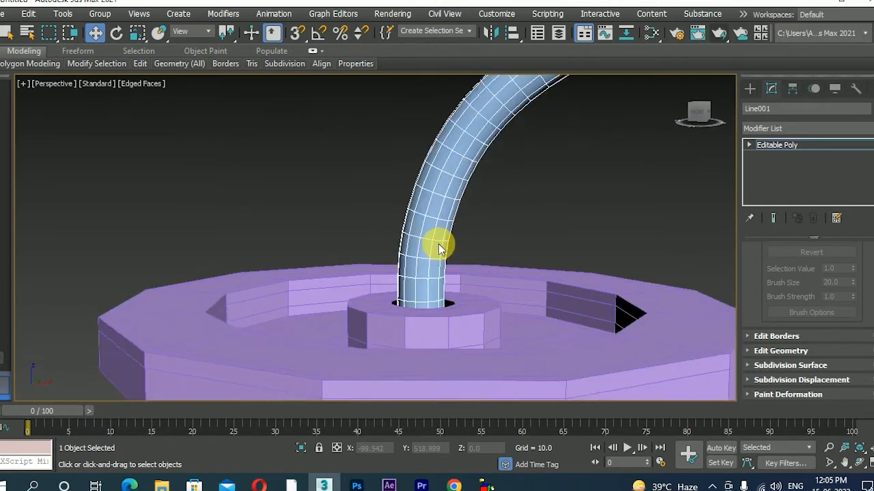
pyautogui.keyDown('alt'); pyautogui.moveTo(439, 248); pyautogui.dragTo(416, 250, button='middle'); pyautogui.keyUp('alt')
pyautogui.scroll(-6, 417, 242)
pyautogui.scroll(2, 422, 245)
pyautogui.scroll(2, 421, 244)
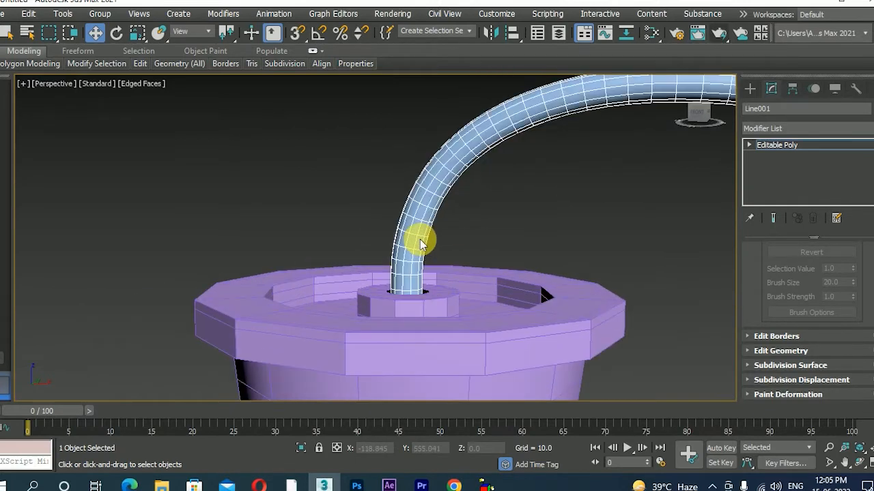
pyautogui.moveTo(140, 62)
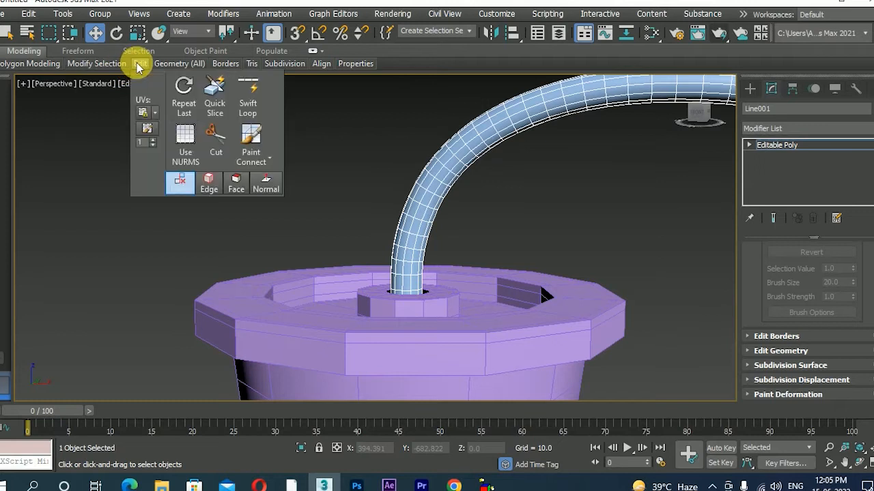
pyautogui.click(249, 92)
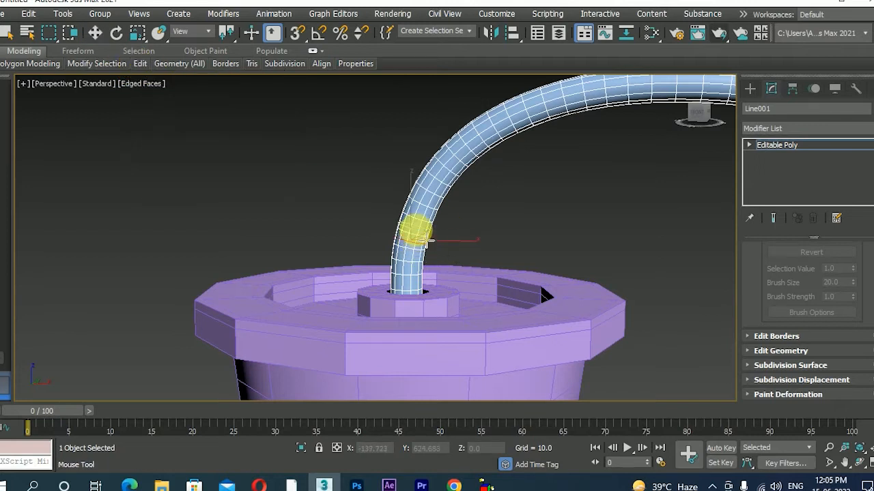
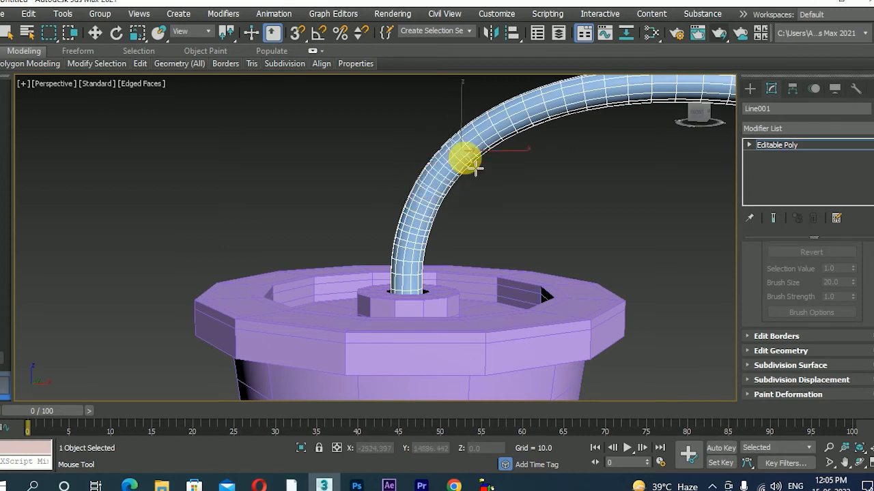
pyautogui.click(503, 130)
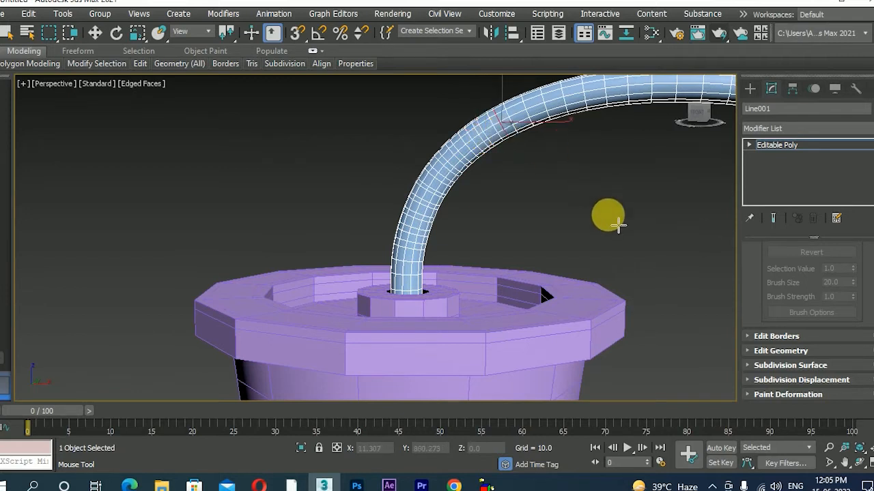
pyautogui.rightClick(617, 225)
# - Select every second edge ring along the densely segmented bend of the straw
pyautogui.scroll(4, 358, 226)
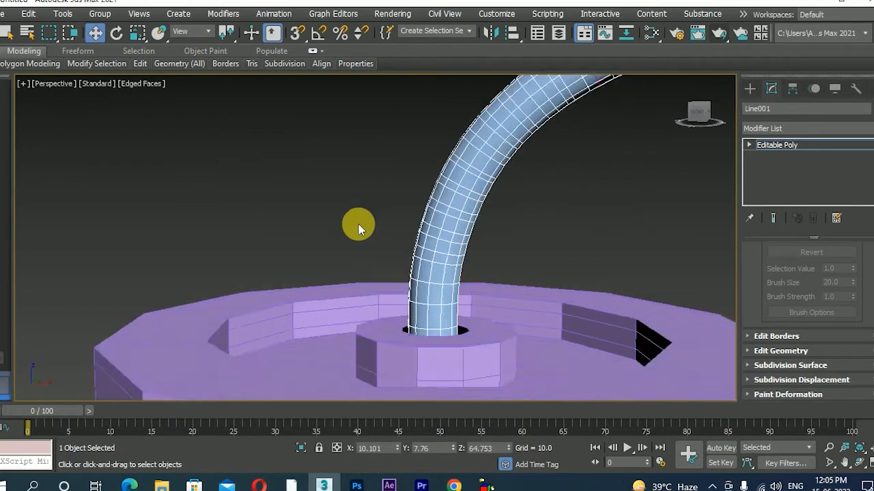
pyautogui.moveTo(489, 307); pyautogui.dragTo(418, 326, button='middle')
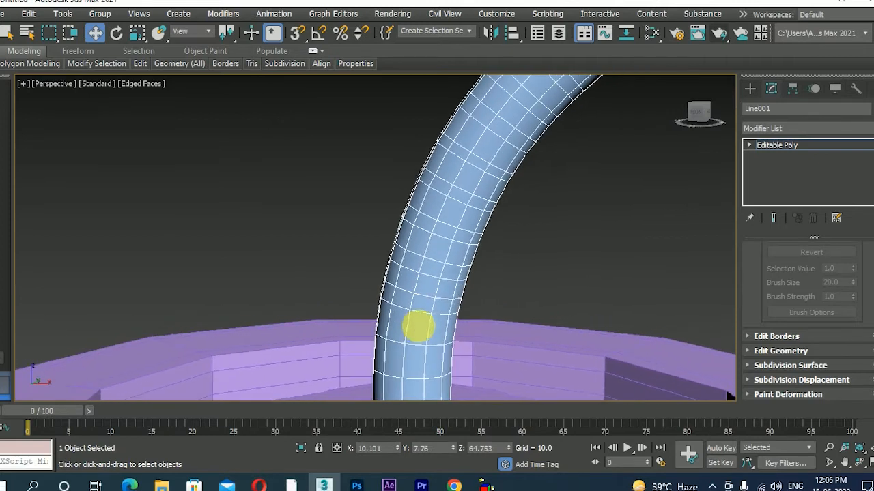
pyautogui.press('2')
pyautogui.doubleClick(430, 287)
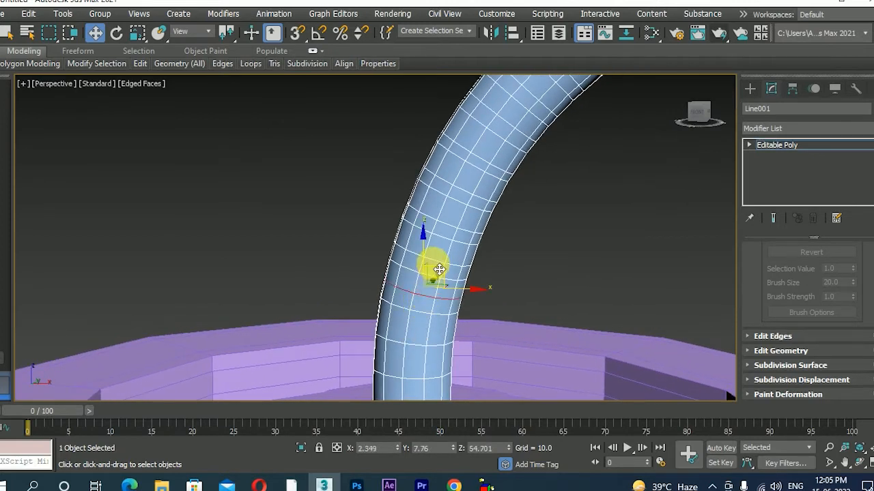
pyautogui.moveTo(439, 266); pyautogui.dragTo(449, 231)
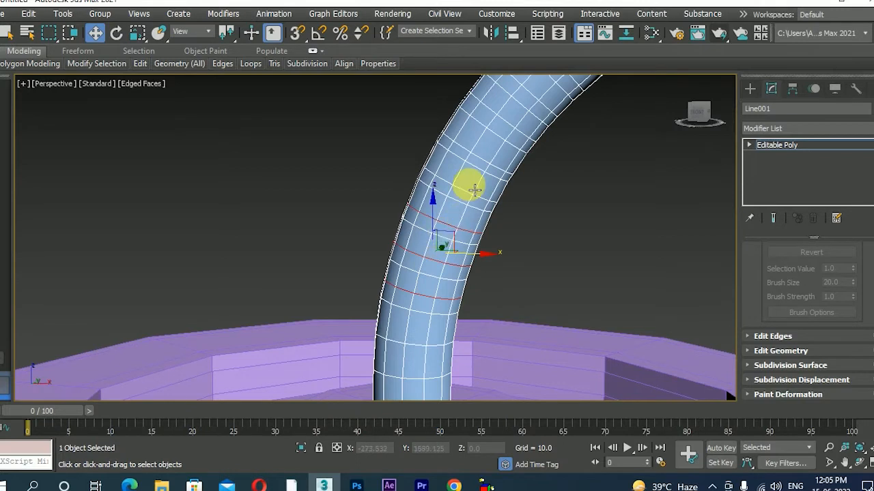
pyautogui.moveTo(468, 197); pyautogui.dragTo(486, 167)
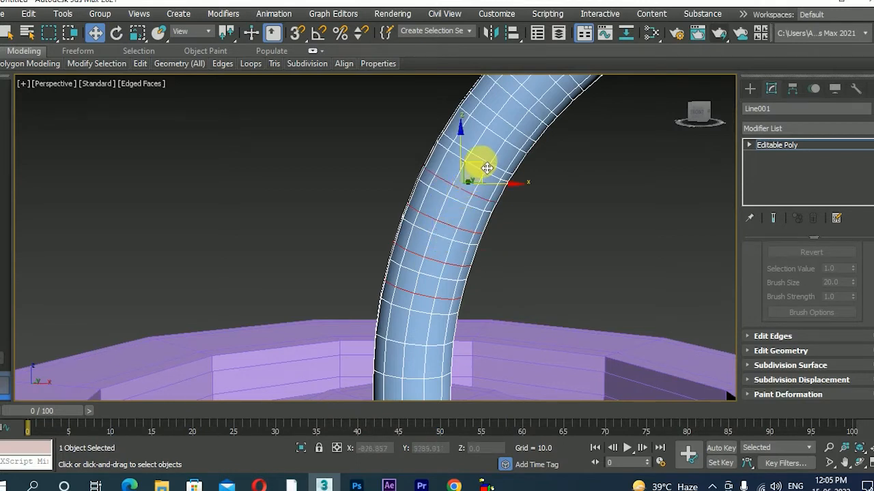
pyautogui.moveTo(502, 188); pyautogui.dragTo(451, 246, button='middle')
pyautogui.moveTo(460, 193); pyautogui.dragTo(523, 156)
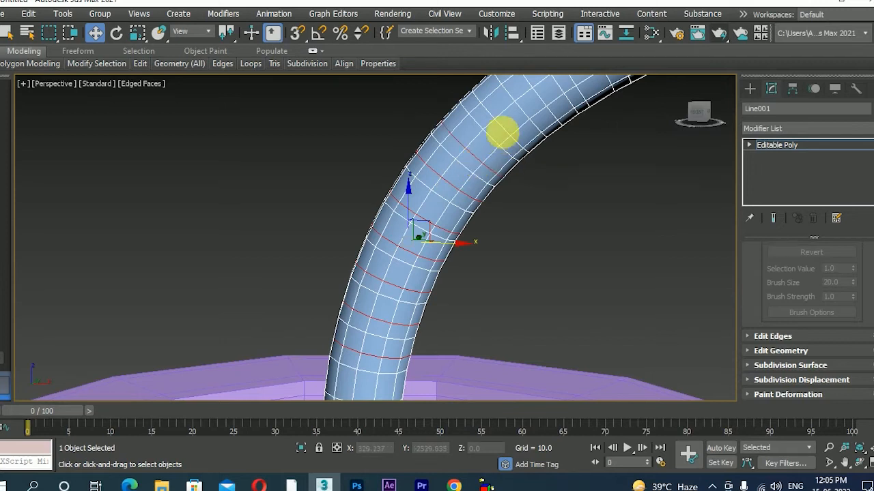
pyautogui.moveTo(509, 137); pyautogui.dragTo(507, 253, button='middle')
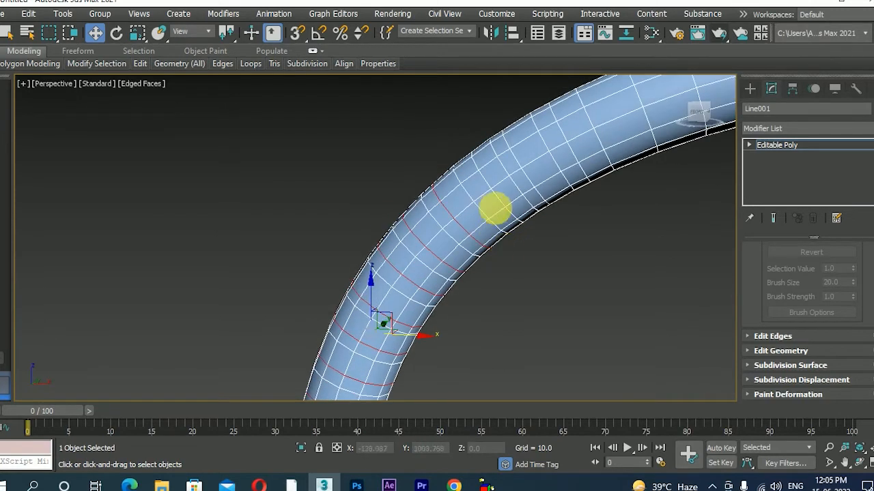
pyautogui.moveTo(505, 207); pyautogui.dragTo(570, 154)
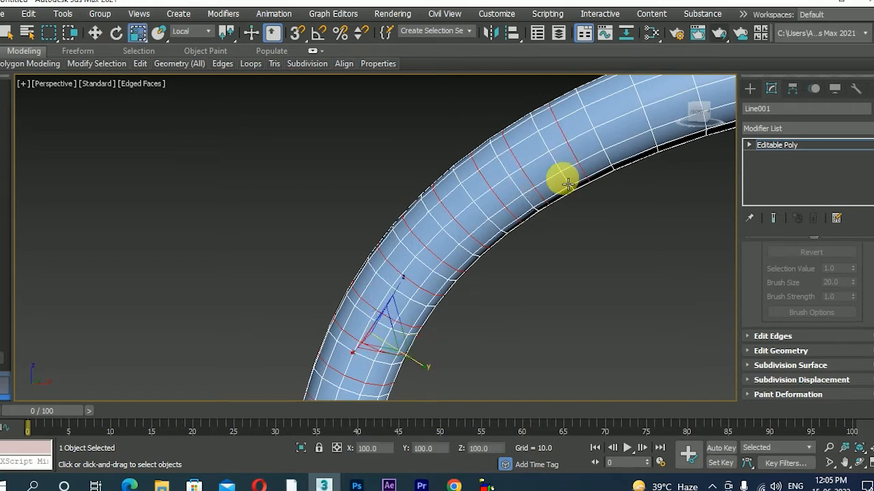
# - Scale the selected edge rings inward to form the corrugated, flexible section of the straw
pyautogui.moveTo(381, 345); pyautogui.dragTo(371, 390)
pyautogui.scroll(-5, 509, 226)
pyautogui.keyDown('alt'); pyautogui.moveTo(541, 279); pyautogui.dragTo(649, 260, button='middle'); pyautogui.keyUp('alt')
pyautogui.scroll(-3, 573, 279)
pyautogui.scroll(4, 526, 284)
pyautogui.keyDown('alt'); pyautogui.moveTo(487, 277); pyautogui.dragTo(491, 299, button='middle'); pyautogui.keyUp('alt')
pyautogui.scroll(-5, 496, 304)
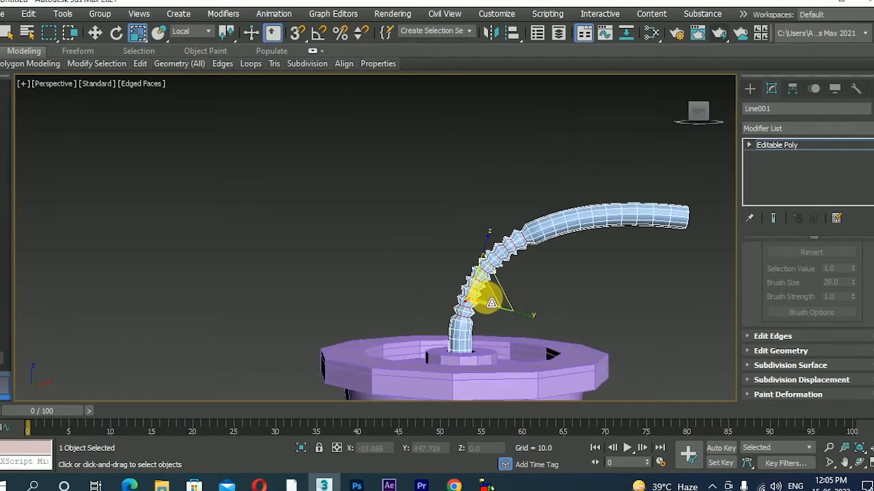
pyautogui.press('w')
# - Try a TurboSmooth modifier on the straw and remove it again
pyautogui.scroll(-3, 611, 280)
pyautogui.keyDown('alt'); pyautogui.moveTo(612, 281); pyautogui.dragTo(523, 294, button='middle'); pyautogui.keyUp('alt')
pyautogui.scroll(5, 593, 290)
pyautogui.scroll(1, 593, 290)
pyautogui.scroll(4, 607, 290)
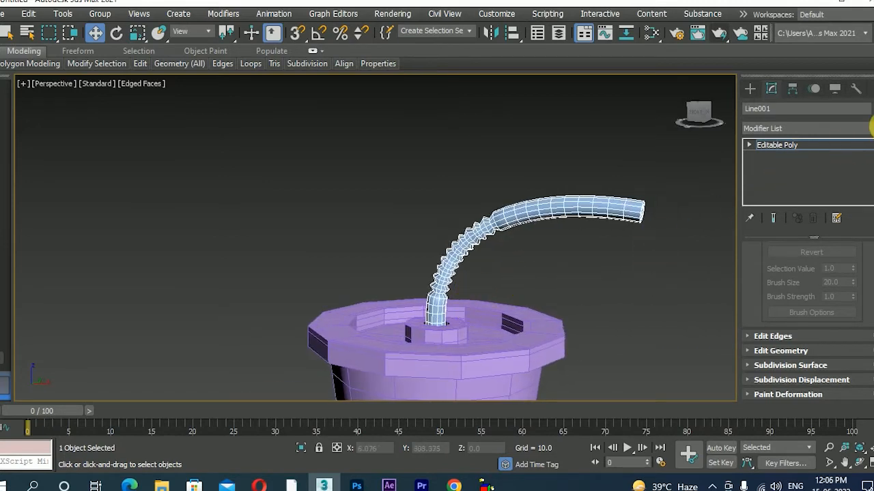
pyautogui.click(871, 129)
pyautogui.press('t')
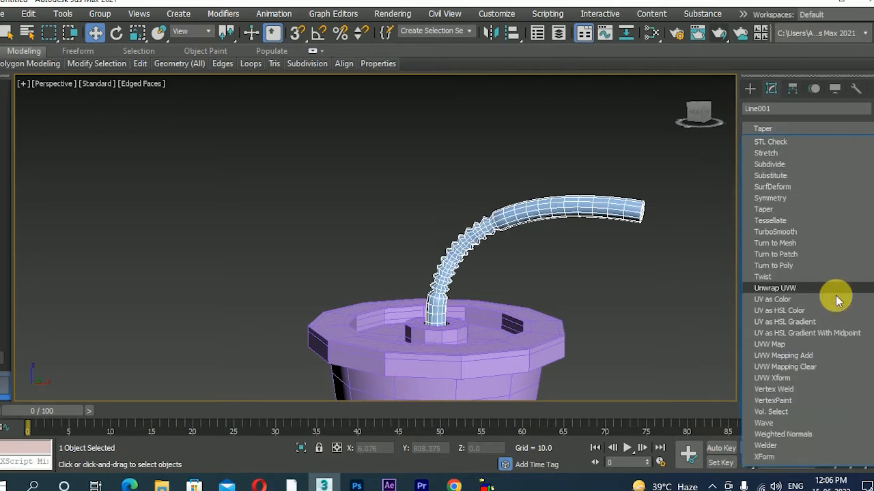
pyautogui.click(823, 231)
pyautogui.click(655, 274)
pyautogui.keyDown('alt'); pyautogui.moveTo(655, 274); pyautogui.dragTo(646, 293, button='middle'); pyautogui.keyUp('alt')
pyautogui.click(608, 280)
pyautogui.click(811, 222)
pyautogui.keyDown('alt'); pyautogui.moveTo(687, 243); pyautogui.dragTo(651, 258, button='middle'); pyautogui.keyUp('alt')
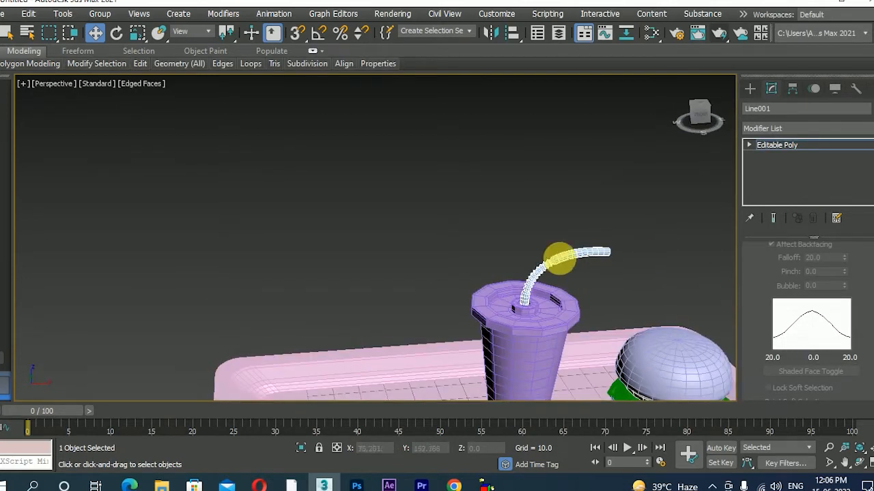
# - Create an upright box on the tray beside the cup, about 10.1 long, 55.3 wide and 48.8 high
pyautogui.scroll(-3, 560, 259)
pyautogui.scroll(5, 551, 287)
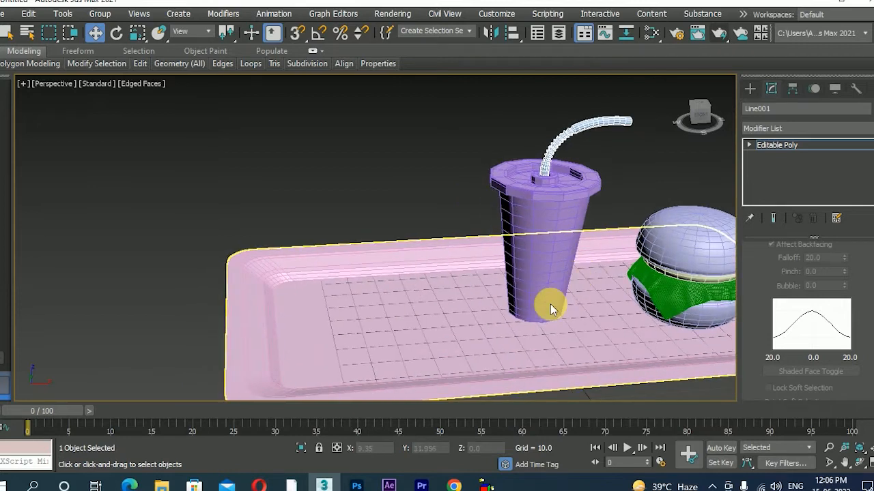
pyautogui.keyDown('alt'); pyautogui.moveTo(531, 238); pyautogui.dragTo(530, 260, button='middle'); pyautogui.keyUp('alt')
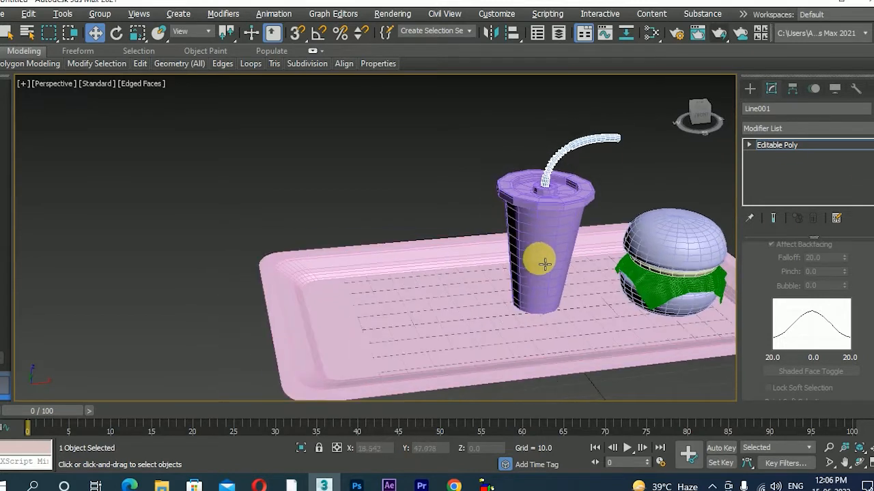
pyautogui.click(750, 89)
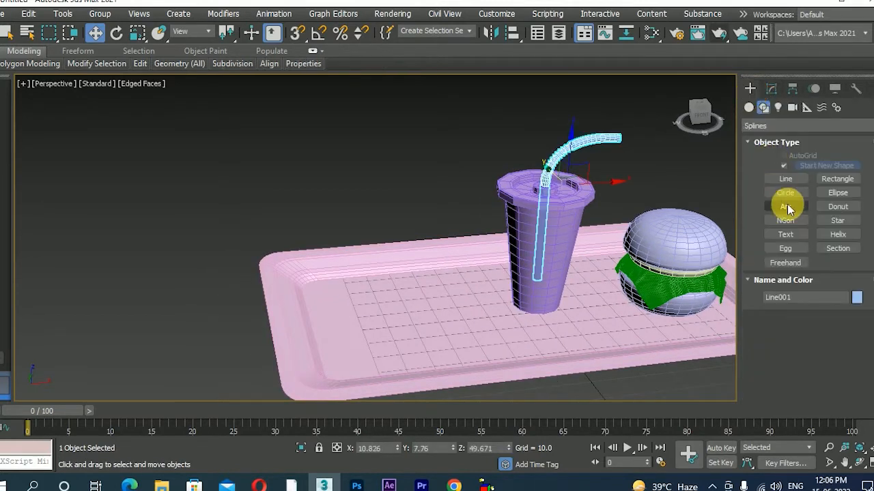
pyautogui.click(748, 107)
pyautogui.click(785, 167)
pyautogui.moveTo(329, 301); pyautogui.dragTo(472, 305)
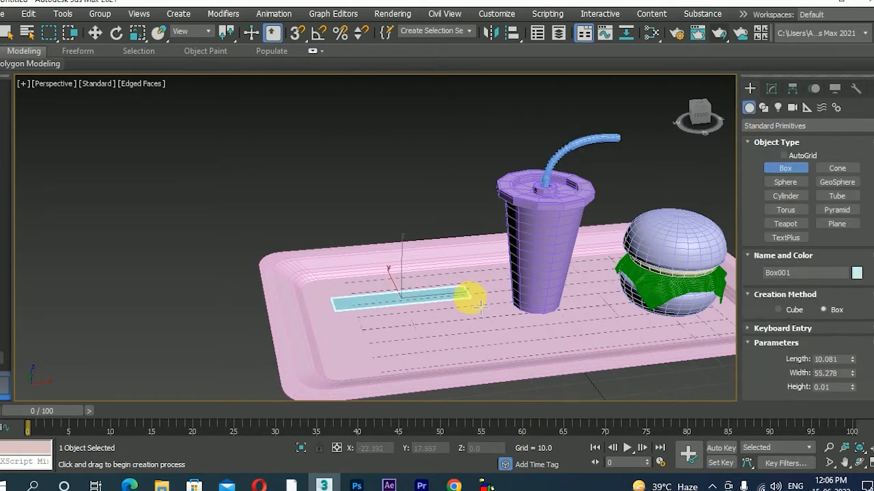
pyautogui.click(482, 199)
pyautogui.rightClick(469, 189)
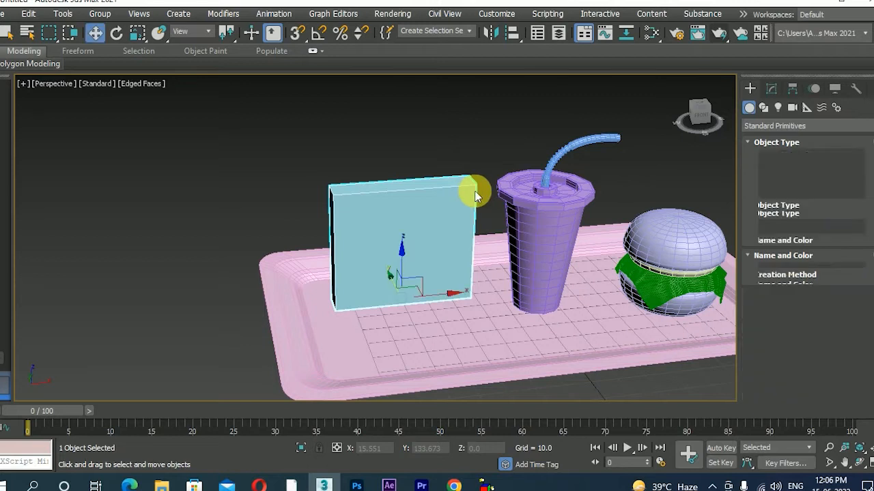
# - Set the box's segments to 2 in length, 4 in width and 3 in height
pyautogui.click(771, 88)
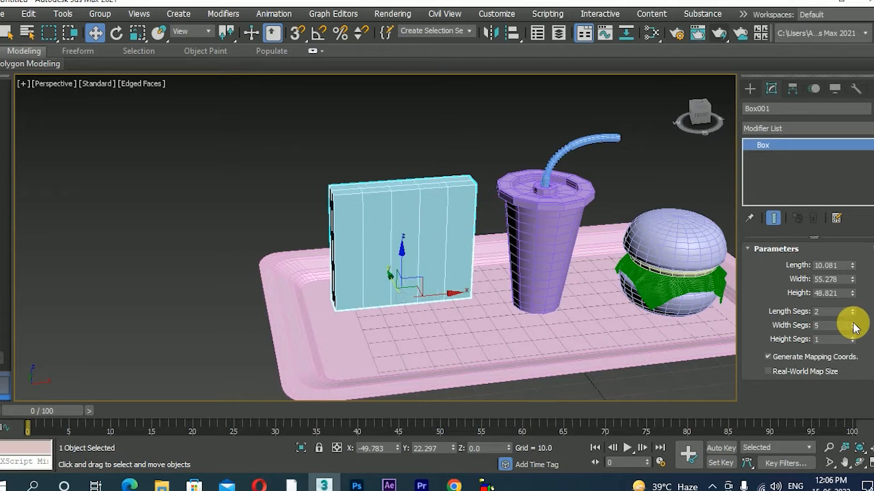
pyautogui.click(852, 328)
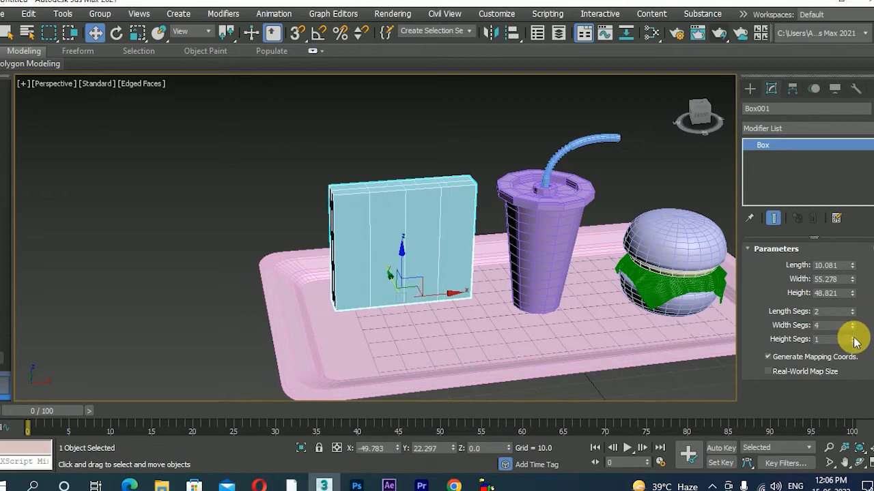
pyautogui.keyDown('alt'); pyautogui.moveTo(471, 287); pyautogui.dragTo(511, 292, button='middle'); pyautogui.keyUp('alt')
# - Apply a Taper modifier to the box with an amount of 0.29 and shift the box slightly away from the cup
pyautogui.rightClick(435, 261)
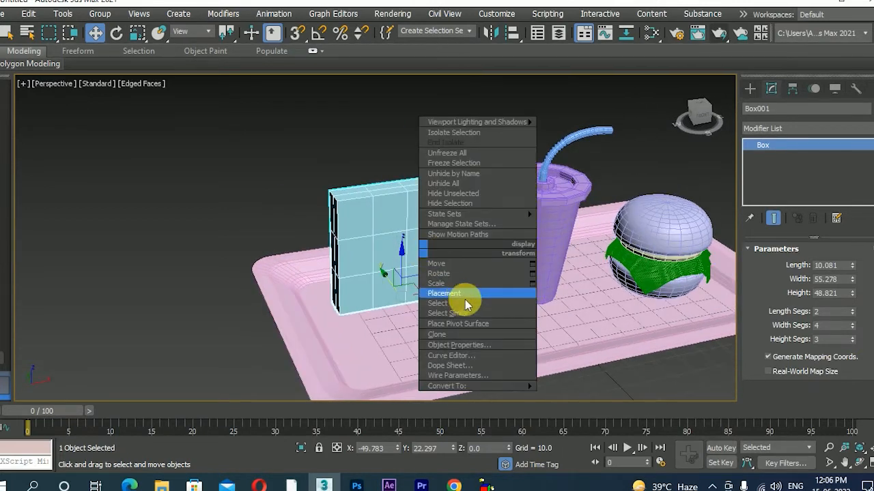
pyautogui.click(870, 128)
pyautogui.press('t')
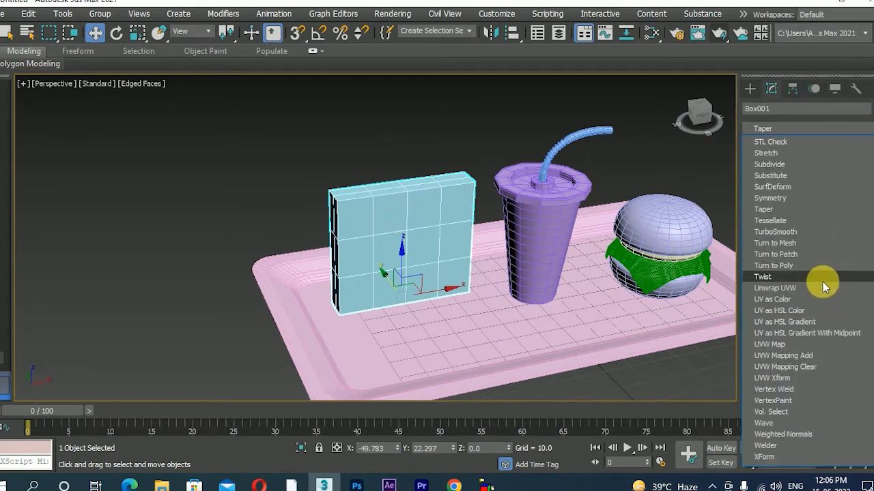
pyautogui.click(797, 208)
pyautogui.moveTo(845, 278); pyautogui.dragTo(845, 255)
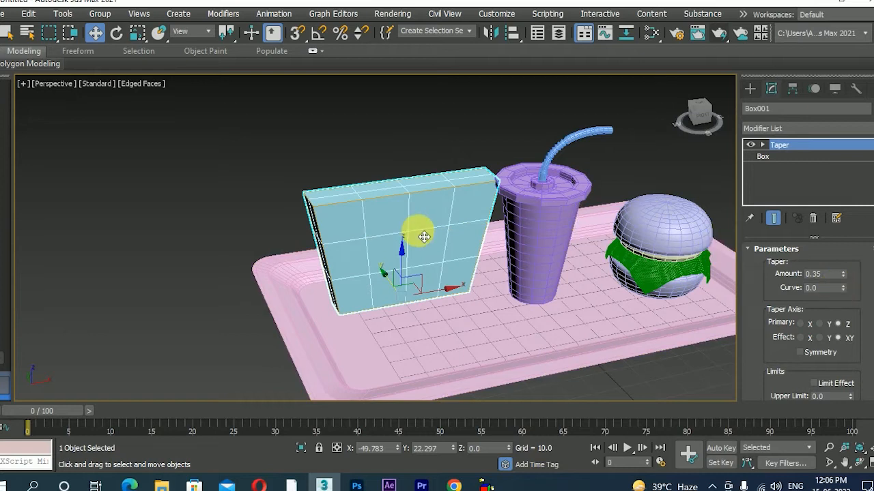
pyautogui.moveTo(450, 290); pyautogui.dragTo(435, 290)
pyautogui.keyDown('alt'); pyautogui.moveTo(435, 290); pyautogui.dragTo(461, 250, button='middle'); pyautogui.keyUp('alt')
pyautogui.moveTo(844, 275); pyautogui.dragTo(849, 282)
pyautogui.keyDown('alt'); pyautogui.moveTo(565, 278); pyautogui.dragTo(457, 277, button='middle'); pyautogui.keyUp('alt')
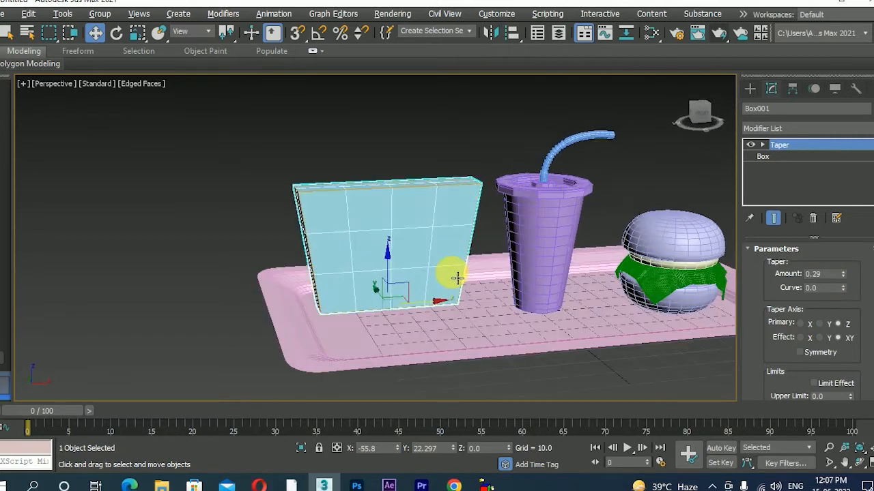
# - Convert the tapered box to an Editable Poly
pyautogui.rightClick(441, 229)
pyautogui.moveTo(546, 357)
pyautogui.click(577, 366)
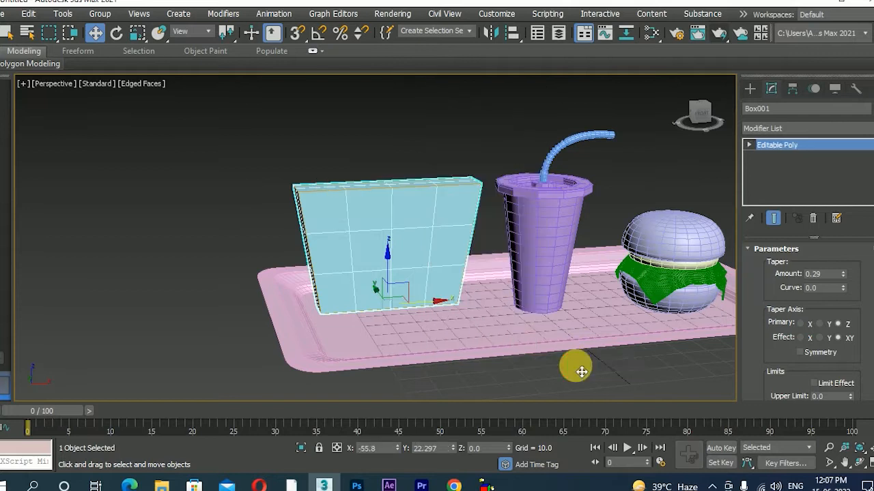
pyautogui.moveTo(387, 242)
pyautogui.keyDown('alt'); pyautogui.mouseDown(button='middle')
pyautogui.moveTo(389, 253)
pyautogui.moveTo(402, 236)
pyautogui.mouseUp(button='middle'); pyautogui.keyUp('alt')
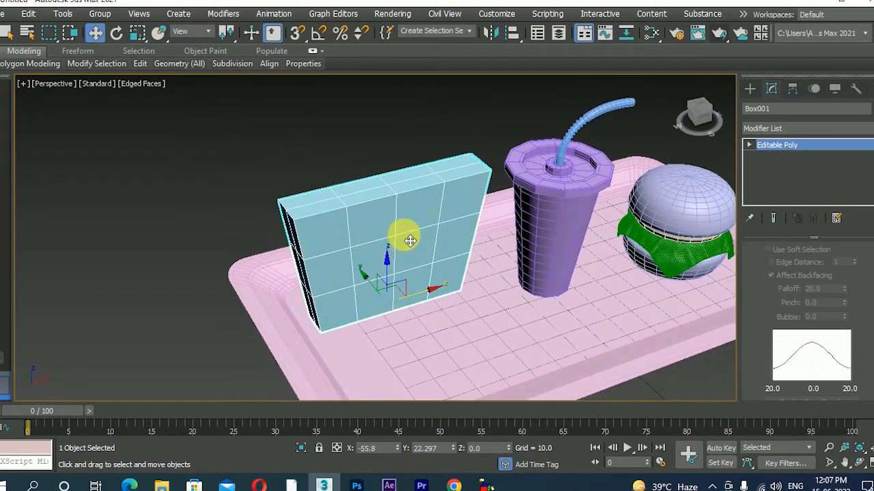
# - Select all the polygons on the box's upper face and delete them to open the container
pyautogui.press('4')
pyautogui.click(323, 206)
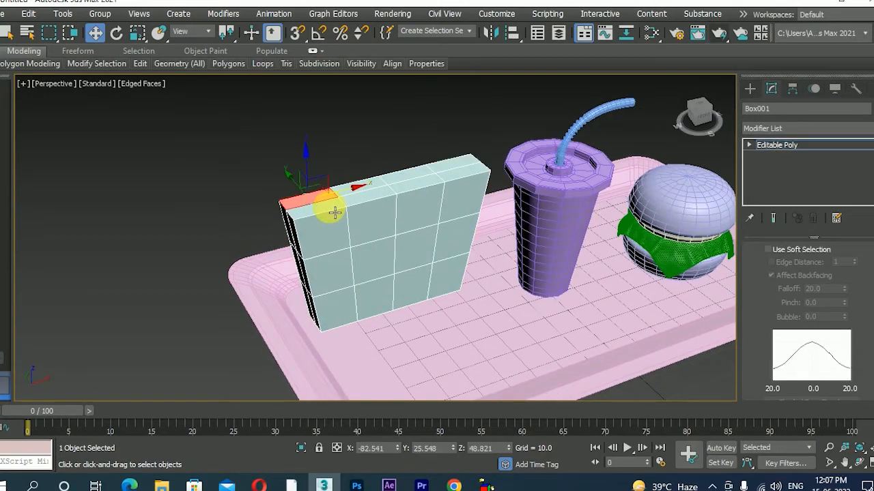
pyautogui.moveTo(334, 213); pyautogui.dragTo(367, 207)
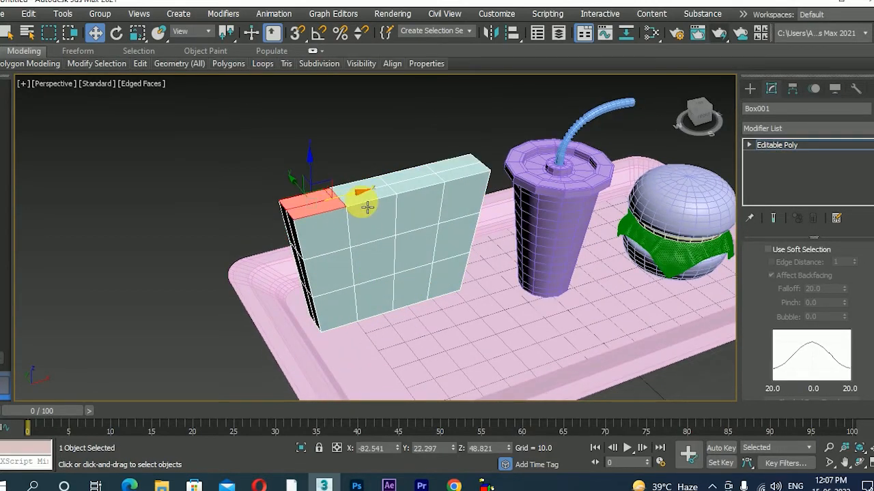
pyautogui.keyDown('ctrl'); pyautogui.click(419, 173); pyautogui.keyUp('ctrl')
pyautogui.keyDown('ctrl'); pyautogui.click(460, 166); pyautogui.keyUp('ctrl')
pyautogui.keyDown('ctrl'); pyautogui.click(466, 174); pyautogui.keyUp('ctrl')
pyautogui.keyDown('alt'); pyautogui.moveTo(464, 213); pyautogui.dragTo(566, 231, button='middle'); pyautogui.keyUp('alt')
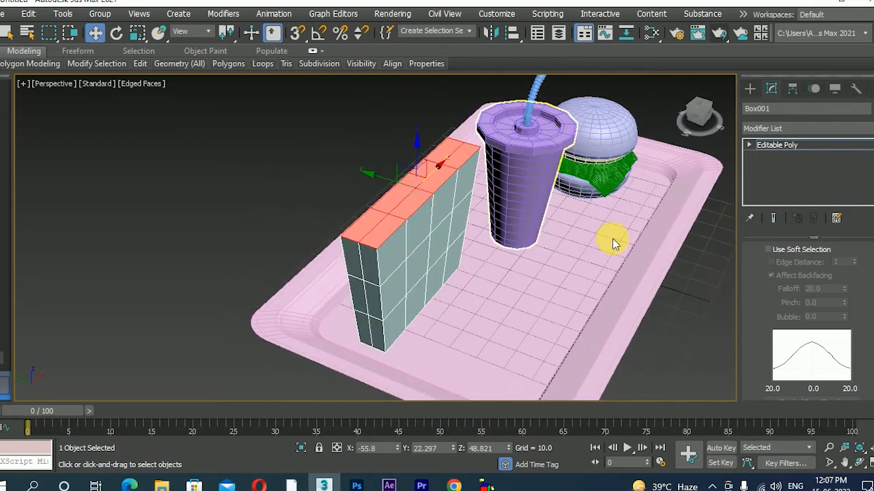
pyautogui.press('r')
pyautogui.moveTo(468, 207); pyautogui.dragTo(477, 211)
pyautogui.keyDown('alt'); pyautogui.moveTo(482, 232); pyautogui.dragTo(453, 239, button='middle'); pyautogui.keyUp('alt')
pyautogui.press('Delete')
pyautogui.keyDown('alt'); pyautogui.moveTo(404, 250); pyautogui.dragTo(357, 288, button='middle'); pyautogui.keyUp('alt')
# - Move the middle vertex columns on both narrow ends of the container outward to give the ends a pointed shape
pyautogui.press('1')
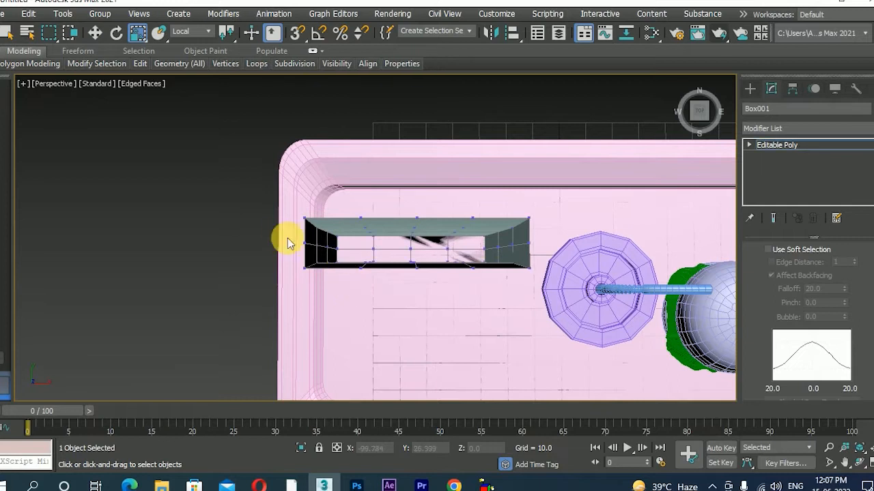
pyautogui.click(266, 254)
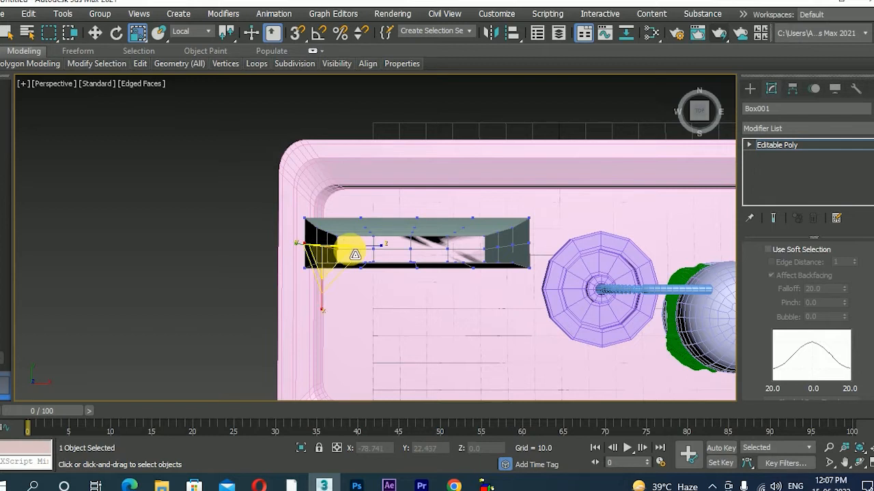
pyautogui.press('w')
pyautogui.moveTo(377, 254); pyautogui.dragTo(361, 250)
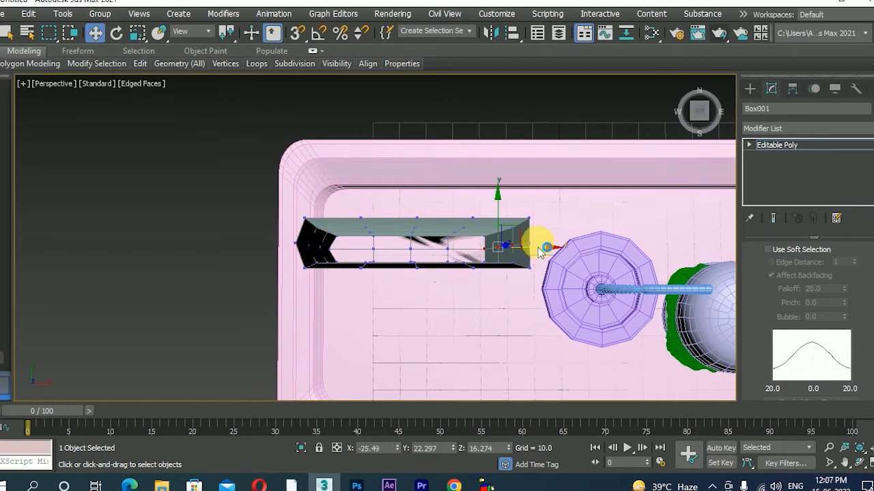
pyautogui.moveTo(476, 265); pyautogui.dragTo(531, 264)
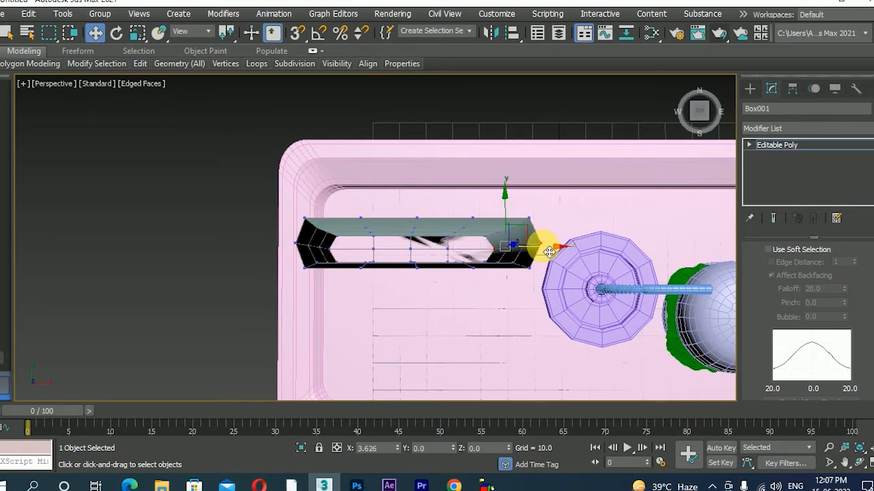
pyautogui.keyDown('alt'); pyautogui.moveTo(509, 259); pyautogui.dragTo(502, 290, button='middle'); pyautogui.keyUp('alt')
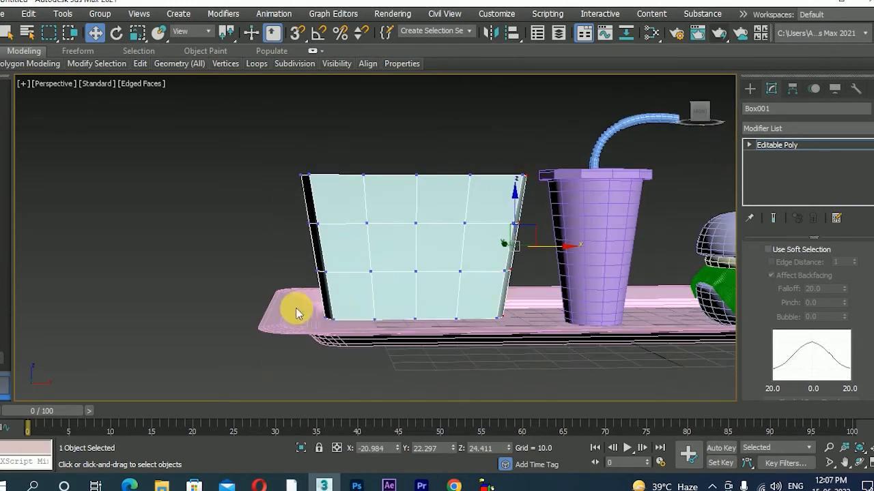
# - Scale the base vertices inward, the row above to 91% and the row below the rim to 96%
pyautogui.press('r')
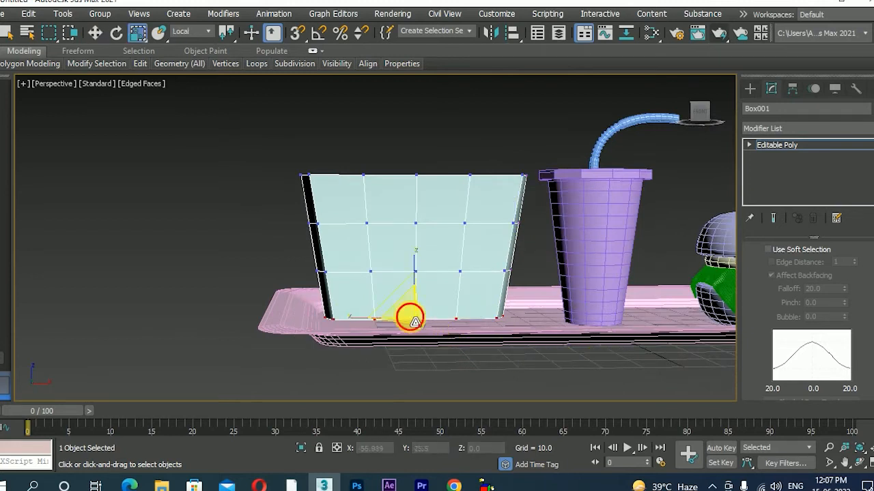
pyautogui.moveTo(410, 316); pyautogui.dragTo(403, 334)
pyautogui.moveTo(583, 289); pyautogui.dragTo(580, 285)
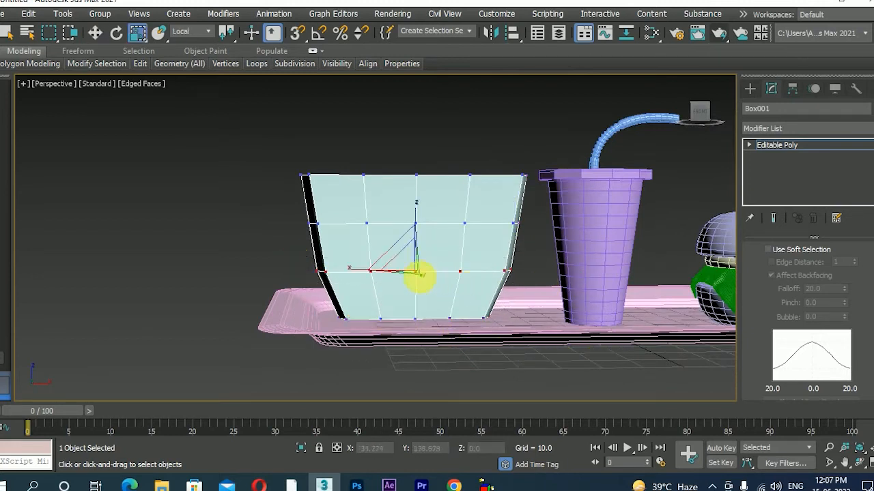
pyautogui.moveTo(415, 273); pyautogui.dragTo(408, 277)
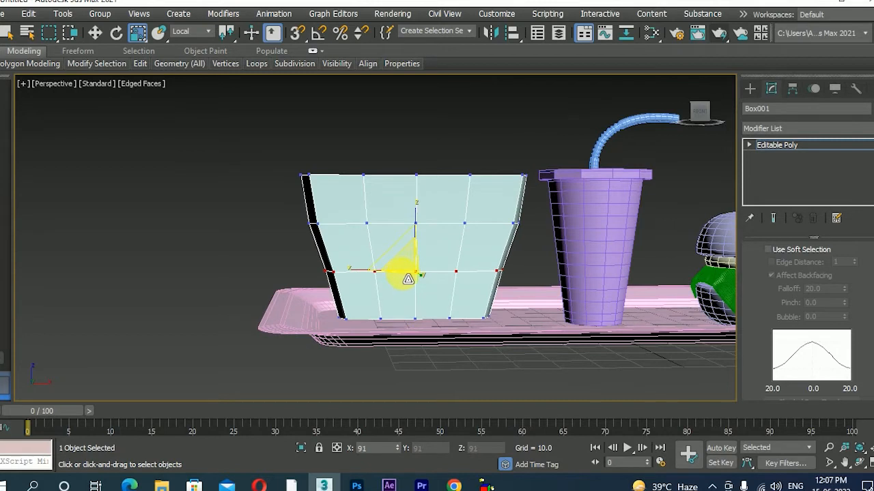
pyautogui.moveTo(281, 211); pyautogui.dragTo(554, 248)
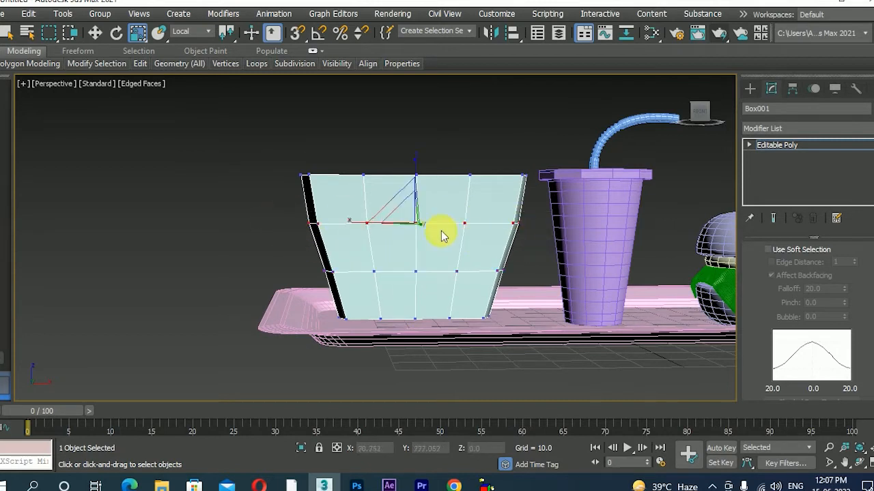
pyautogui.moveTo(414, 224); pyautogui.dragTo(410, 228)
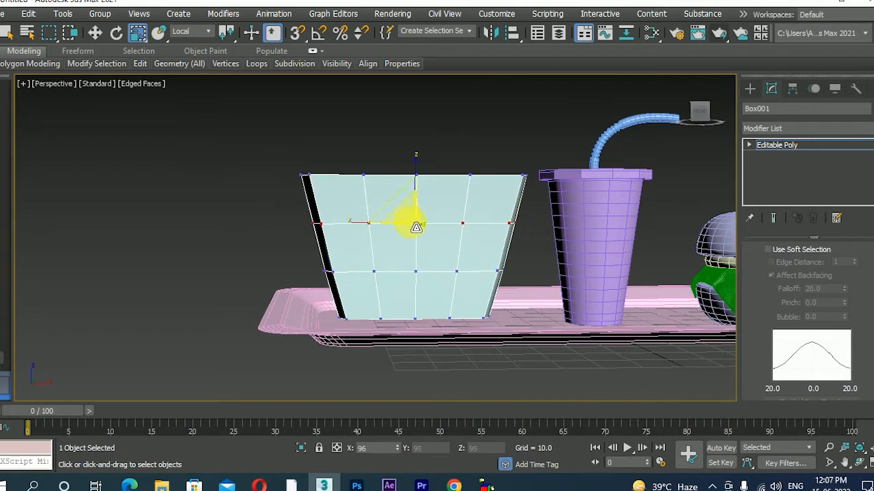
pyautogui.keyDown('alt'); pyautogui.moveTo(417, 227); pyautogui.dragTo(456, 277, button='middle'); pyautogui.keyUp('alt')
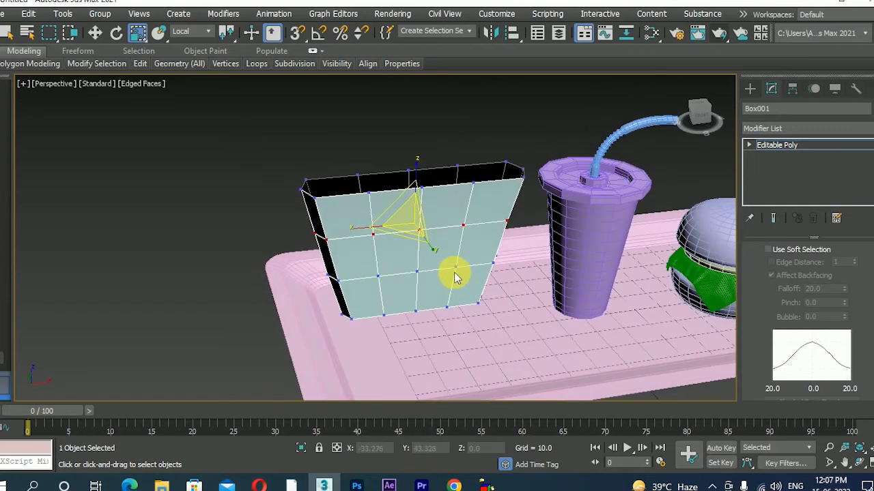
# - Lower the inner vertices of the front rim and the row beneath, with the rim's centre vertex lowest, to form a curved dip
pyautogui.press('w')
pyautogui.click(369, 193)
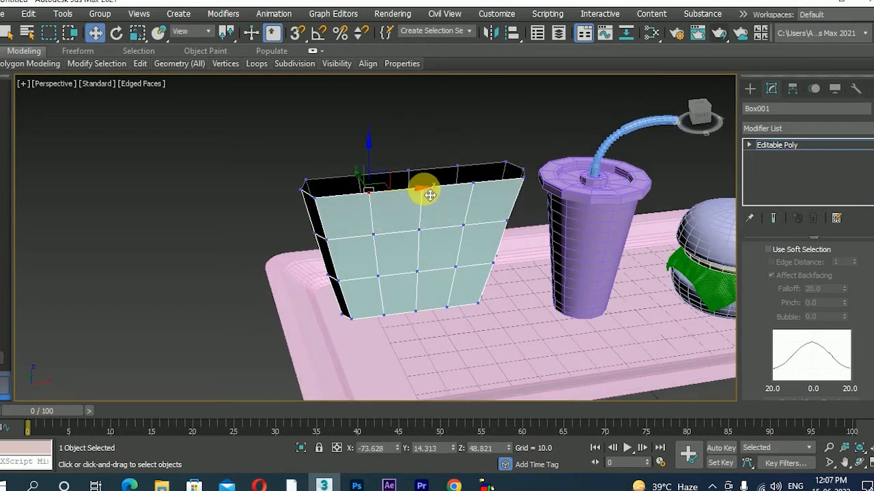
pyautogui.keyDown('ctrl'); pyautogui.click(429, 195); pyautogui.keyUp('ctrl')
pyautogui.moveTo(431, 166); pyautogui.dragTo(429, 180)
pyautogui.click(375, 236)
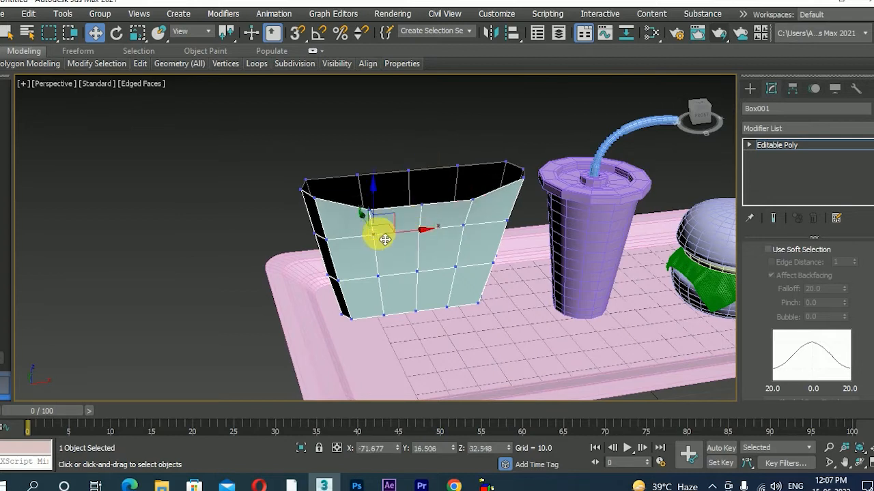
pyautogui.moveTo(426, 239); pyautogui.dragTo(466, 240)
pyautogui.keyDown('ctrl'); pyautogui.click(461, 228); pyautogui.keyUp('ctrl')
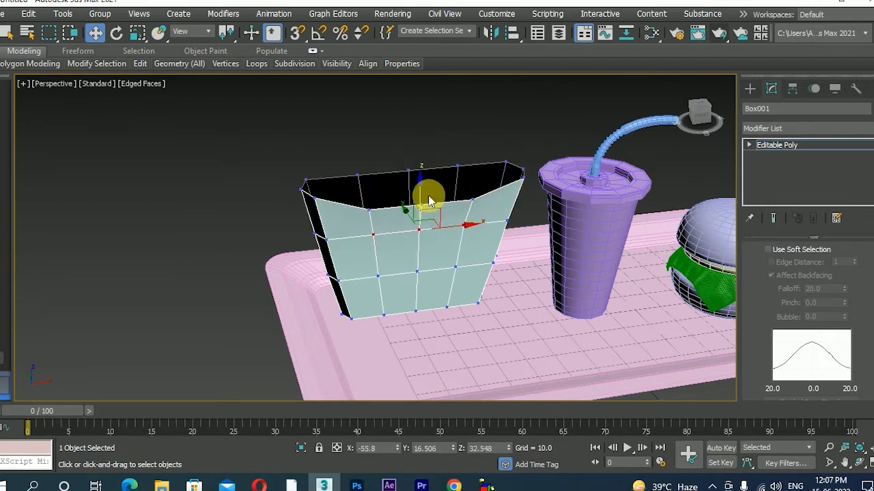
pyautogui.moveTo(426, 207); pyautogui.dragTo(425, 215)
pyautogui.click(445, 139)
pyautogui.click(422, 206)
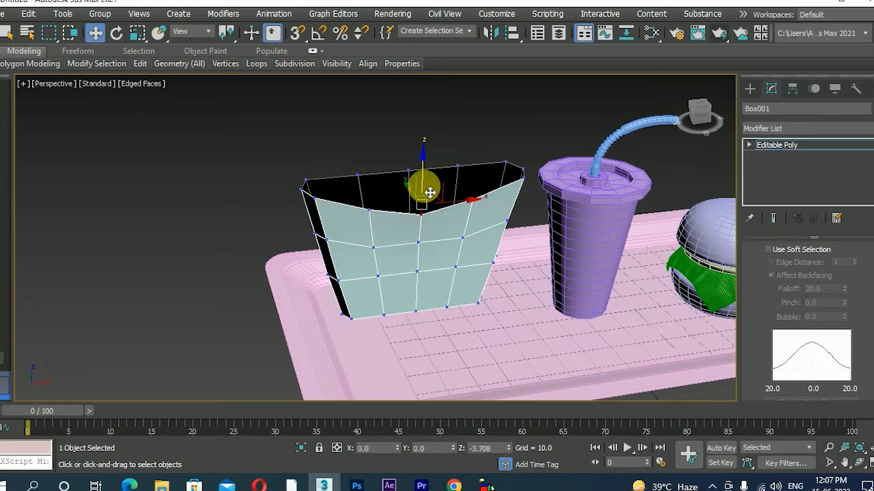
# - Raise the back rim's centre vertex and its two neighbours to form an arched back panel
pyautogui.keyDown('alt'); pyautogui.moveTo(418, 225); pyautogui.dragTo(427, 229, button='middle'); pyautogui.keyUp('alt')
pyautogui.moveTo(455, 185); pyautogui.dragTo(457, 186)
pyautogui.moveTo(403, 154); pyautogui.dragTo(349, 145)
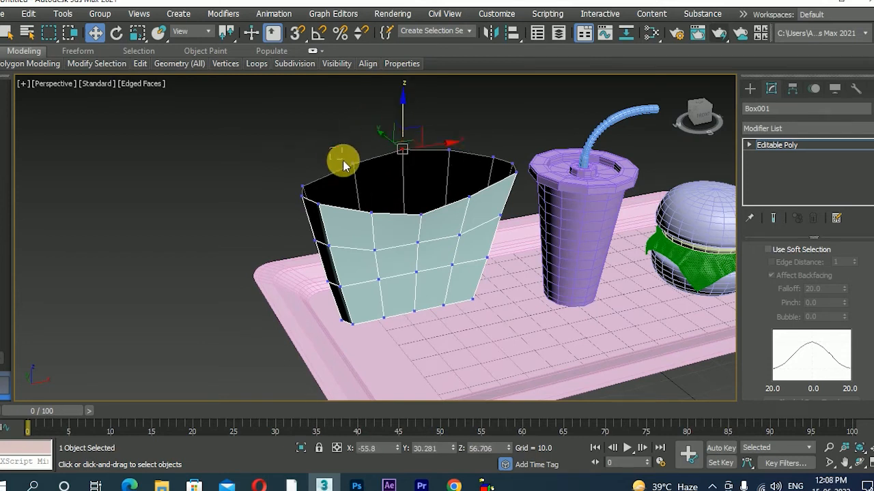
pyautogui.click(352, 164)
pyautogui.keyDown('ctrl'); pyautogui.click(447, 151); pyautogui.keyUp('ctrl')
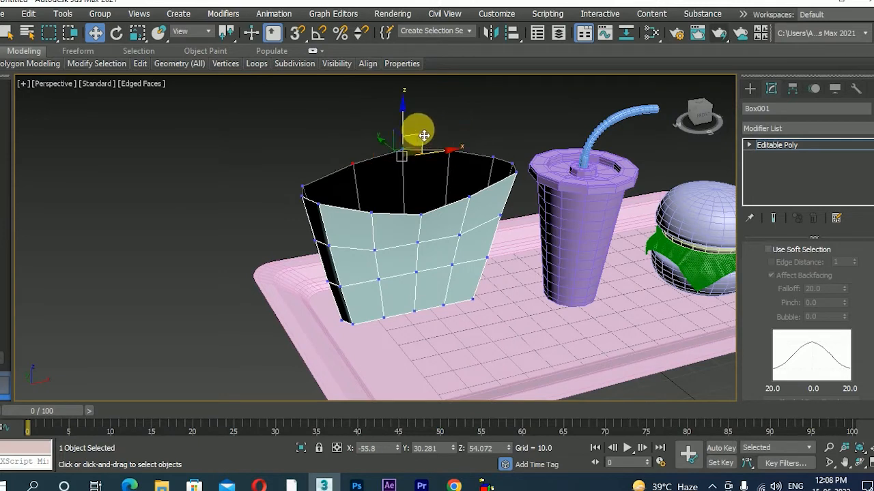
pyautogui.moveTo(411, 127)
pyautogui.mouseDown()
pyautogui.moveTo(453, 121)
pyautogui.moveTo(404, 151)
pyautogui.moveTo(409, 128)
pyautogui.mouseUp()
# - Narrow the container's depth by scaling the base vertices to 86% along Y and adjusting the row above
pyautogui.keyDown('alt'); pyautogui.moveTo(409, 129); pyautogui.dragTo(490, 207, button='middle'); pyautogui.keyUp('alt')
pyautogui.keyDown('alt'); pyautogui.moveTo(485, 239); pyautogui.dragTo(501, 266, button='middle'); pyautogui.keyUp('alt')
pyautogui.moveTo(473, 295); pyautogui.dragTo(315, 382)
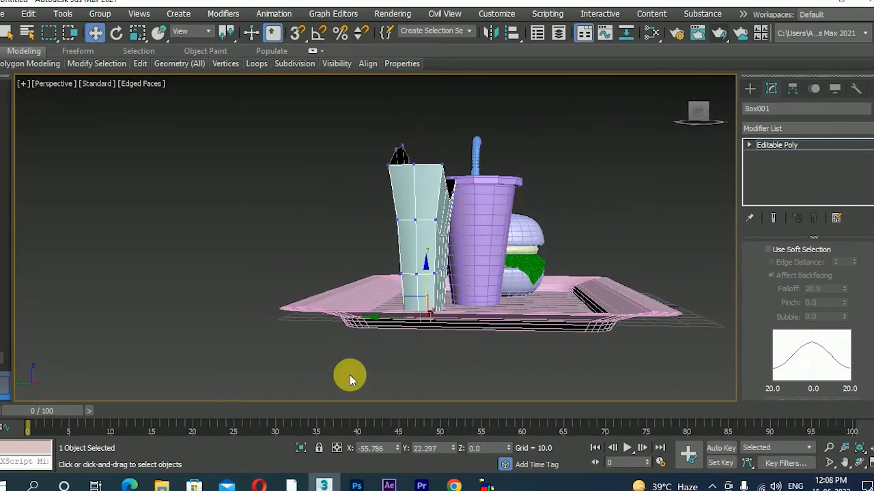
pyautogui.press('r')
pyautogui.moveTo(494, 315); pyautogui.dragTo(483, 319)
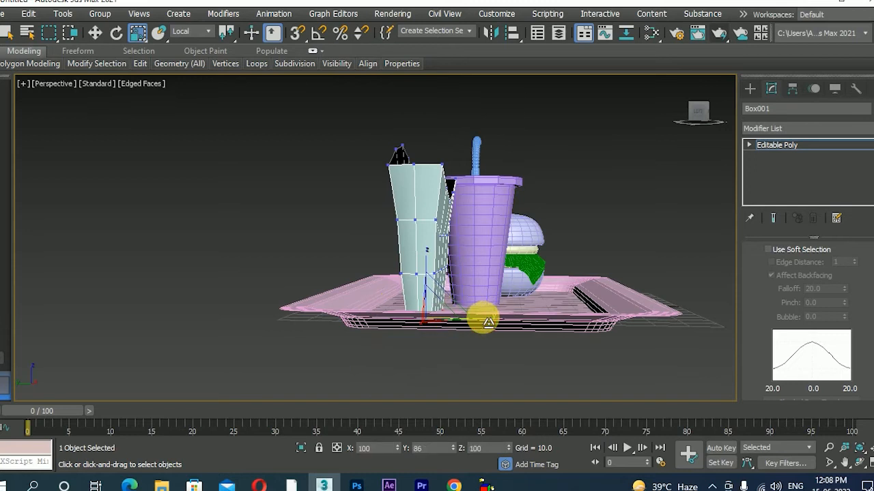
pyautogui.moveTo(476, 256)
pyautogui.mouseDown()
pyautogui.moveTo(381, 292)
pyautogui.moveTo(480, 270)
pyautogui.mouseUp()
pyautogui.keyDown('alt'); pyautogui.moveTo(509, 269); pyautogui.dragTo(421, 280, button='middle'); pyautogui.keyUp('alt')
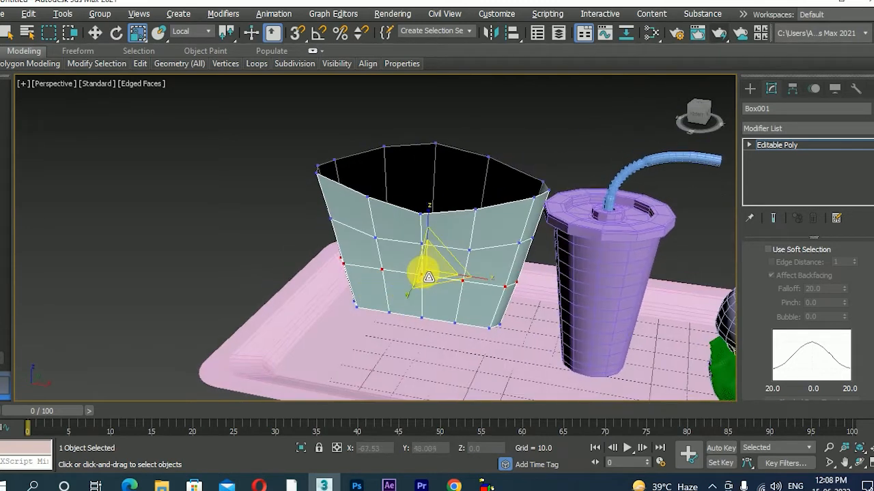
# - Leave vertex editing and add SwiftLoop edge loops near the container's rim, base and vertical corners
pyautogui.scroll(-3, 437, 262)
pyautogui.scroll(2, 450, 262)
pyautogui.keyDown('alt'); pyautogui.moveTo(468, 258); pyautogui.dragTo(421, 254, button='middle'); pyautogui.keyUp('alt')
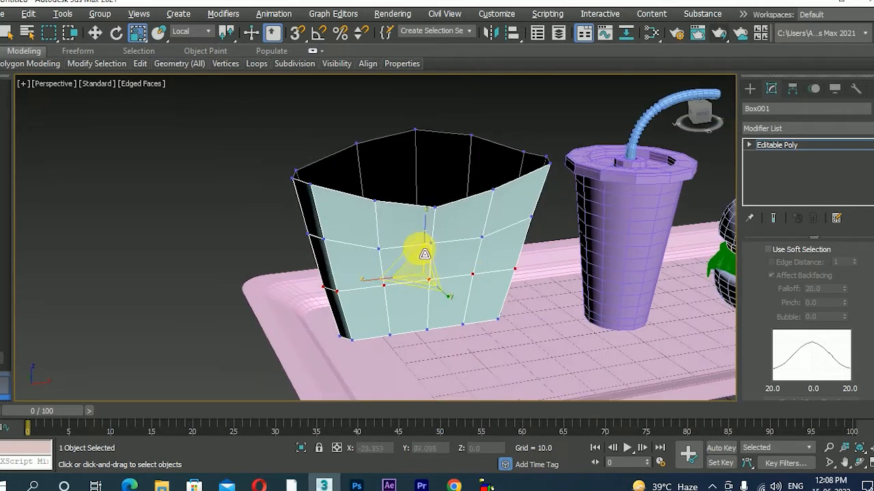
pyautogui.scroll(1, 419, 253)
pyautogui.click(777, 145)
pyautogui.keyDown('alt'); pyautogui.moveTo(362, 230); pyautogui.dragTo(392, 228, button='middle'); pyautogui.keyUp('alt')
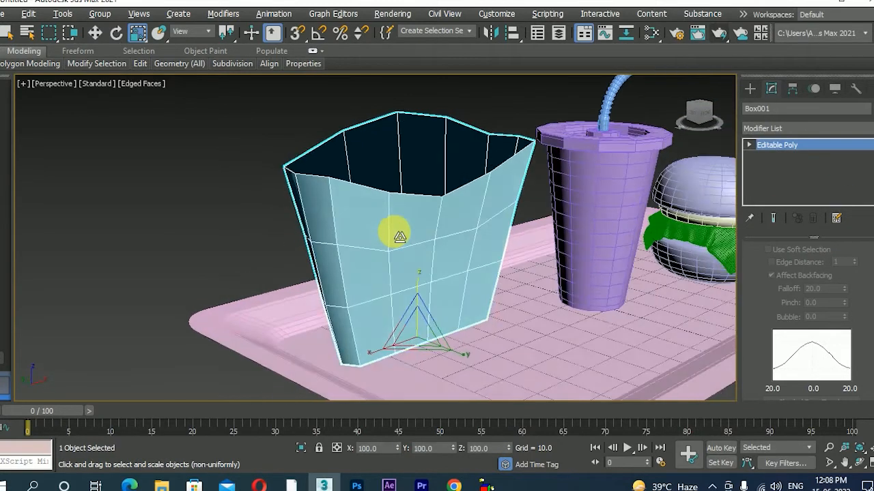
pyautogui.moveTo(137, 65)
pyautogui.click(242, 88)
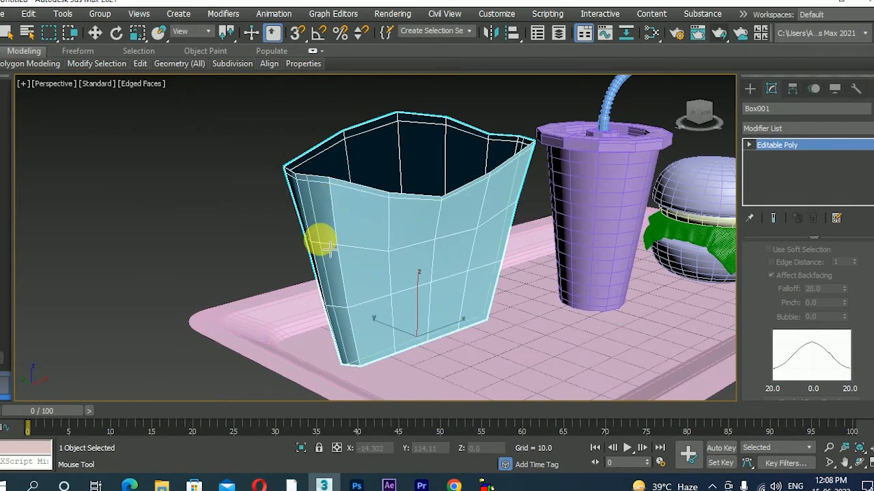
pyautogui.keyDown('alt'); pyautogui.moveTo(327, 247); pyautogui.dragTo(477, 232, button='middle'); pyautogui.keyUp('alt')
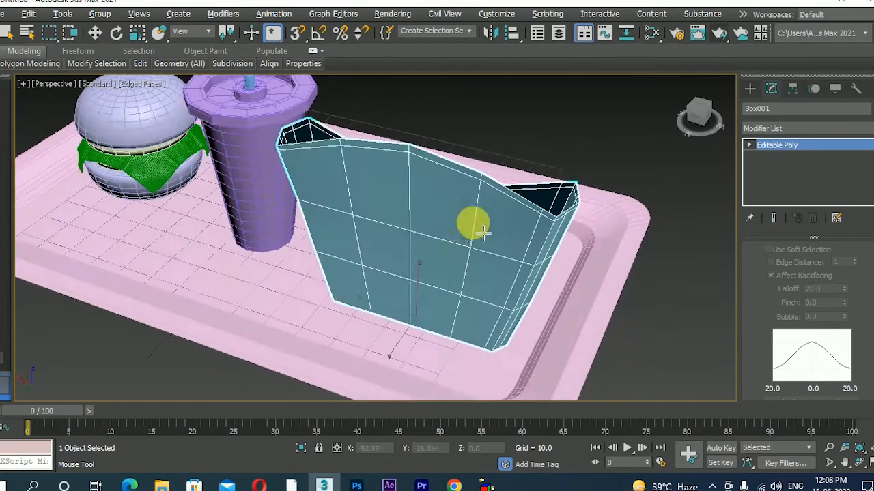
pyautogui.keyDown('alt'); pyautogui.moveTo(332, 189); pyautogui.dragTo(334, 157, button='middle'); pyautogui.keyUp('alt')
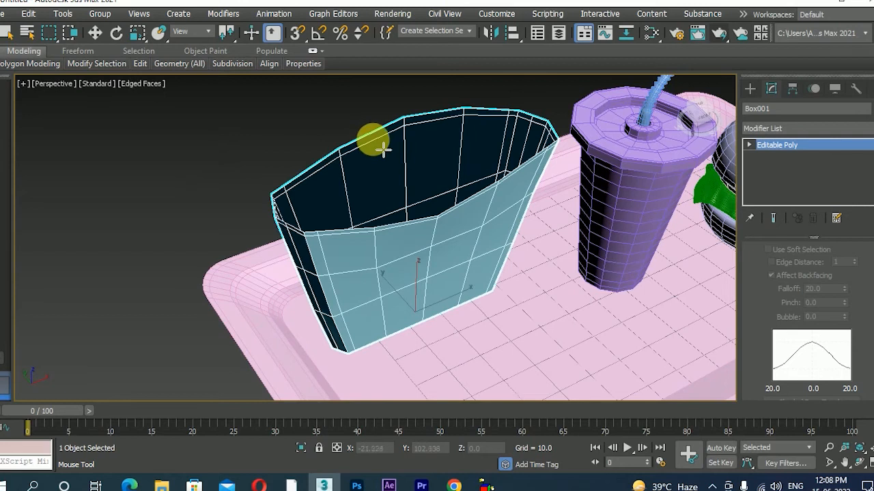
pyautogui.keyDown('alt'); pyautogui.moveTo(402, 156); pyautogui.dragTo(264, 224, button='middle'); pyautogui.keyUp('alt')
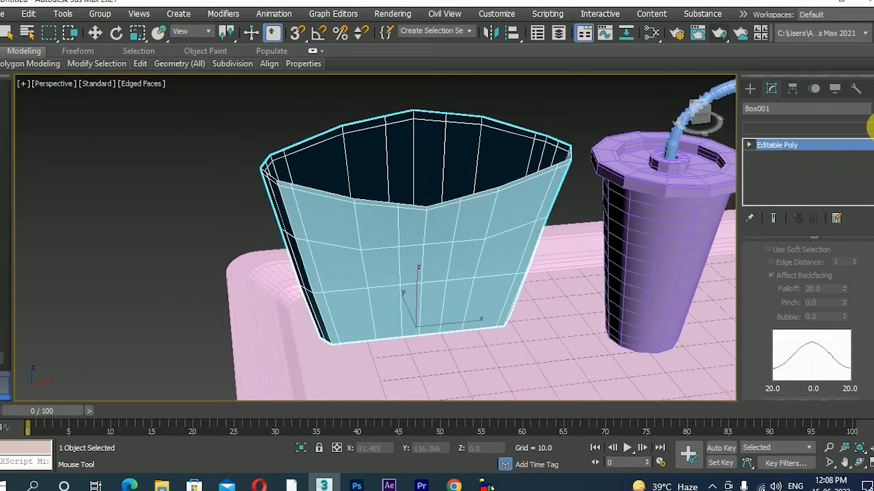
# - Add a Shell modifier with a 0.5 outer amount to give the carton wall thickness
pyautogui.click(871, 126)
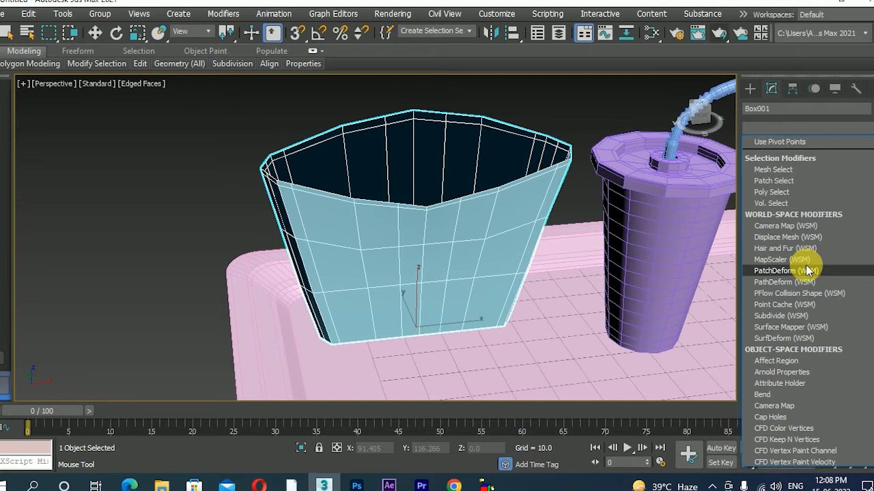
pyautogui.scroll(-5, 808, 270)
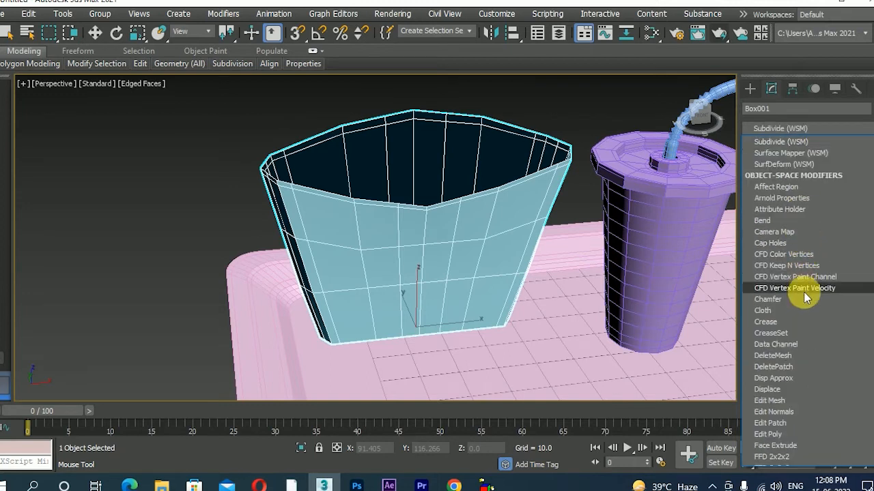
pyautogui.scroll(-15, 805, 283)
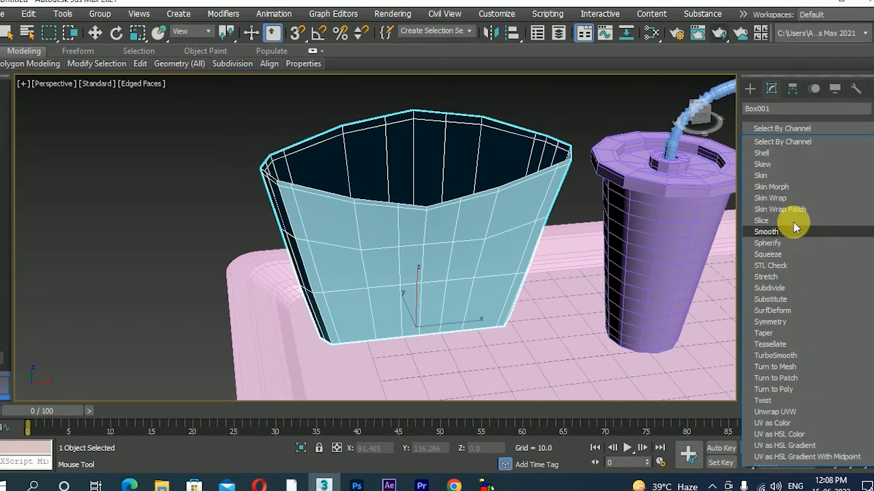
pyautogui.click(772, 143)
pyautogui.press('w')
pyautogui.keyDown('alt'); pyautogui.moveTo(452, 190); pyautogui.dragTo(468, 198, button='middle'); pyautogui.keyUp('alt')
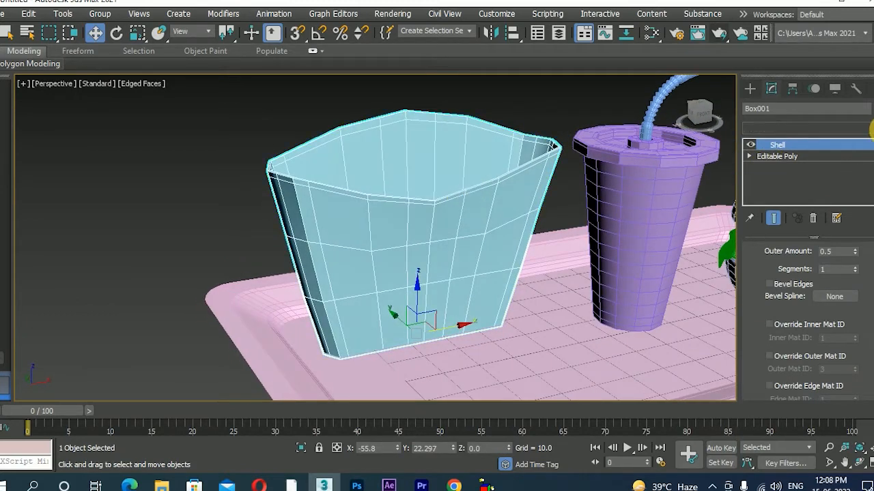
# - Add a TurboSmooth modifier to the shelled carton and deselect it
pyautogui.click(867, 129)
pyautogui.scroll(-15, 856, 228)
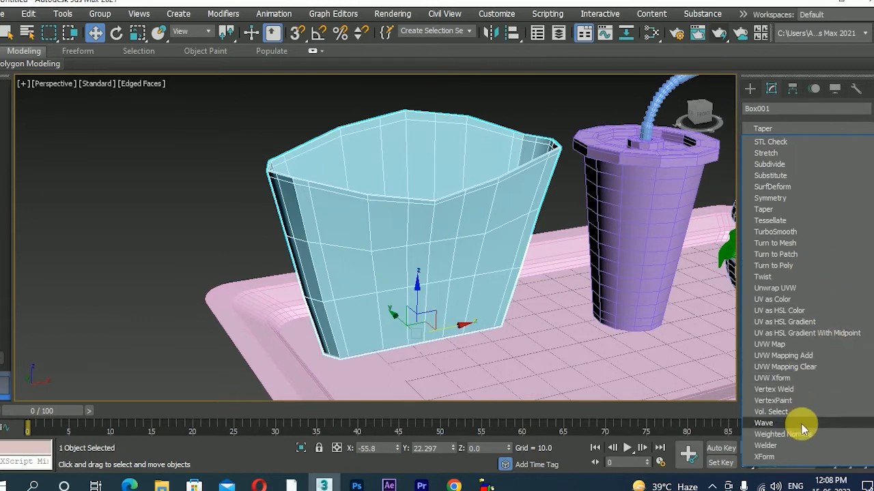
pyautogui.click(798, 232)
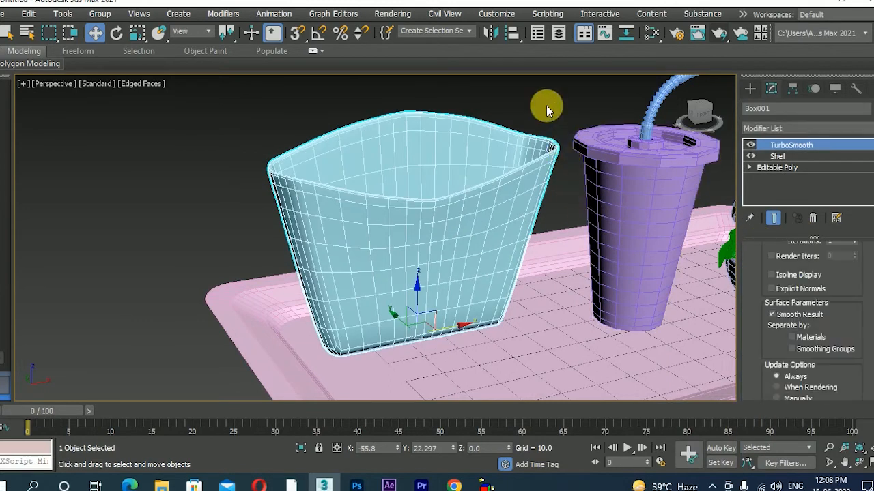
pyautogui.click(547, 110)
# - Shift the carton slightly in height to Z -0.06 on the tray and deselect it
pyautogui.scroll(-9, 512, 130)
pyautogui.keyDown('alt'); pyautogui.moveTo(506, 136); pyautogui.dragTo(491, 183, button='middle'); pyautogui.keyUp('alt')
pyautogui.scroll(6, 496, 188)
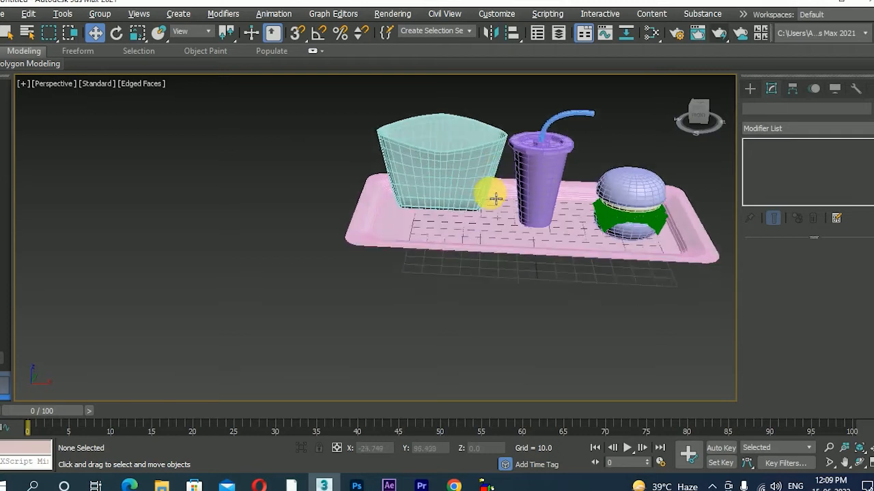
pyautogui.scroll(3, 495, 198)
pyautogui.click(486, 145)
pyautogui.moveTo(471, 139); pyautogui.dragTo(471, 134)
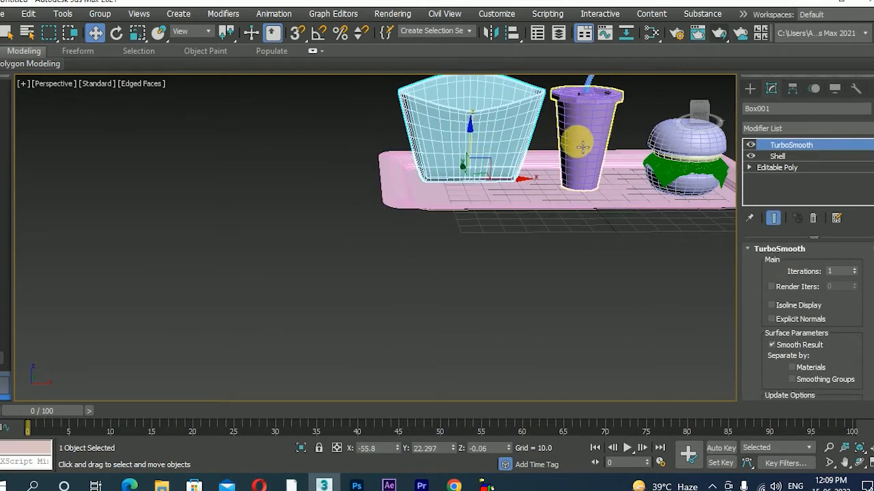
pyautogui.click(546, 141)
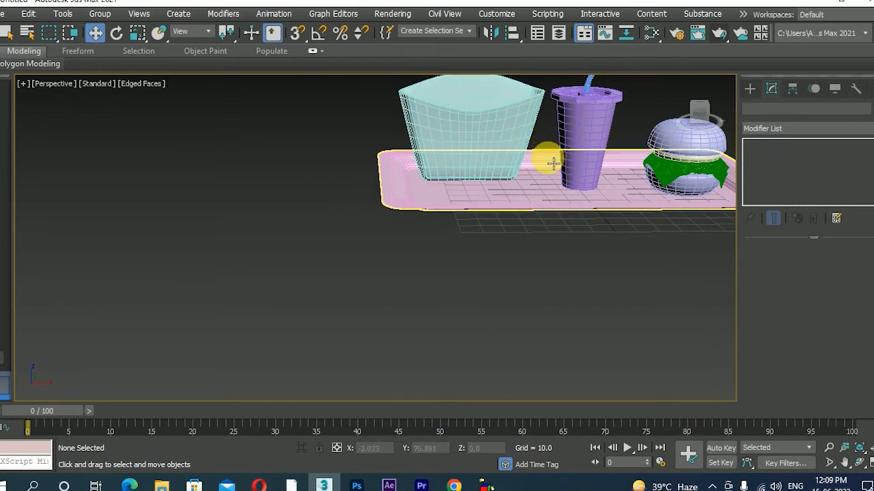
# - Create a thin box about 2.1 by 2.2 and 16.9 high inside the carton in the Top view, as a french fry
pyautogui.hotkey('alt', 'w')
pyautogui.middleClick(518, 185)
pyautogui.hotkey('alt', 'w')
pyautogui.scroll(-2, 434, 202)
pyautogui.moveTo(399, 246); pyautogui.dragTo(516, 230, button='middle')
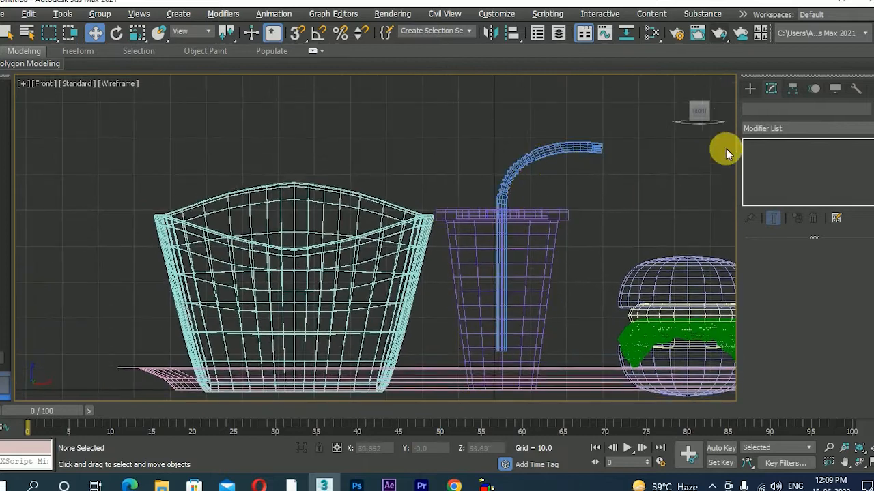
pyautogui.click(749, 89)
pyautogui.click(785, 168)
pyautogui.hotkey('alt', 'w')
pyautogui.middleClick(307, 204)
pyautogui.hotkey('alt', 'w')
pyautogui.scroll(-2, 283, 273)
pyautogui.moveTo(289, 224); pyautogui.dragTo(672, 229, button='middle')
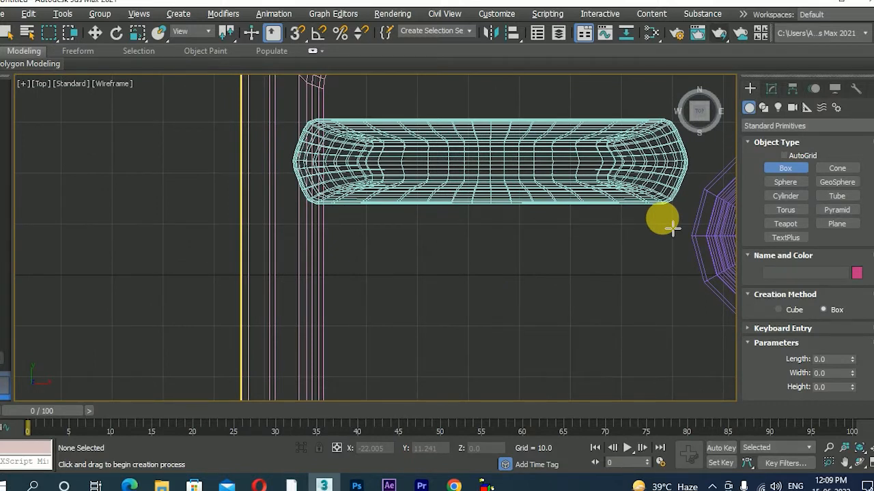
pyautogui.moveTo(405, 166); pyautogui.dragTo(417, 176)
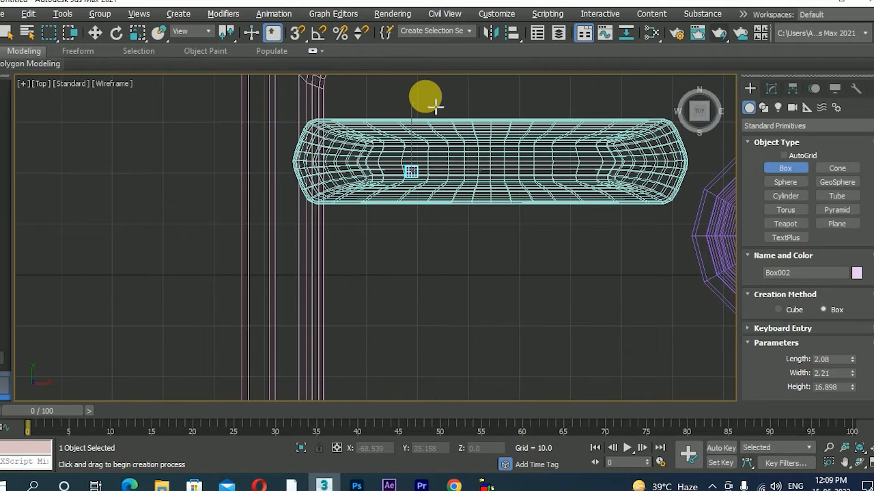
# - Increase the fry box's height to about 65.6 so that it rises above the carton rim
pyautogui.hotkey('alt', 'w')
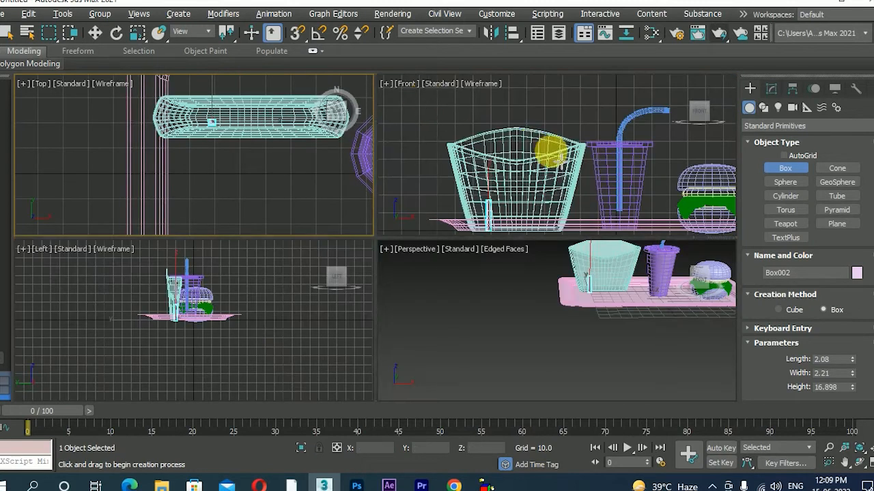
pyautogui.click(771, 89)
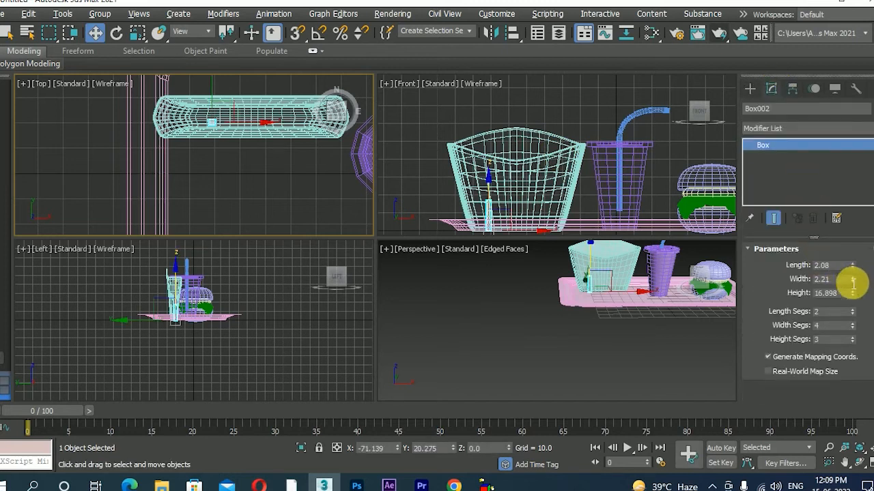
pyautogui.moveTo(852, 298); pyautogui.dragTo(839, 134)
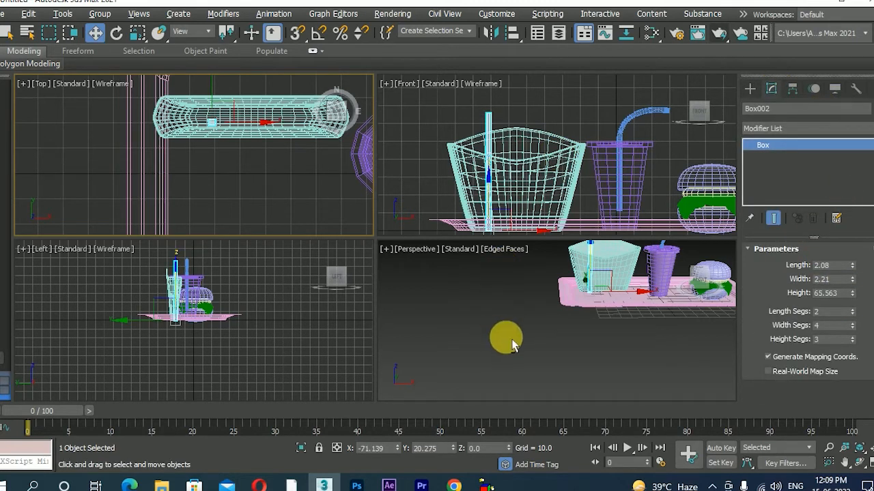
# - Raise the fry box to Z 1.364 inside the carton
pyautogui.keyDown('alt'); pyautogui.moveTo(572, 299); pyautogui.dragTo(634, 314, button='middle'); pyautogui.keyUp('alt')
pyautogui.hotkey('alt', 'w')
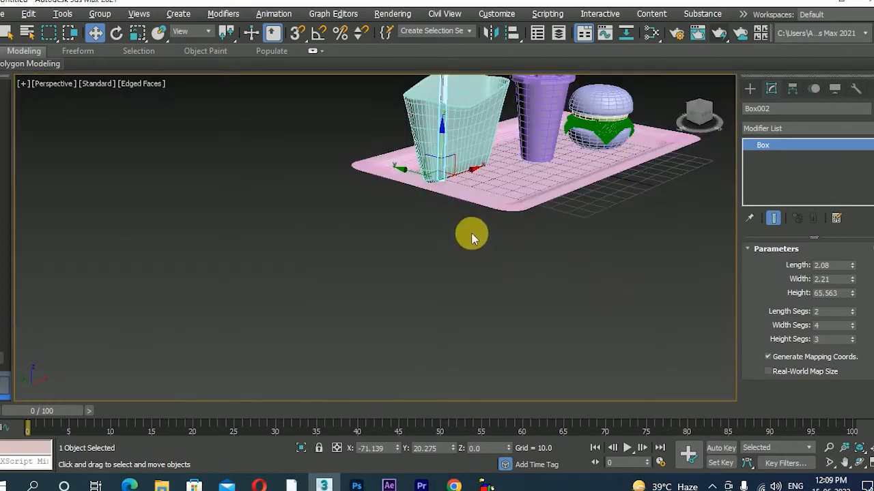
pyautogui.moveTo(472, 238); pyautogui.dragTo(480, 323, button='middle')
pyautogui.scroll(4, 453, 239)
pyautogui.keyDown('alt'); pyautogui.moveTo(485, 242); pyautogui.dragTo(503, 244, button='middle'); pyautogui.keyUp('alt')
pyautogui.scroll(4, 498, 239)
pyautogui.moveTo(483, 205); pyautogui.dragTo(448, 239, button='middle')
pyautogui.scroll(-3, 489, 236)
pyautogui.scroll(4, 468, 232)
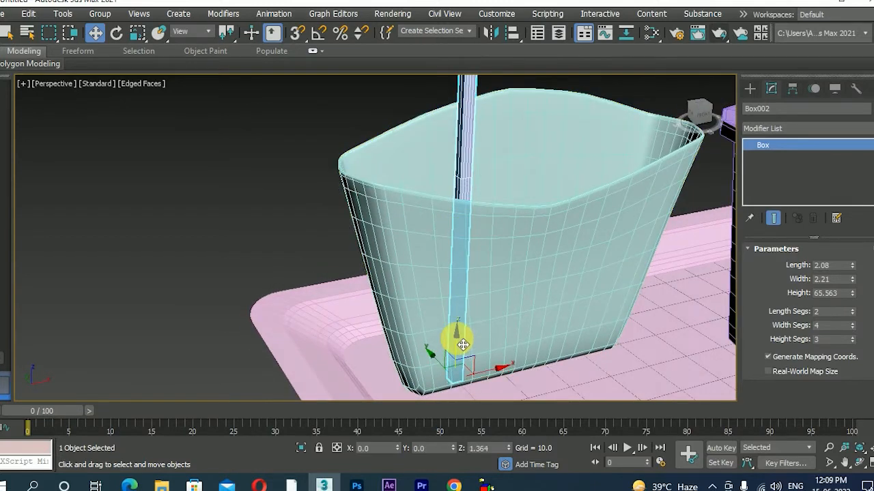
# - Set the fry box to 2 width segments and 19 height segments
pyautogui.keyDown('alt'); pyautogui.moveTo(465, 331); pyautogui.dragTo(484, 296, button='middle'); pyautogui.keyUp('alt')
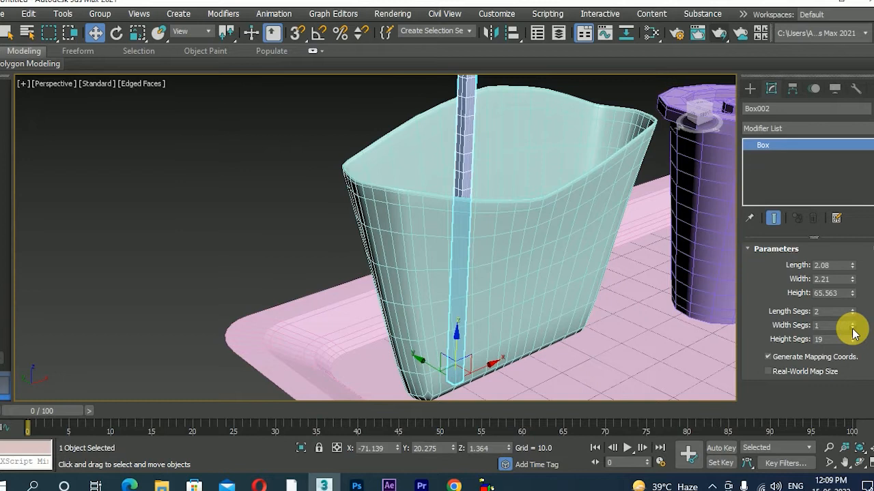
pyautogui.scroll(-3, 630, 276)
pyautogui.scroll(6, 614, 252)
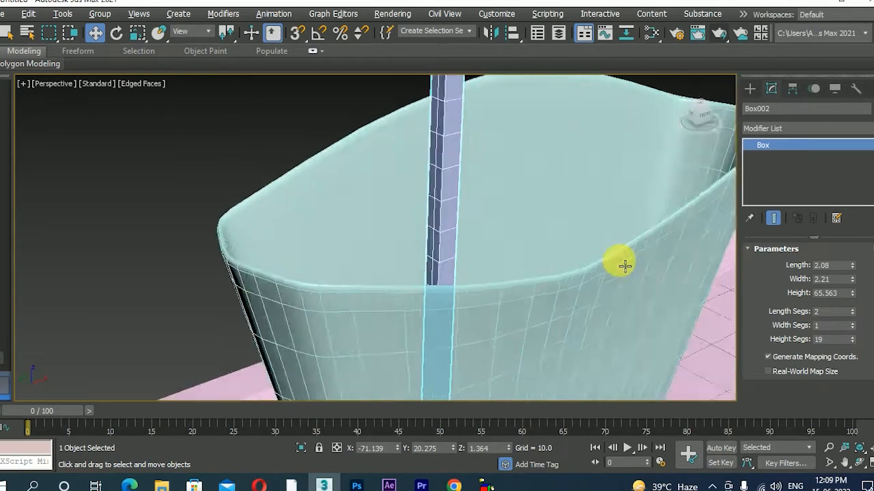
pyautogui.keyDown('alt'); pyautogui.moveTo(624, 265); pyautogui.dragTo(638, 285, button='middle'); pyautogui.keyUp('alt')
pyautogui.click(853, 323)
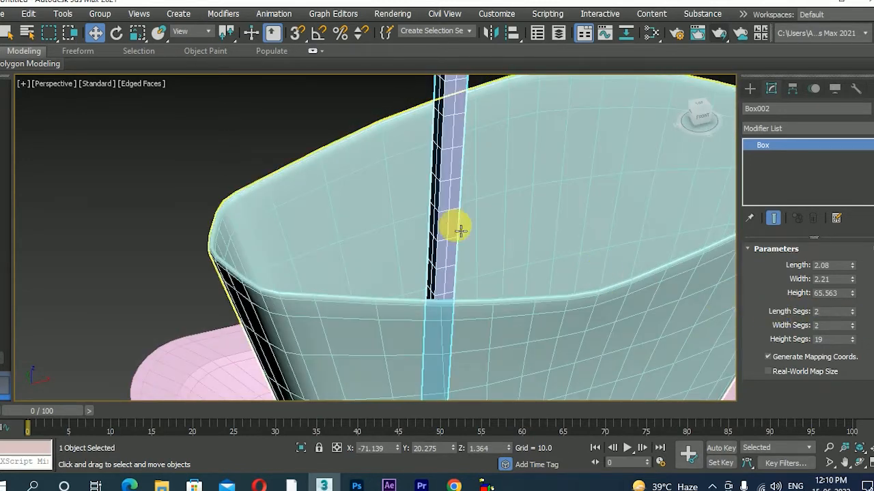
# - Convert the fry box to an Editable Poly
pyautogui.scroll(-8, 471, 206)
pyautogui.scroll(3, 464, 194)
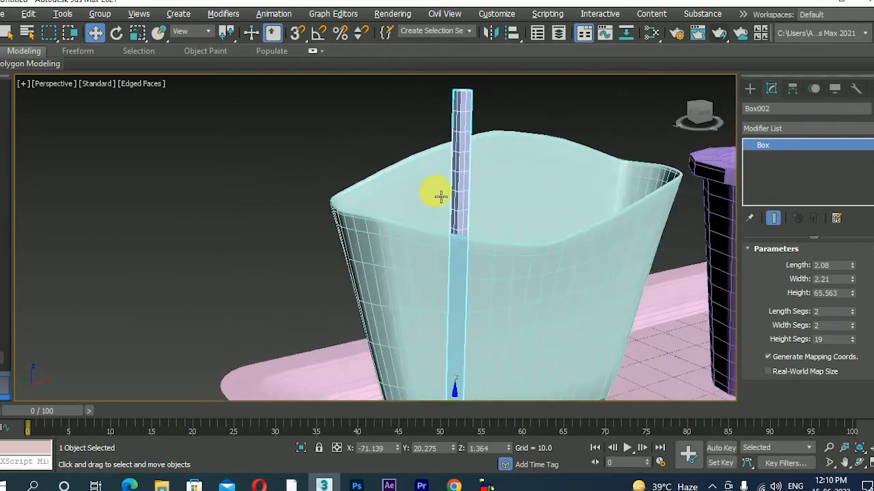
pyautogui.scroll(3, 505, 158)
pyautogui.rightClick(458, 163)
pyautogui.moveTo(562, 295)
pyautogui.click(591, 306)
pyautogui.scroll(-3, 484, 230)
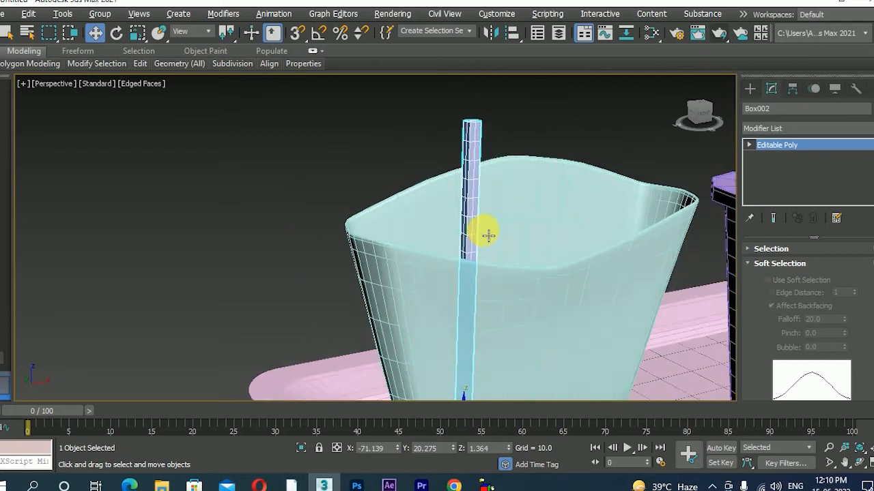
# - Thicken the fry by scaling it to about 115% along X
pyautogui.press('r')
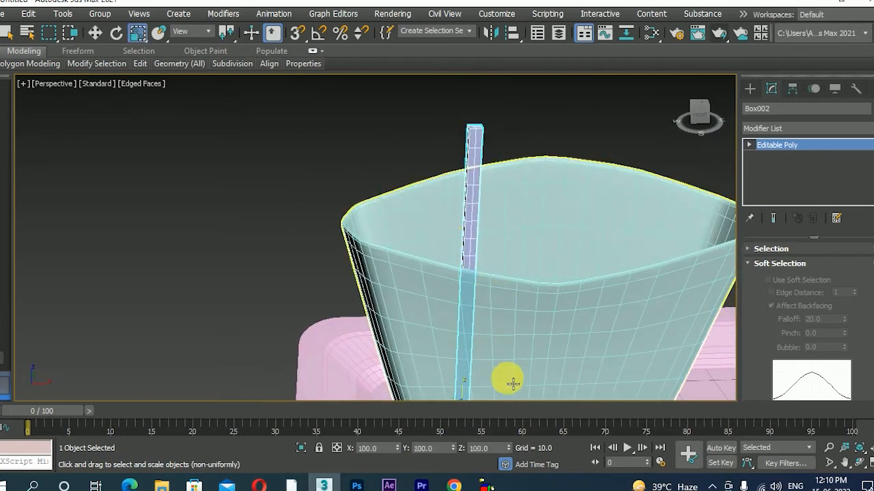
pyautogui.moveTo(493, 310); pyautogui.dragTo(490, 192, button='middle')
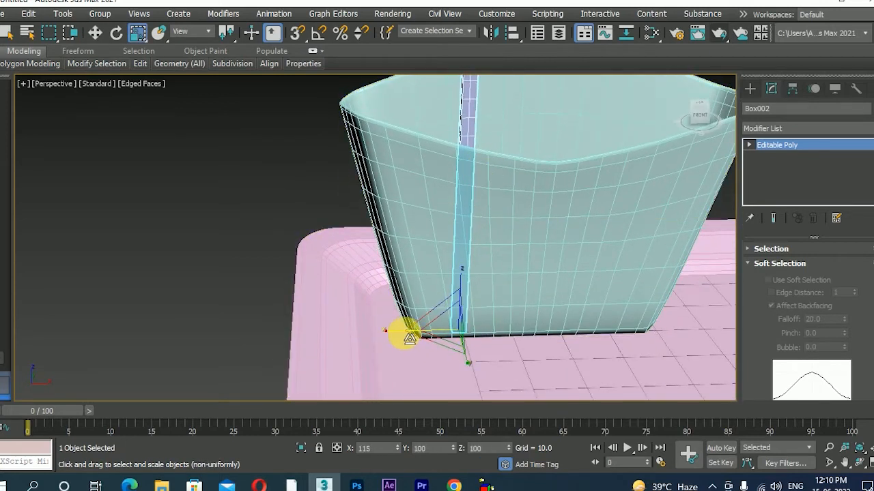
pyautogui.moveTo(432, 350); pyautogui.dragTo(476, 342)
pyautogui.scroll(-2, 479, 341)
pyautogui.keyDown('alt'); pyautogui.moveTo(480, 341); pyautogui.dragTo(531, 274, button='middle'); pyautogui.keyUp('alt')
# - Scale separate rows of the fry's vertices, including the top row, to make its thickness uneven
pyautogui.press('1')
pyautogui.moveTo(526, 121); pyautogui.dragTo(530, 174)
pyautogui.click(573, 166)
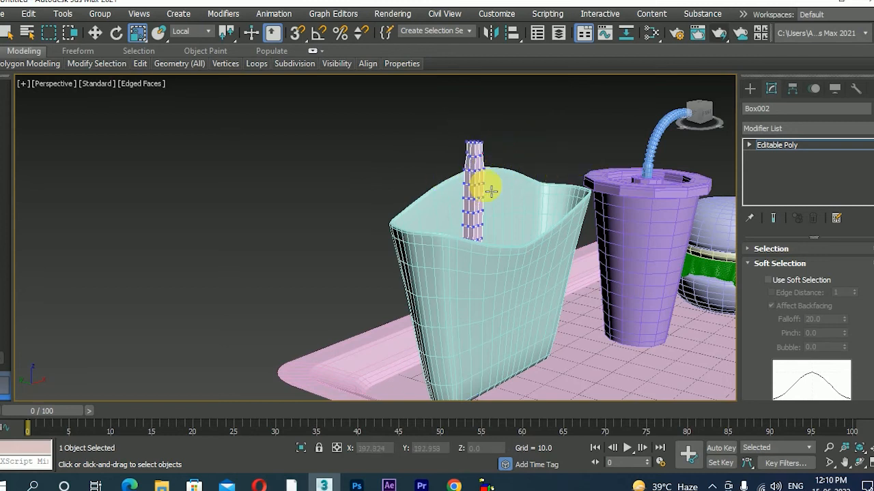
pyautogui.keyDown('alt'); pyautogui.moveTo(491, 189); pyautogui.dragTo(471, 171, button='middle'); pyautogui.keyUp('alt')
pyautogui.moveTo(470, 185); pyautogui.dragTo(469, 190)
pyautogui.moveTo(505, 233); pyautogui.dragTo(505, 232)
pyautogui.keyDown('alt'); pyautogui.moveTo(475, 236); pyautogui.dragTo(539, 157, button='middle'); pyautogui.keyUp('alt')
pyautogui.moveTo(460, 144); pyautogui.dragTo(461, 145)
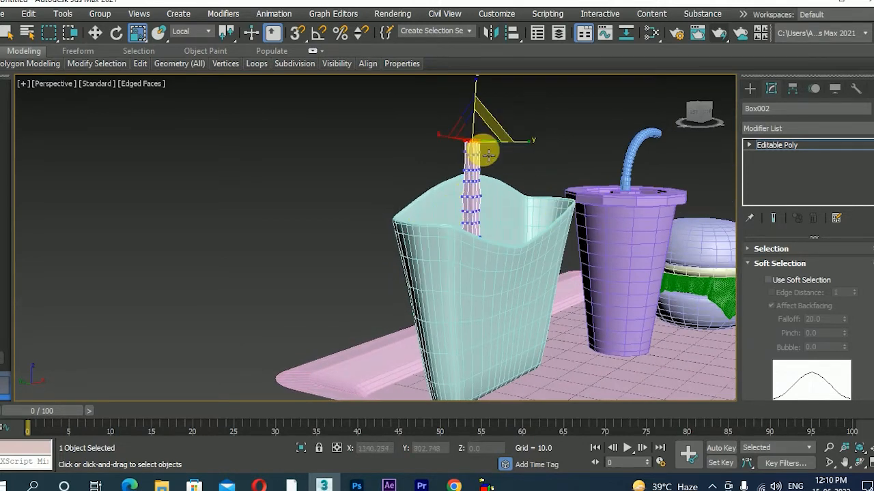
# - Rotate the fry's top vertices to tilt its end
pyautogui.keyDown('alt'); pyautogui.moveTo(468, 132); pyautogui.dragTo(485, 166, button='middle'); pyautogui.keyUp('alt')
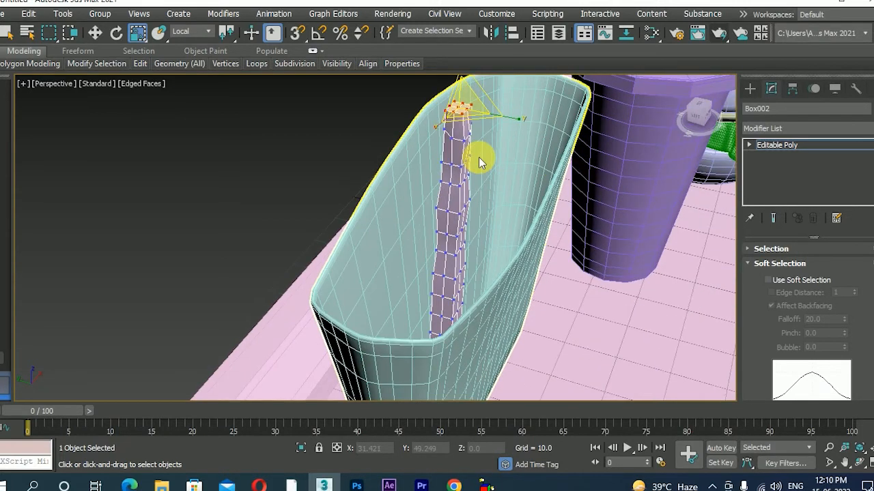
pyautogui.press('e')
pyautogui.moveTo(504, 97); pyautogui.dragTo(464, 195)
pyautogui.keyDown('alt'); pyautogui.moveTo(464, 195); pyautogui.dragTo(406, 186, button='middle'); pyautogui.keyUp('alt')
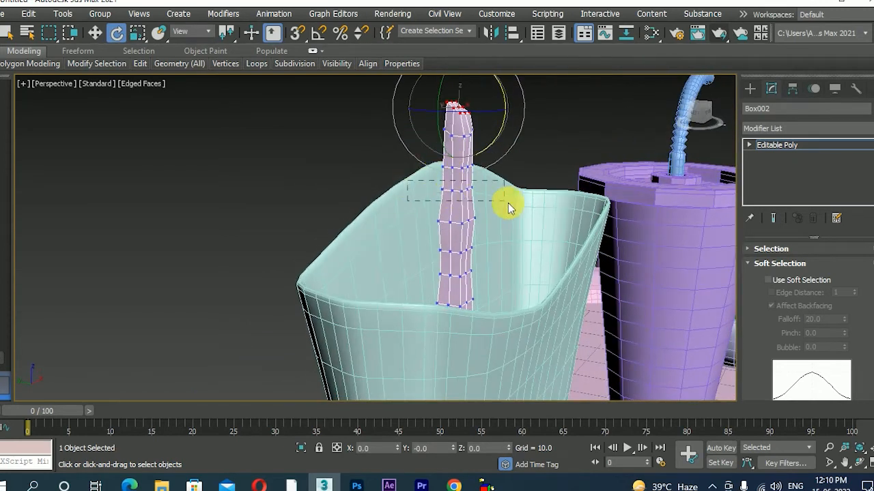
# - Offset rows of the fry's vertices along Y to bend it irregularly, then leave vertex editing and deselect it
pyautogui.moveTo(508, 208); pyautogui.dragTo(507, 204)
pyautogui.moveTo(538, 150); pyautogui.dragTo(428, 172)
pyautogui.press('w')
pyautogui.moveTo(426, 210); pyautogui.dragTo(431, 256)
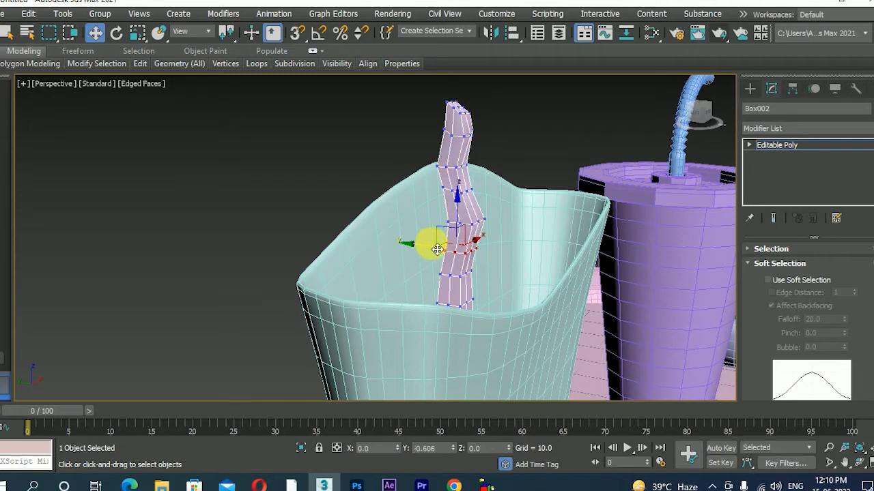
pyautogui.keyDown('alt'); pyautogui.moveTo(540, 244); pyautogui.dragTo(539, 205, button='middle'); pyautogui.keyUp('alt')
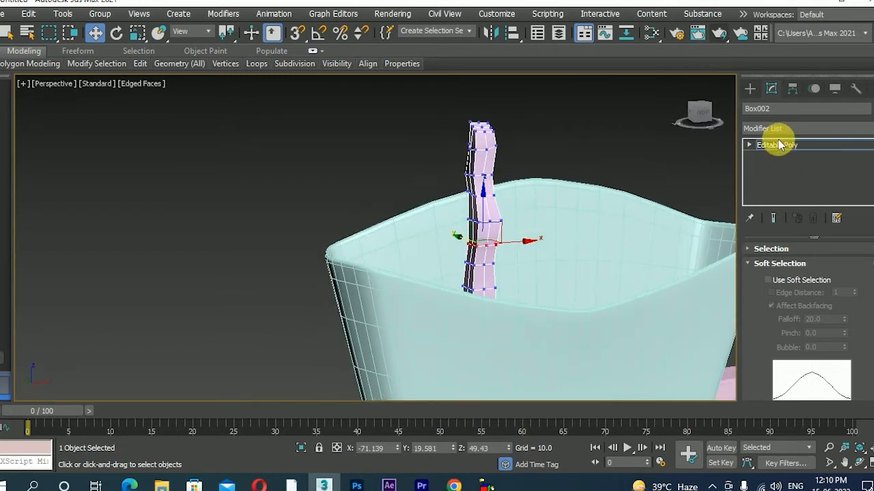
pyautogui.click(778, 141)
pyautogui.click(582, 143)
# - Copy the fry along X to about X -64.2 inside the carton
pyautogui.scroll(-4, 579, 156)
pyautogui.keyDown('alt'); pyautogui.moveTo(577, 159); pyautogui.dragTo(559, 191, button='middle'); pyautogui.keyUp('alt')
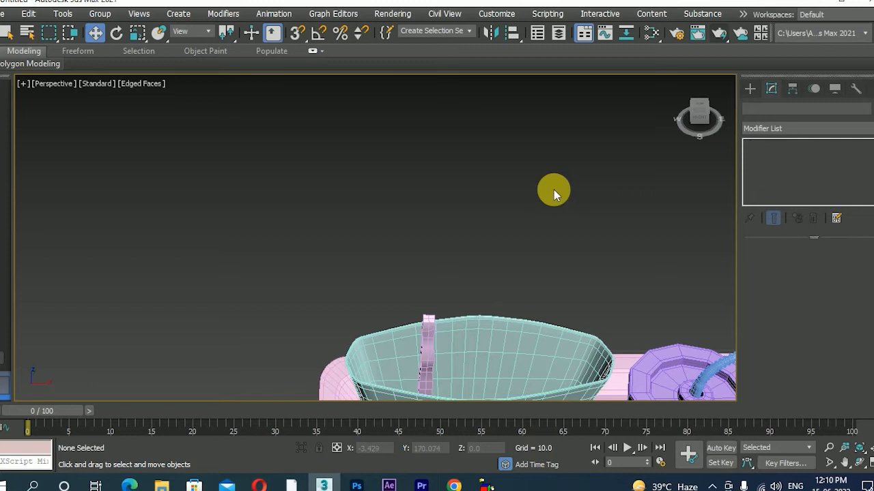
pyautogui.moveTo(538, 281); pyautogui.dragTo(555, 213, button='middle')
pyautogui.scroll(-6, 521, 157)
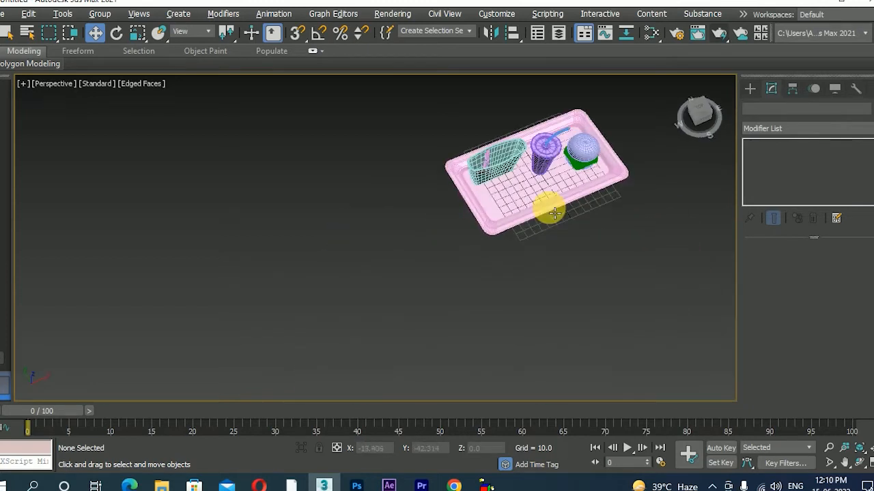
pyautogui.scroll(8, 518, 177)
pyautogui.click(445, 215)
pyautogui.moveTo(445, 216)
pyautogui.mouseDown()
pyautogui.moveTo(466, 243)
pyautogui.moveTo(517, 237)
pyautogui.moveTo(502, 242)
pyautogui.mouseUp()
pyautogui.click(446, 296)
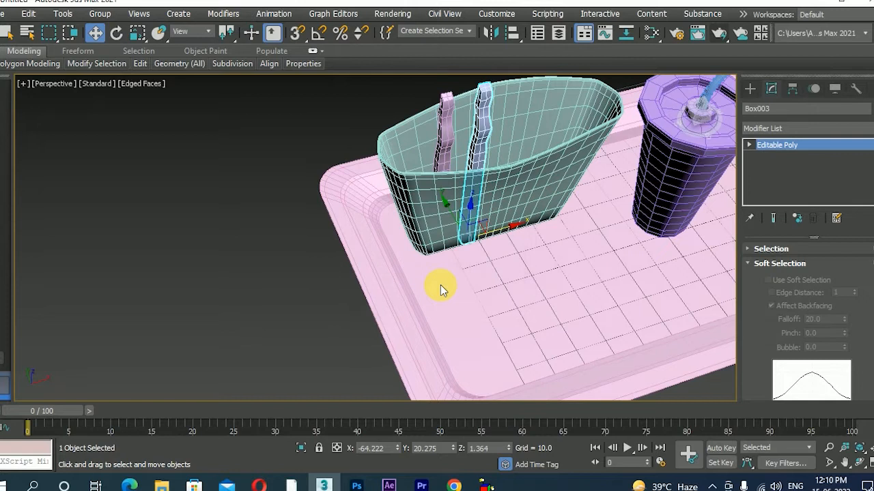
# - Move the copied fry along X to about X -69.9 beside the first one and rotate it about Z
pyautogui.press('r')
pyautogui.keyDown('alt'); pyautogui.moveTo(471, 238); pyautogui.dragTo(464, 189, button='middle'); pyautogui.keyUp('alt')
pyautogui.press('w')
pyautogui.moveTo(503, 244)
pyautogui.mouseDown()
pyautogui.moveTo(487, 255)
pyautogui.moveTo(493, 262)
pyautogui.mouseUp()
pyautogui.press('e')
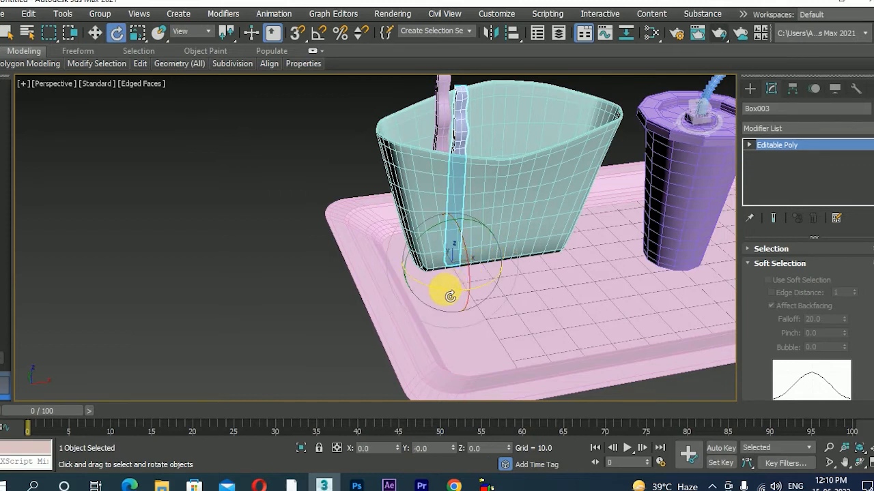
pyautogui.keyDown('alt'); pyautogui.moveTo(487, 245); pyautogui.dragTo(524, 230, button='middle'); pyautogui.keyUp('alt')
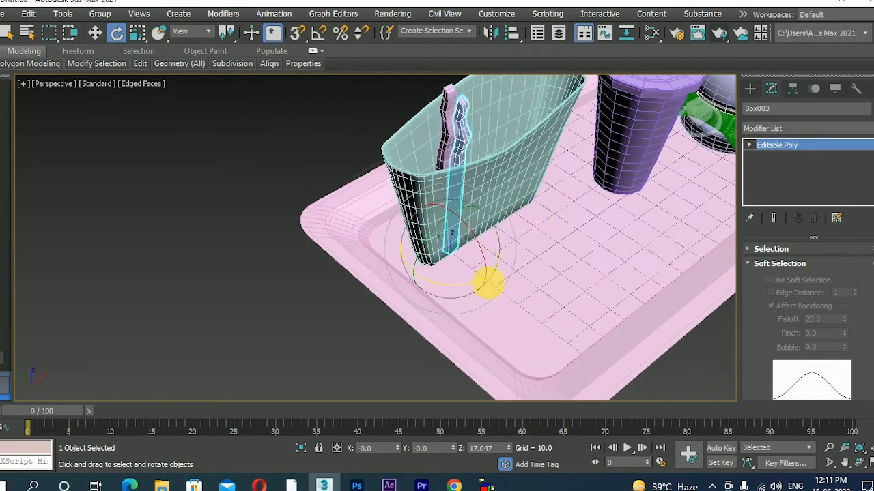
pyautogui.moveTo(461, 286); pyautogui.dragTo(537, 277)
pyautogui.press('w')
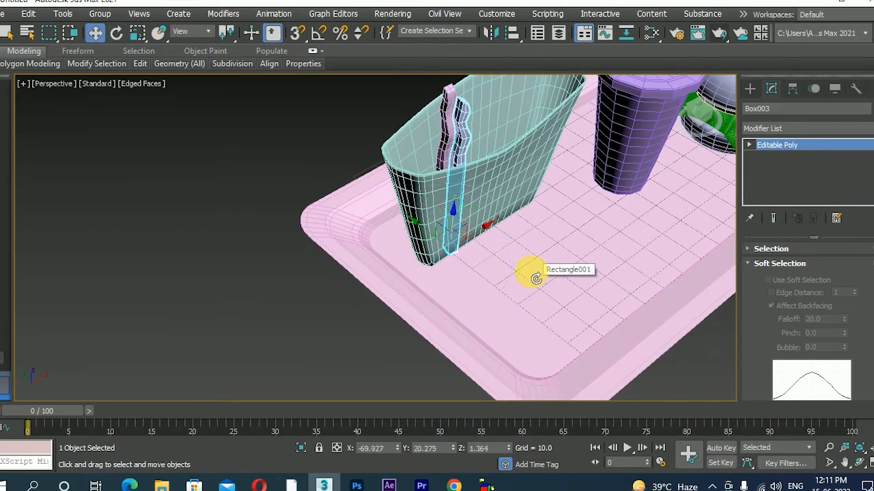
# - Copy the two fries together toward the carton's near end and tilt the copied pair
pyautogui.keyDown('ctrl'); pyautogui.click(467, 178); pyautogui.keyUp('ctrl')
pyautogui.keyDown('shift'); pyautogui.moveTo(482, 174); pyautogui.dragTo(449, 179); pyautogui.keyUp('shift')
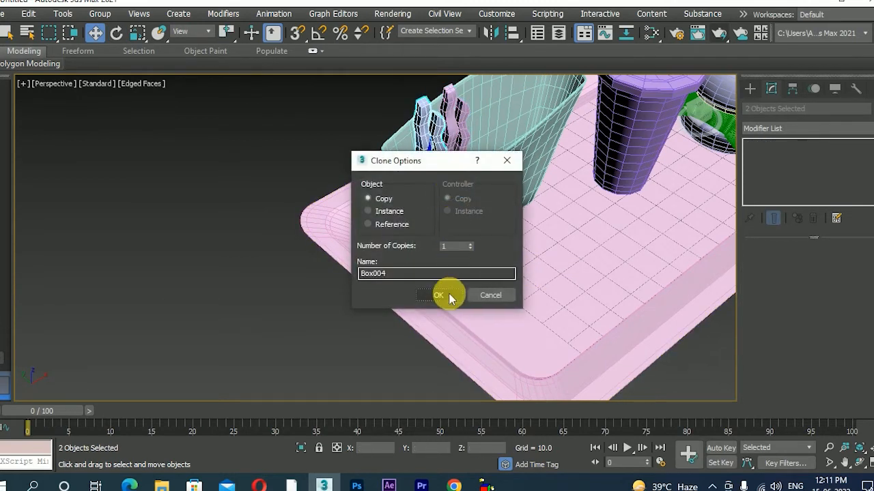
pyautogui.click(444, 295)
pyautogui.press('e')
pyautogui.moveTo(415, 178); pyautogui.dragTo(400, 194)
pyautogui.keyDown('alt'); pyautogui.moveTo(456, 227); pyautogui.dragTo(498, 234, button='middle'); pyautogui.keyUp('alt')
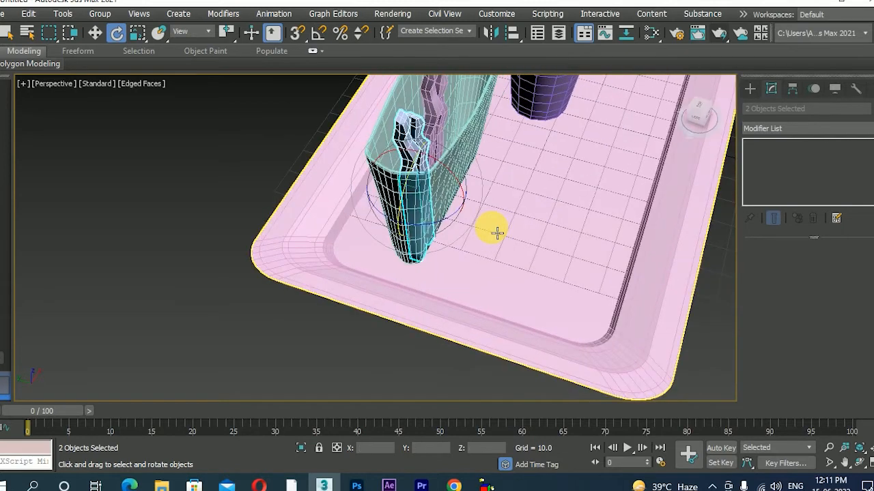
pyautogui.press('w')
pyautogui.keyDown('alt'); pyautogui.moveTo(387, 187); pyautogui.dragTo(480, 162, button='middle'); pyautogui.keyUp('alt')
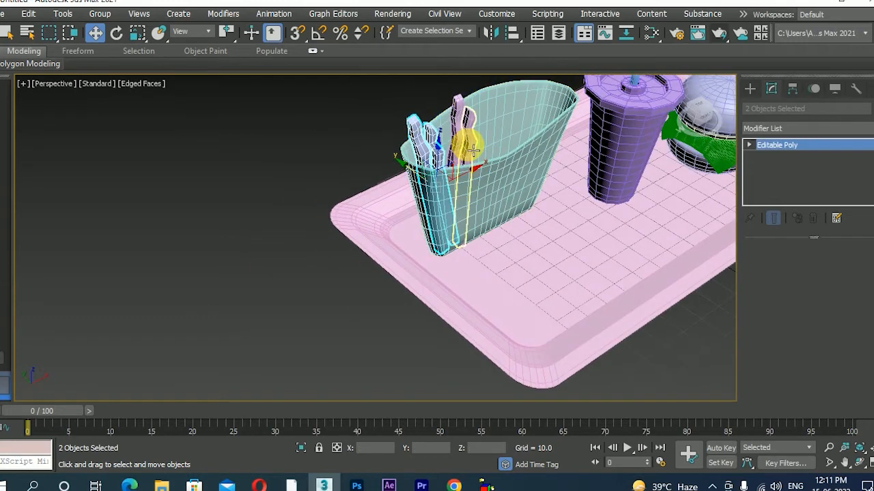
# - Copy the four fries along X across the carton, tilt the copies slightly about Y, and adjust their X position
pyautogui.click(473, 150)
pyautogui.keyDown('ctrl'); pyautogui.click(435, 157); pyautogui.keyUp('ctrl')
pyautogui.keyDown('ctrl'); pyautogui.click(427, 151); pyautogui.keyUp('ctrl')
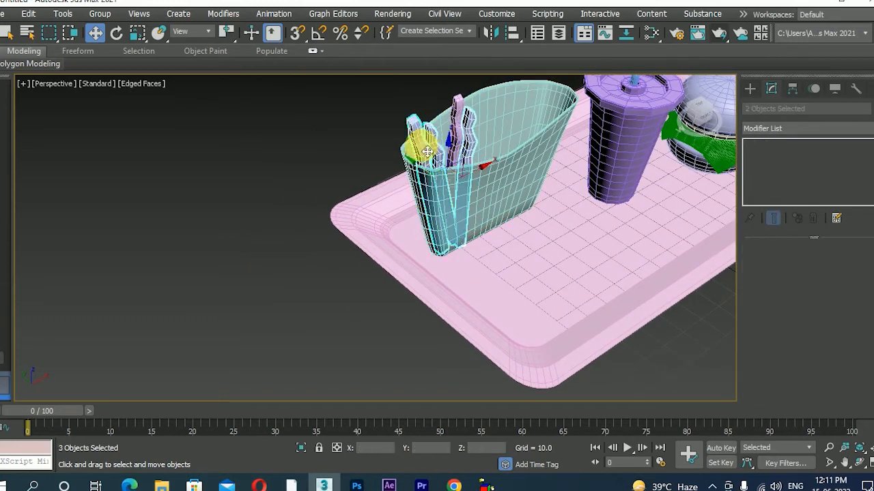
pyautogui.moveTo(484, 170)
pyautogui.keyDown('shift'); pyautogui.mouseDown()
pyautogui.moveTo(523, 141)
pyautogui.moveTo(541, 145)
pyautogui.mouseUp(); pyautogui.keyUp('shift')
pyautogui.click(445, 298)
pyautogui.keyDown('alt'); pyautogui.moveTo(448, 294); pyautogui.dragTo(522, 263, button='middle'); pyautogui.keyUp('alt')
pyautogui.press('e')
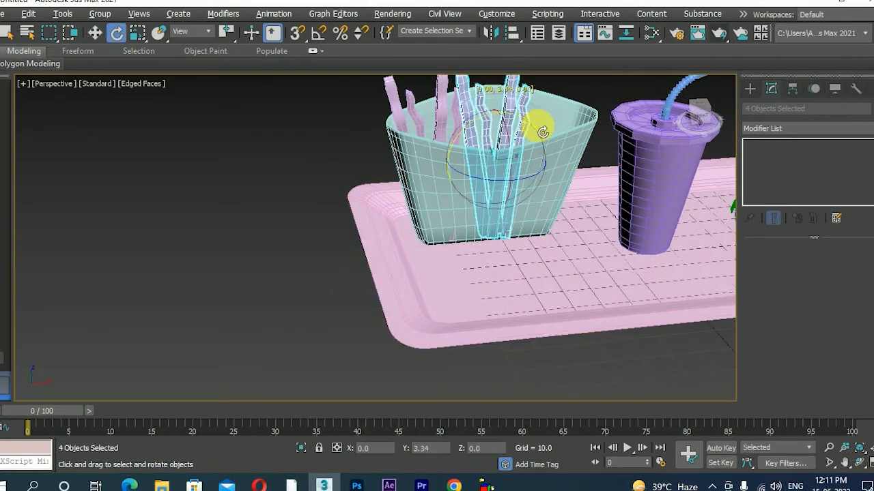
pyautogui.press('w')
pyautogui.moveTo(539, 167); pyautogui.dragTo(550, 164)
# - Deselect the fries, then shift the tray slightly beneath the food items to about X -4.4, Y 7.8
pyautogui.click(605, 101)
pyautogui.scroll(-6, 604, 101)
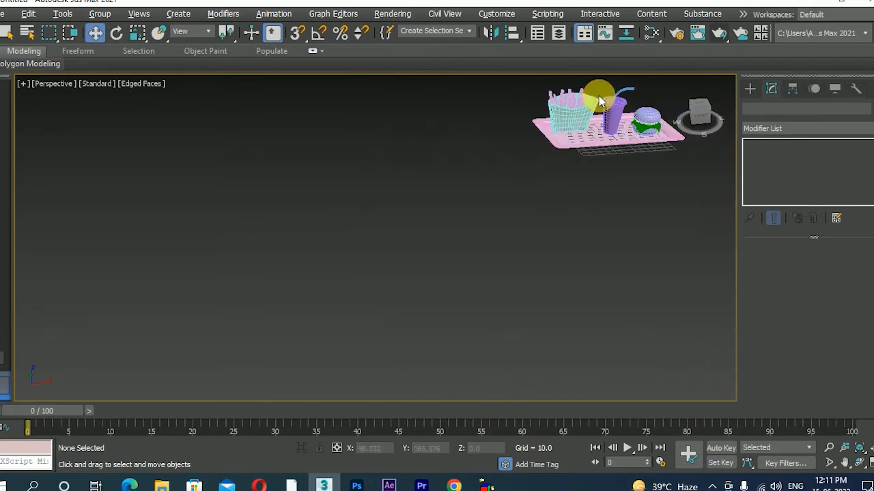
pyautogui.scroll(2, 607, 140)
pyautogui.moveTo(607, 140); pyautogui.dragTo(510, 202, button='middle')
pyautogui.scroll(6, 510, 202)
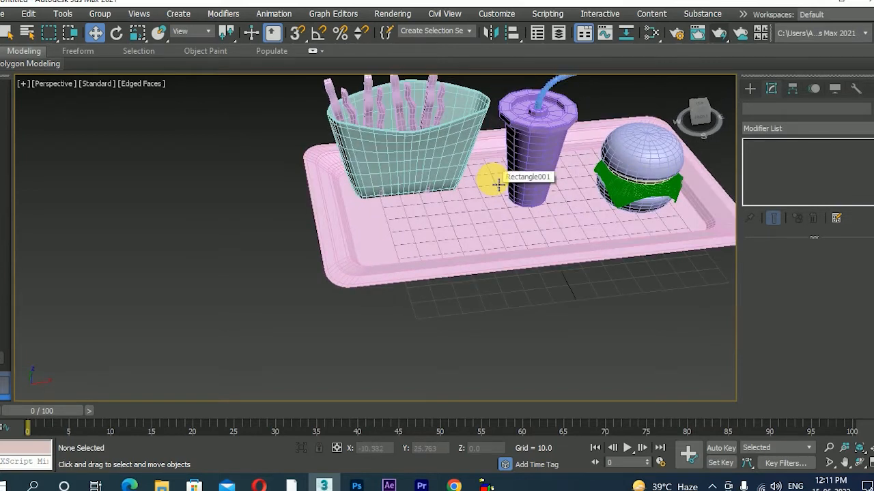
pyautogui.scroll(2, 502, 217)
pyautogui.moveTo(503, 218); pyautogui.dragTo(434, 263, button='middle')
pyautogui.scroll(-3, 434, 263)
pyautogui.keyDown('alt'); pyautogui.moveTo(435, 263); pyautogui.dragTo(475, 263, button='middle'); pyautogui.keyUp('alt')
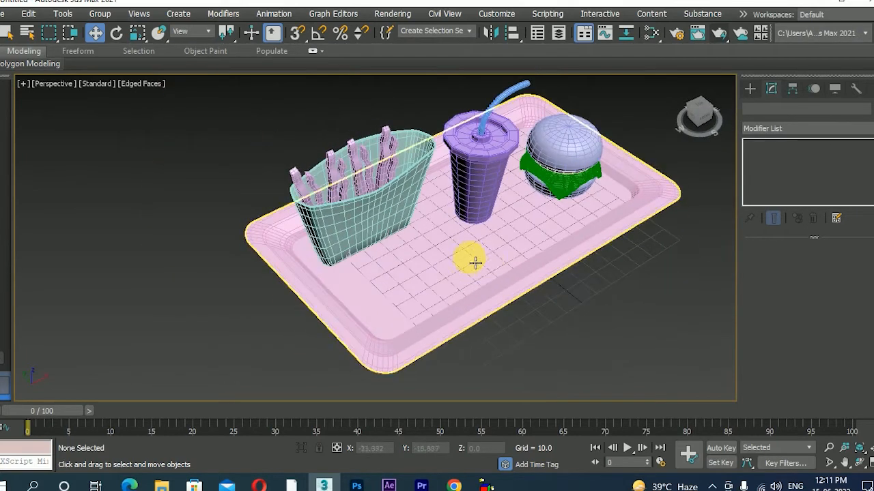
pyautogui.click(475, 263)
pyautogui.moveTo(451, 209); pyautogui.dragTo(510, 261)
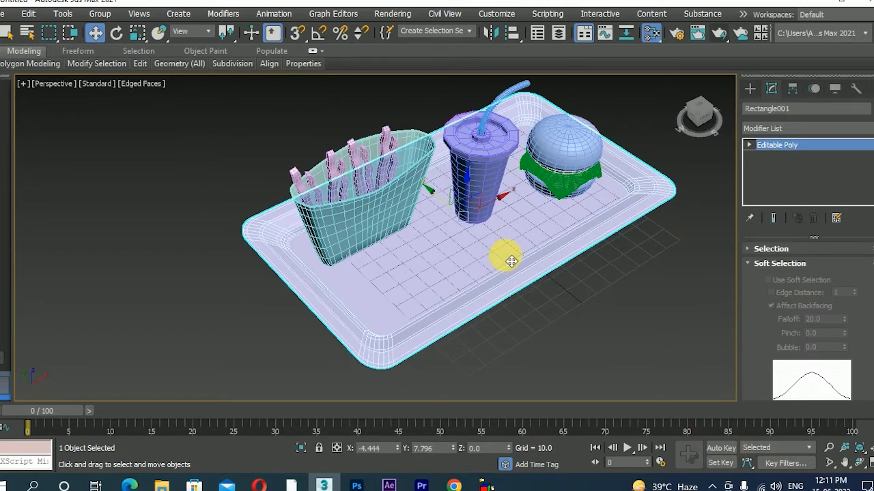
# - Create a Physical Material in the Slate Material Editor and assign it to the burger's upper bun
pyautogui.press('m')
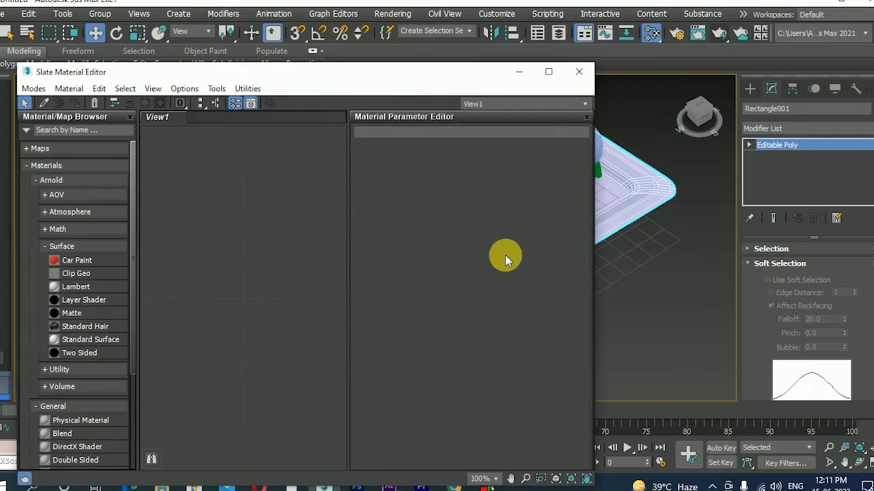
pyautogui.keyDown('alt'); pyautogui.moveTo(659, 258); pyautogui.dragTo(742, 261, button='middle'); pyautogui.keyUp('alt')
pyautogui.moveTo(394, 68); pyautogui.dragTo(328, 17)
pyautogui.keyDown('alt'); pyautogui.moveTo(698, 208); pyautogui.dragTo(637, 201, button='middle'); pyautogui.keyUp('alt')
pyautogui.click(661, 200)
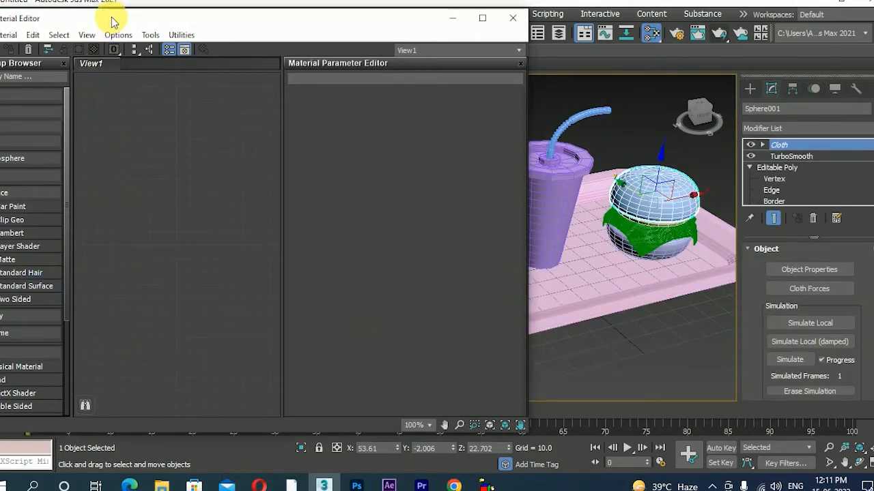
pyautogui.moveTo(112, 20); pyautogui.dragTo(143, 13)
pyautogui.moveTo(46, 359); pyautogui.dragTo(147, 158)
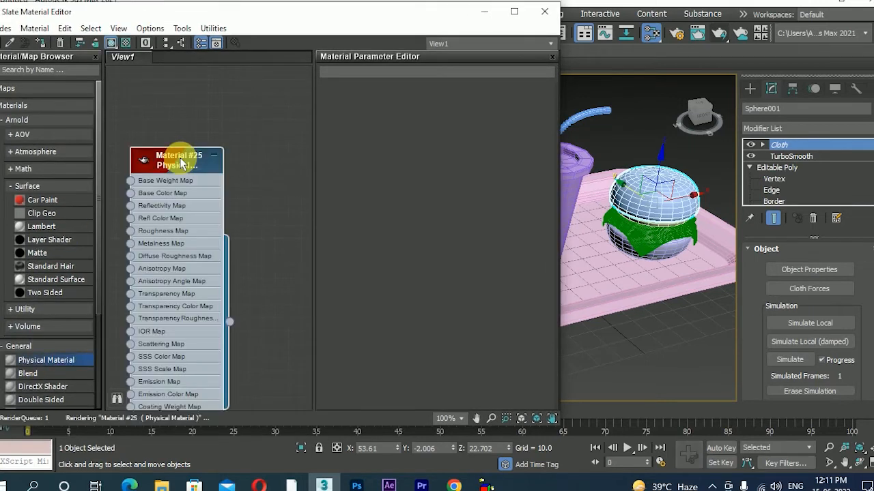
pyautogui.rightClick(179, 135)
pyautogui.click(224, 153)
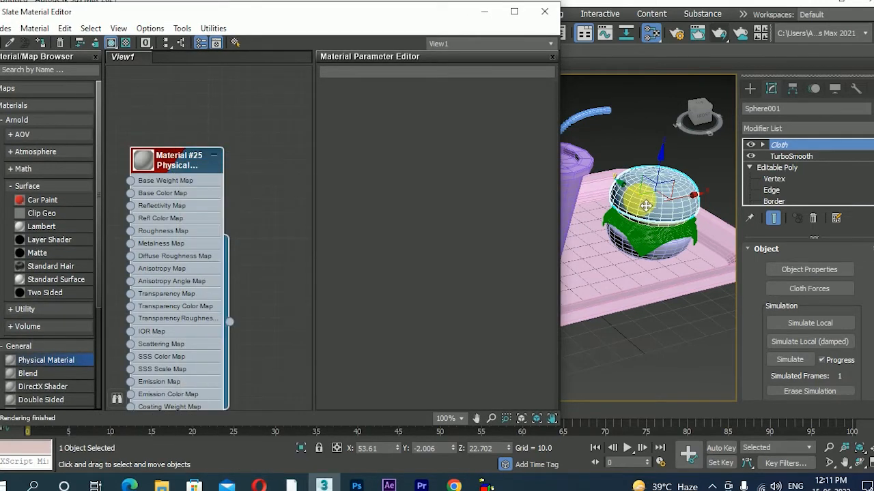
# - Load the sesame bun image 60db56723a0f8.image from the map 2 folder as the material's base color bitmap
pyautogui.doubleClick(162, 161)
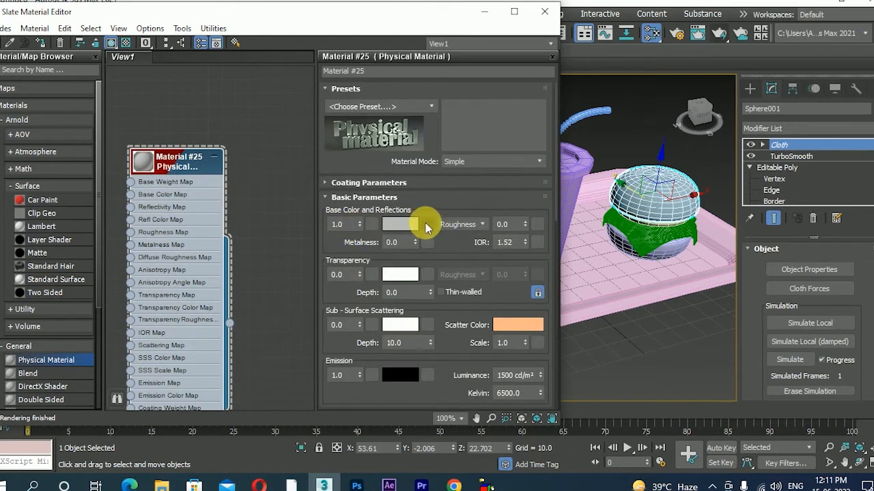
pyautogui.click(426, 225)
pyautogui.click(461, 46)
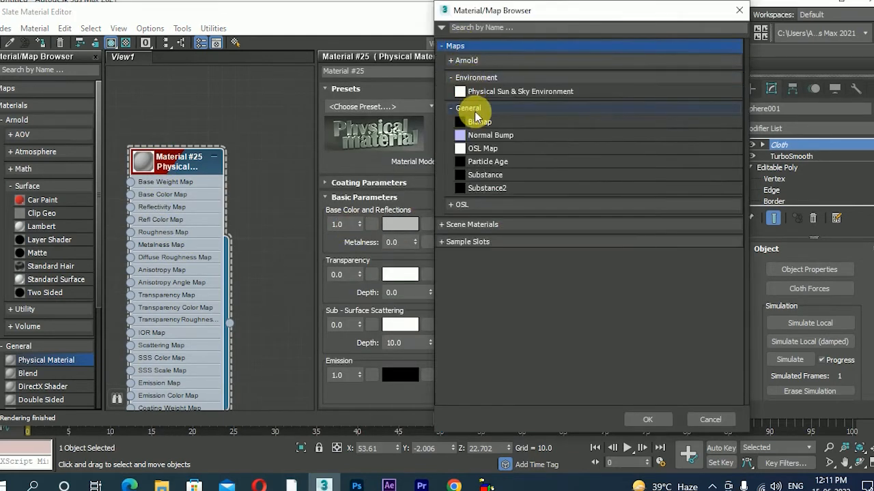
pyautogui.click(655, 421)
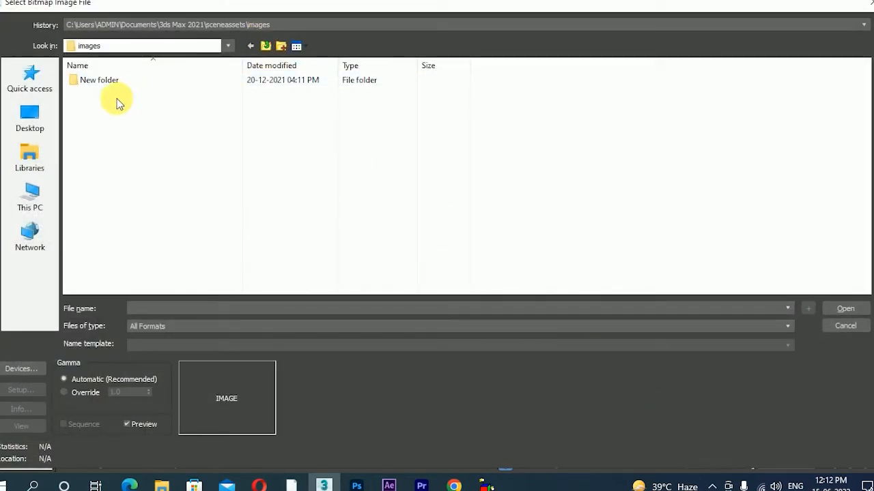
pyautogui.click(239, 28)
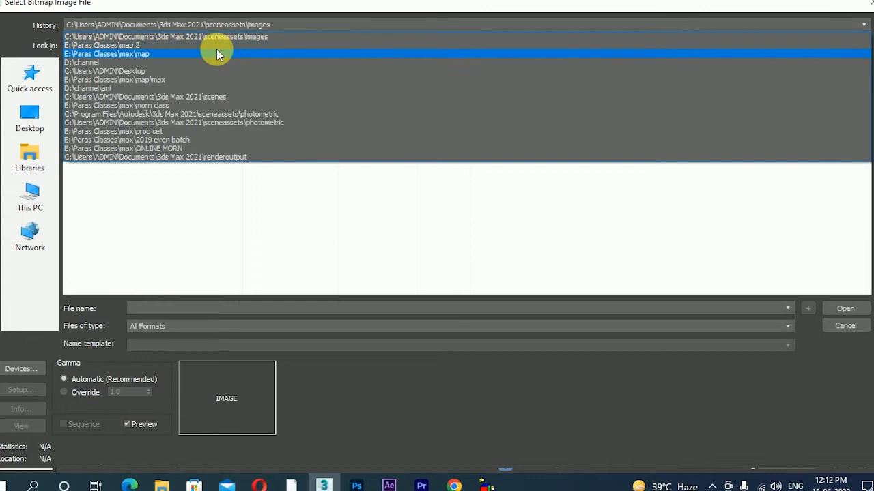
pyautogui.click(216, 48)
pyautogui.click(99, 96)
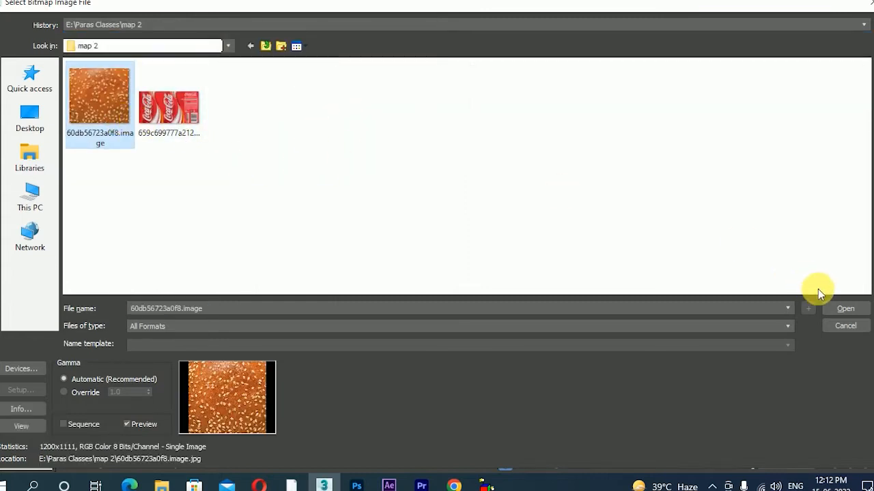
pyautogui.click(845, 309)
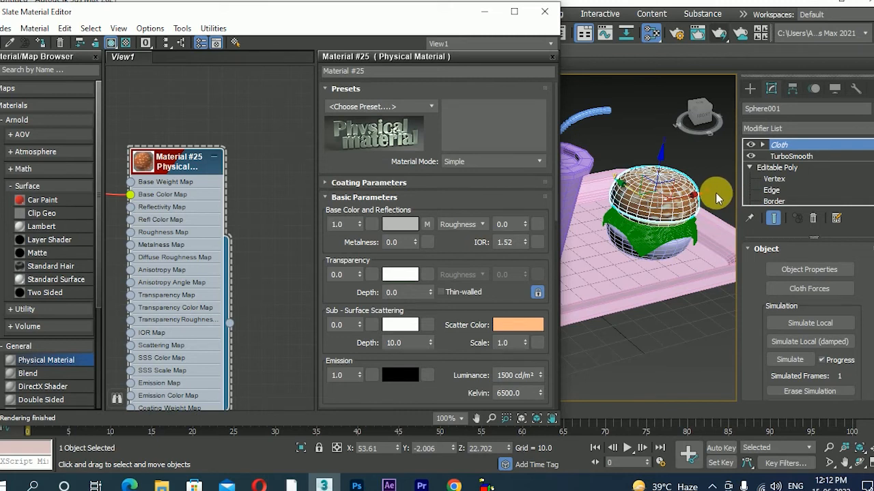
# - Add a UVW Map modifier to the upper bun and set its mapping to Spherical
pyautogui.scroll(5, 715, 193)
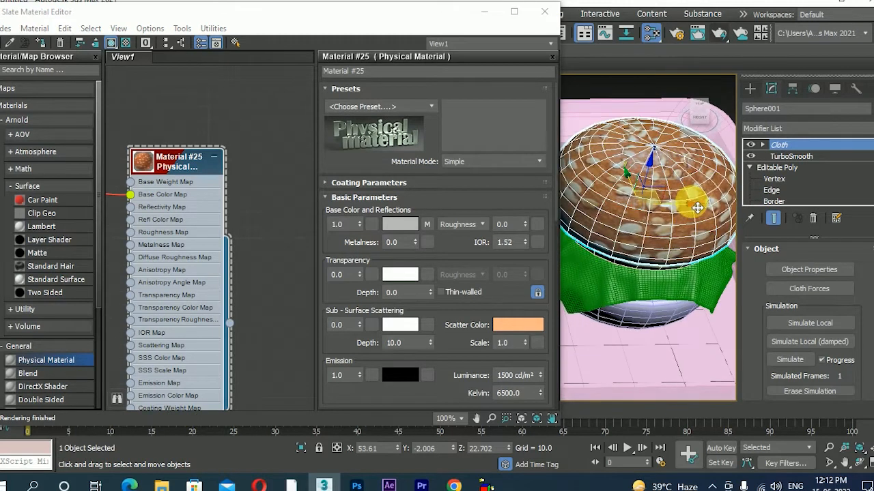
pyautogui.click(865, 128)
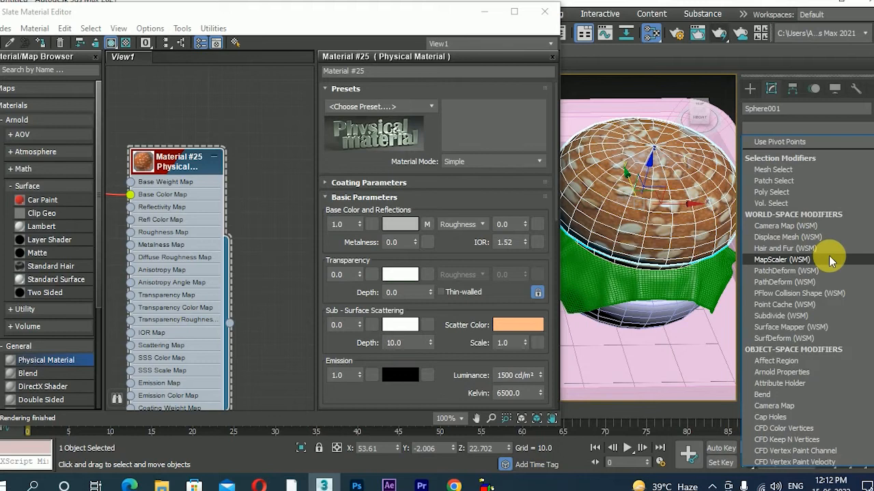
pyautogui.scroll(-15, 830, 260)
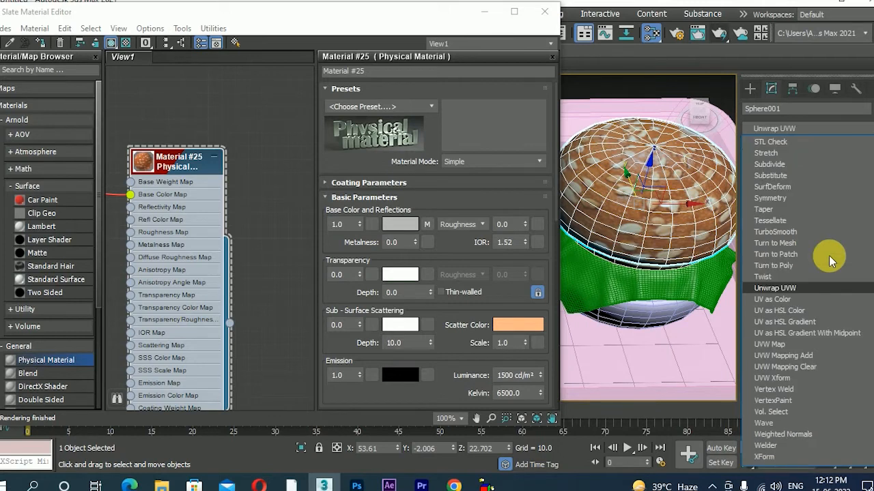
pyautogui.click(801, 345)
pyautogui.keyDown('alt'); pyautogui.moveTo(671, 275); pyautogui.dragTo(688, 264, button='middle'); pyautogui.keyUp('alt')
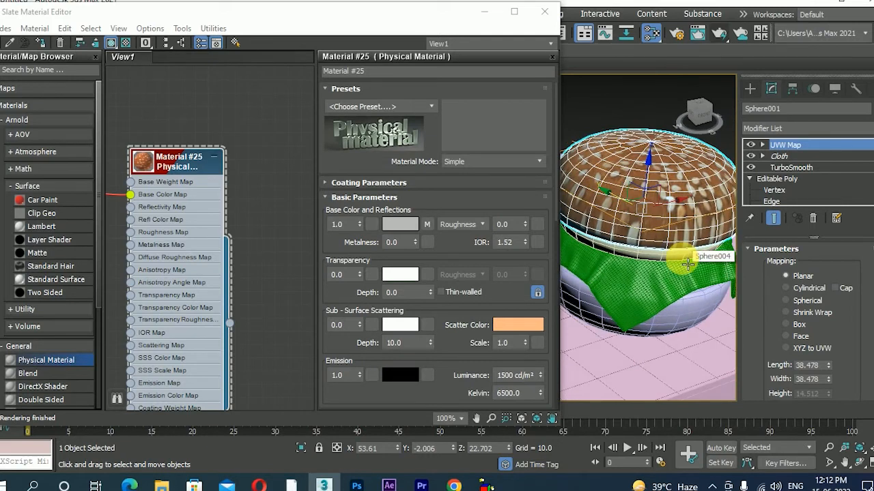
pyautogui.click(787, 301)
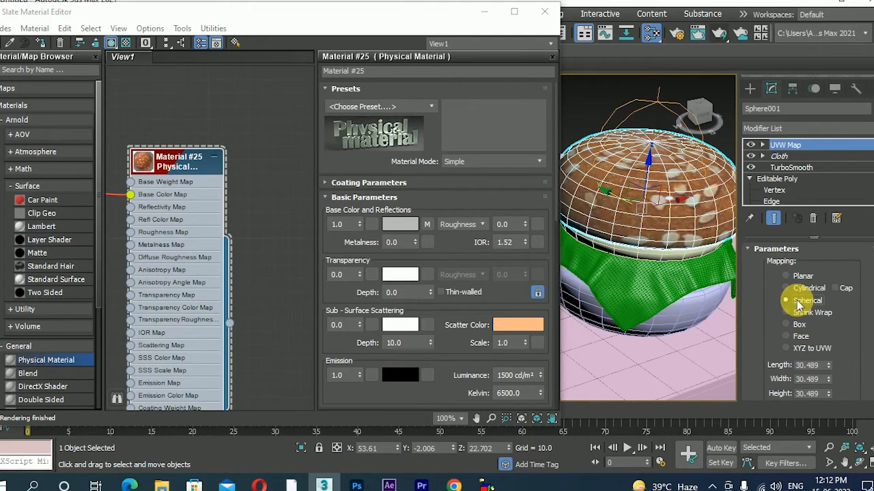
# - Set the upper bun's UVW Map tiling to 4 for both U and V
pyautogui.moveTo(780, 380); pyautogui.dragTo(781, 282)
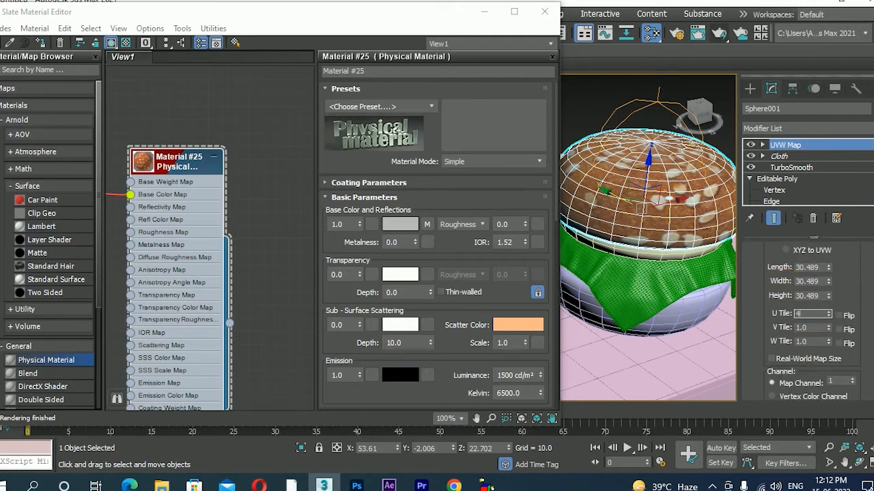
pyautogui.write('4')
pyautogui.press('Return')
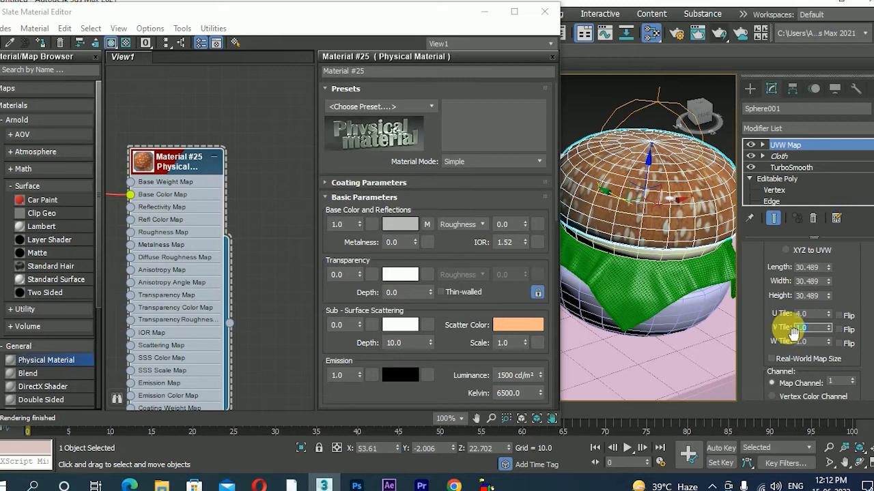
pyautogui.write('4')
pyautogui.press('Return')
pyautogui.keyDown('alt'); pyautogui.moveTo(699, 283); pyautogui.dragTo(630, 290, button='middle'); pyautogui.keyUp('alt')
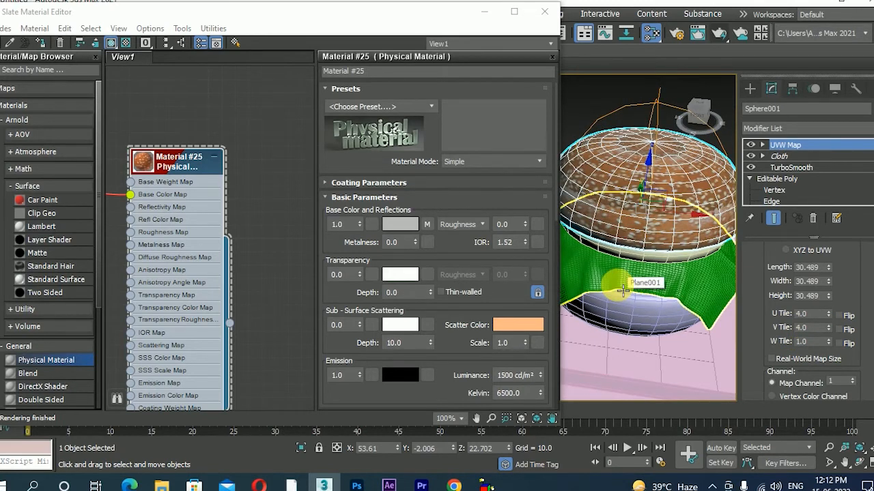
# - Assign the sesame bun material to the burger's lower bun
pyautogui.moveTo(622, 290); pyautogui.dragTo(645, 335)
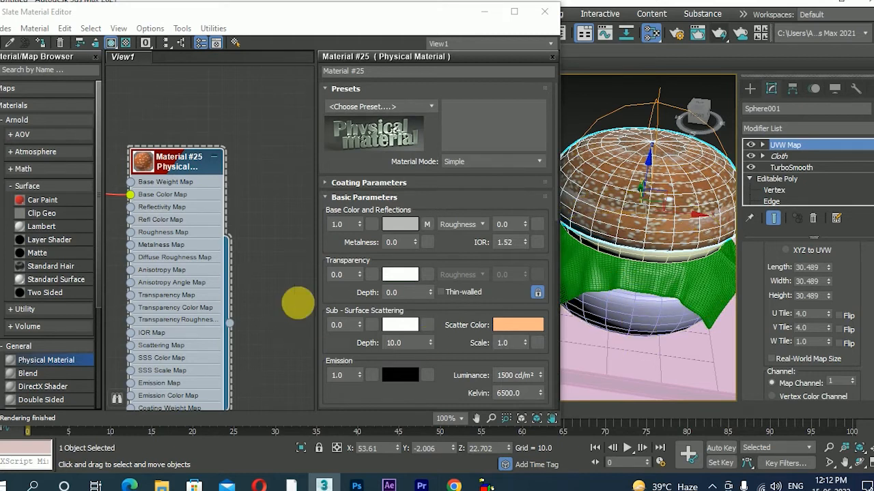
pyautogui.click(667, 316)
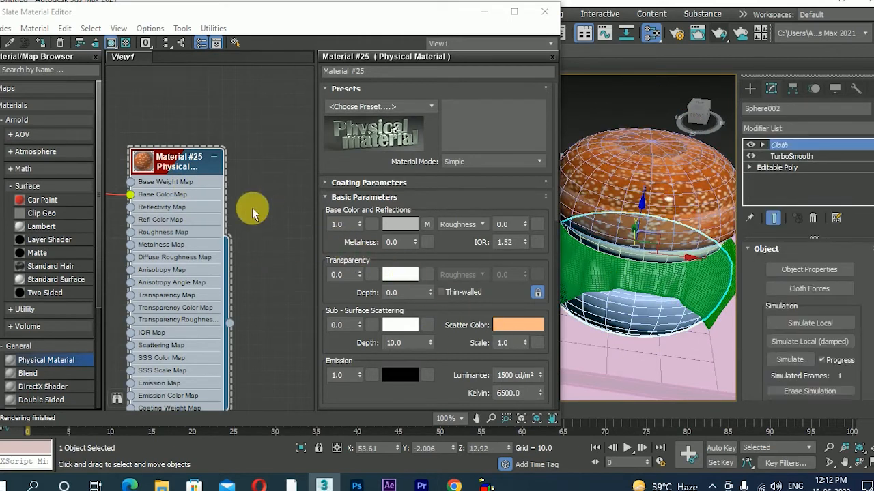
pyautogui.rightClick(162, 161)
pyautogui.click(197, 152)
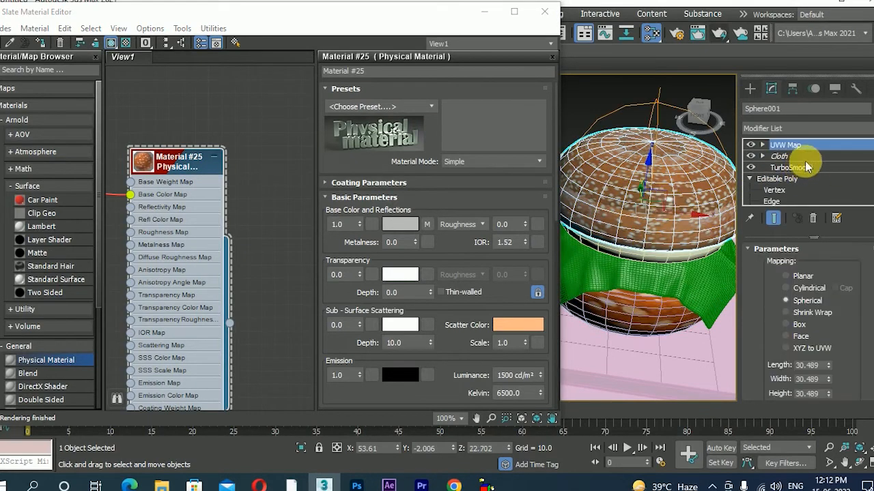
# - Copy the upper bun's UVW Map modifier and paste it onto the lower bun above its Cloth modifier
pyautogui.rightClick(806, 146)
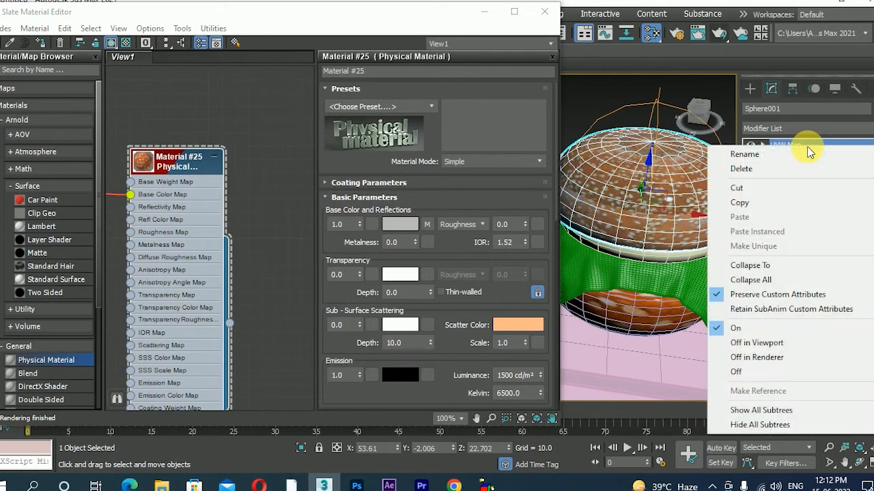
pyautogui.click(765, 197)
pyautogui.click(731, 293)
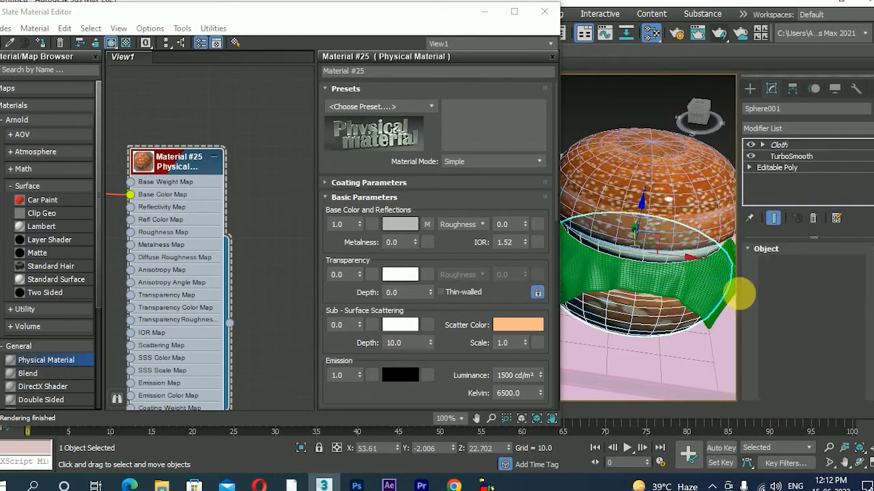
pyautogui.rightClick(808, 145)
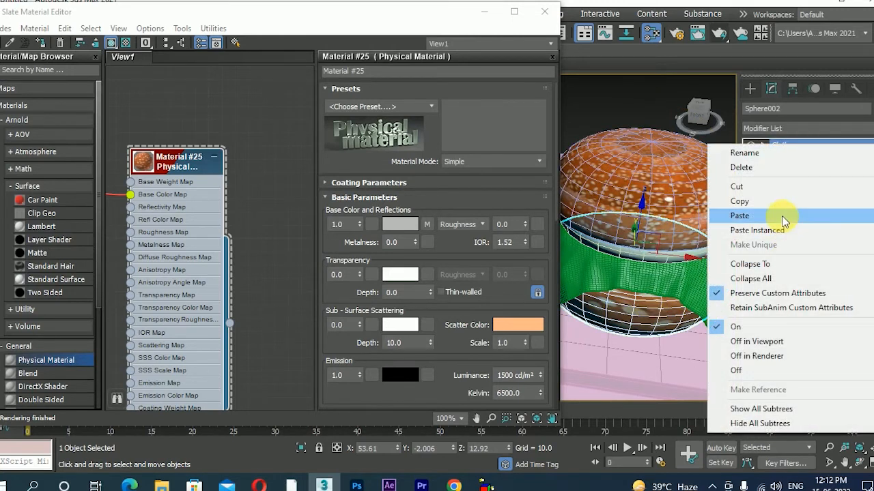
pyautogui.click(798, 216)
pyautogui.click(595, 90)
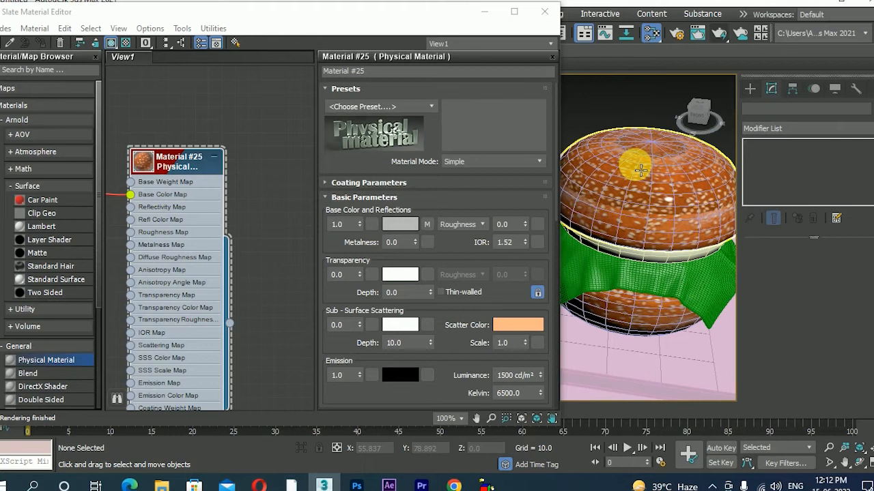
pyautogui.keyDown('alt'); pyautogui.moveTo(652, 278); pyautogui.dragTo(647, 255, button='middle'); pyautogui.keyUp('alt')
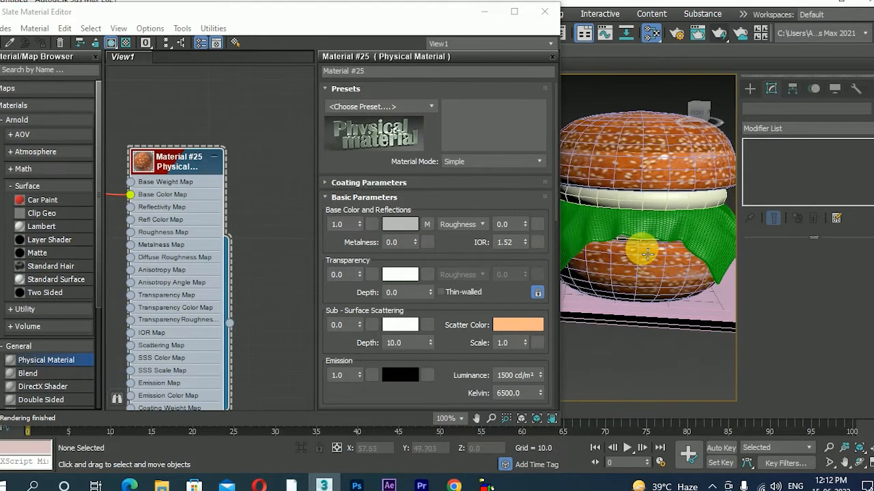
# - Create a new Physical Material and assign it to the flat burger layer directly beneath the upper bun
pyautogui.scroll(-4, 279, 250)
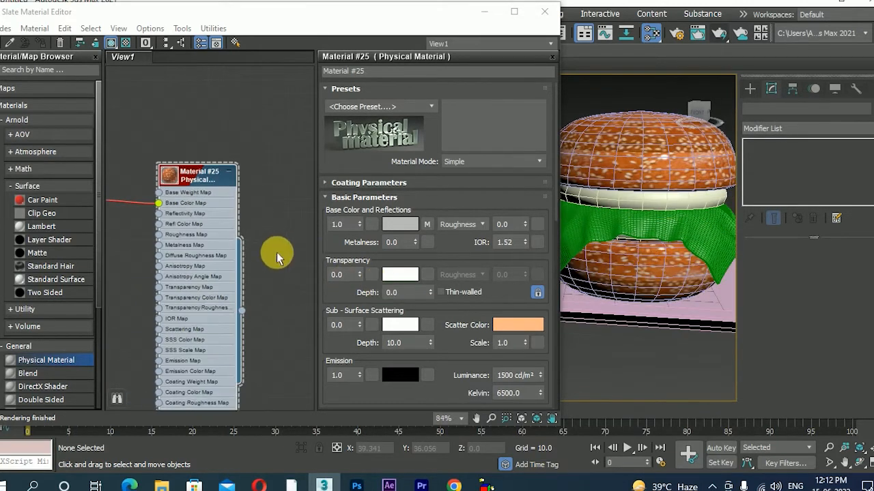
pyautogui.moveTo(205, 273); pyautogui.dragTo(196, 89, button='middle')
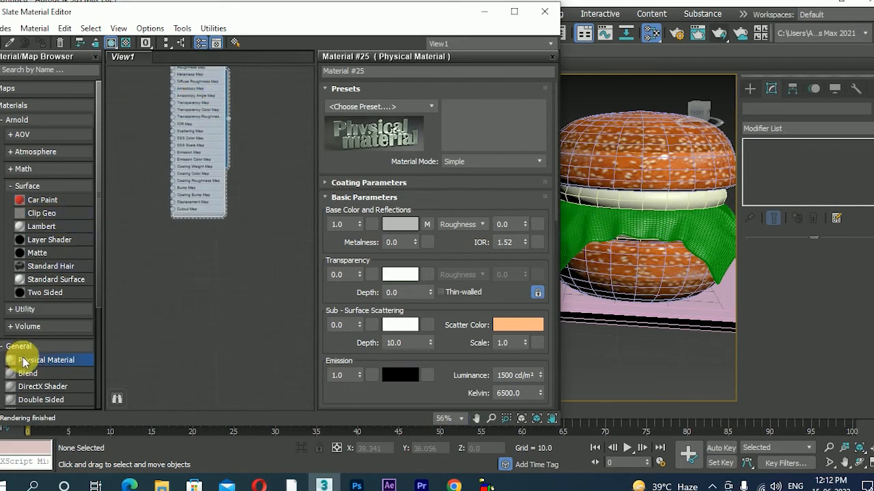
pyautogui.click(195, 300)
pyautogui.rightClick(195, 300)
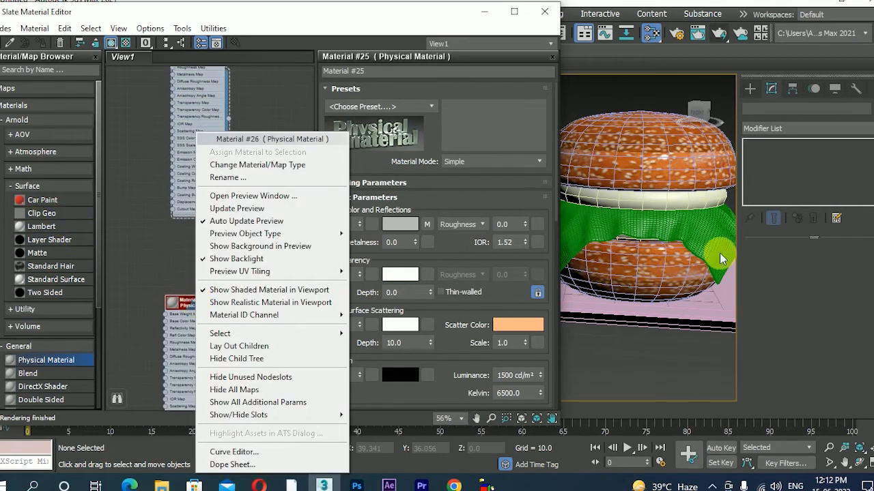
pyautogui.click(692, 213)
pyautogui.rightClick(177, 301)
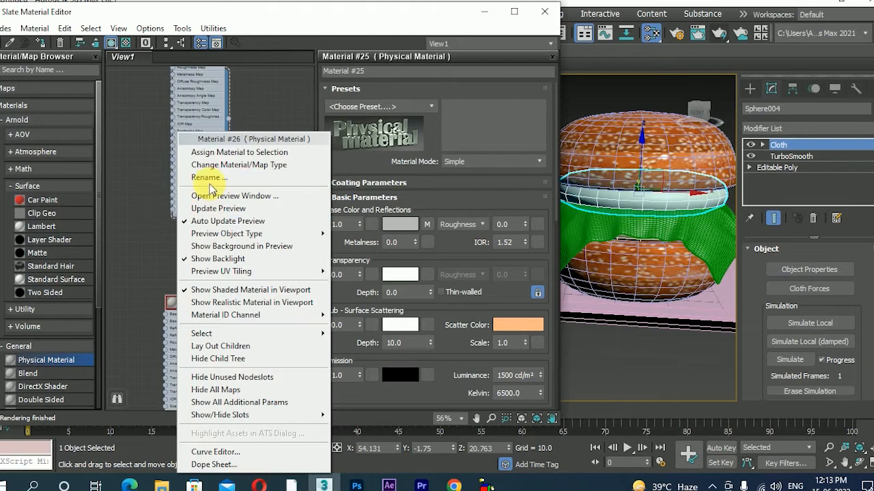
pyautogui.click(218, 152)
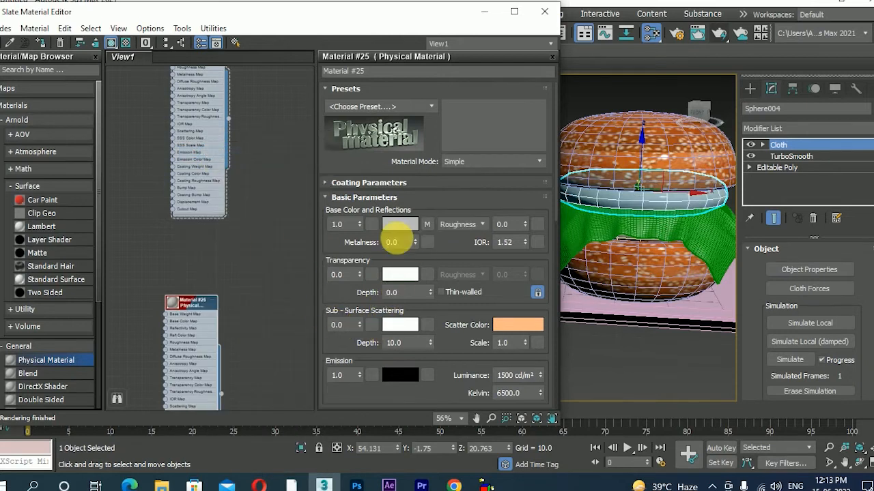
# - Add a Bitmap to the new material's base color and open the max\map image folder
pyautogui.doubleClick(182, 307)
pyautogui.click(429, 227)
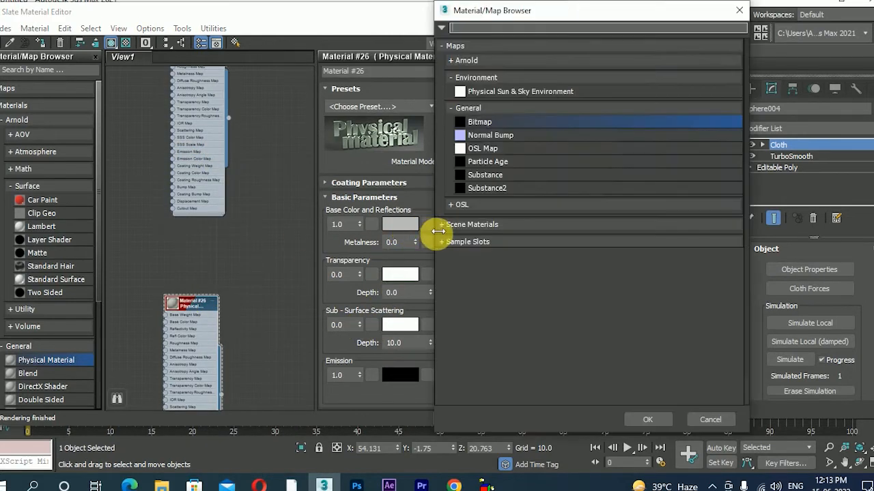
pyautogui.click(485, 123)
pyautogui.click(649, 417)
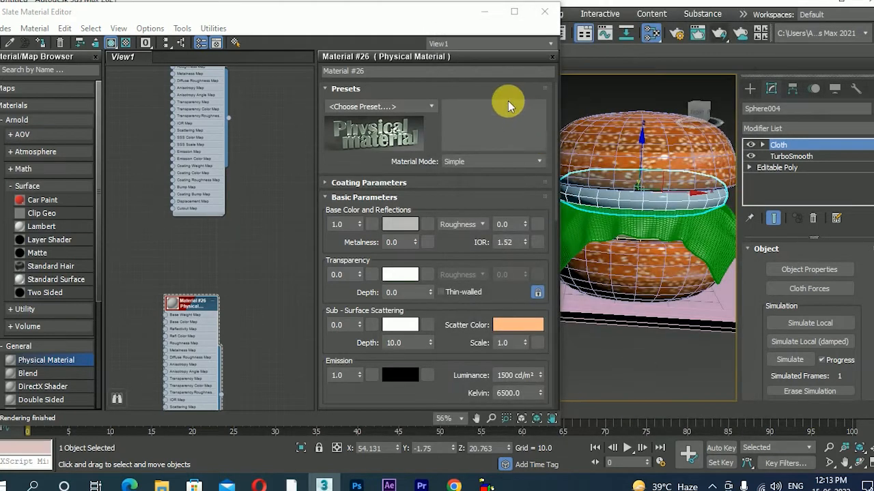
pyautogui.click(233, 25)
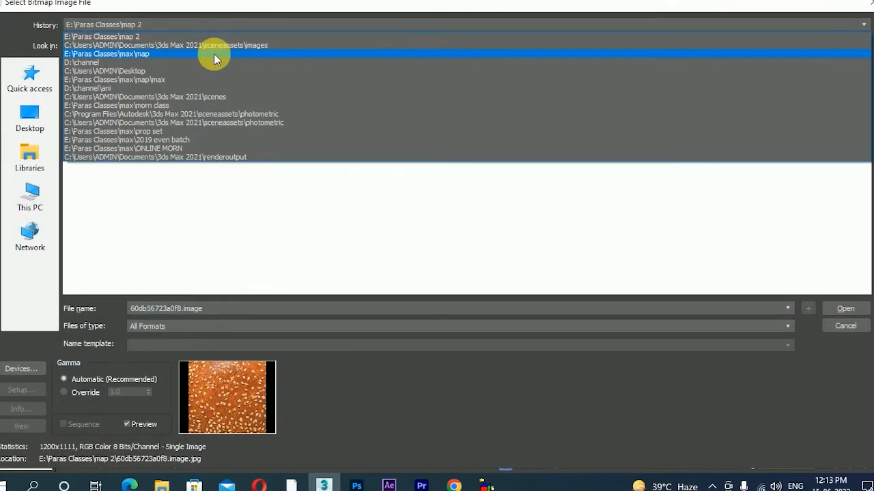
pyautogui.click(214, 53)
# - Load the EA_Fabric_DIFF image as the base color bitmap and set the material's roughness to 0.84
pyautogui.scroll(-3, 581, 232)
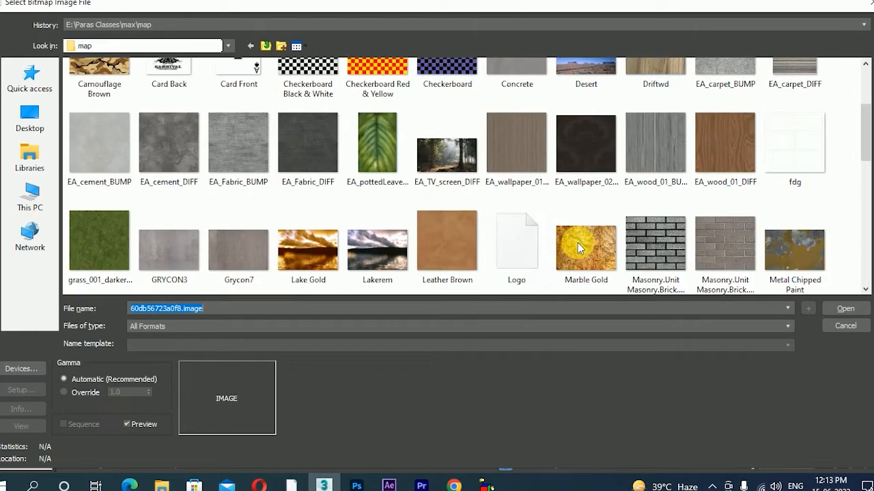
pyautogui.scroll(-10, 312, 184)
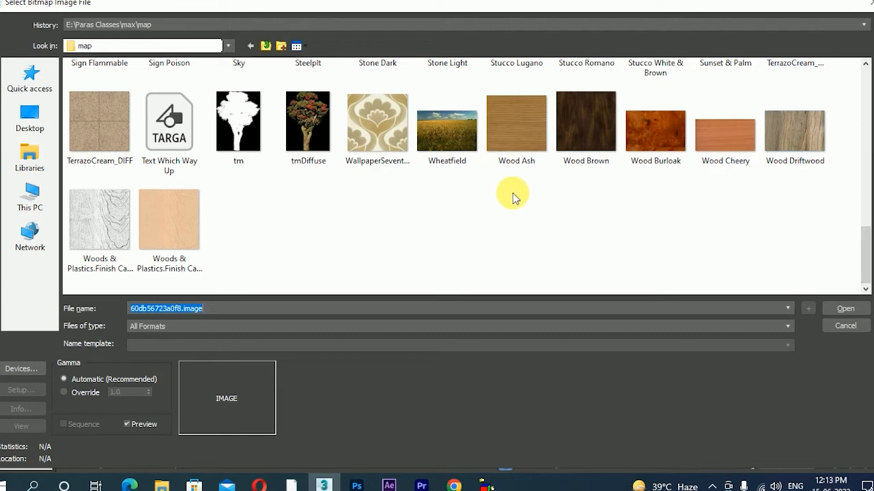
pyautogui.scroll(3, 567, 167)
pyautogui.scroll(2, 567, 168)
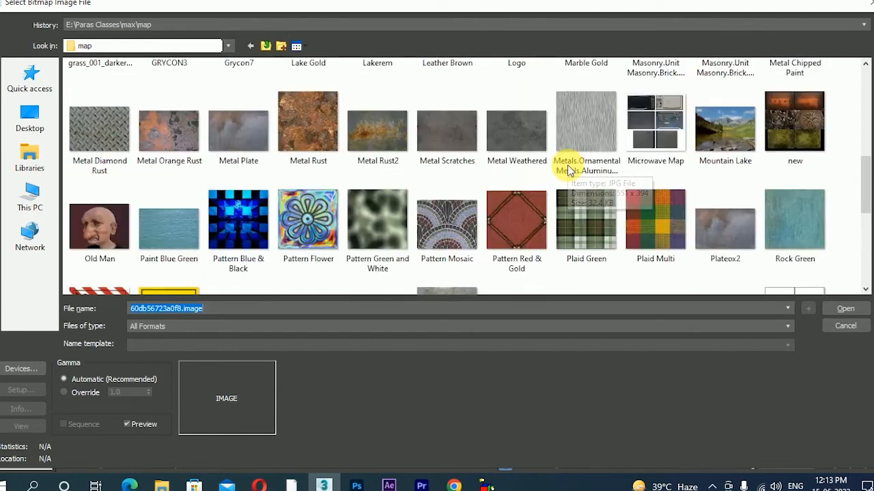
pyautogui.scroll(8, 567, 167)
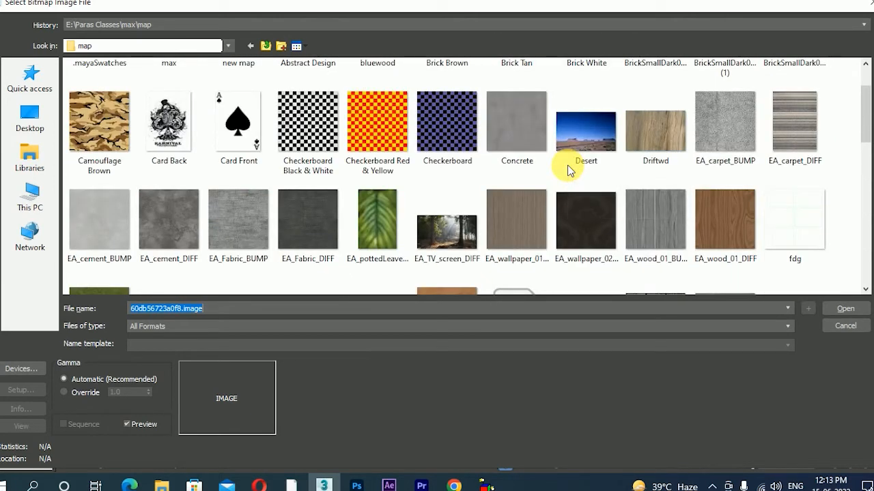
pyautogui.scroll(2, 576, 179)
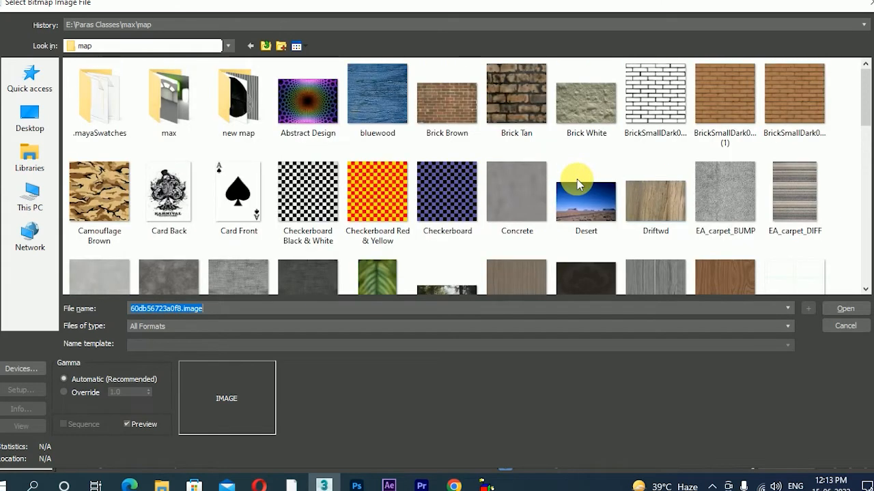
pyautogui.scroll(-2, 576, 184)
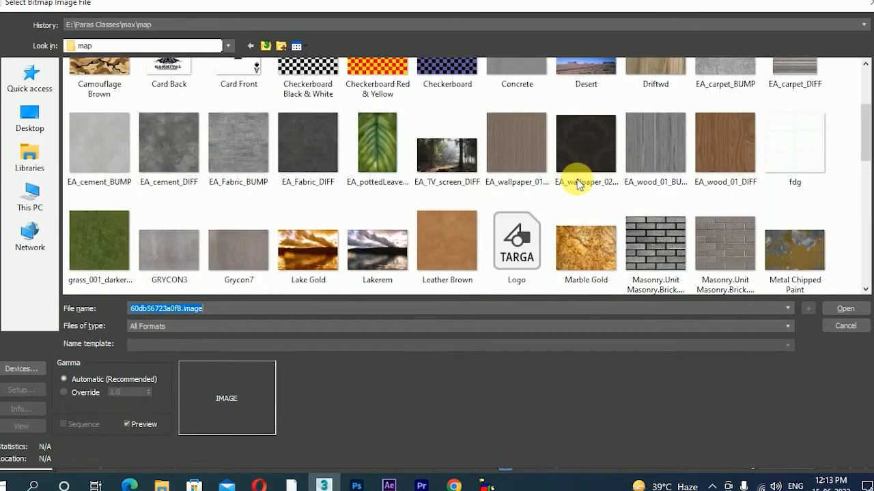
pyautogui.click(301, 164)
pyautogui.click(843, 309)
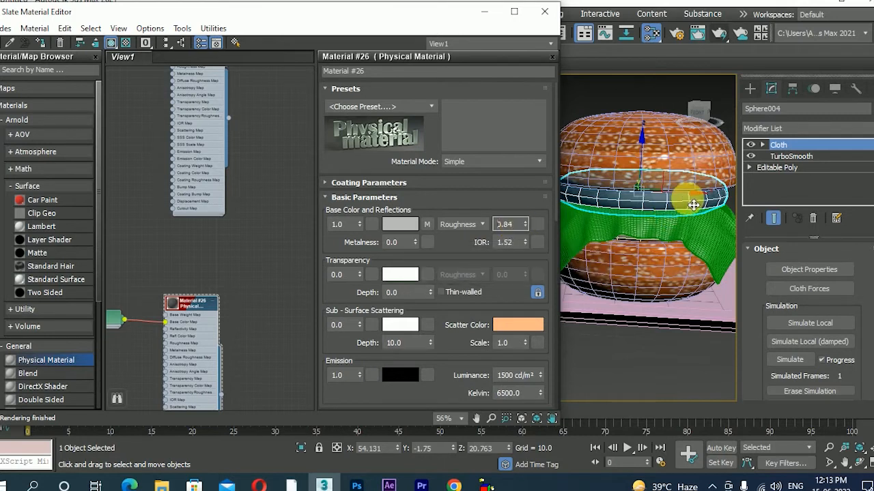
# - Create another Physical Material and assign it to the burger's draped green sheet
pyautogui.click(606, 294)
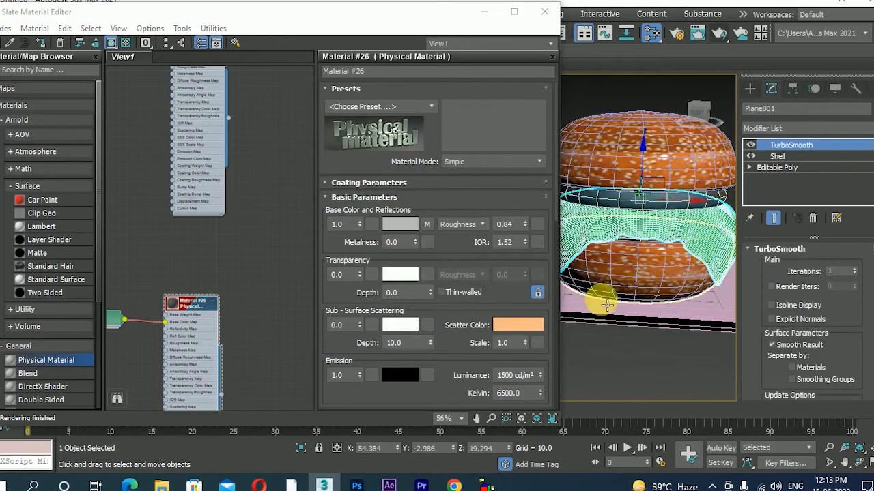
pyautogui.moveTo(251, 330); pyautogui.dragTo(200, 108, button='middle')
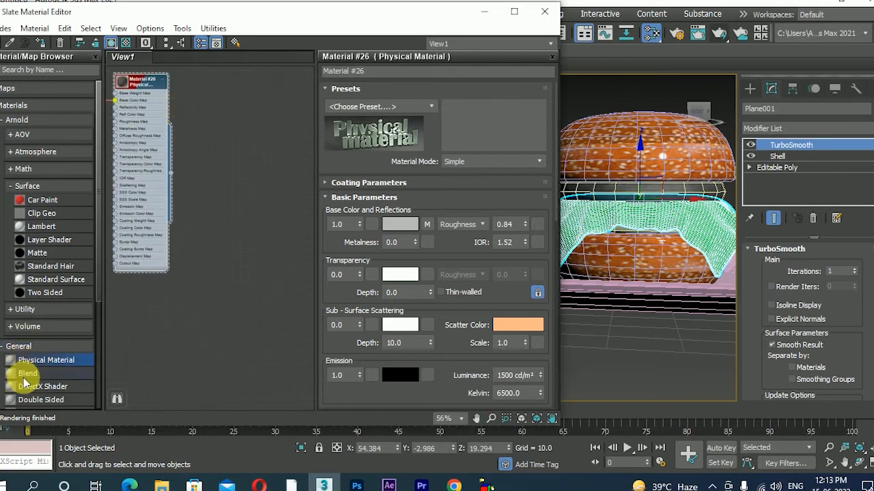
pyautogui.moveTo(29, 369); pyautogui.dragTo(158, 297)
pyautogui.rightClick(158, 298)
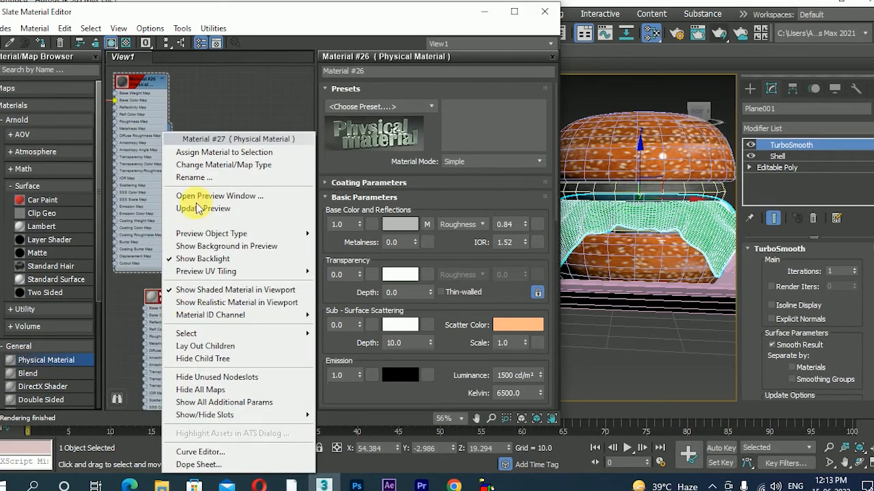
pyautogui.click(205, 153)
# - Set the draped sheet material's base color to yellow with red 0.882, green 0.933 and blue 0.039
pyautogui.doubleClick(170, 300)
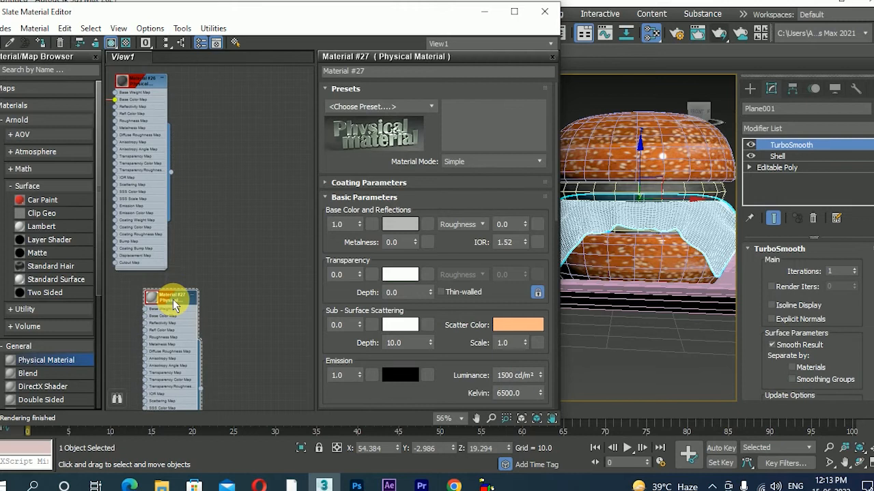
pyautogui.click(408, 225)
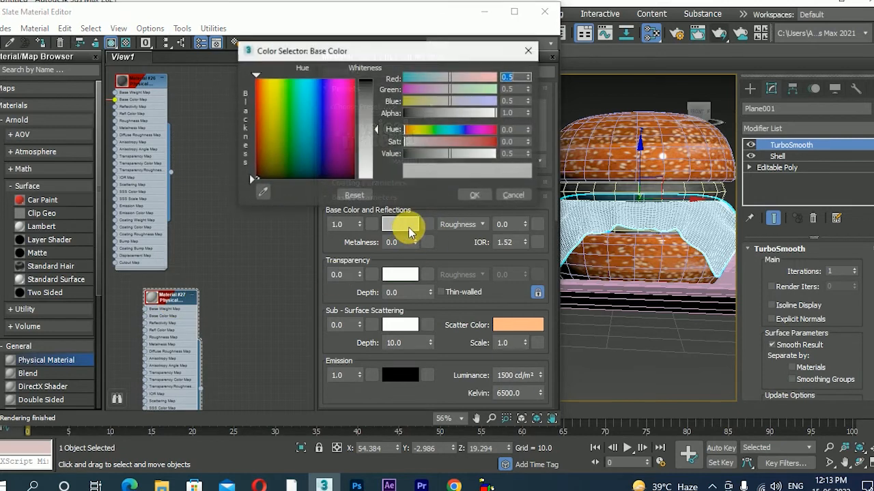
pyautogui.click(273, 86)
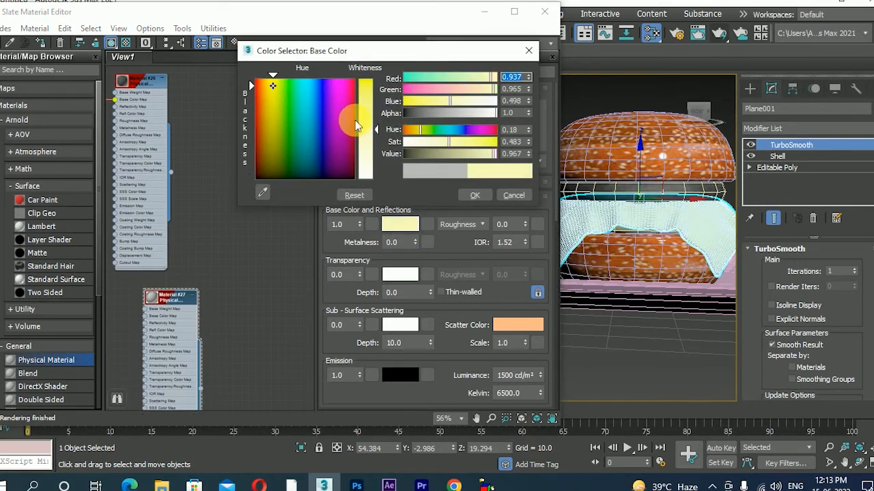
pyautogui.click(365, 87)
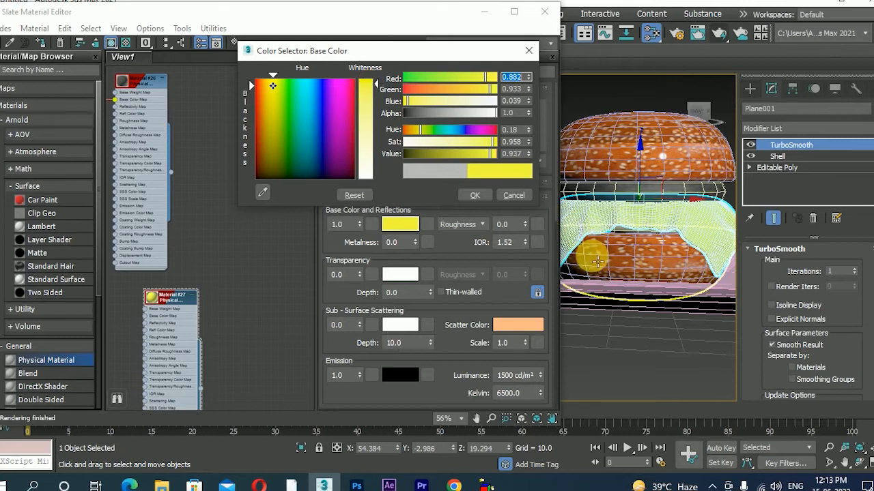
# - Assign the dark EA_Fabric_DIFF material to the round burger layer inside the draped sheet
pyautogui.click(624, 230)
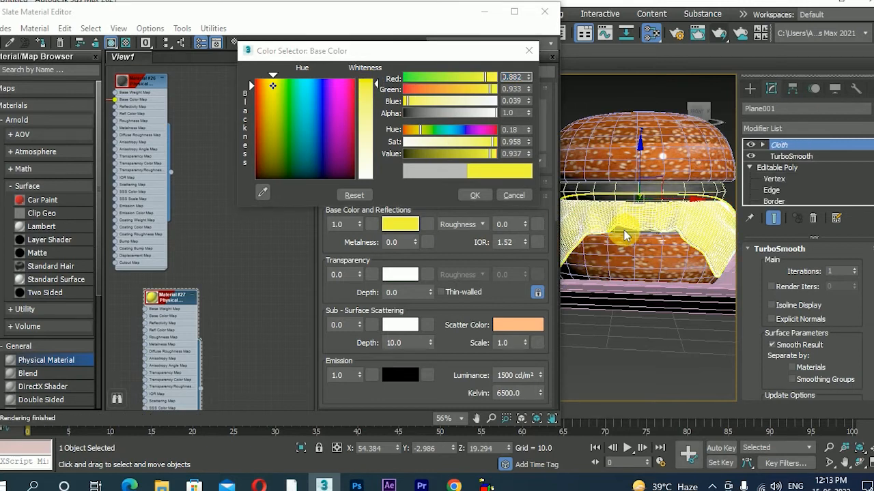
pyautogui.moveTo(198, 220); pyautogui.dragTo(216, 329, button='middle')
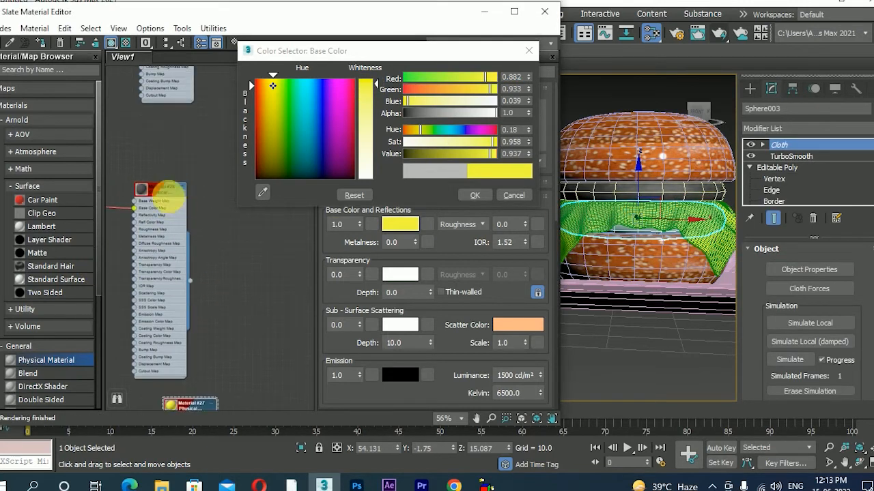
pyautogui.rightClick(159, 194)
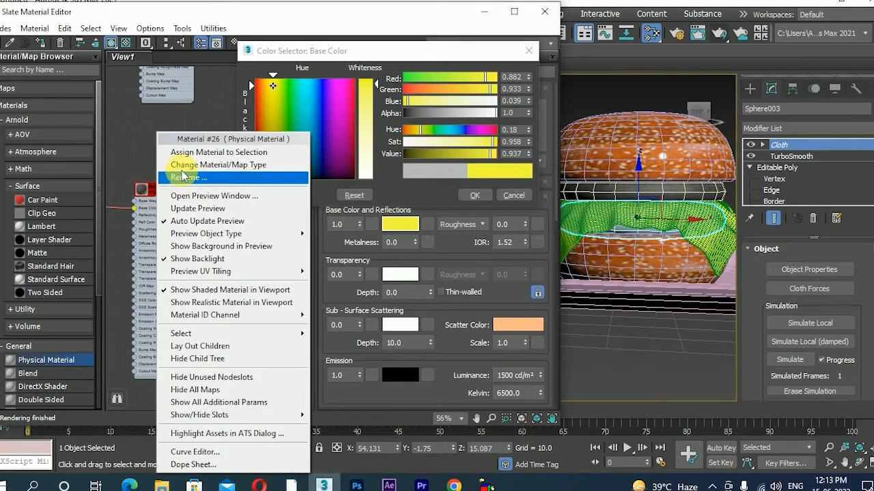
pyautogui.click(181, 152)
# - Create a new Physical Material and assign it to the tray
pyautogui.scroll(-3, 649, 287)
pyautogui.keyDown('alt'); pyautogui.moveTo(649, 296); pyautogui.dragTo(649, 335, button='middle'); pyautogui.keyUp('alt')
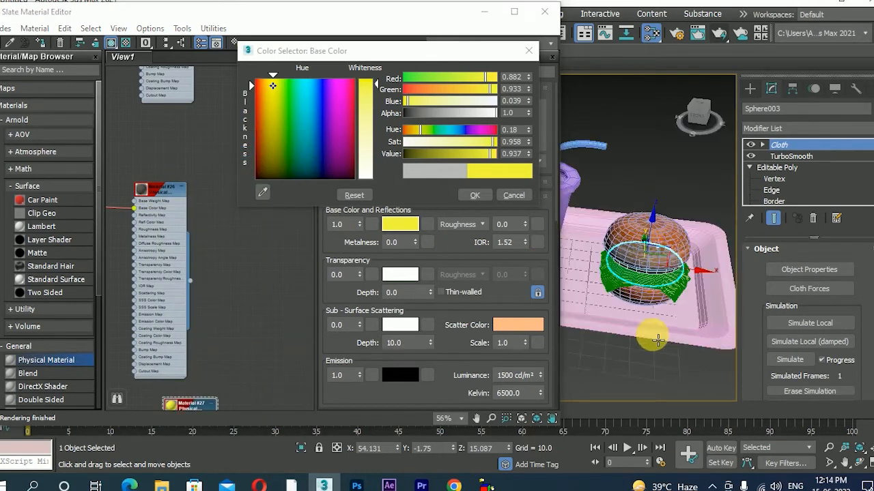
pyautogui.click(596, 328)
pyautogui.click(587, 368)
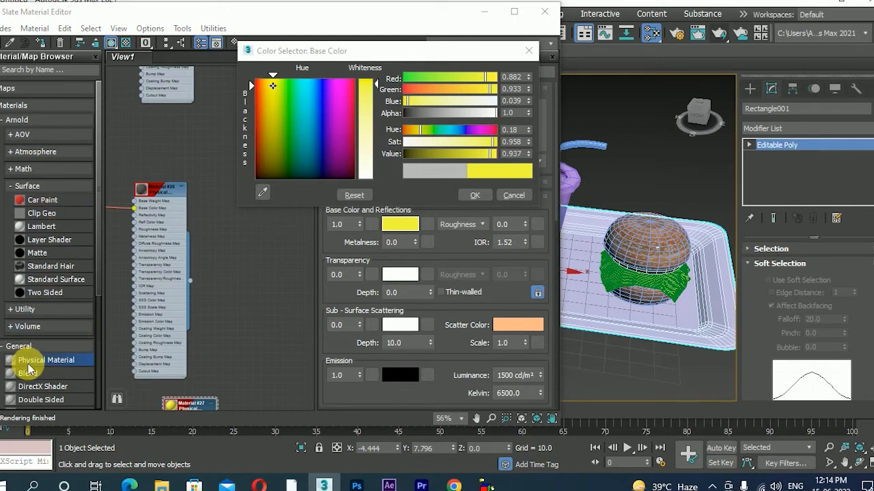
pyautogui.moveTo(282, 277); pyautogui.dragTo(281, 276)
pyautogui.rightClick(272, 275)
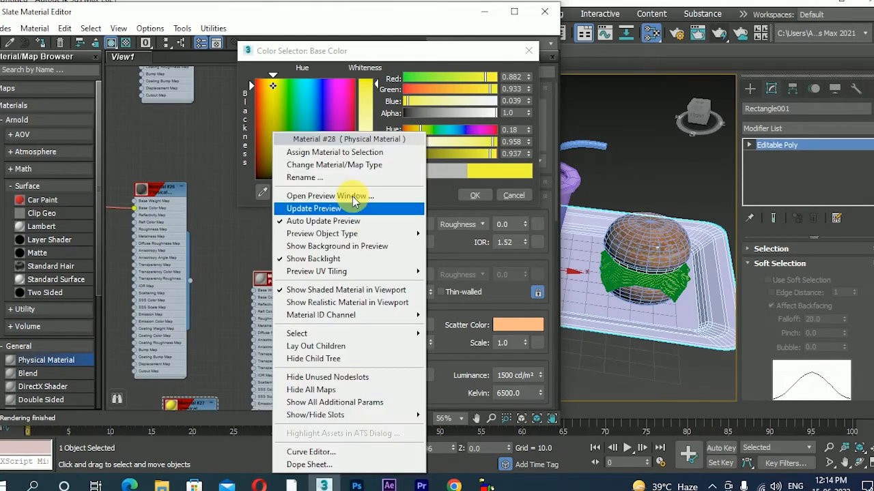
pyautogui.click(337, 153)
# - Load the EA_Fabric_DIFF bitmap as the base color map of the tray's material
pyautogui.doubleClick(290, 278)
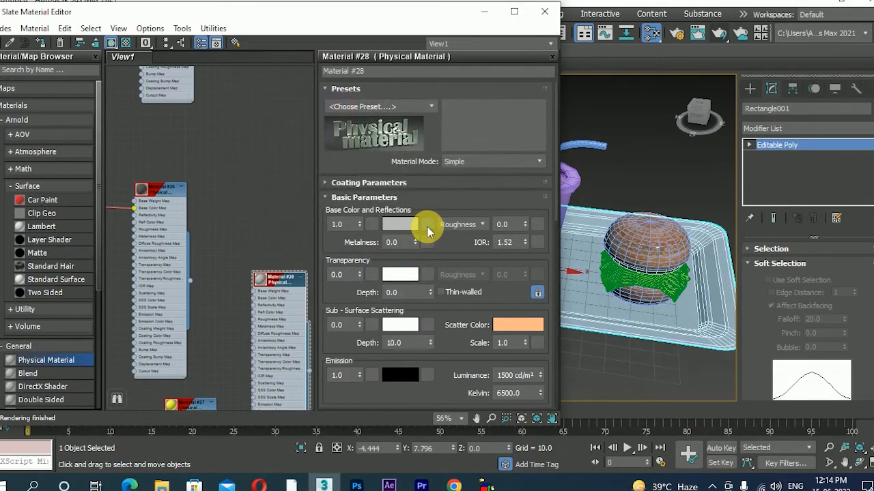
pyautogui.click(427, 226)
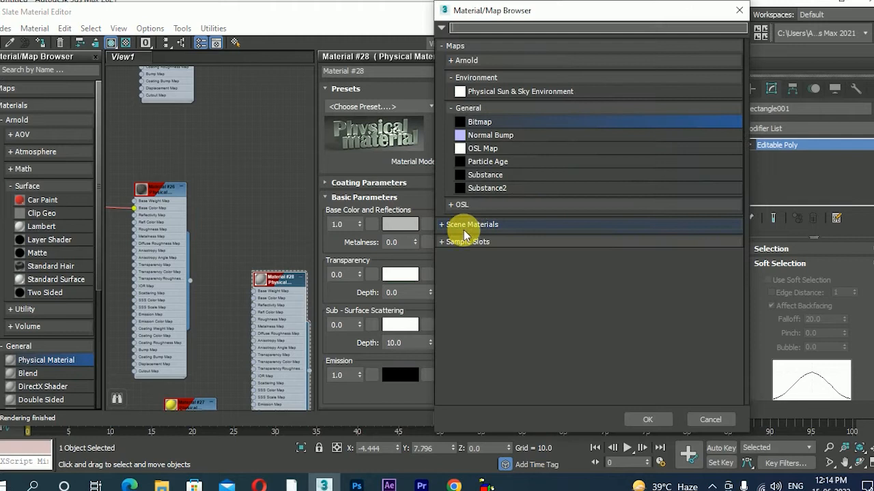
pyautogui.click(647, 418)
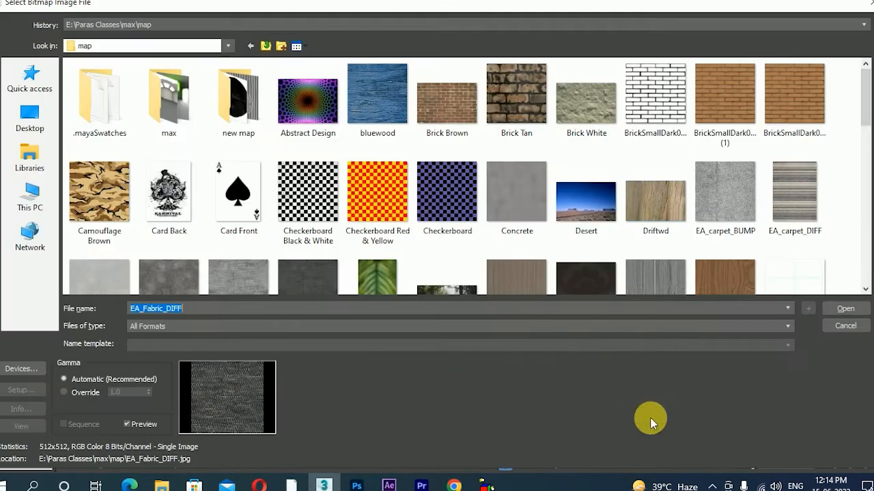
pyautogui.scroll(-2, 862, 147)
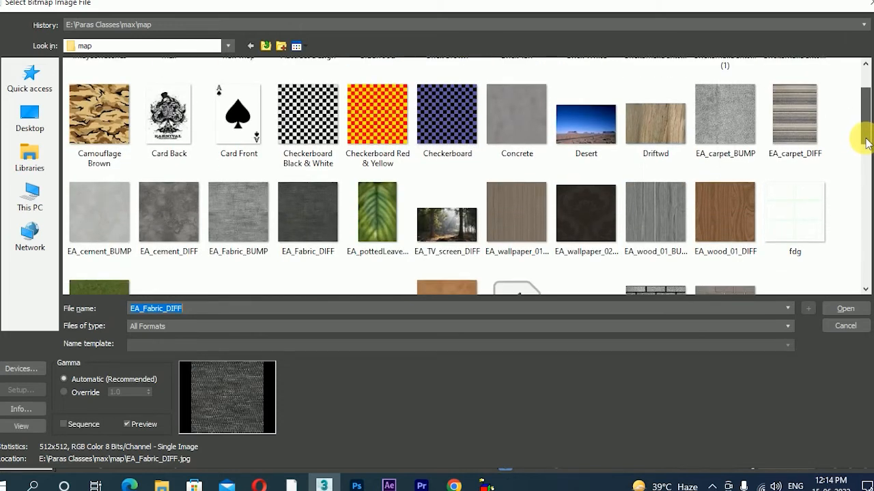
pyautogui.moveTo(865, 143); pyautogui.dragTo(866, 150)
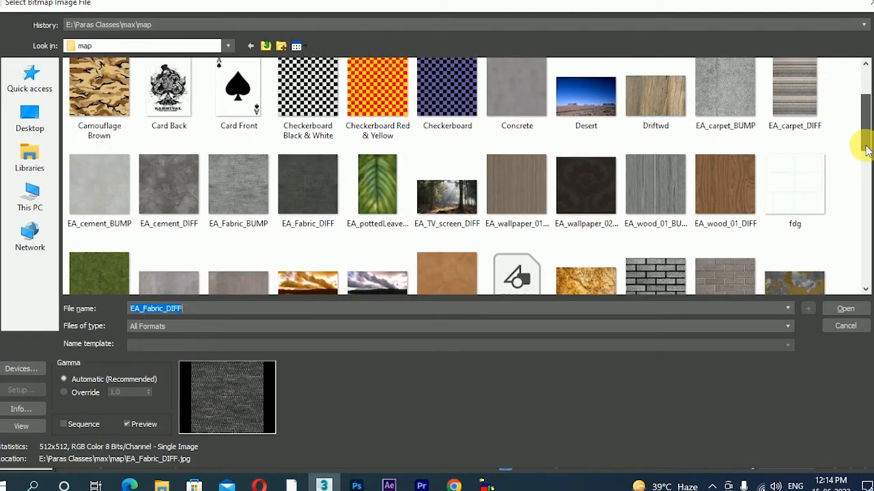
pyautogui.click(307, 198)
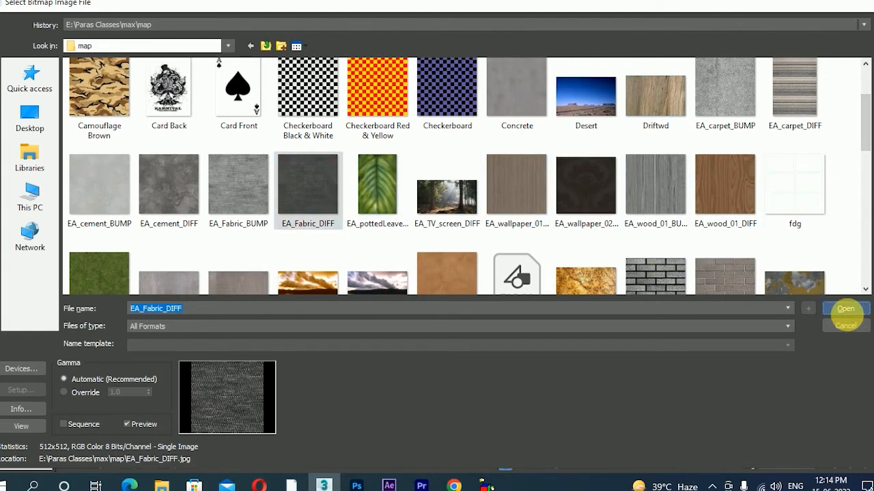
pyautogui.click(844, 309)
# - Add a UVW Map modifier to the tray and keep its mapping planar
pyautogui.click(865, 128)
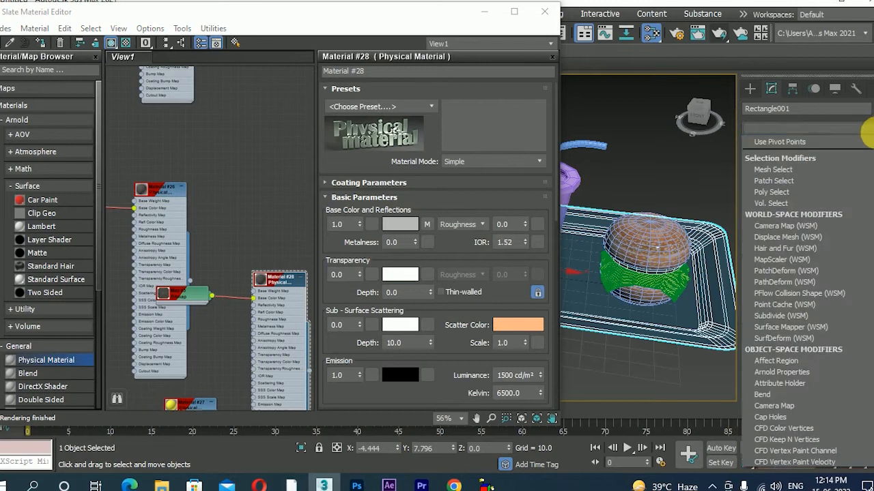
pyautogui.scroll(-10, 868, 196)
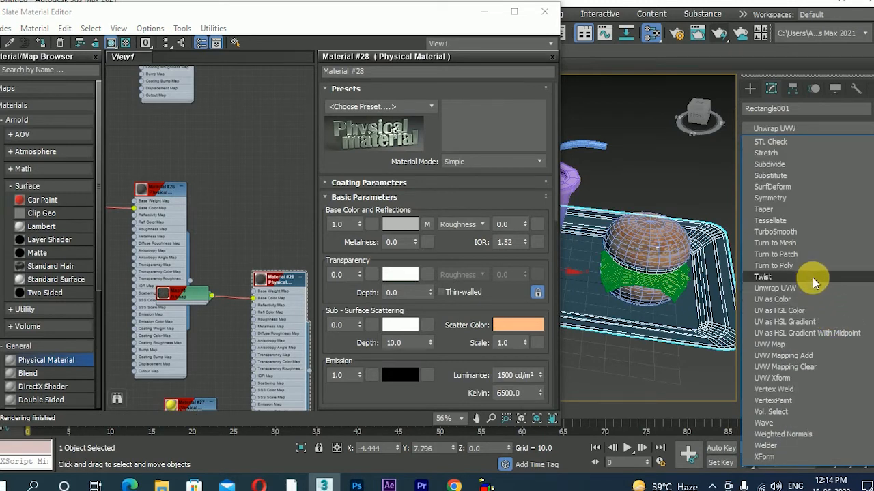
pyautogui.click(804, 349)
pyautogui.keyDown('alt'); pyautogui.moveTo(625, 335); pyautogui.dragTo(650, 346, button='middle'); pyautogui.keyUp('alt')
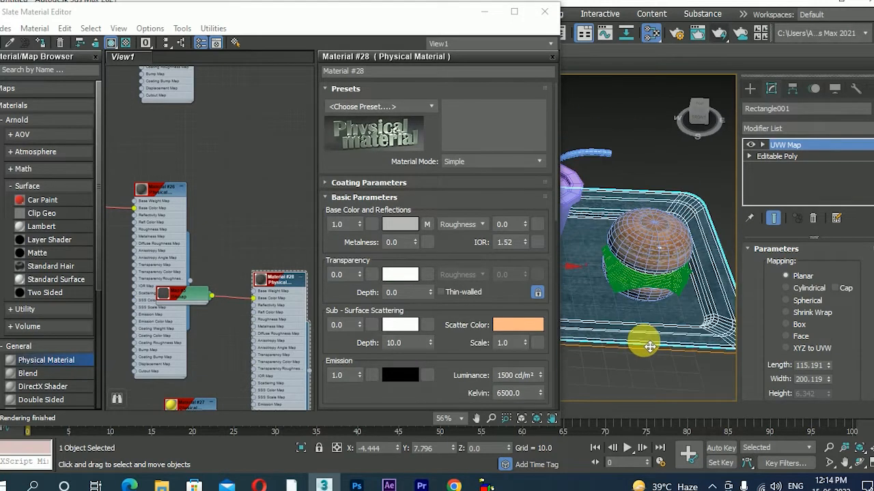
pyautogui.moveTo(620, 316); pyautogui.dragTo(685, 325, button='middle')
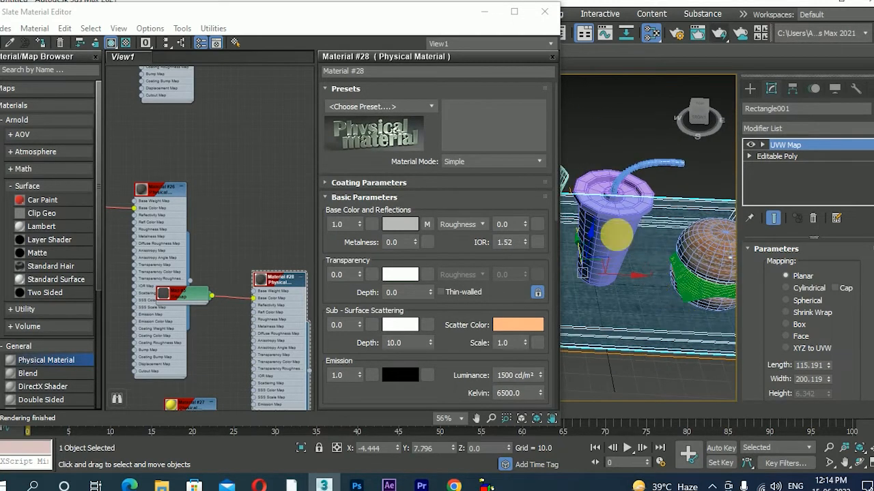
# - Create a new Physical Material and assign it to the drink cup
pyautogui.moveTo(217, 296); pyautogui.dragTo(194, 96, button='middle')
pyautogui.moveTo(201, 318); pyautogui.dragTo(178, 237, button='middle')
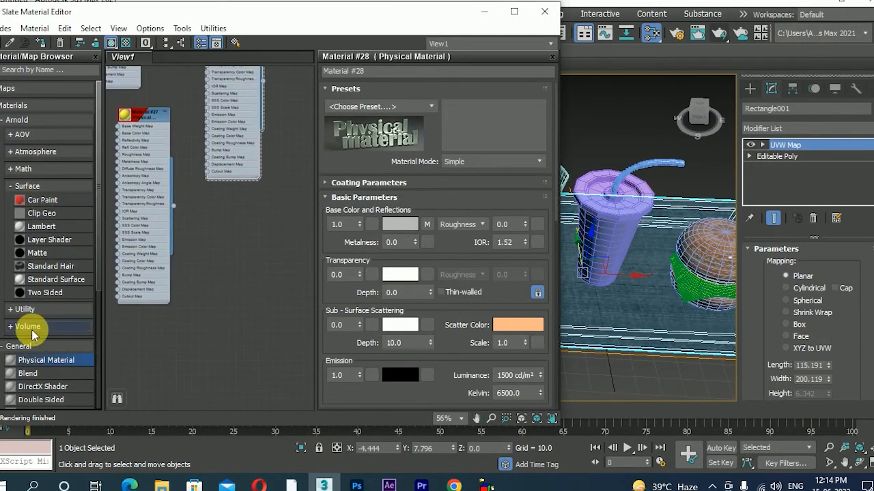
pyautogui.moveTo(32, 360); pyautogui.dragTo(158, 307)
pyautogui.click(618, 212)
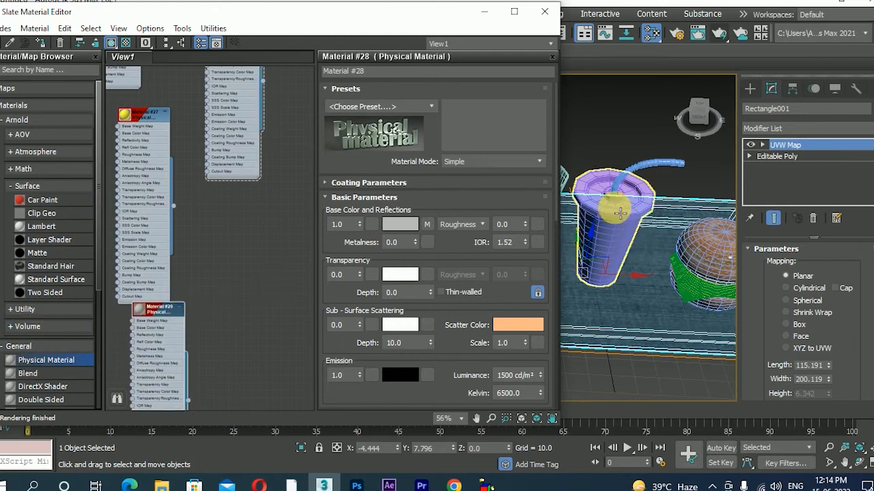
pyautogui.rightClick(171, 309)
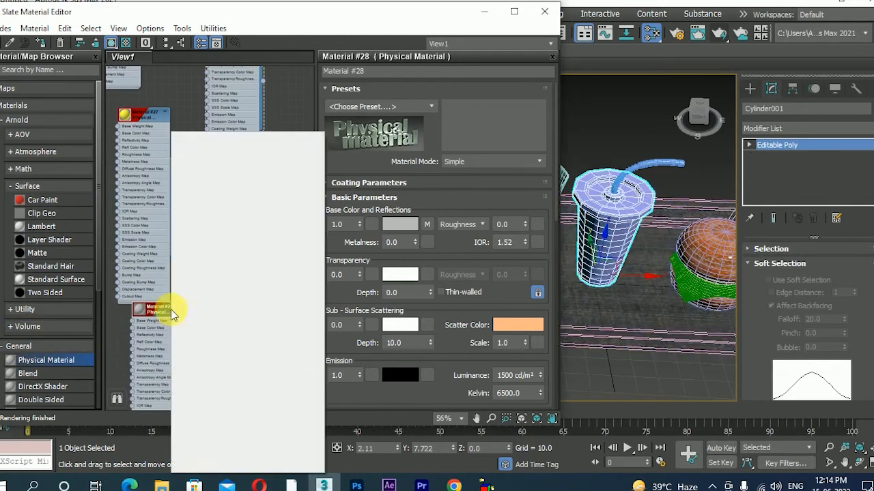
pyautogui.click(225, 152)
# - Load the Coca-Cola label image from the map 2 folder as the cup material's base color bitmap
pyautogui.doubleClick(154, 309)
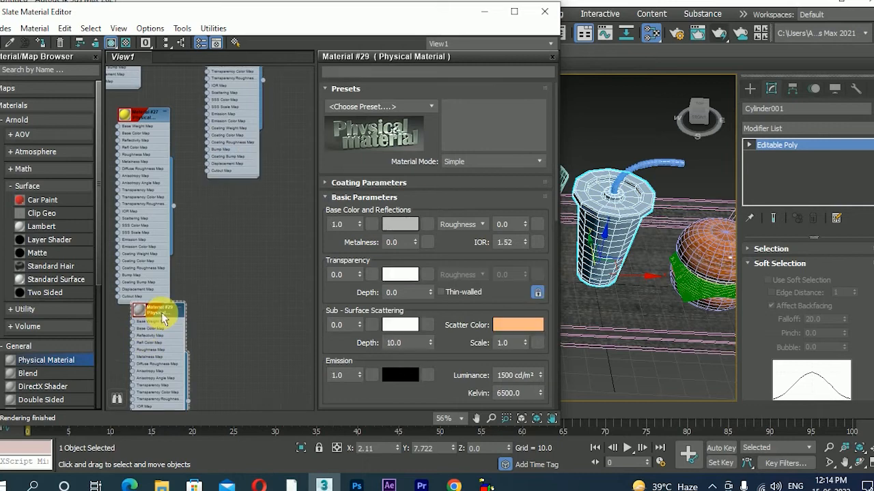
pyautogui.click(426, 224)
pyautogui.click(487, 121)
pyautogui.click(655, 419)
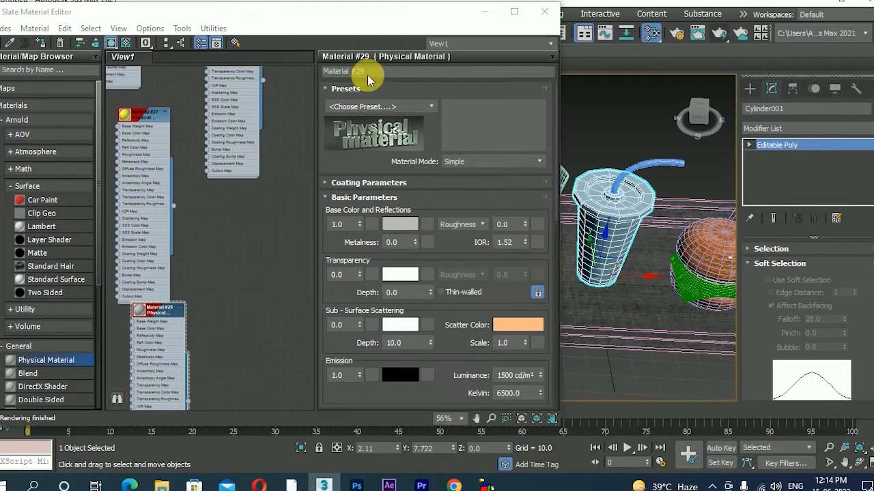
pyautogui.click(225, 25)
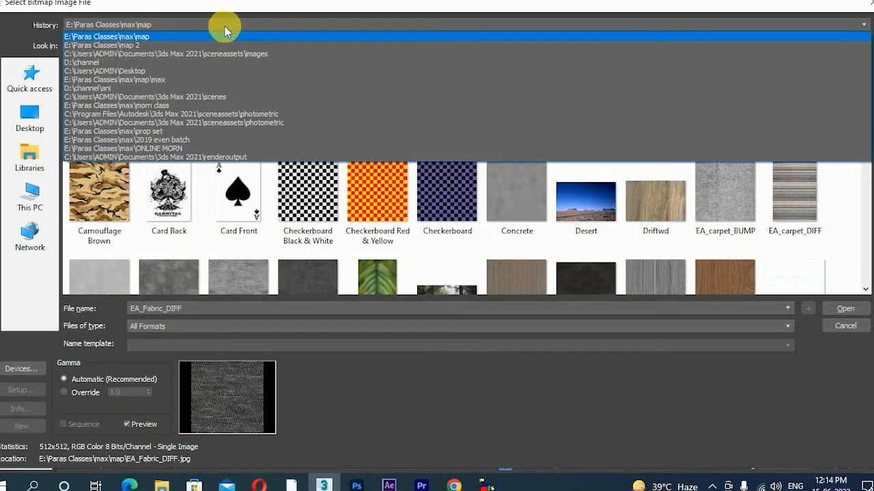
pyautogui.click(214, 43)
pyautogui.click(201, 80)
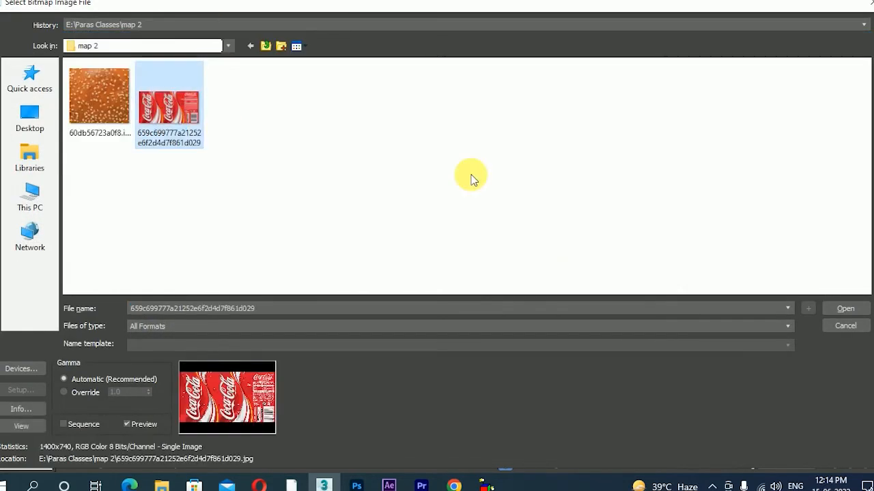
pyautogui.click(844, 309)
# - Add a UVW Map modifier to the cup with cylindrical mapping and Cap enabled
pyautogui.keyDown('alt'); pyautogui.moveTo(639, 230); pyautogui.dragTo(636, 210, button='middle'); pyautogui.keyUp('alt')
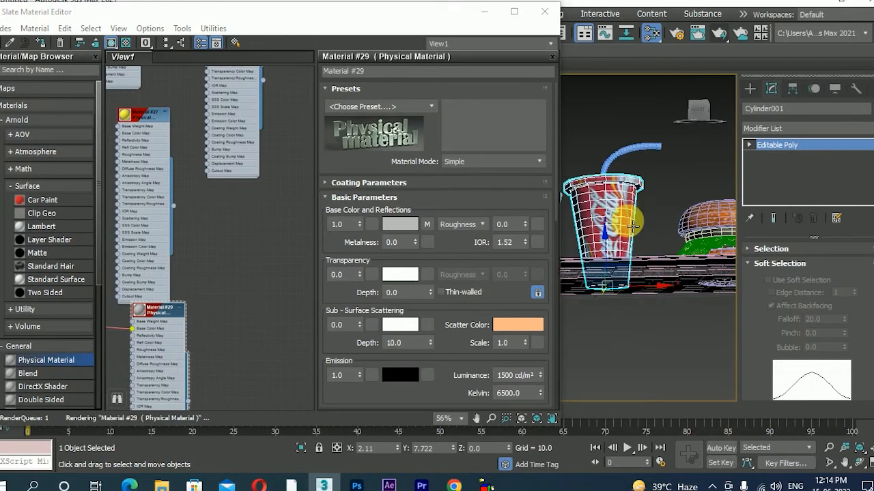
pyautogui.scroll(2, 645, 227)
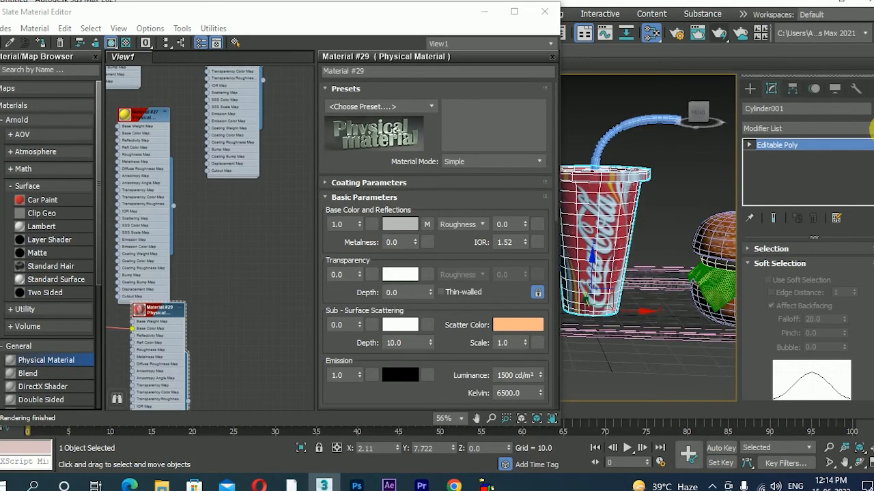
pyautogui.click(871, 129)
pyautogui.scroll(-15, 856, 219)
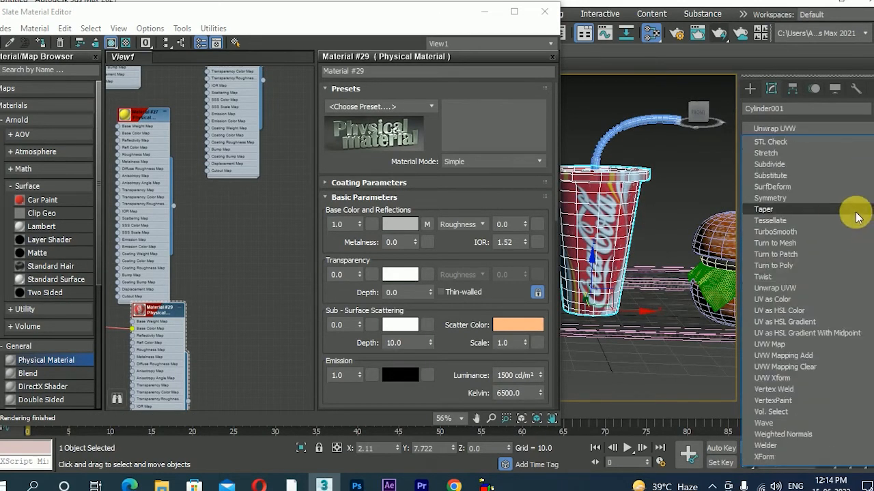
pyautogui.click(765, 345)
pyautogui.click(803, 291)
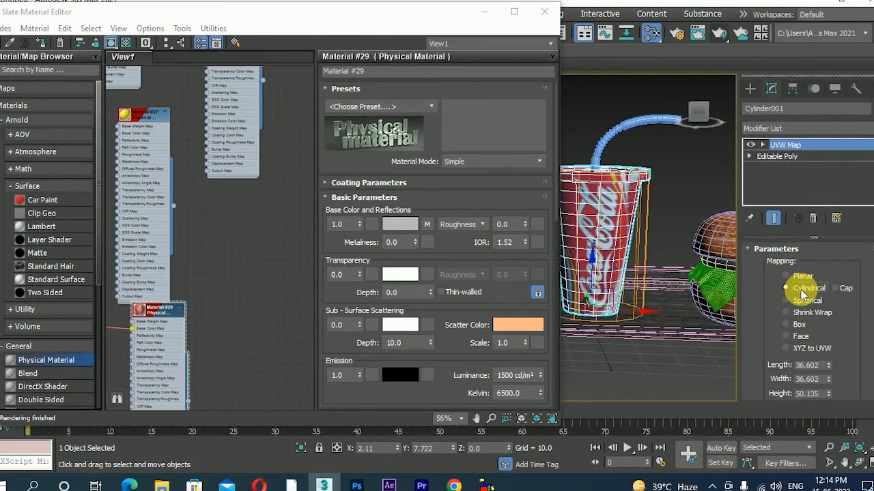
pyautogui.click(844, 292)
pyautogui.keyDown('alt'); pyautogui.moveTo(594, 302); pyautogui.dragTo(622, 256, button='middle'); pyautogui.keyUp('alt')
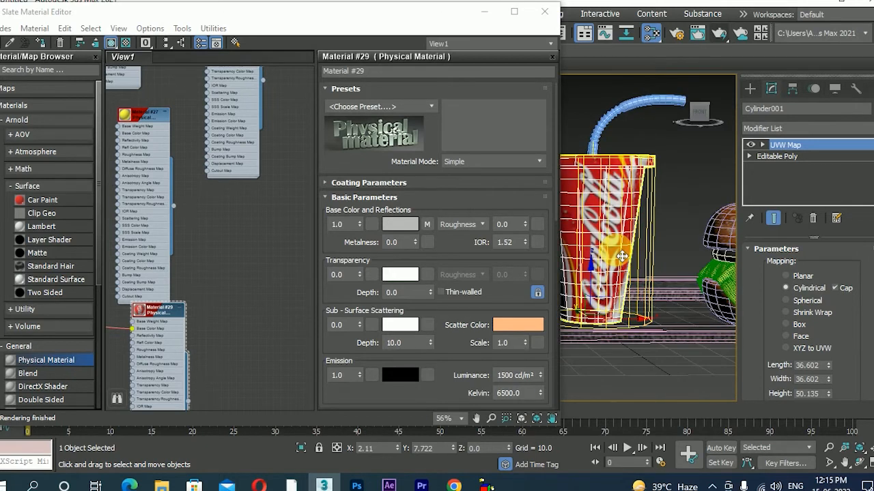
# - Create another Physical Material and assign it to the drinking straw
pyautogui.moveTo(205, 312); pyautogui.dragTo(150, 143, button='middle')
pyautogui.moveTo(69, 356); pyautogui.dragTo(211, 243)
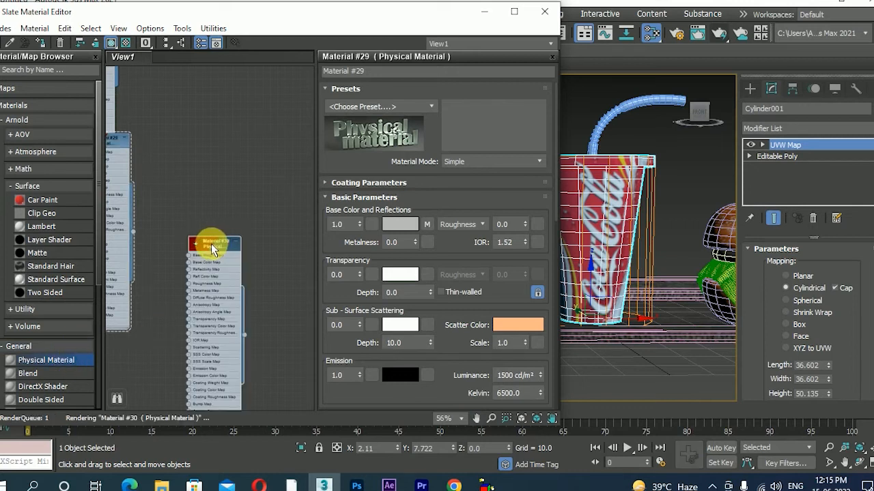
pyautogui.click(612, 131)
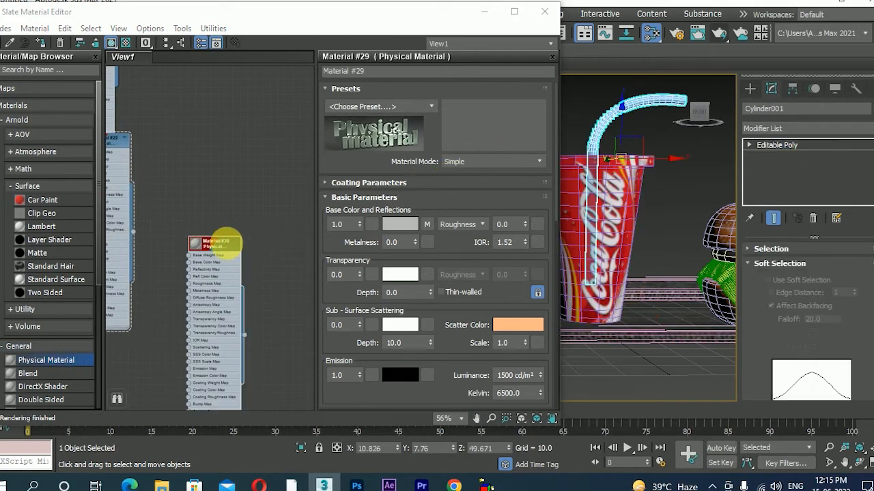
pyautogui.rightClick(227, 245)
pyautogui.click(288, 152)
# - Set the straw material's base color to white
pyautogui.doubleClick(220, 244)
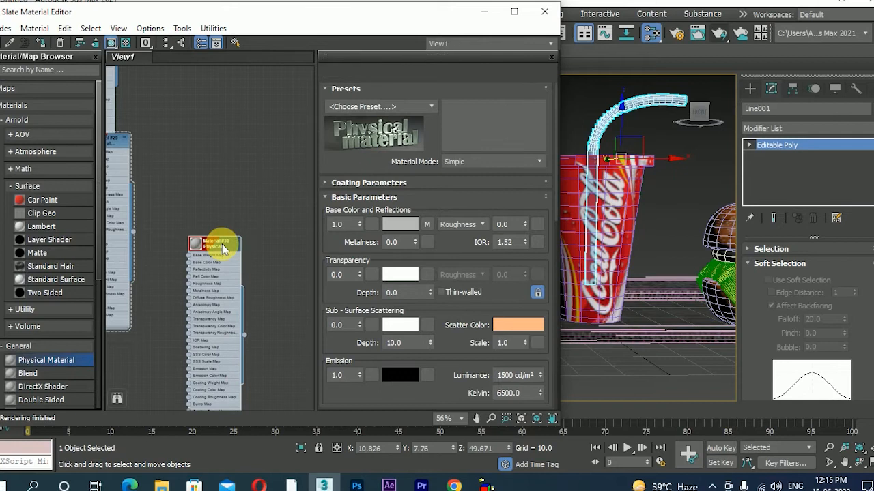
pyautogui.click(410, 225)
pyautogui.moveTo(376, 145); pyautogui.dragTo(376, 176)
pyautogui.press('Return')
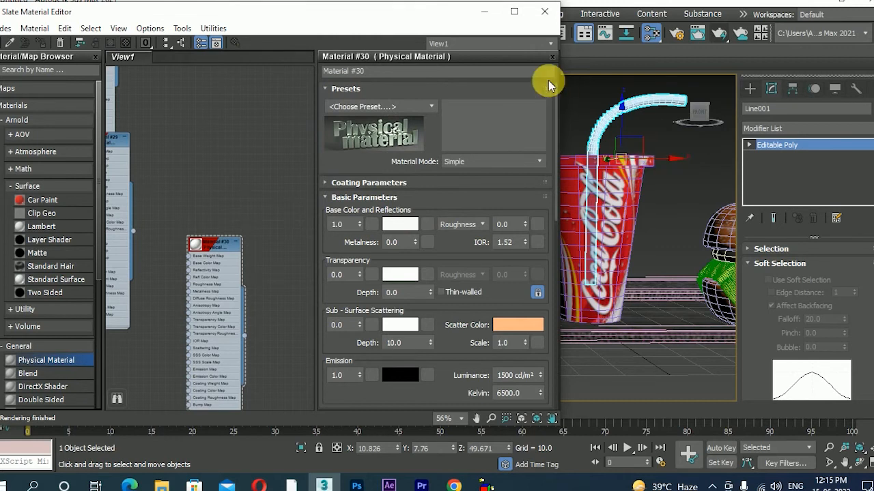
# - Rearrange the material editor window and the perspective view so the fries carton is accessible beside the editor
pyautogui.click(484, 13)
pyautogui.keyDown('alt'); pyautogui.moveTo(475, 247); pyautogui.dragTo(481, 250, button='middle'); pyautogui.keyUp('alt')
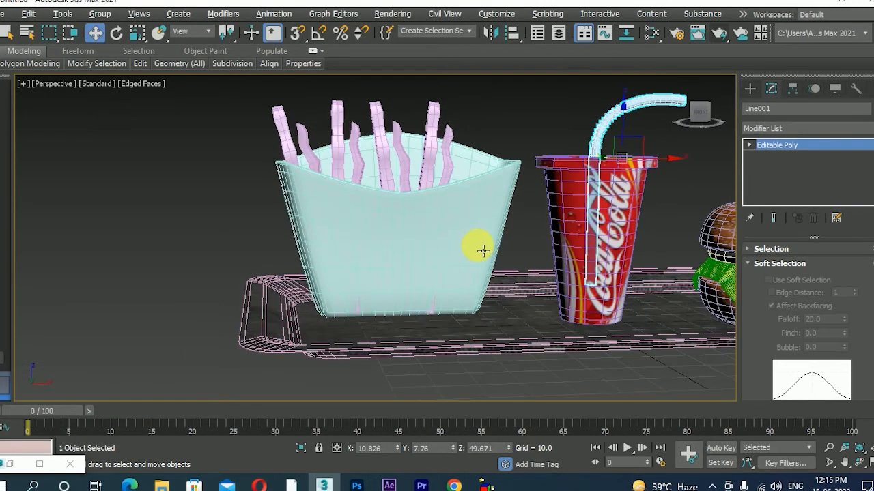
pyautogui.click(11, 465)
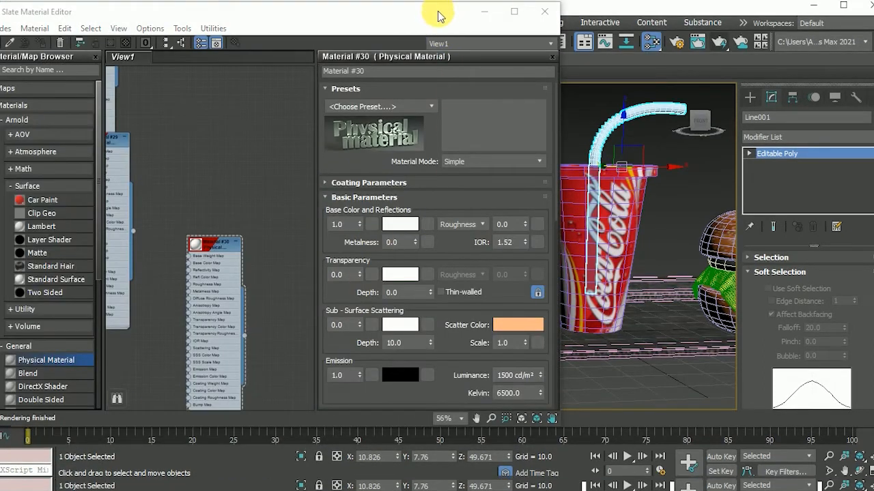
pyautogui.moveTo(438, 15); pyautogui.dragTo(212, 46)
pyautogui.moveTo(499, 225); pyautogui.dragTo(651, 228, button='middle')
pyautogui.scroll(-3, 637, 237)
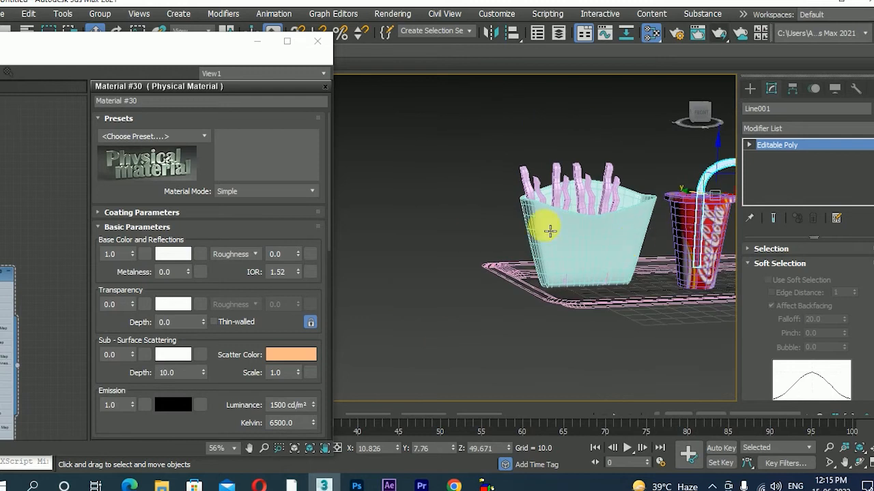
pyautogui.moveTo(190, 46); pyautogui.dragTo(365, 8)
pyautogui.scroll(1, 127, 224)
pyautogui.moveTo(127, 224); pyautogui.dragTo(268, 412, button='middle')
# - Create a new Physical Material and assign it to the wavy fry at the carton's right end
pyautogui.moveTo(595, 186); pyautogui.dragTo(623, 185)
pyautogui.click(577, 200)
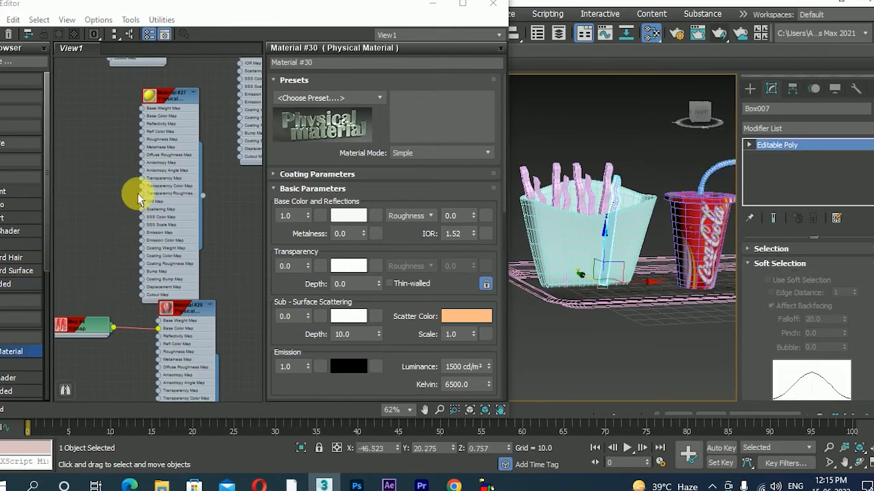
pyautogui.moveTo(133, 8); pyautogui.dragTo(178, 8)
pyautogui.moveTo(65, 349); pyautogui.dragTo(147, 164)
pyautogui.rightClick(147, 151)
pyautogui.click(153, 152)
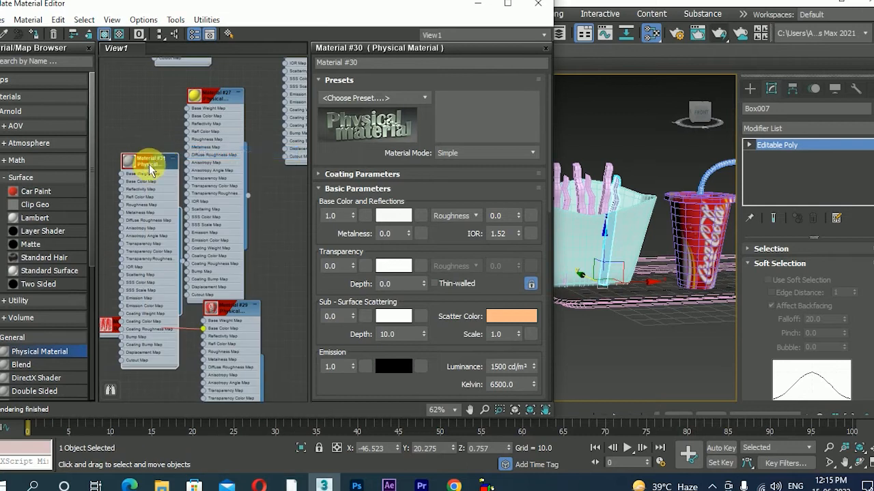
# - Select seven fries together, leaving the carton out, and assign the new Physical Material to them
pyautogui.click(601, 197)
pyautogui.keyDown('ctrl'); pyautogui.click(593, 197); pyautogui.keyUp('ctrl')
pyautogui.keyDown('ctrl'); pyautogui.click(582, 196); pyautogui.keyUp('ctrl')
pyautogui.moveTo(596, 209); pyautogui.dragTo(621, 212, button='middle')
pyautogui.keyDown('ctrl'); pyautogui.click(601, 206); pyautogui.keyUp('ctrl')
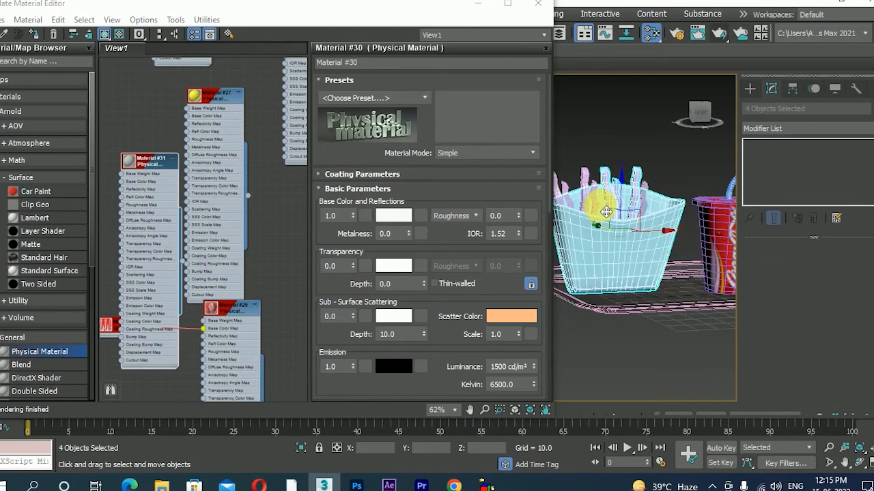
pyautogui.keyDown('ctrl'); pyautogui.click(596, 198); pyautogui.keyUp('ctrl')
pyautogui.keyDown('ctrl'); pyautogui.click(586, 179); pyautogui.keyUp('ctrl')
pyautogui.keyDown('ctrl'); pyautogui.click(567, 189); pyautogui.keyUp('ctrl')
pyautogui.keyDown('ctrl'); pyautogui.click(567, 191); pyautogui.keyUp('ctrl')
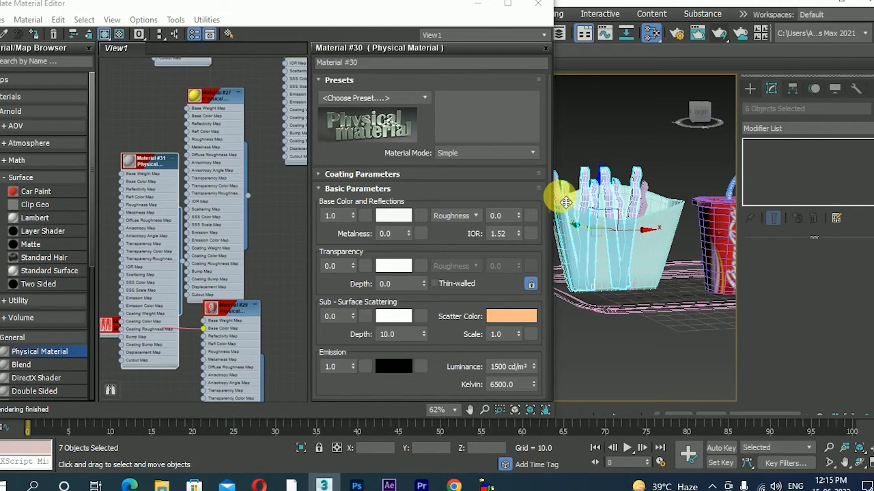
pyautogui.rightClick(146, 171)
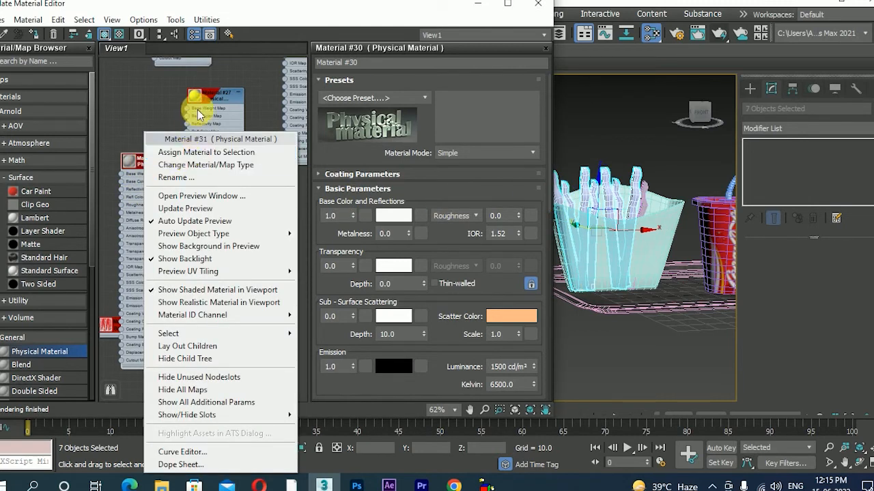
pyautogui.click(195, 152)
# - Set the fries material's base color to a light yellow with red 1.0, green 0.788 and blue 0.278
pyautogui.doubleClick(140, 164)
pyautogui.click(393, 215)
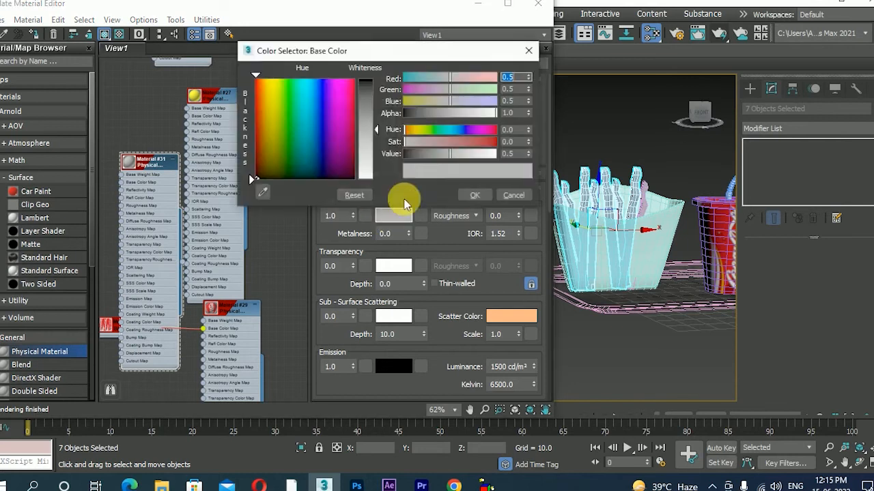
pyautogui.moveTo(280, 88); pyautogui.dragTo(267, 79)
pyautogui.moveTo(366, 103); pyautogui.dragTo(366, 106)
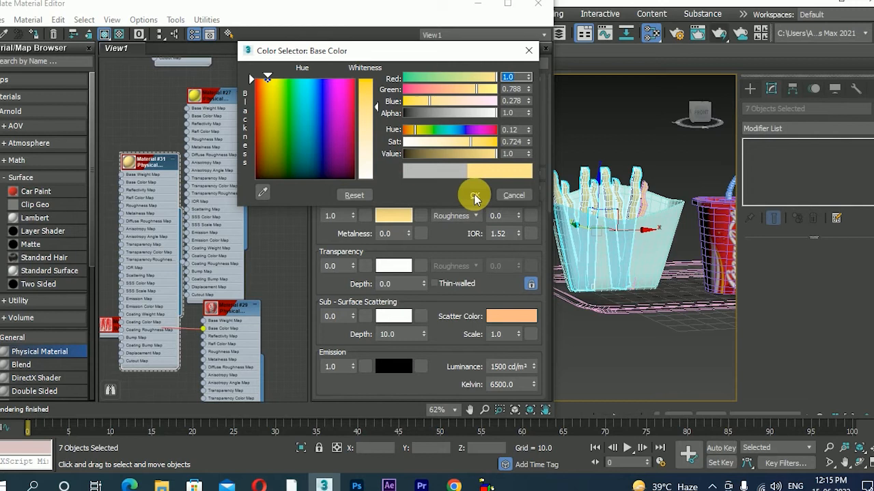
pyautogui.click(474, 195)
# - Assign the white Physical Material #30 to the fries carton, clear the selection and minimize the material editor
pyautogui.click(600, 284)
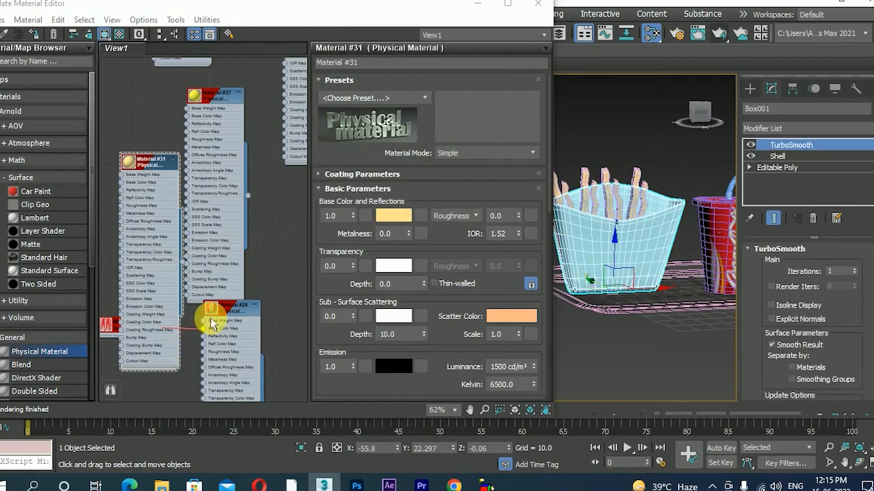
pyautogui.moveTo(233, 334); pyautogui.dragTo(149, 181, button='middle')
pyautogui.doubleClick(262, 271)
pyautogui.rightClick(264, 273)
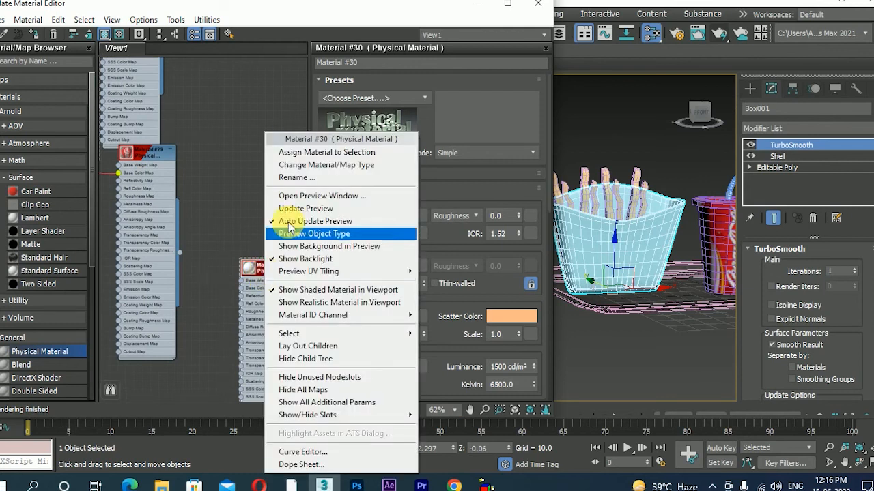
pyautogui.click(321, 152)
pyautogui.click(594, 136)
pyautogui.keyDown('alt'); pyautogui.moveTo(639, 242); pyautogui.dragTo(374, 249, button='middle'); pyautogui.keyUp('alt')
pyautogui.click(481, 7)
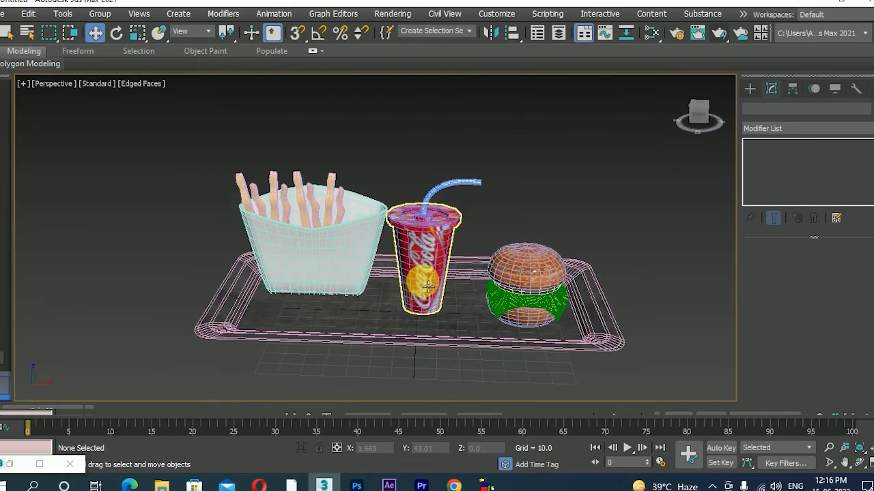
# - Show the safe frame in the perspective view and frame the fries carton, cup and burger closely within it
pyautogui.hotkey('shift', 'f')
pyautogui.scroll(6, 437, 300)
pyautogui.scroll(-3, 443, 299)
pyautogui.moveTo(440, 265); pyautogui.dragTo(464, 266, button='middle')
pyautogui.scroll(1, 473, 279)
pyautogui.scroll(-1, 471, 280)
# - Create an Arnold light of type Skydome on the tray between the cup and the burger
pyautogui.click(750, 88)
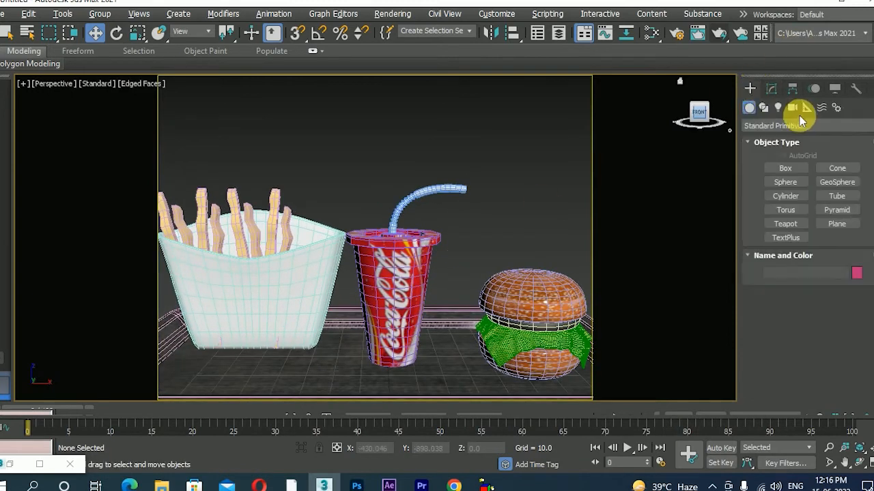
pyautogui.click(779, 108)
pyautogui.click(797, 127)
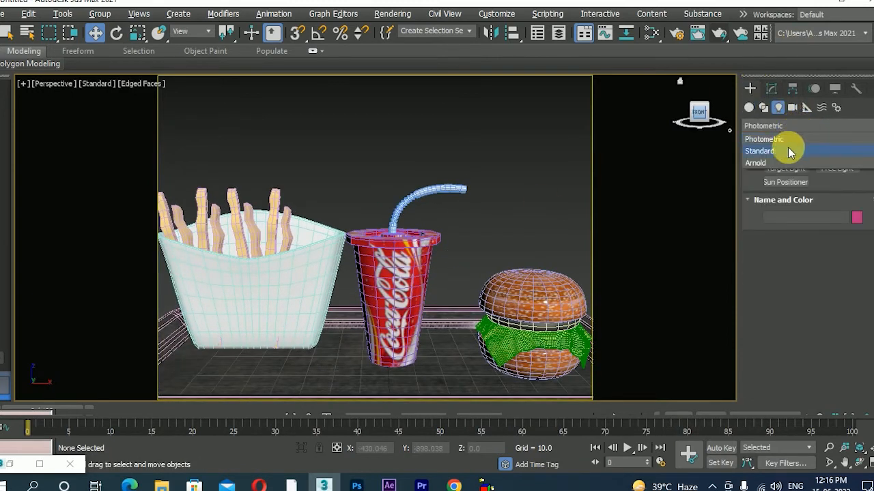
pyautogui.click(794, 159)
pyautogui.click(804, 168)
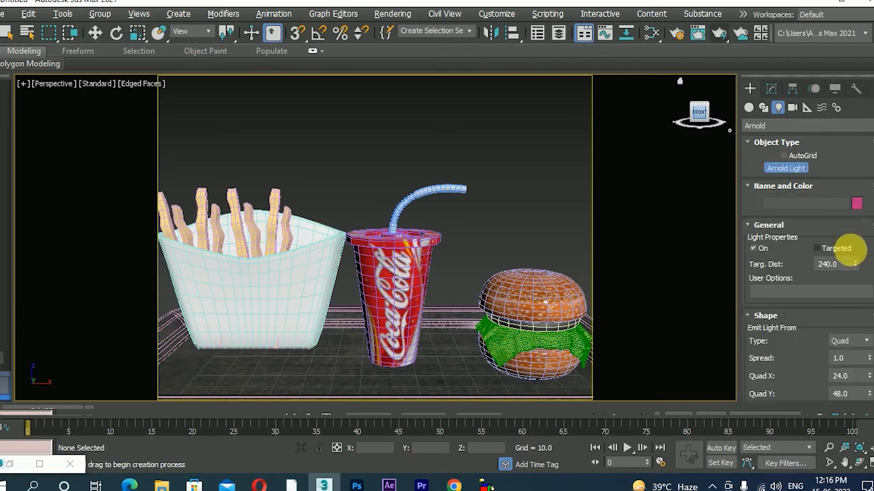
pyautogui.click(860, 342)
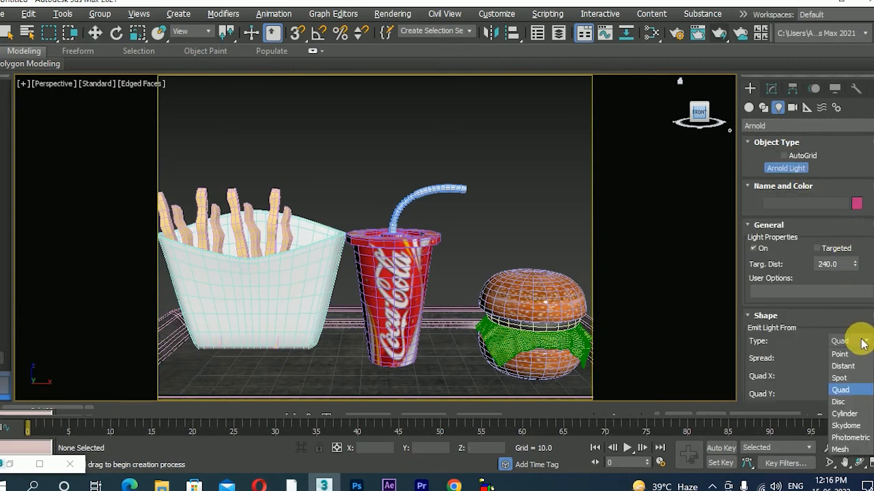
pyautogui.click(850, 425)
pyautogui.click(463, 374)
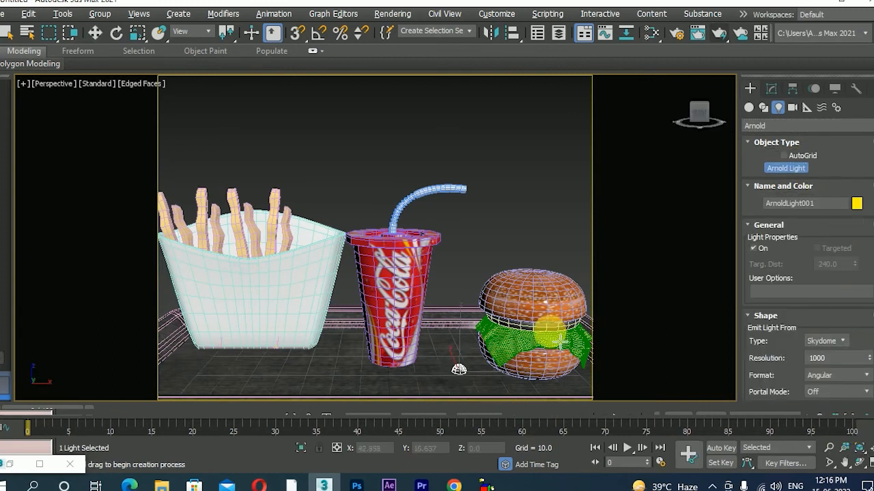
# - Set the skydome light's exposure to 0.4
pyautogui.click(771, 90)
pyautogui.moveTo(790, 380); pyautogui.dragTo(778, 112)
pyautogui.click(836, 369)
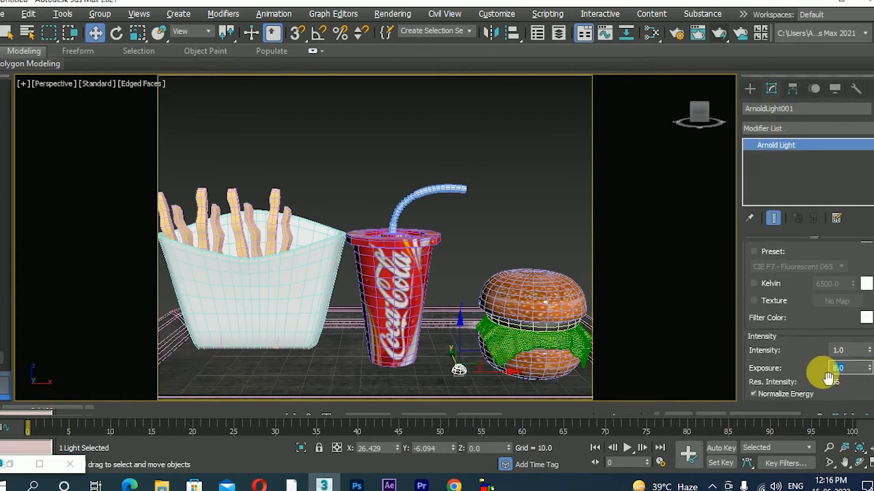
pyautogui.write('.4')
pyautogui.press('Return')
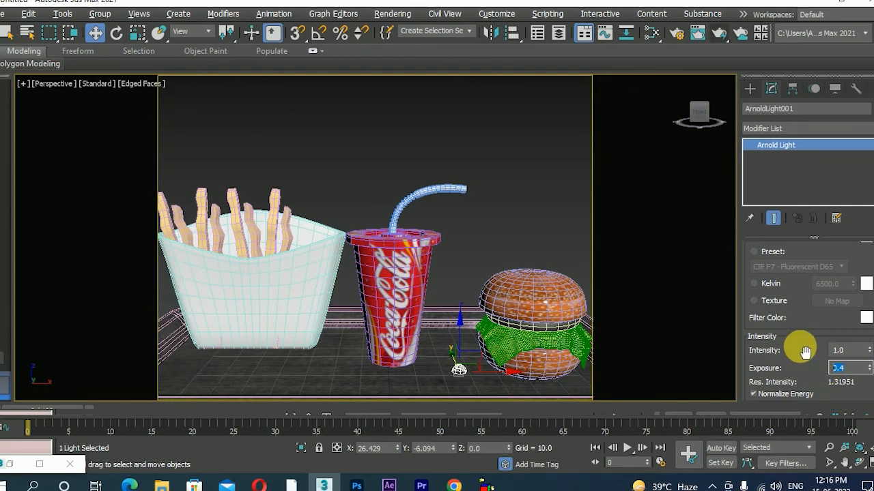
# - Render the perspective view and reposition the rendered frame window so the whole image can be seen
pyautogui.click(719, 33)
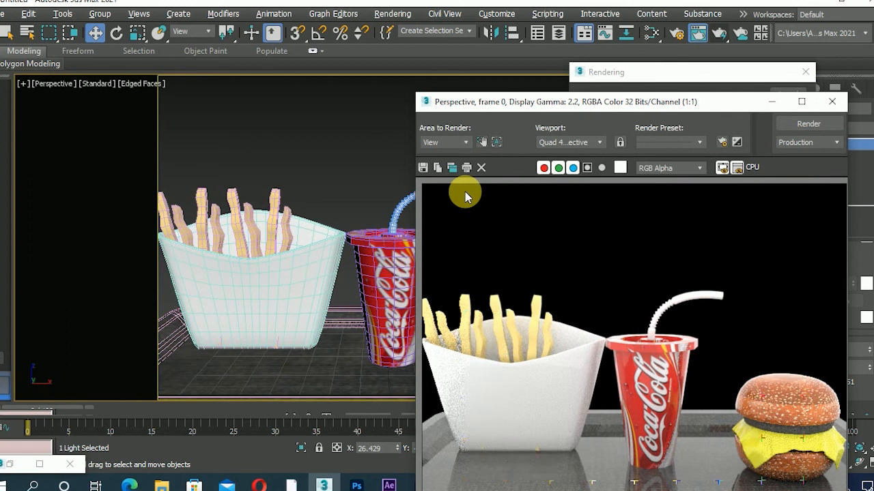
pyautogui.moveTo(580, 102); pyautogui.dragTo(352, 24)
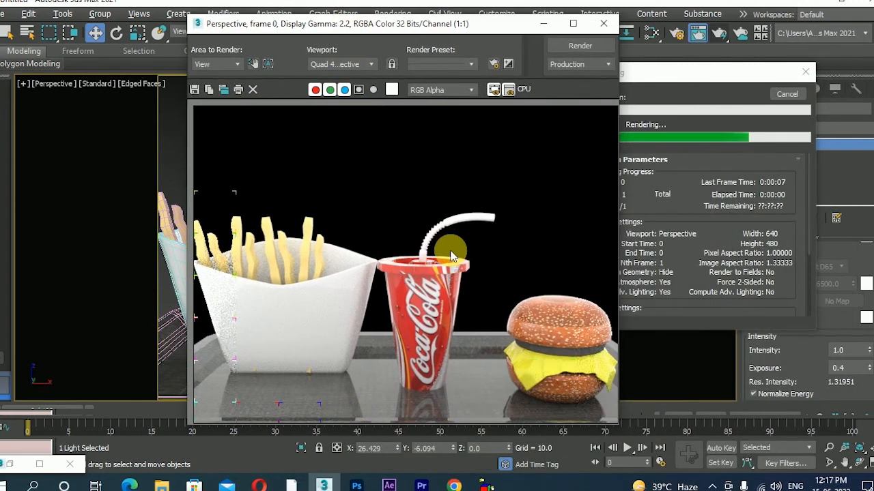